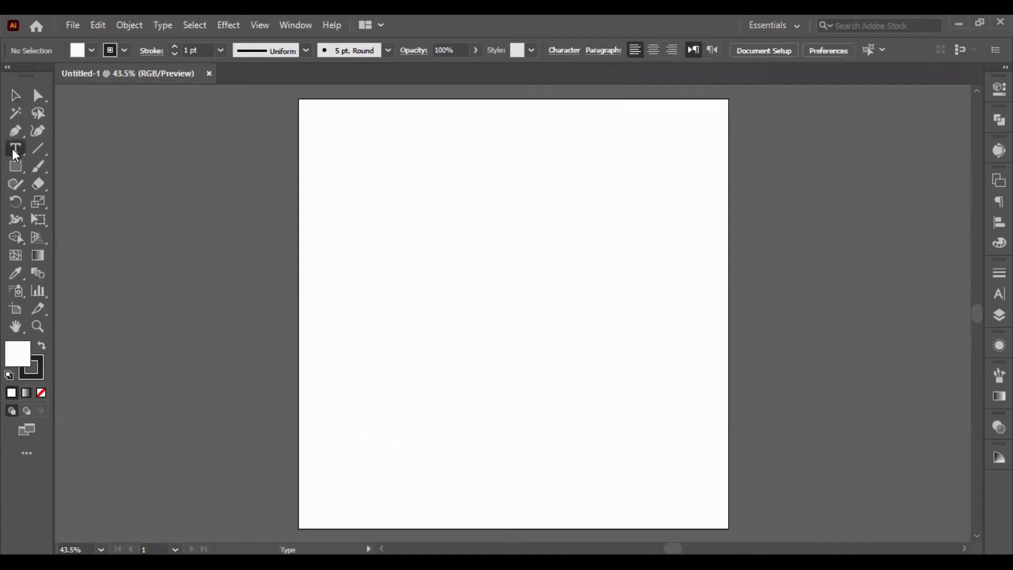
Add a point-text letter "T" on the upper half of the artboard.
{"action": "left_click", "coordinate": [417, 270]}
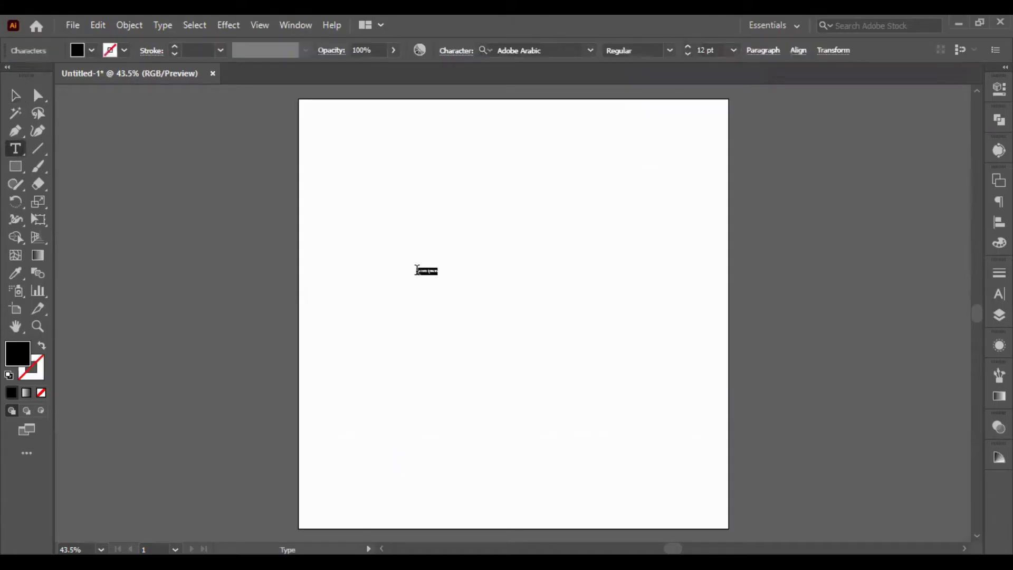
{"action": "type", "text": "T"}
{"action": "left_click", "coordinate": [13, 95]}
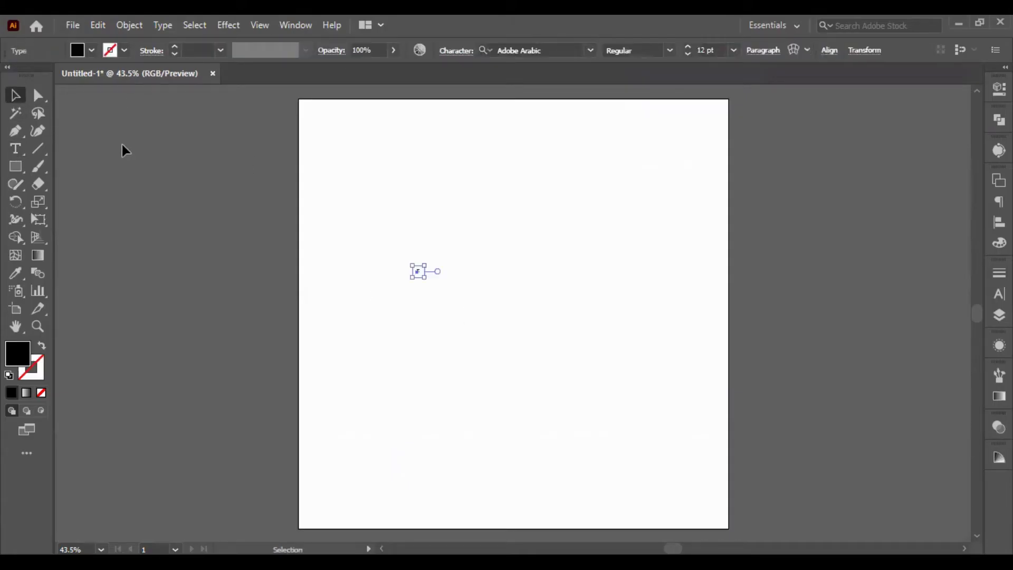
{"action": "left_click", "coordinate": [122, 144]}
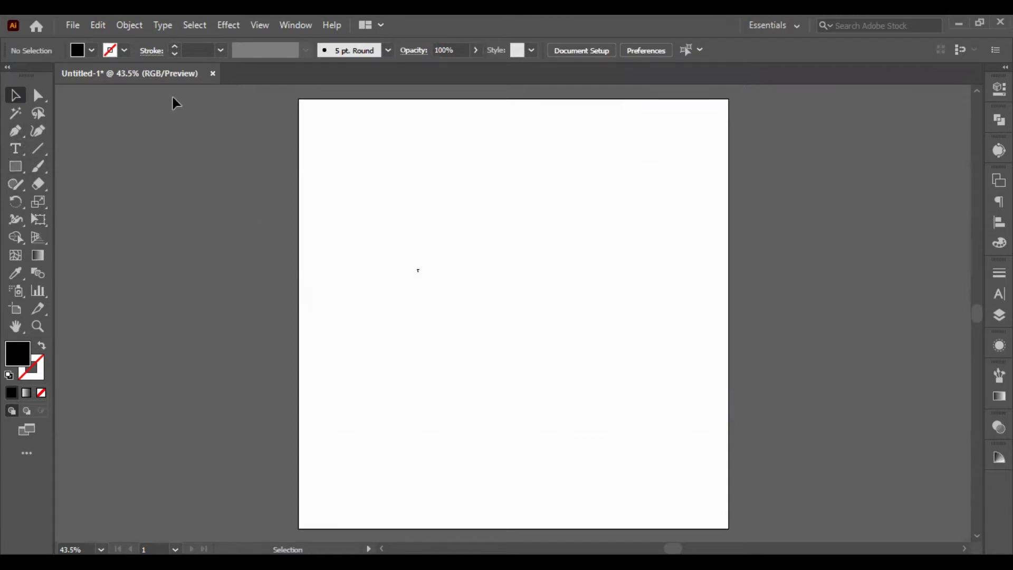
Set the letter T's font size to 500 pt.
{"action": "left_click_drag", "start_coordinate": [366, 220], "coordinate": [526, 364]}
{"action": "left_click", "coordinate": [999, 90]}
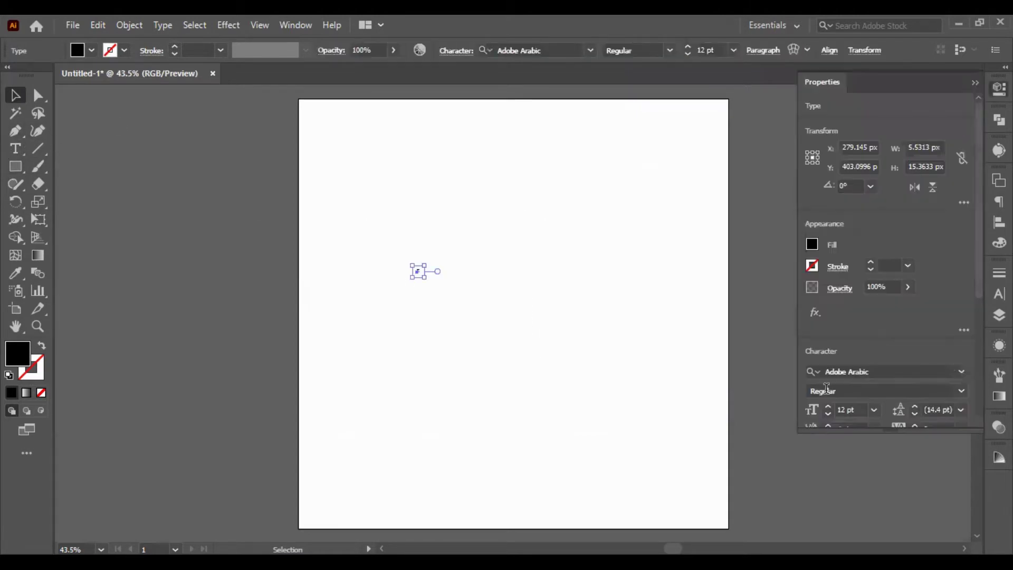
{"action": "left_click", "coordinate": [839, 410]}
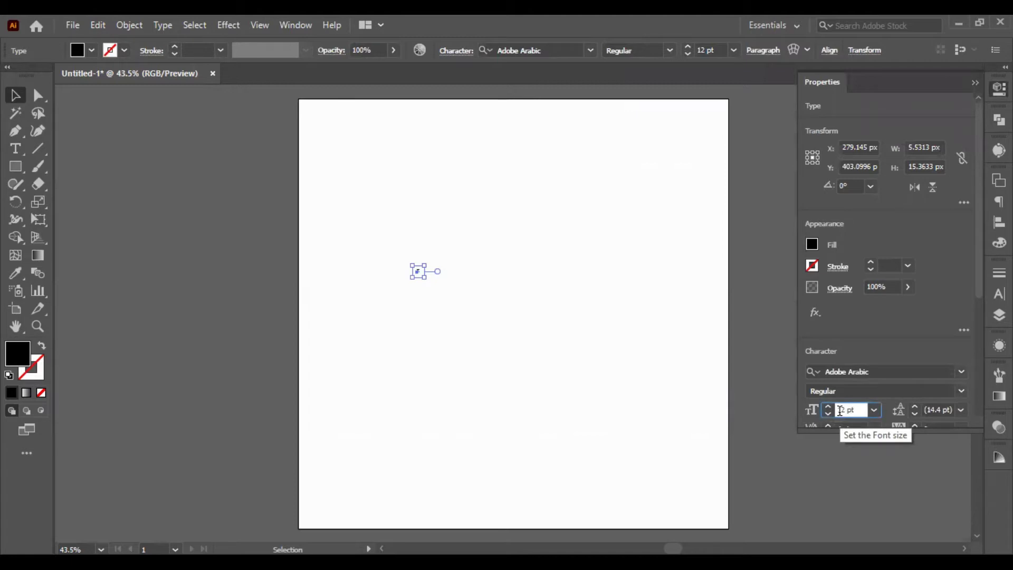
{"action": "triple_click", "coordinate": [839, 409]}
{"action": "type", "text": "500"}
{"action": "key", "text": "Return"}
Duplicate the letter T and place one instance outside the artboard's left edge.
{"action": "left_click", "coordinate": [14, 94]}
{"action": "left_click", "coordinate": [505, 224]}
{"action": "left_click_drag", "start_coordinate": [478, 238], "coordinate": [161, 325]}
Change the T on the artboard to the Montserrat font in the ExtraBold style.
{"action": "left_click", "coordinate": [481, 315]}
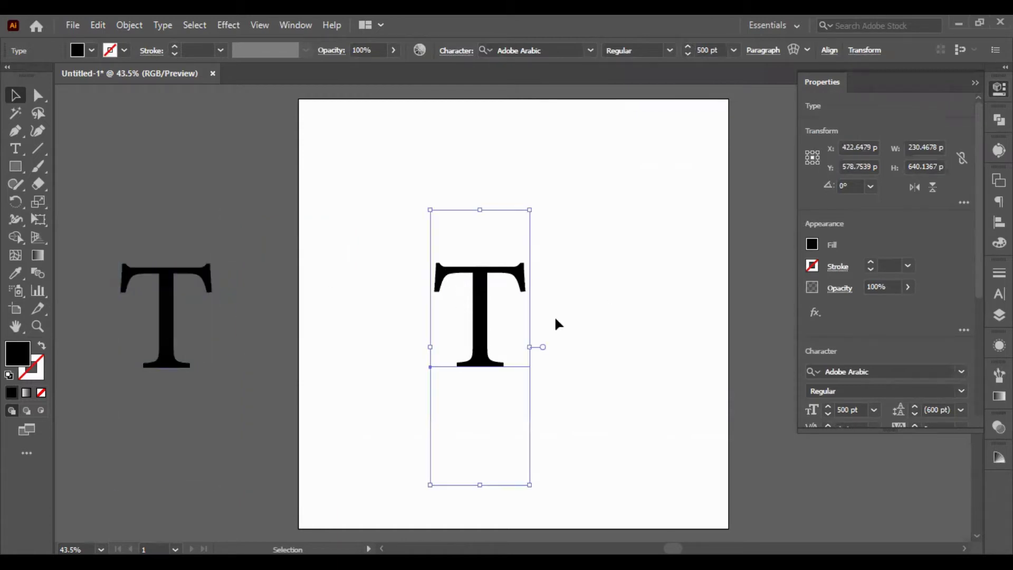
{"action": "left_click", "coordinate": [961, 371]}
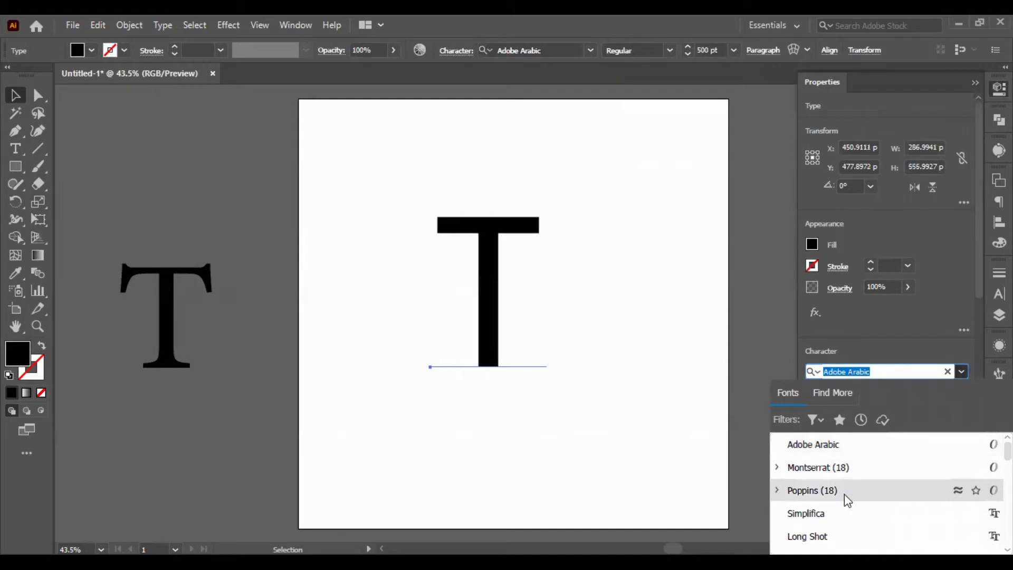
{"action": "left_click", "coordinate": [831, 468]}
{"action": "left_click", "coordinate": [959, 392]}
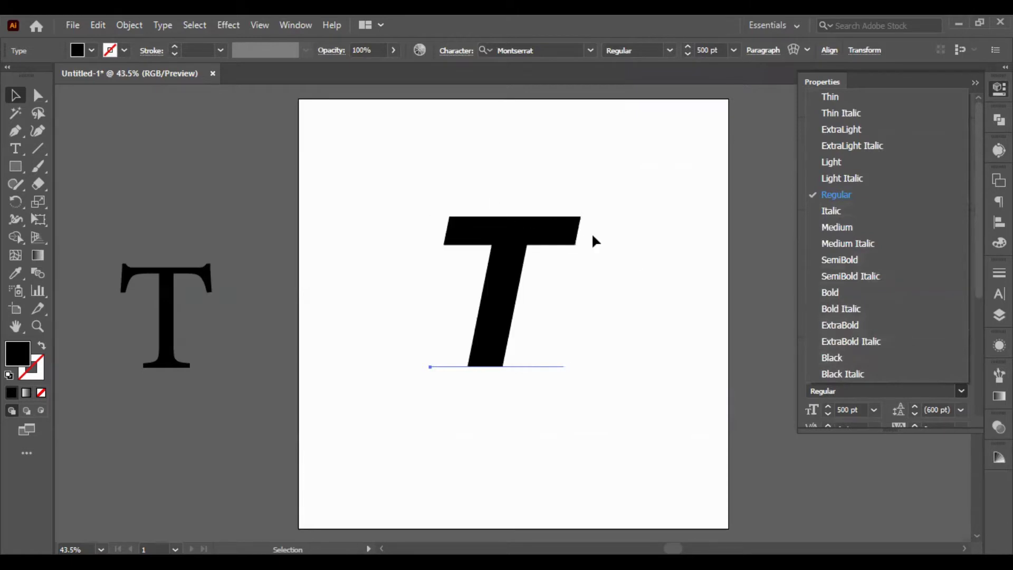
{"action": "left_click", "coordinate": [857, 325]}
Move the Montserrat T off the artboard, just above the serif T, and deselect it.
{"action": "left_click", "coordinate": [496, 333]}
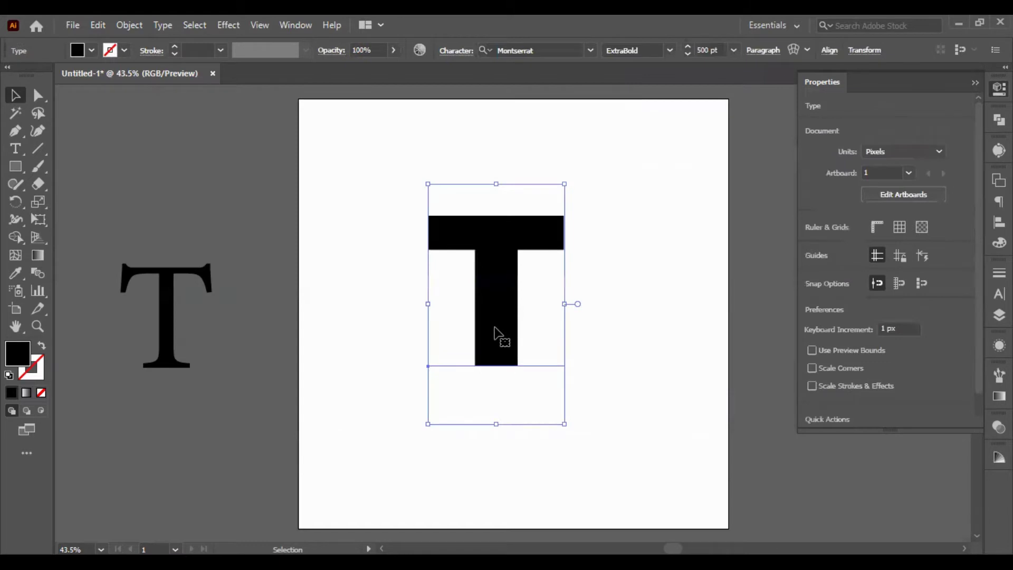
{"action": "left_click_drag", "start_coordinate": [496, 332], "coordinate": [185, 227]}
{"action": "left_click", "coordinate": [321, 280]}
Draw a tall vertical rectangle about 148 by 559 px and move it near the artboard's center.
{"action": "left_click", "coordinate": [16, 167]}
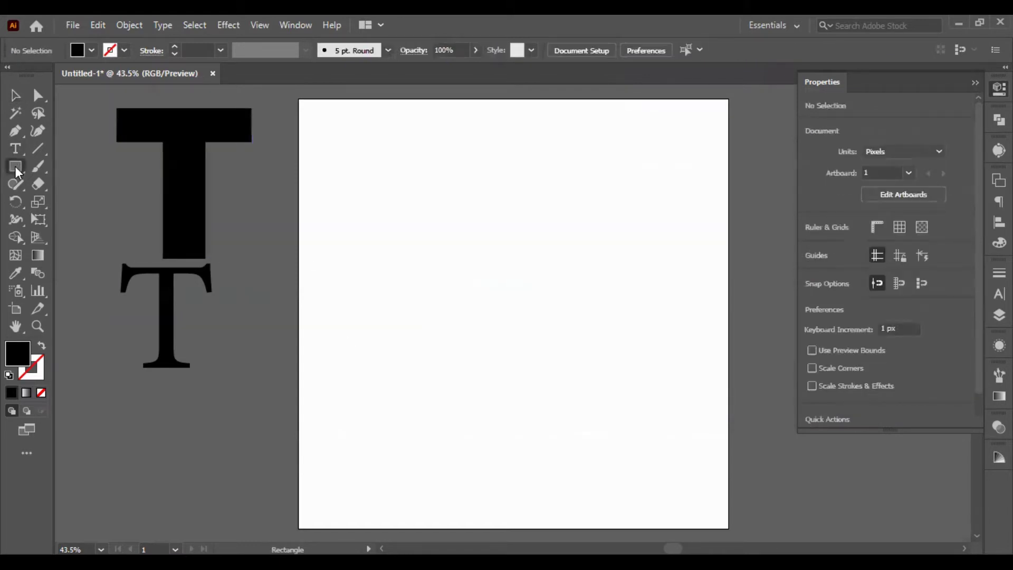
{"action": "mouse_move", "coordinate": [447, 233]}
{"action": "left_mouse_down"}
{"action": "mouse_move", "coordinate": [500, 375]}
{"action": "mouse_move", "coordinate": [511, 491]}
{"action": "mouse_move", "coordinate": [510, 472]}
{"action": "left_mouse_up"}
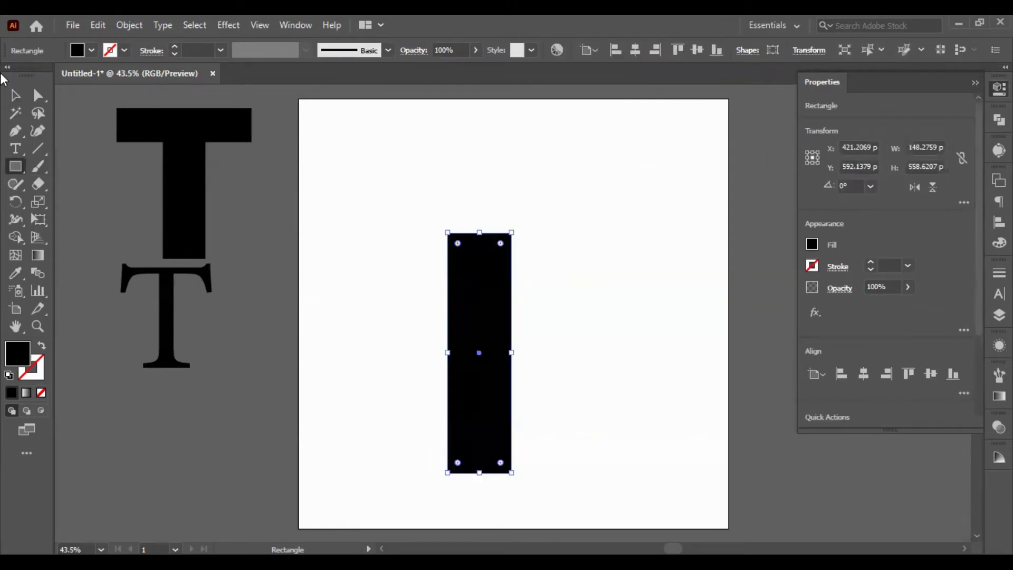
{"action": "left_click", "coordinate": [15, 95]}
{"action": "left_click", "coordinate": [523, 316]}
{"action": "left_click_drag", "start_coordinate": [510, 317], "coordinate": [550, 330]}
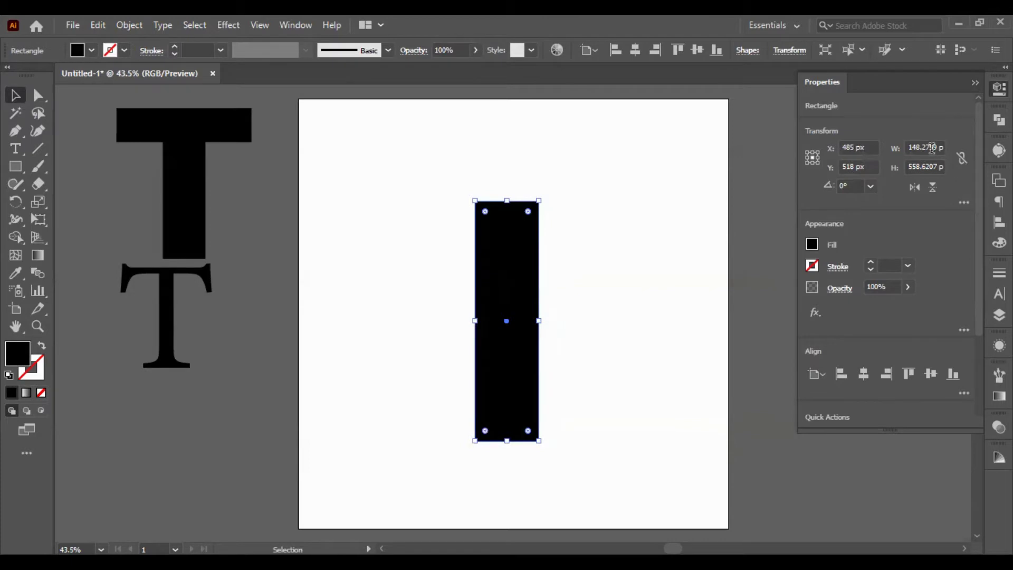
Set the rectangle's width to 150 px and its height to 550 px.
{"action": "left_click", "coordinate": [926, 147]}
{"action": "double_click", "coordinate": [926, 143]}
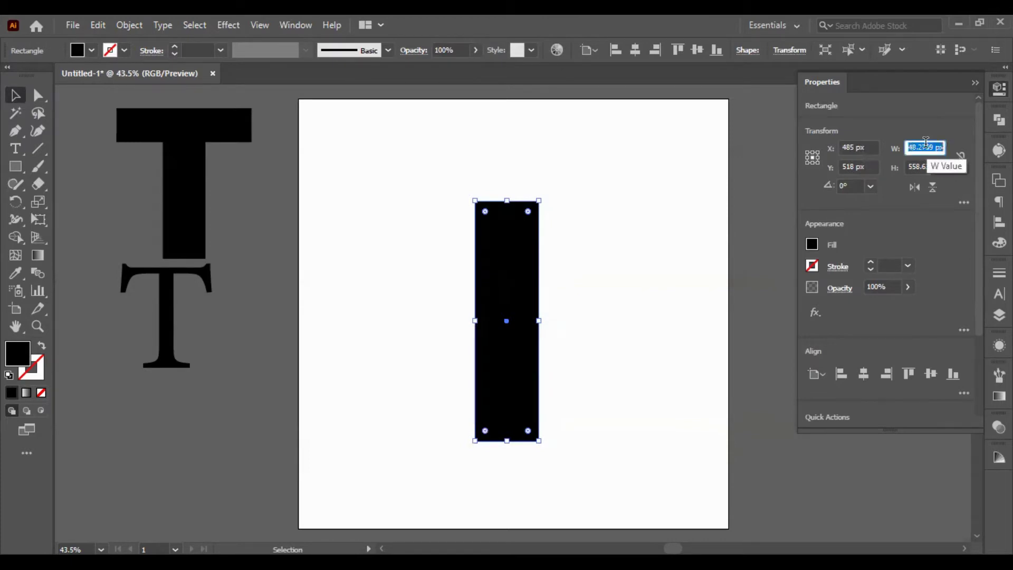
{"action": "type", "text": "150"}
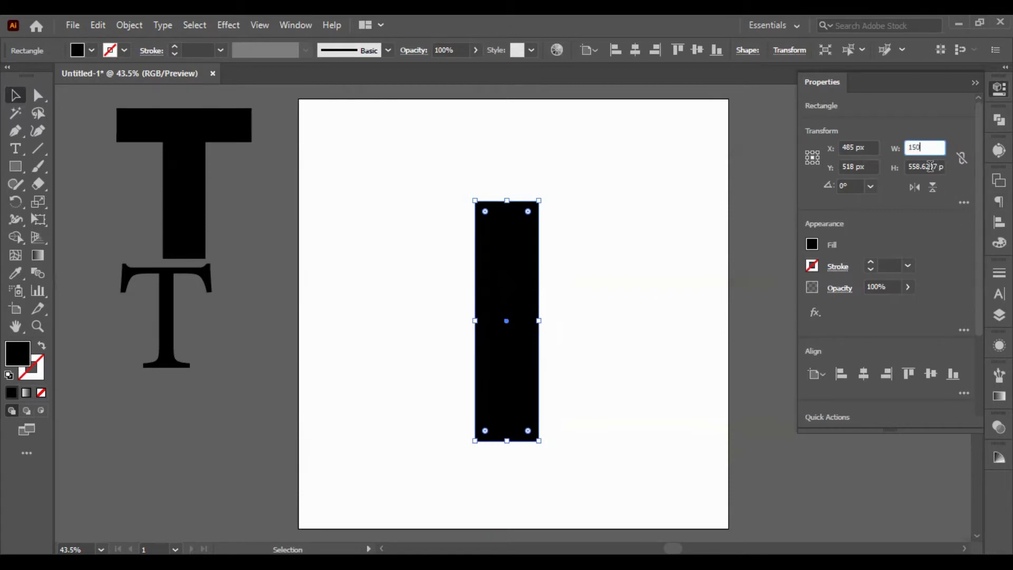
{"action": "left_click", "coordinate": [930, 166]}
{"action": "double_click", "coordinate": [930, 166]}
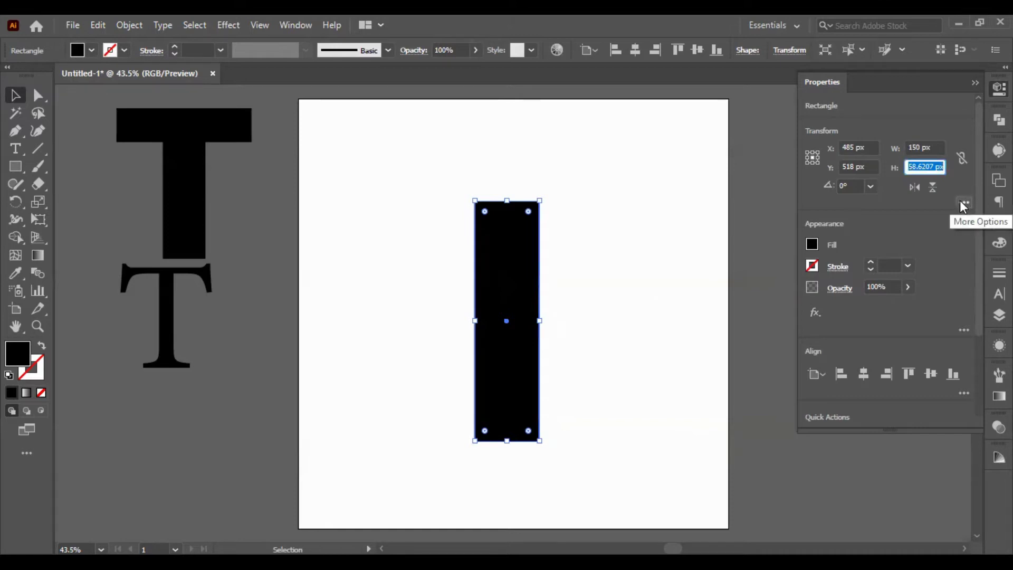
{"action": "left_click", "coordinate": [516, 333]}
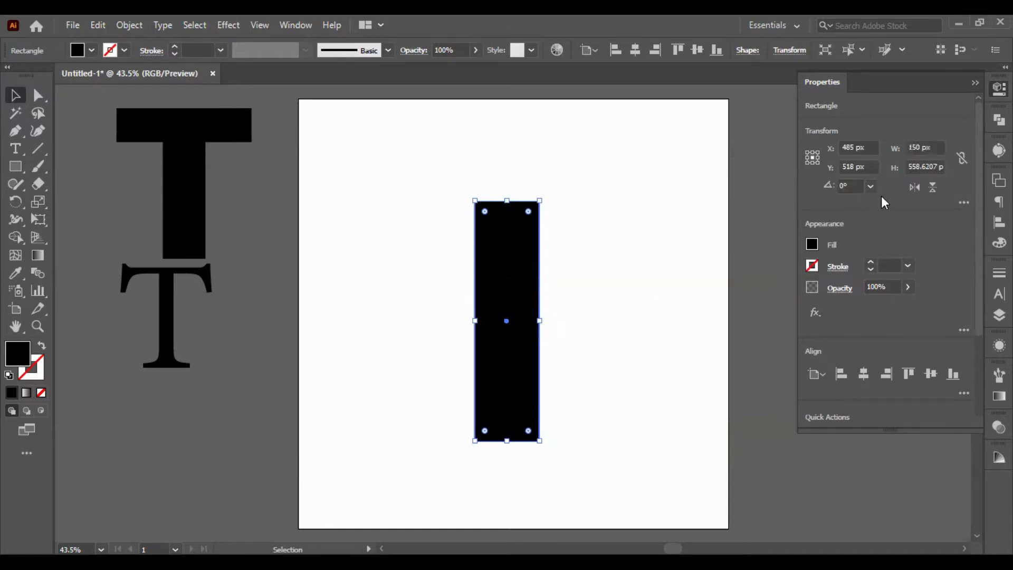
{"action": "left_click", "coordinate": [924, 166]}
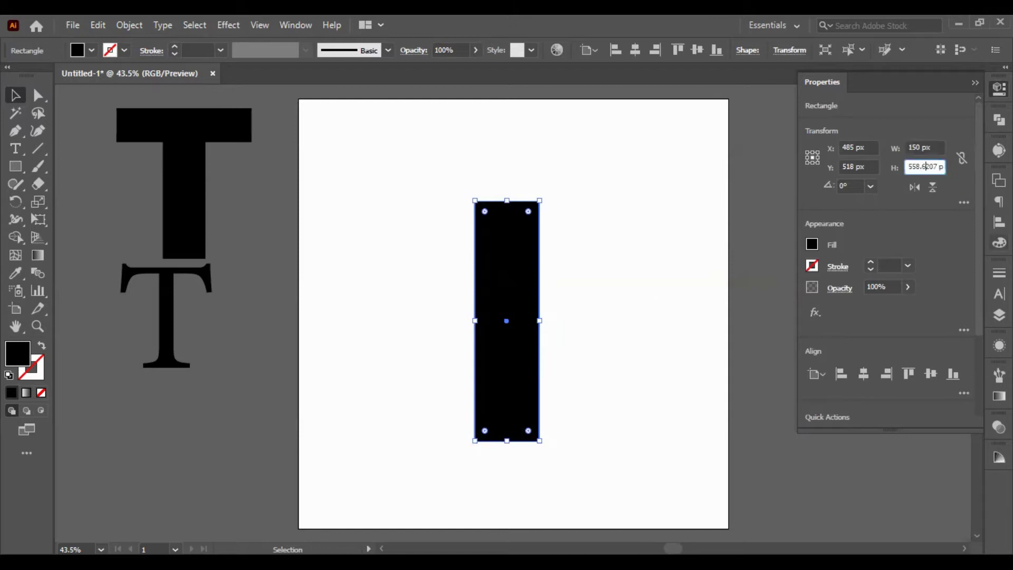
{"action": "key", "text": "ctrl+a"}
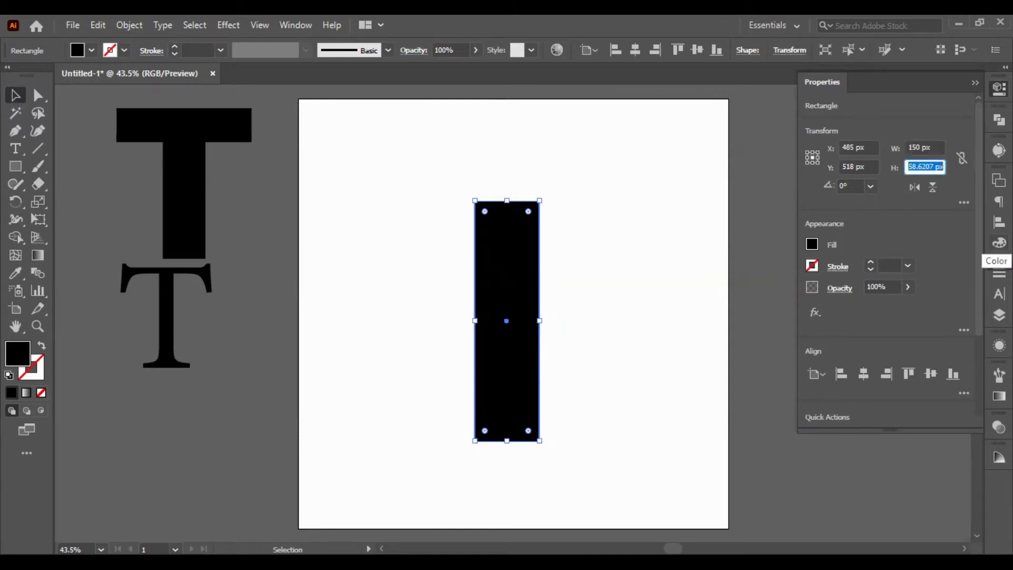
{"action": "type", "text": "550"}
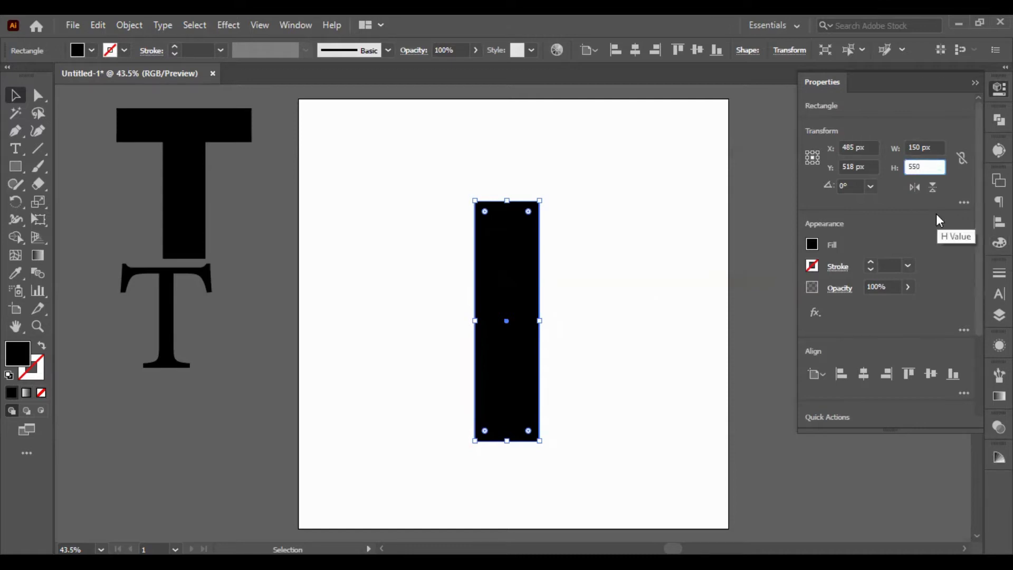
{"action": "left_click", "coordinate": [701, 298]}
Shift the rectangle lower on the artboard and reduce its width to 130 px.
{"action": "left_click_drag", "start_coordinate": [507, 343], "coordinate": [523, 393]}
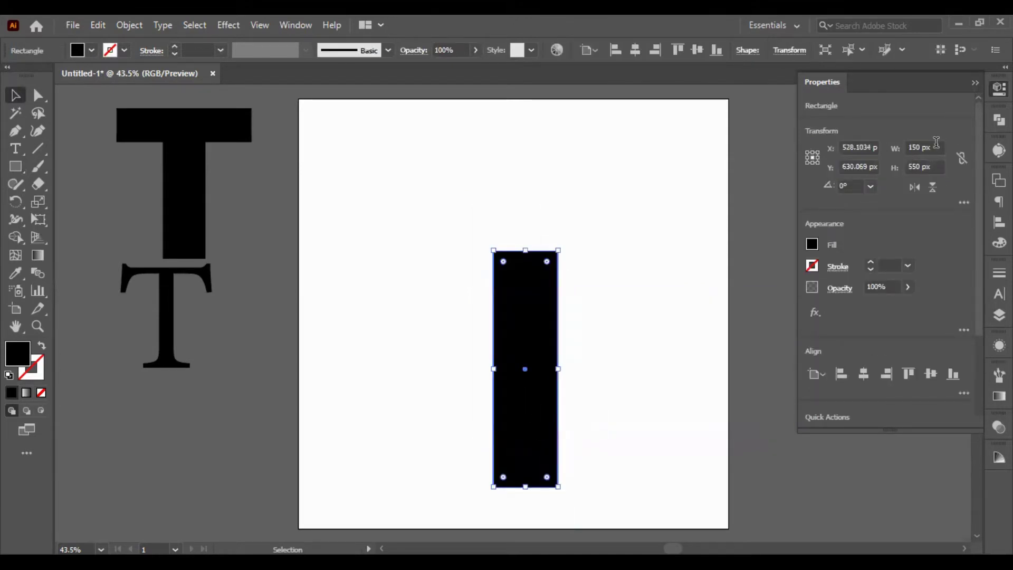
{"action": "left_click", "coordinate": [936, 142]}
{"action": "type", "text": "140"}
{"action": "key", "text": "Return"}
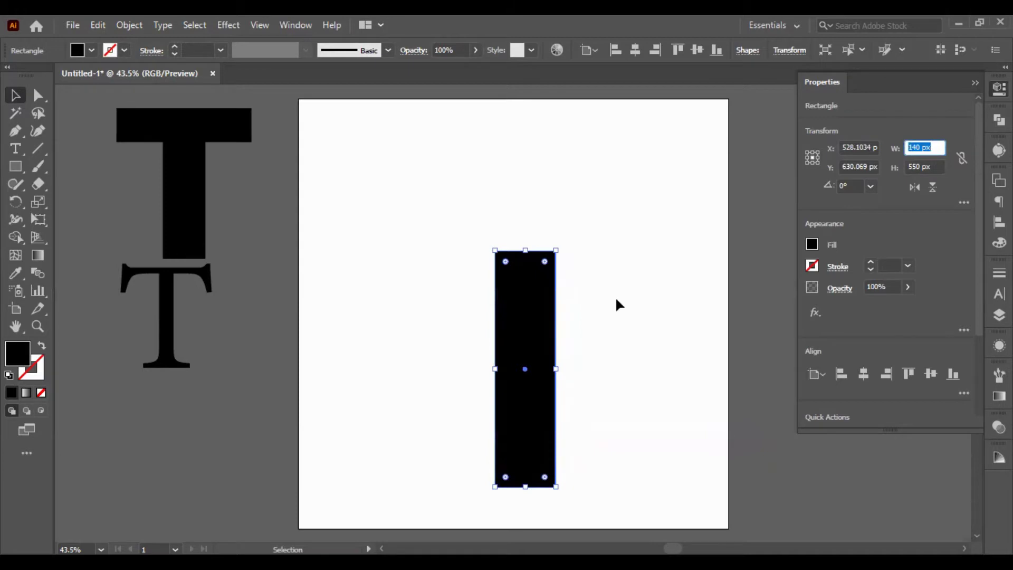
{"action": "key", "text": "shift+Down"}
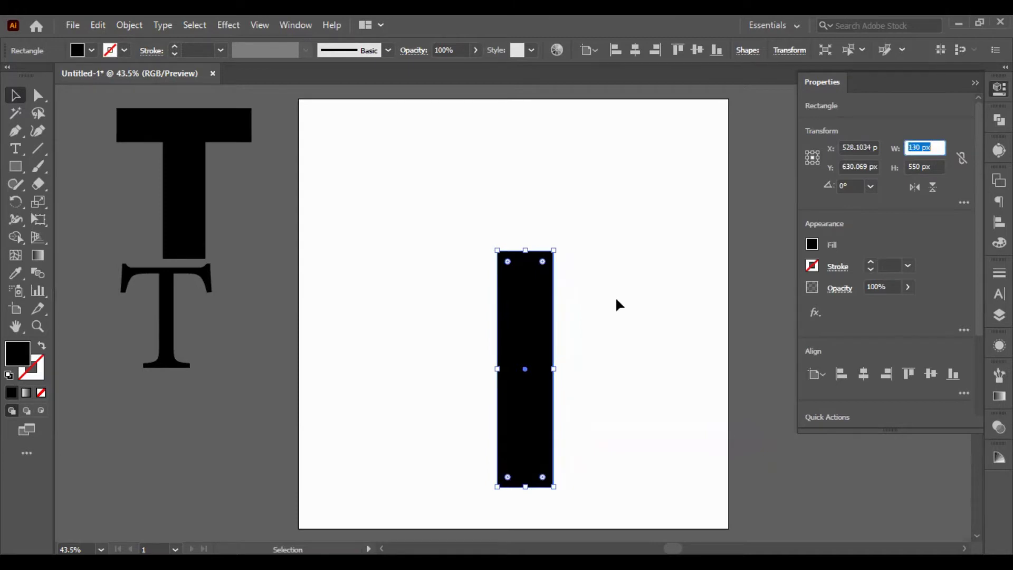
Duplicate the vertical rectangle and place the copy to its right, slightly higher.
{"action": "left_click", "coordinate": [618, 305]}
{"action": "left_click_drag", "start_coordinate": [513, 332], "coordinate": [616, 278]}
{"action": "left_click", "coordinate": [454, 312]}
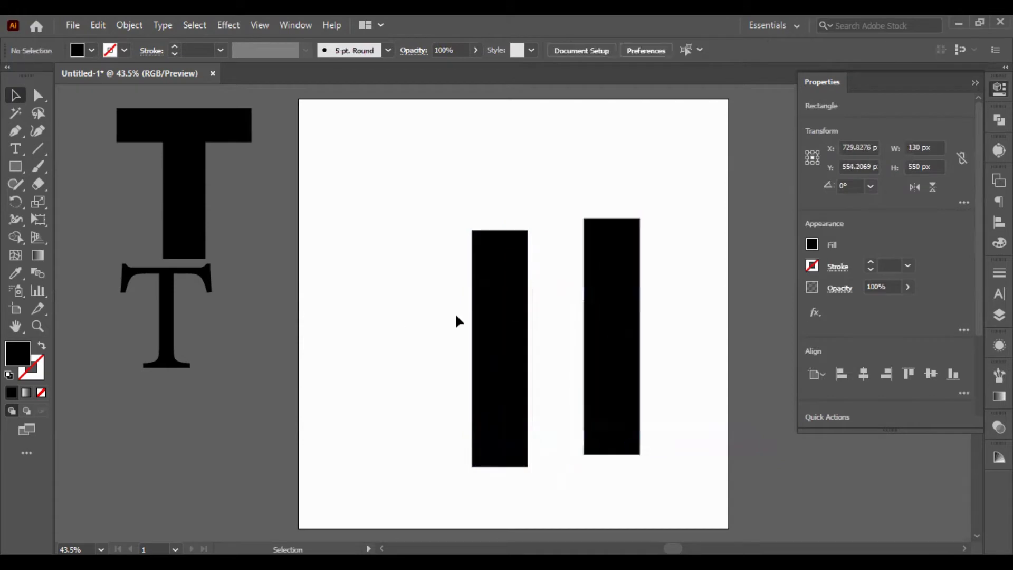
Fully round the corners of the left rectangle so its ends form semicircles.
{"action": "left_click", "coordinate": [488, 306]}
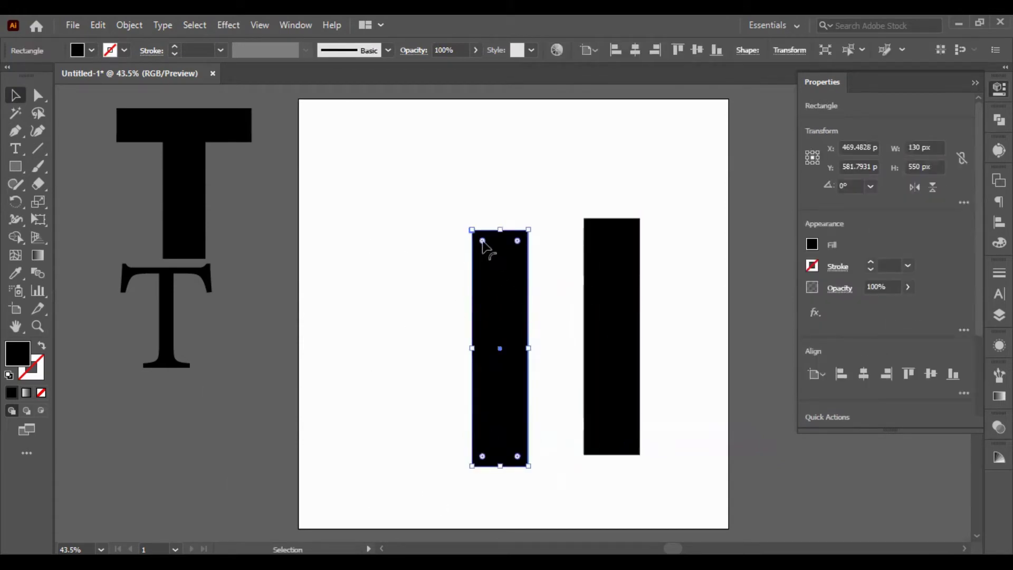
{"action": "left_click_drag", "start_coordinate": [484, 242], "coordinate": [512, 436]}
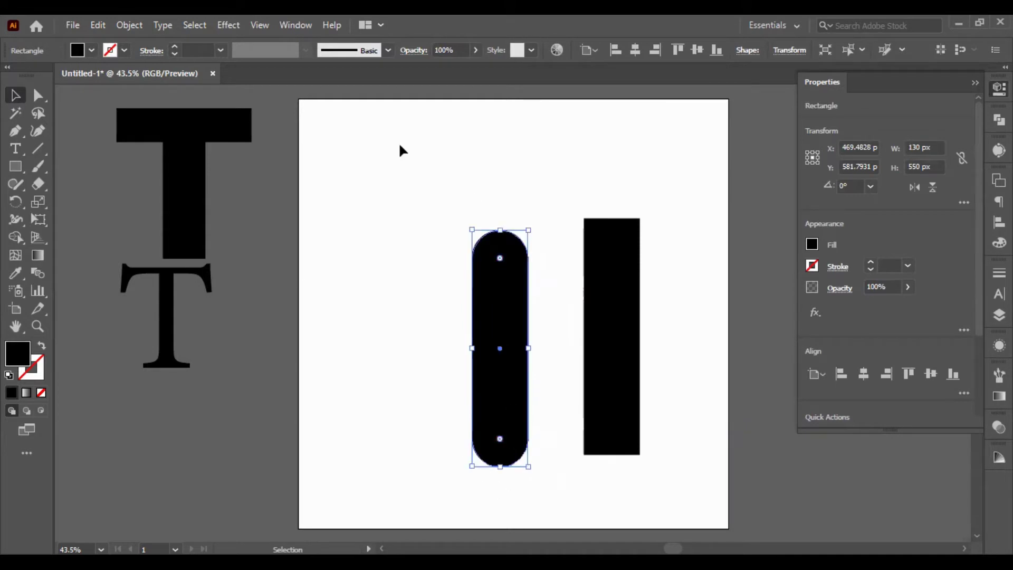
{"action": "left_click", "coordinate": [406, 280]}
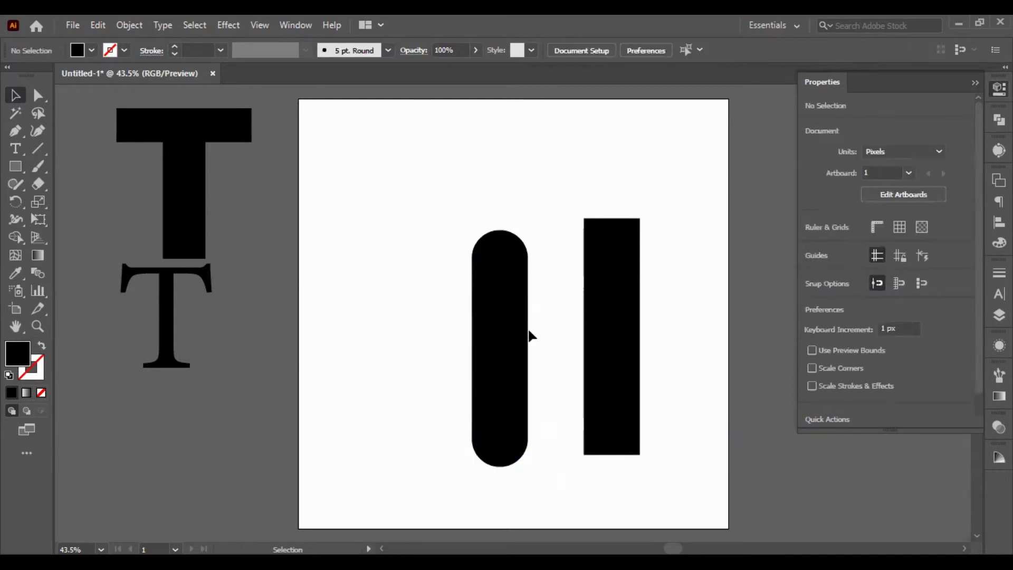
Copy the rounded bar in place and set the copy's rotation to 190°.
{"action": "left_click", "coordinate": [487, 319]}
{"action": "key", "text": "a"}
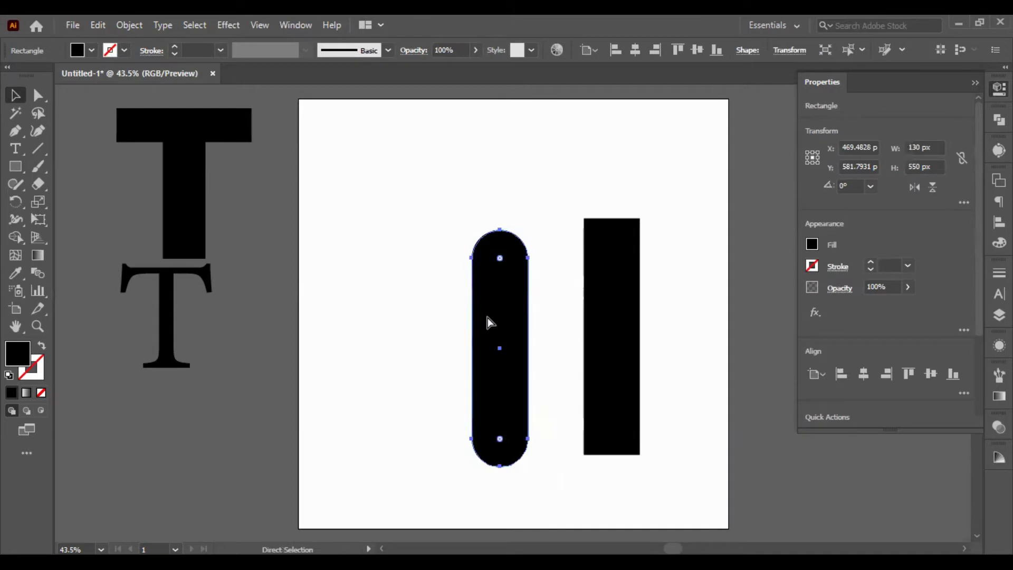
{"action": "key", "text": "v"}
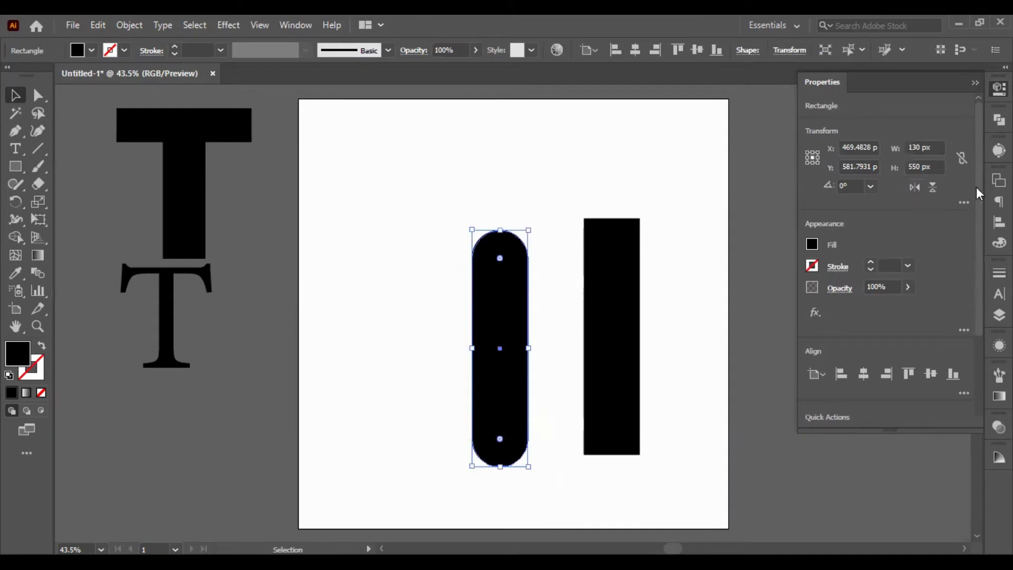
{"action": "left_click", "coordinate": [907, 187]}
{"action": "left_click", "coordinate": [863, 189]}
{"action": "type", "text": "0"}
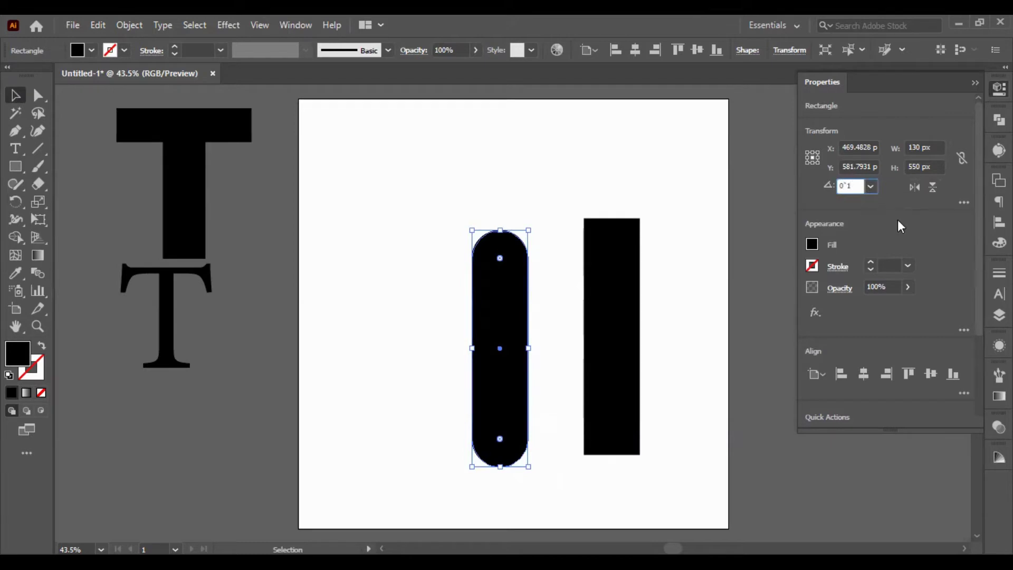
{"action": "type", "text": "1"}
{"action": "key", "text": "BackSpace"}
{"action": "key", "text": "BackSpace"}
{"action": "key", "text": "BackSpace"}
{"action": "type", "text": "190"}
{"action": "key", "text": "Return"}
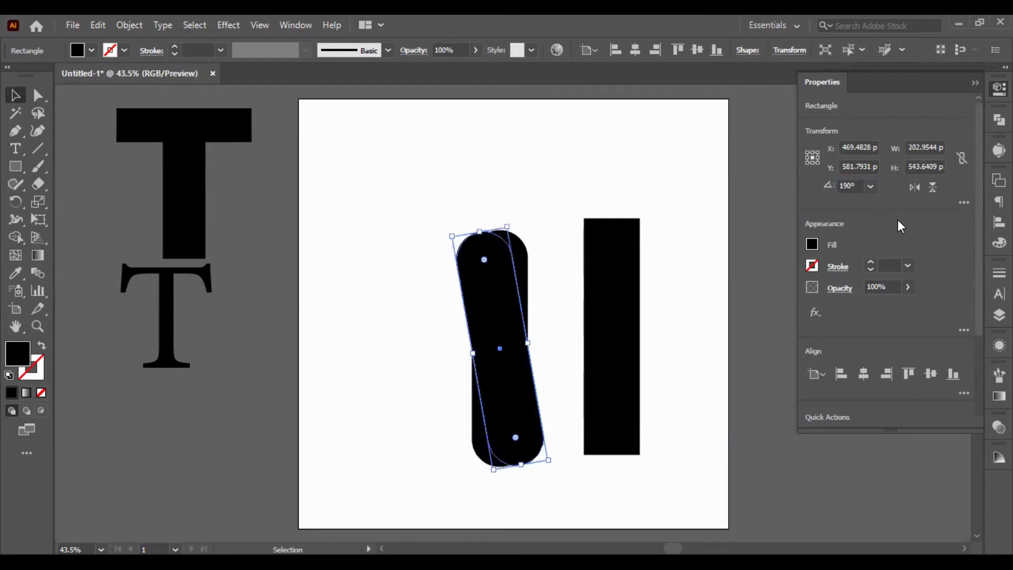
Set the copied rounded bar's rotation to 90° so it lies horizontally.
{"action": "left_click", "coordinate": [860, 186]}
{"action": "scroll", "coordinate": [860, 186], "scroll_direction": "up", "scroll_amount": 7}
{"action": "scroll", "coordinate": [861, 186], "scroll_direction": "up", "scroll_amount": 1}
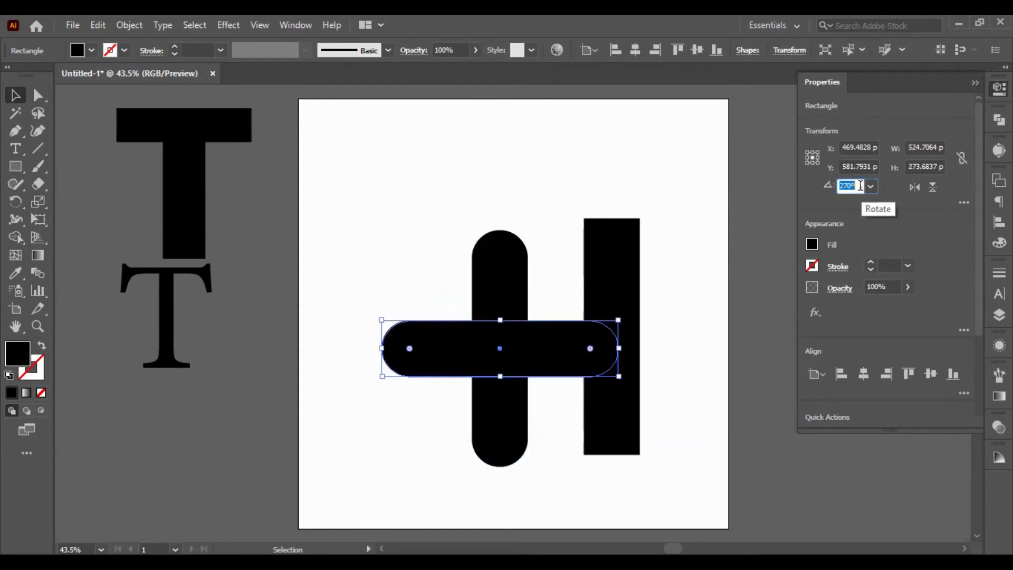
{"action": "scroll", "coordinate": [861, 186], "scroll_direction": "down", "scroll_amount": 7}
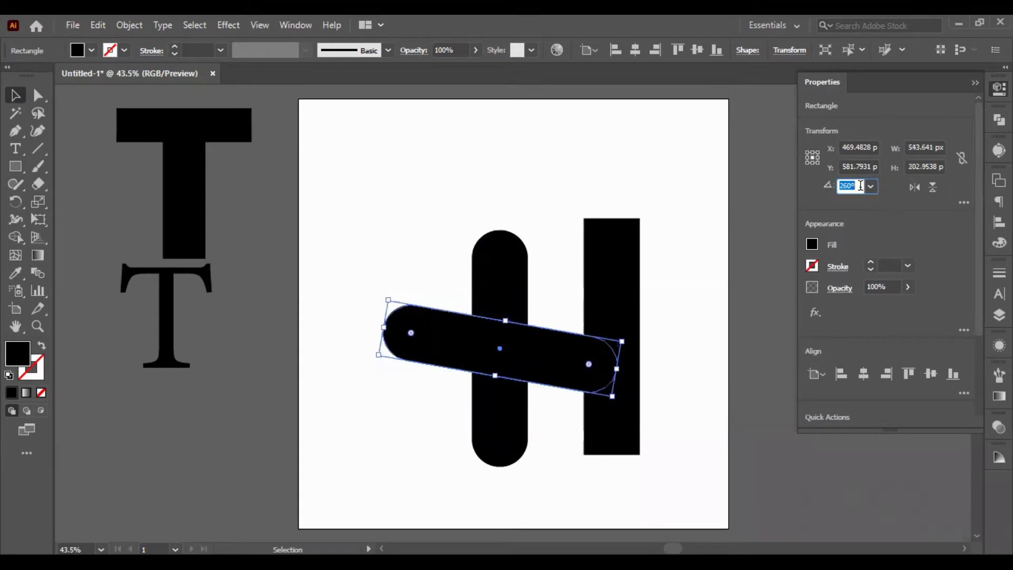
{"action": "scroll", "coordinate": [860, 185], "scroll_direction": "up", "scroll_amount": 7}
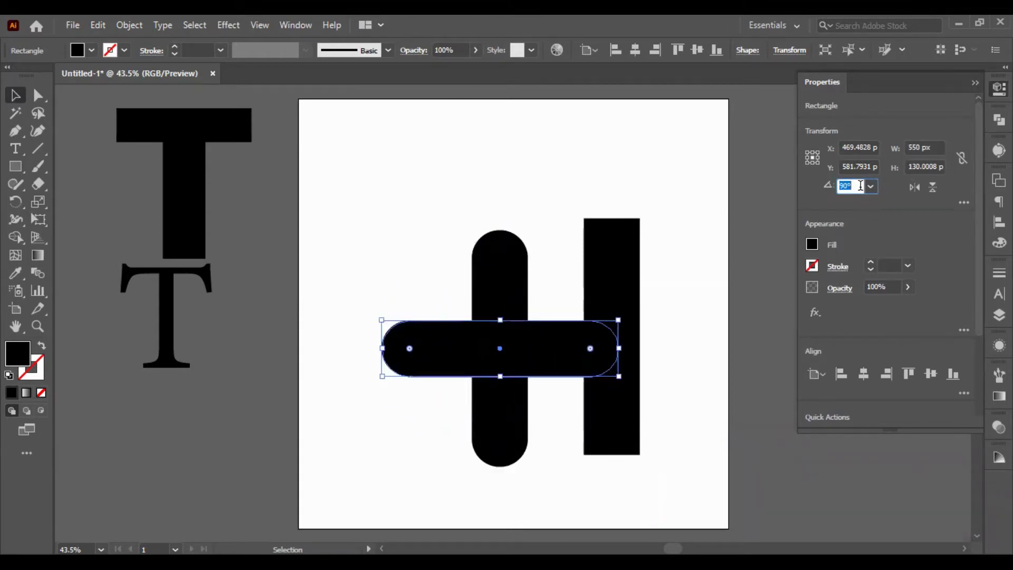
Raise the horizontal bar to the top of the vertical rounded bar and center it horizontally on that bar as key object.
{"action": "left_click_drag", "start_coordinate": [520, 351], "coordinate": [511, 271]}
{"action": "left_click", "coordinate": [516, 350], "text": "shift"}
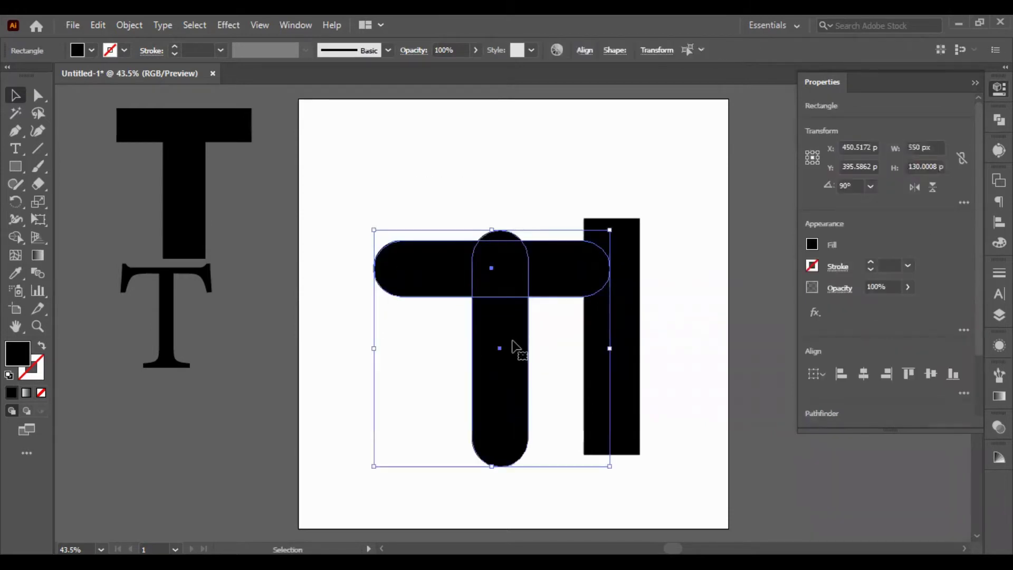
{"action": "left_click", "coordinate": [509, 350]}
{"action": "left_click", "coordinate": [862, 373]}
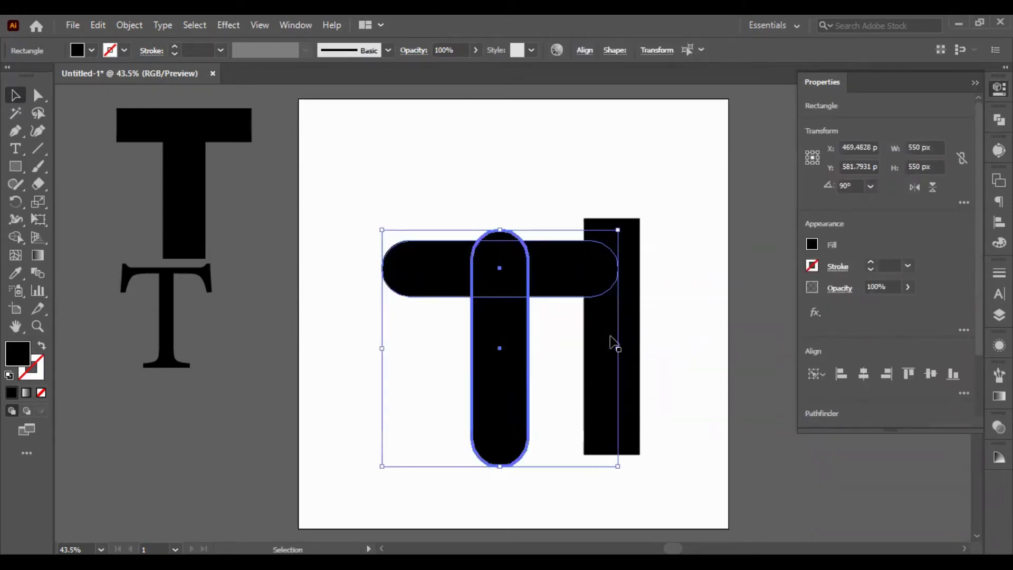
Move the plain square-cornered rectangle to the artboard's right edge, clear of the T shape.
{"action": "left_click", "coordinate": [647, 356]}
{"action": "left_click_drag", "start_coordinate": [723, 361], "coordinate": [723, 362]}
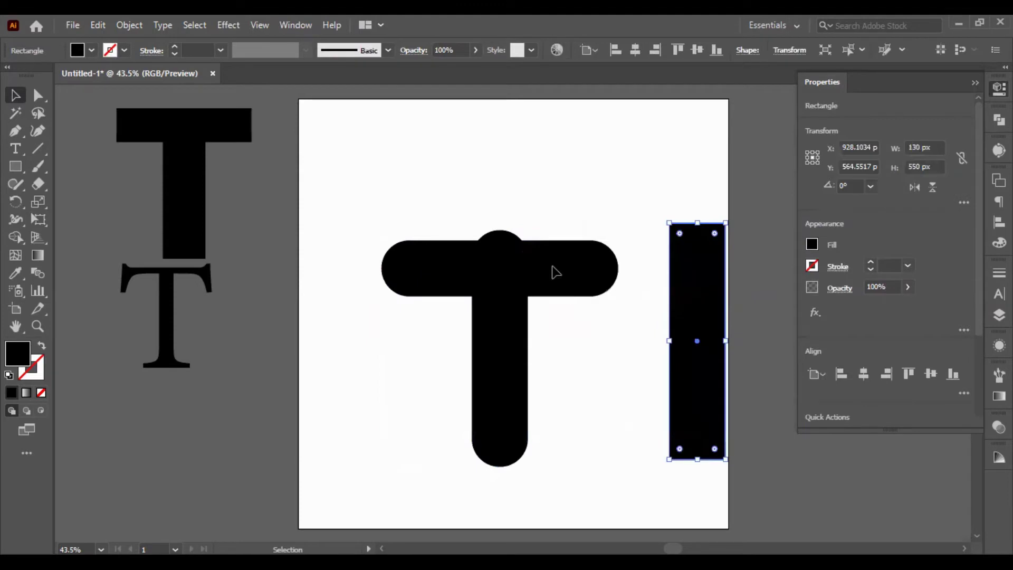
Raise the horizontal rounded bar until its top edge is level with the top of the vertical rounded bar.
{"action": "left_click", "coordinate": [554, 271]}
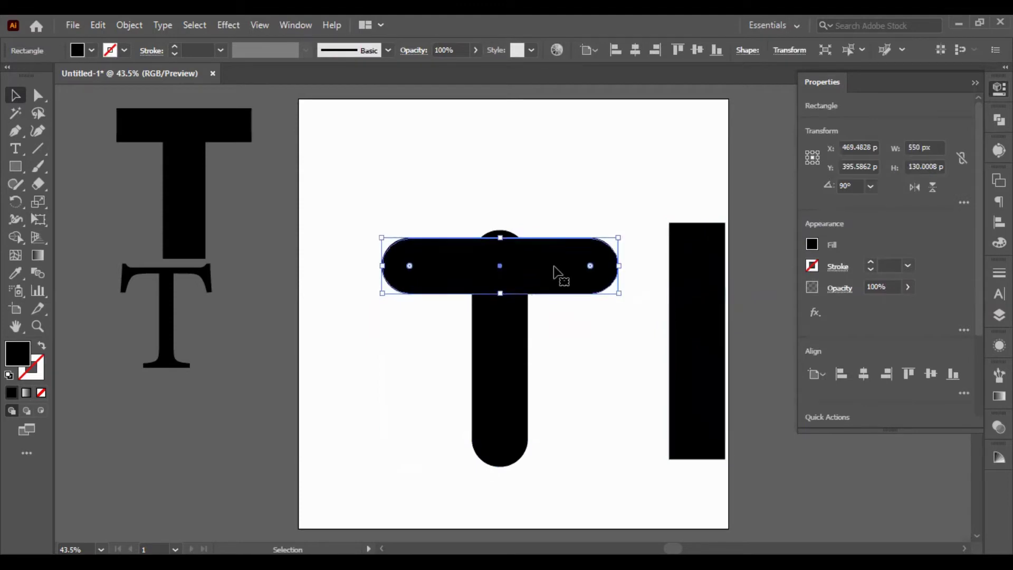
{"action": "key", "text": "Up"}
{"action": "key", "text": "Up"}
{"action": "key", "text": "Up"}
{"action": "key", "text": "Up"}
{"action": "key", "text": "Up"}
{"action": "key", "text": "Up"}
{"action": "key", "text": "Up"}
{"action": "key", "text": "Up"}
{"action": "key", "text": "Up"}
{"action": "key", "text": "Up"}
{"action": "key", "text": "Up"}
{"action": "key", "text": "Up"}
{"action": "key", "text": "Up"}
{"action": "key", "text": "Up"}
{"action": "key", "text": "Up"}
{"action": "key", "text": "Up"}
{"action": "key", "text": "Up"}
{"action": "key", "text": "Up"}
{"action": "key", "text": "Up"}
{"action": "key", "text": "Up"}
{"action": "key", "text": "Up"}
{"action": "key", "text": "Up"}
{"action": "key", "text": "Up"}
{"action": "key", "text": "Up"}
{"action": "key", "text": "Up"}
{"action": "key", "text": "Up"}
{"action": "key", "text": "Up"}
{"action": "key", "text": "Up"}
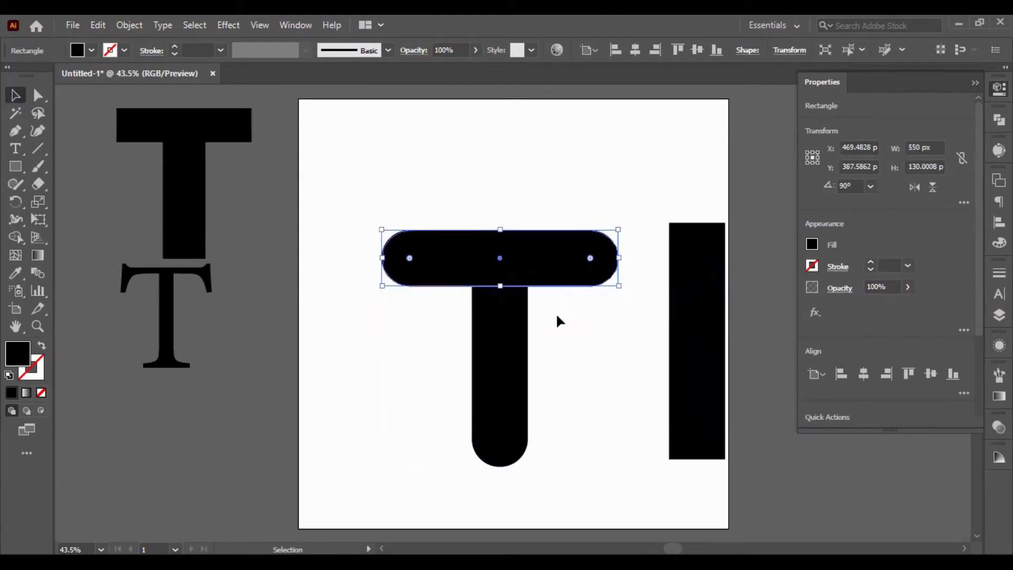
{"action": "left_click", "coordinate": [549, 373]}
Set the vertical rounded bar's height to 600 px.
{"action": "left_click", "coordinate": [497, 452]}
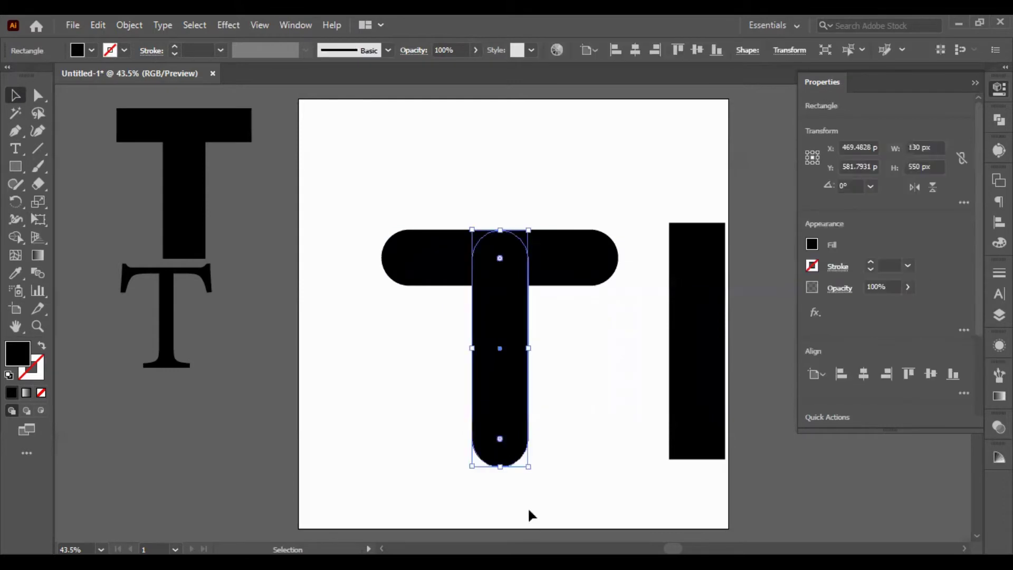
{"action": "left_click", "coordinate": [935, 168]}
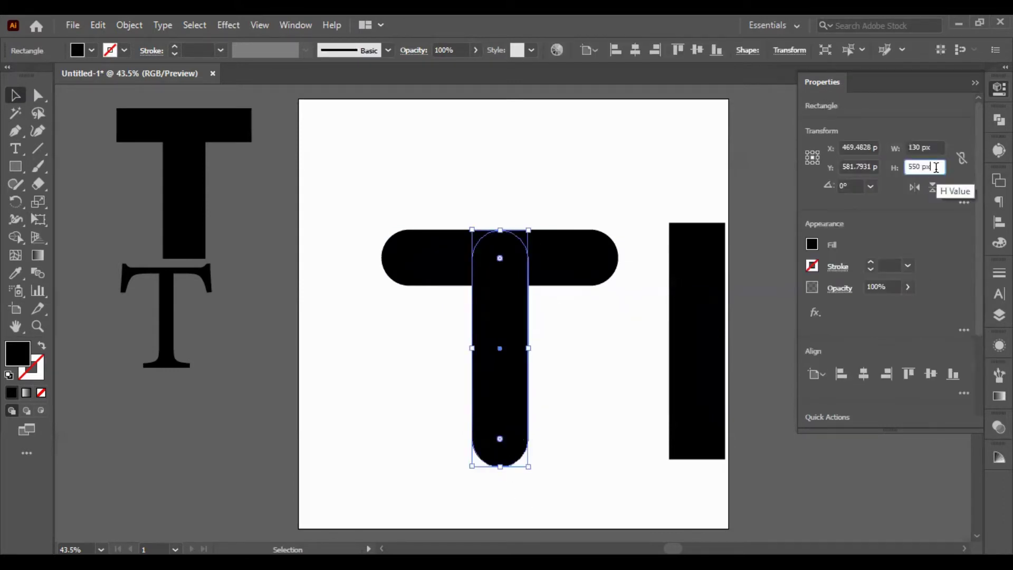
{"action": "double_click", "coordinate": [935, 168]}
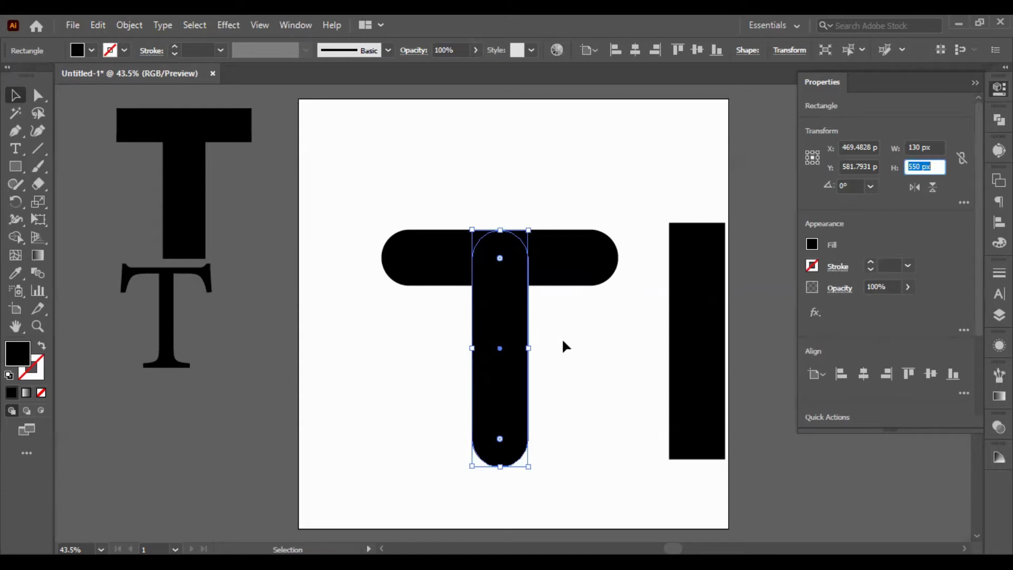
{"action": "type", "text": "600"}
{"action": "left_click", "coordinate": [591, 416]}
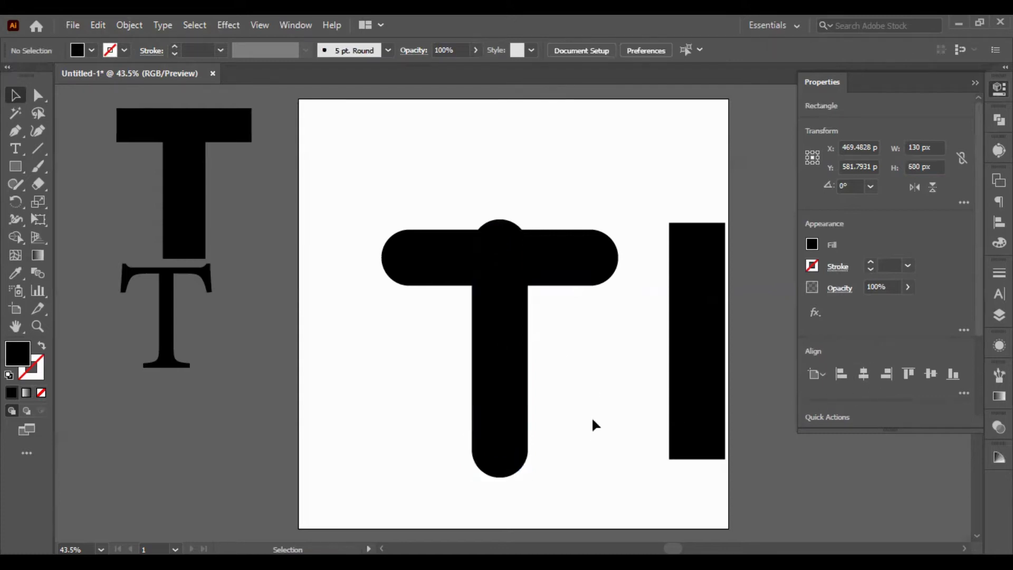
Raise the horizontal bar again so its top is flush with the lengthened vertical bar's top.
{"action": "left_click", "coordinate": [565, 280]}
{"action": "key", "text": "shift+Up"}
{"action": "key", "text": "shift+Up"}
{"action": "key", "text": "shift+Up"}
{"action": "key", "text": "shift+Up"}
{"action": "key", "text": "shift+Up"}
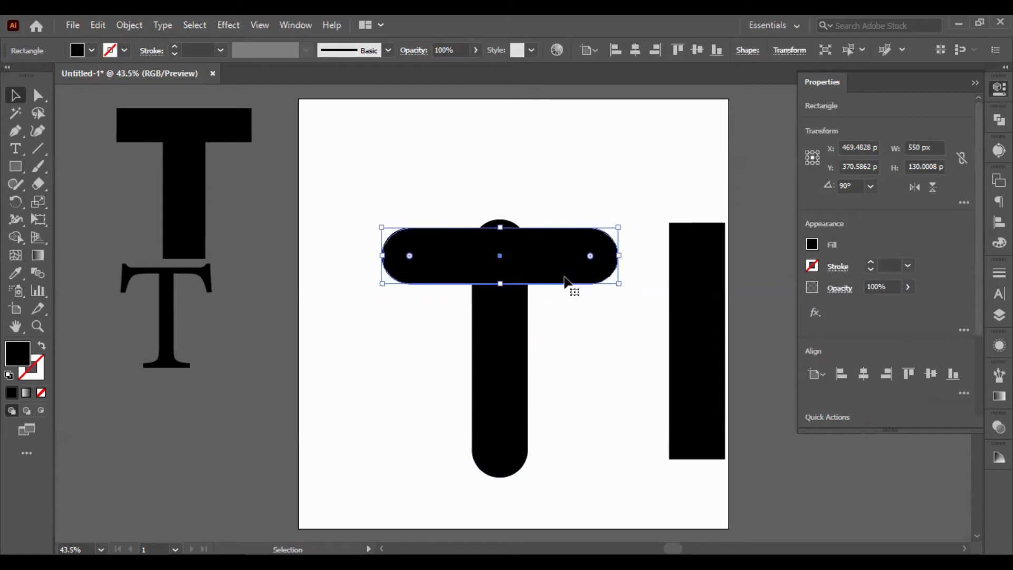
{"action": "left_click", "coordinate": [576, 281]}
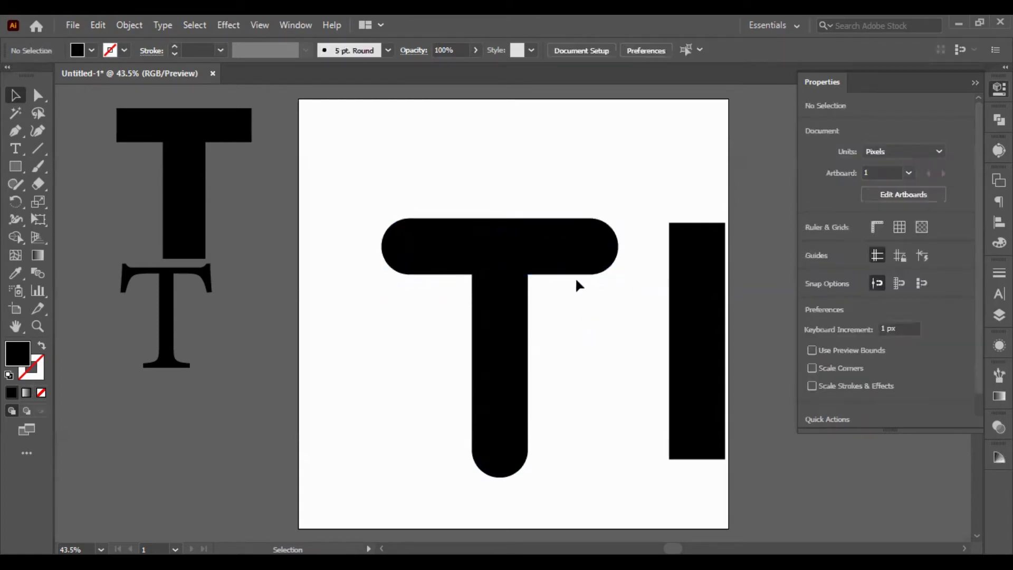
Shorten the horizontal bar around its center to a width of 250 px.
{"action": "left_click", "coordinate": [578, 271]}
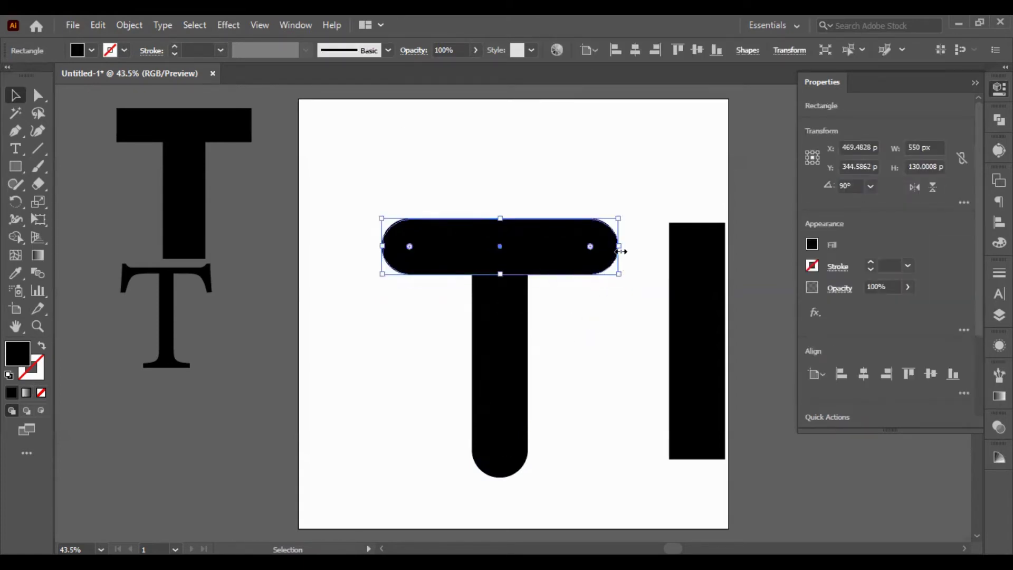
{"action": "left_click_drag", "start_coordinate": [621, 247], "coordinate": [511, 251]}
{"action": "left_click", "coordinate": [926, 147]}
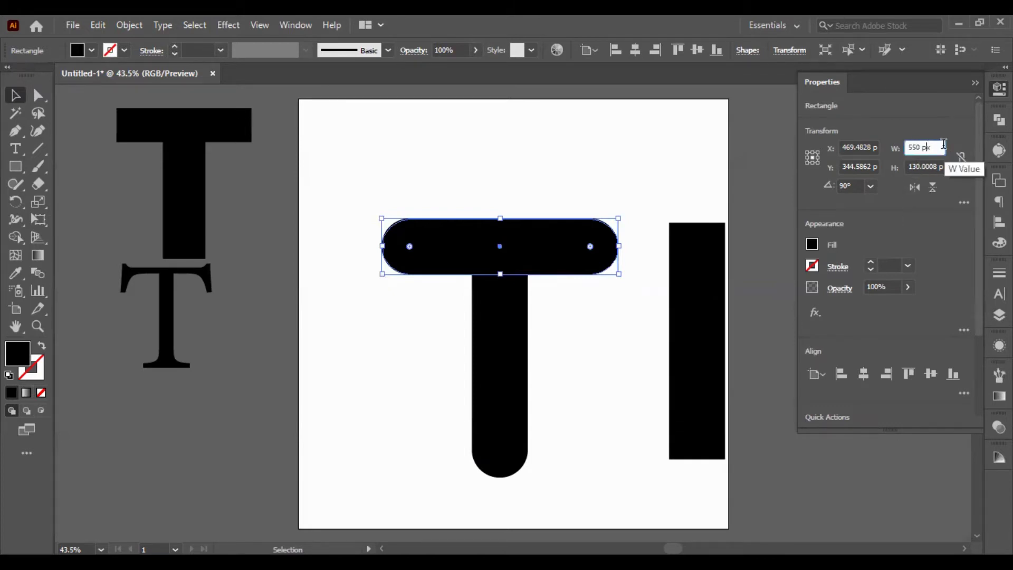
{"action": "key", "text": "shift+Down"}
{"action": "key", "text": "shift+Down"}
{"action": "key", "text": "shift+Down"}
{"action": "key", "text": "shift+Down"}
{"action": "key", "text": "shift+Down"}
{"action": "key", "text": "shift+Down"}
{"action": "key", "text": "shift+Down"}
{"action": "key", "text": "shift+Down"}
{"action": "key", "text": "shift+Down"}
{"action": "key", "text": "shift+Down"}
{"action": "key", "text": "shift+Down"}
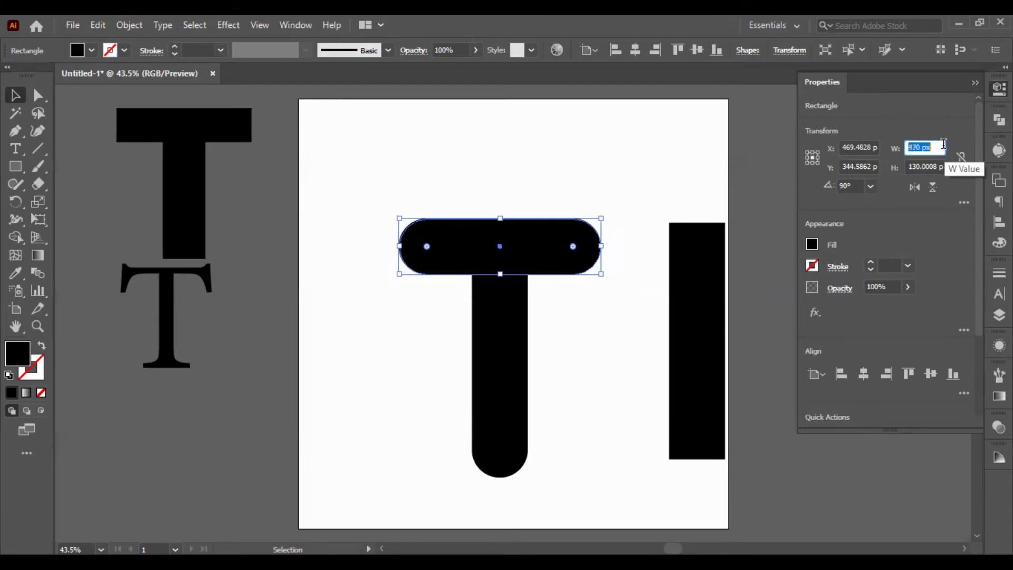
{"action": "key", "text": "shift+Down"}
{"action": "key", "text": "shift+Down"}
{"action": "key", "text": "shift+Down"}
{"action": "key", "text": "shift+Down"}
{"action": "key", "text": "shift+Down"}
{"action": "key", "text": "shift+Down"}
{"action": "key", "text": "shift+Down"}
{"action": "key", "text": "shift+Down"}
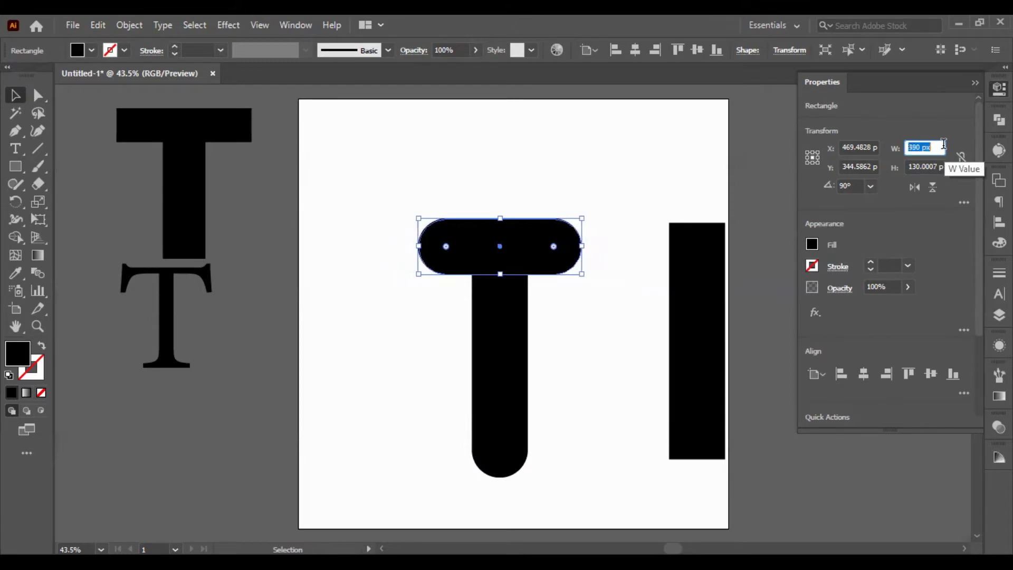
{"action": "key", "text": "shift+Down"}
{"action": "key", "text": "shift+Down"}
{"action": "key", "text": "shift+Down"}
{"action": "key", "text": "shift+Down"}
{"action": "key", "text": "shift+Down"}
{"action": "key", "text": "shift+Down"}
{"action": "key", "text": "shift+Down"}
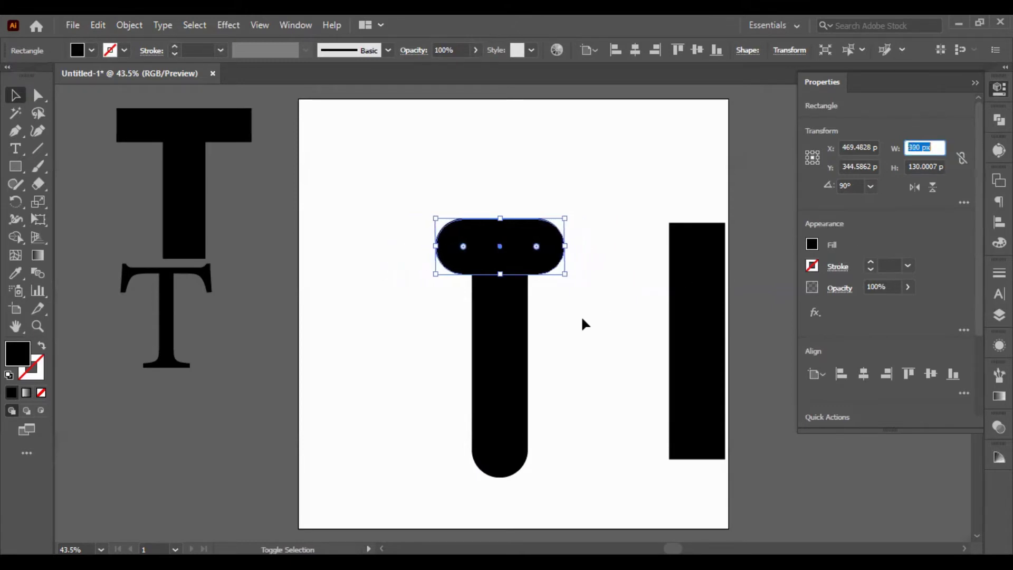
{"action": "key", "text": "shift+Down"}
{"action": "key", "text": "shift+Down"}
{"action": "key", "text": "shift+Down"}
{"action": "key", "text": "shift+Down"}
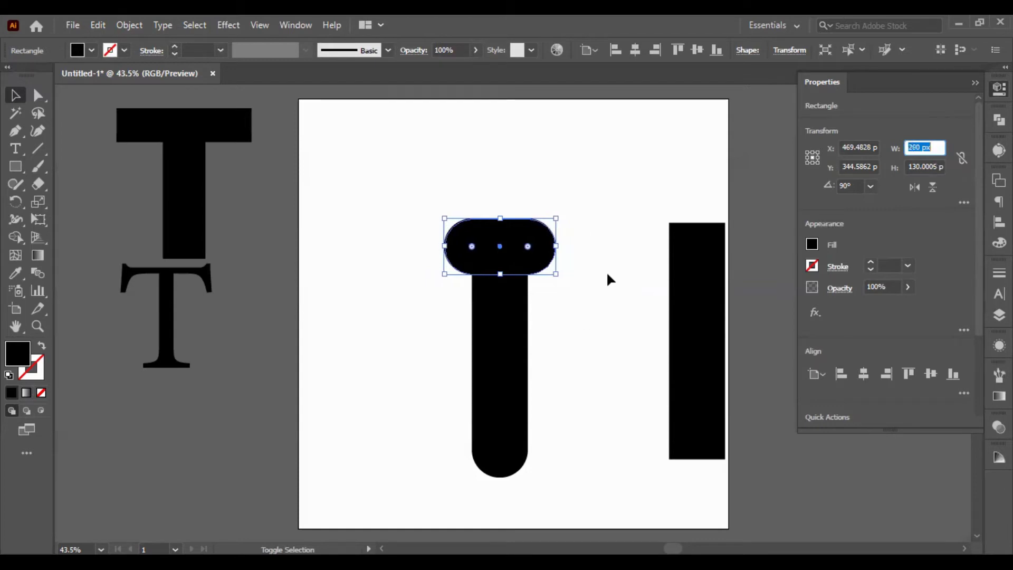
{"action": "left_click", "coordinate": [587, 292]}
Shift the horizontal bar left until its right rounded end lines up with the vertical bar's right edge.
{"action": "left_click_drag", "start_coordinate": [509, 264], "coordinate": [492, 260]}
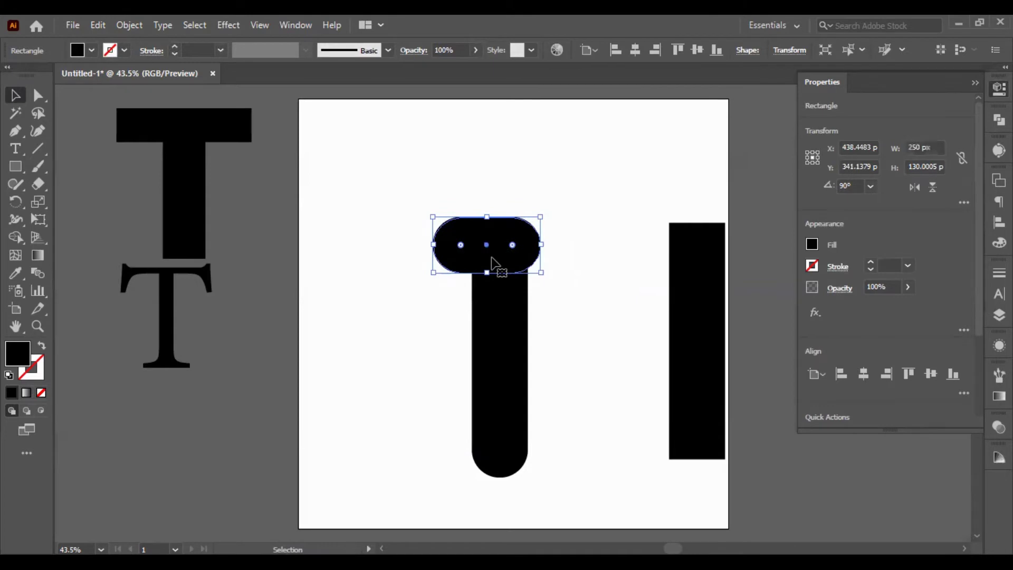
{"action": "key", "text": "shift+Left"}
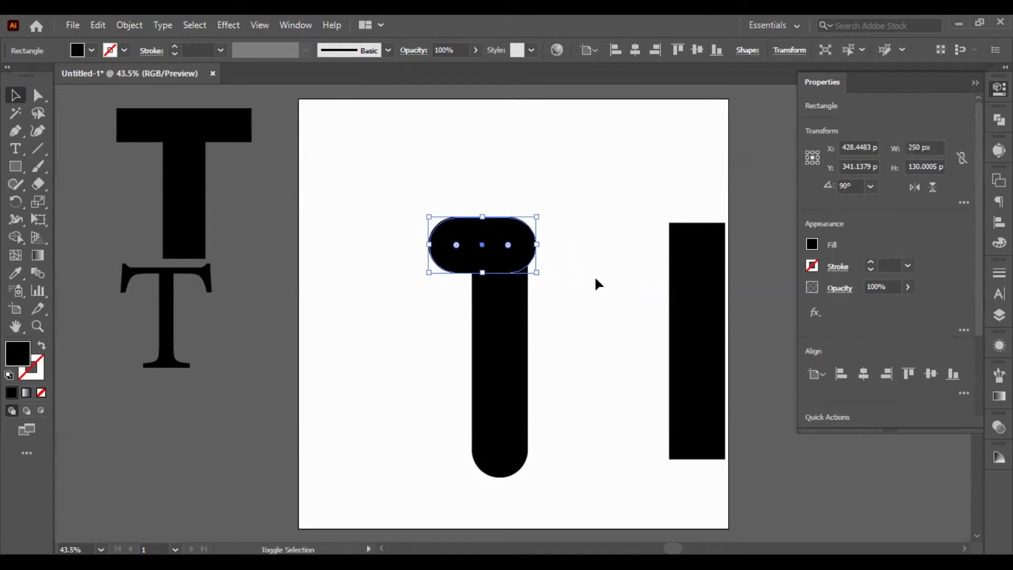
{"action": "key", "text": "shift+Left"}
{"action": "key", "text": "shift+Left"}
{"action": "key", "text": "shift+Left"}
{"action": "key", "text": "shift+Left"}
{"action": "key", "text": "shift+Left"}
{"action": "key", "text": "shift+Left"}
{"action": "key", "text": "shift+Left"}
{"action": "left_click", "coordinate": [595, 279]}
{"action": "left_click", "coordinate": [491, 256]}
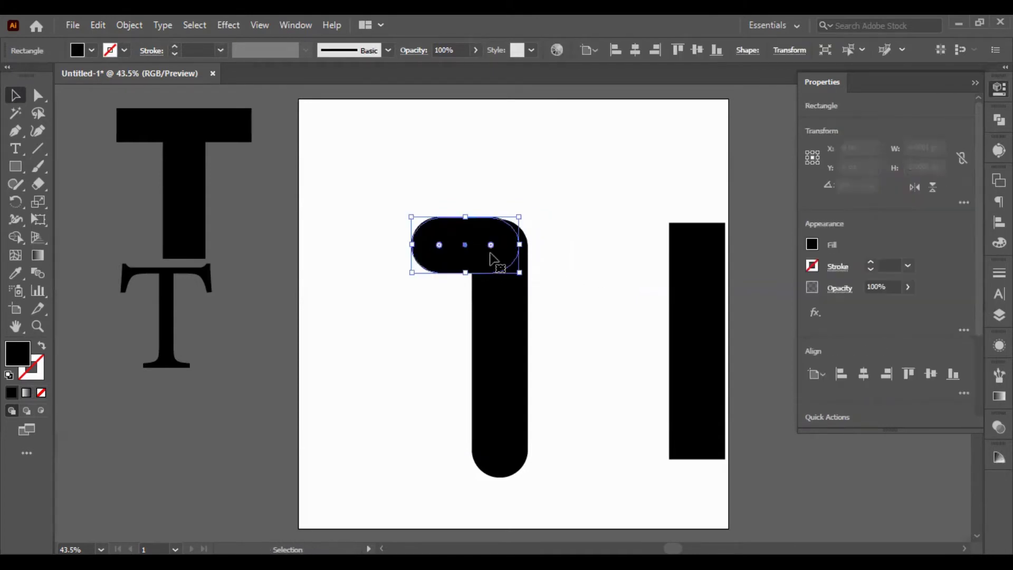
{"action": "key", "text": "shift+Right"}
{"action": "key", "text": "shift+Right"}
{"action": "key", "text": "shift+Right"}
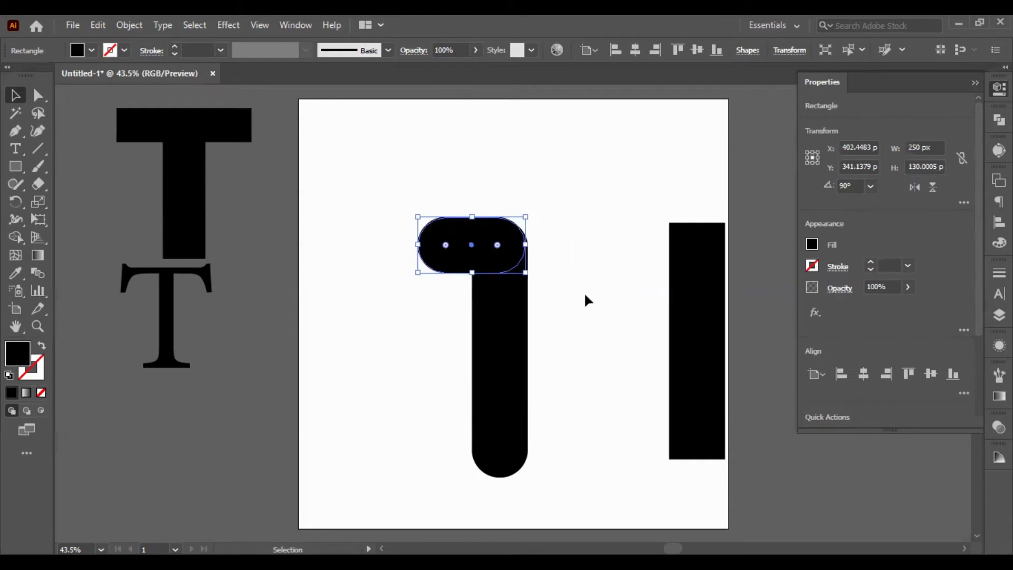
{"action": "left_click", "coordinate": [575, 294]}
{"action": "left_click", "coordinate": [499, 261]}
{"action": "key", "text": "Right"}
{"action": "key", "text": "Right"}
{"action": "key", "text": "Right"}
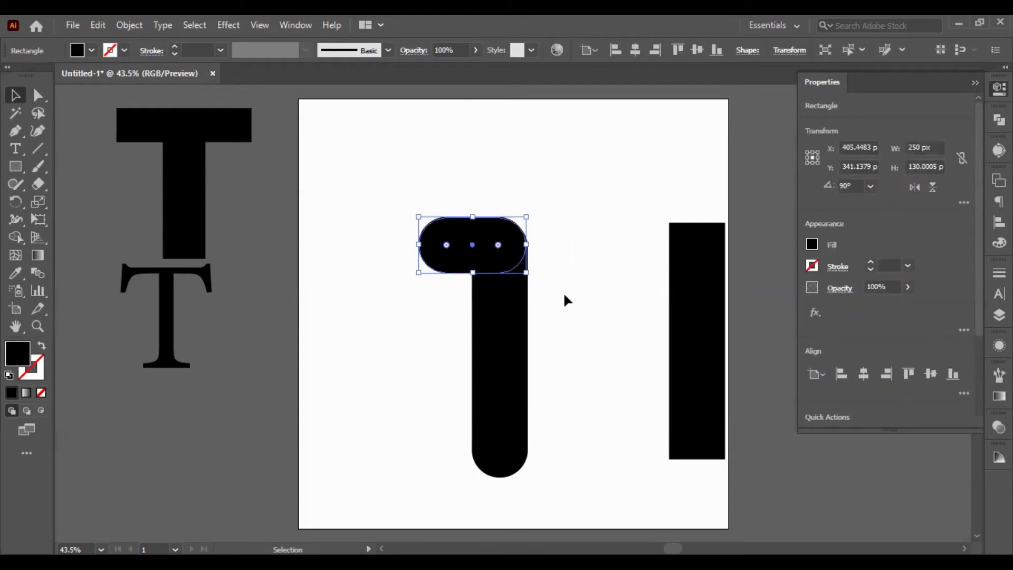
{"action": "key", "text": "Right"}
Set the horizontal bar's width to 300 px.
{"action": "left_click", "coordinate": [932, 145]}
{"action": "type", "text": "270"}
{"action": "key", "text": "Return"}
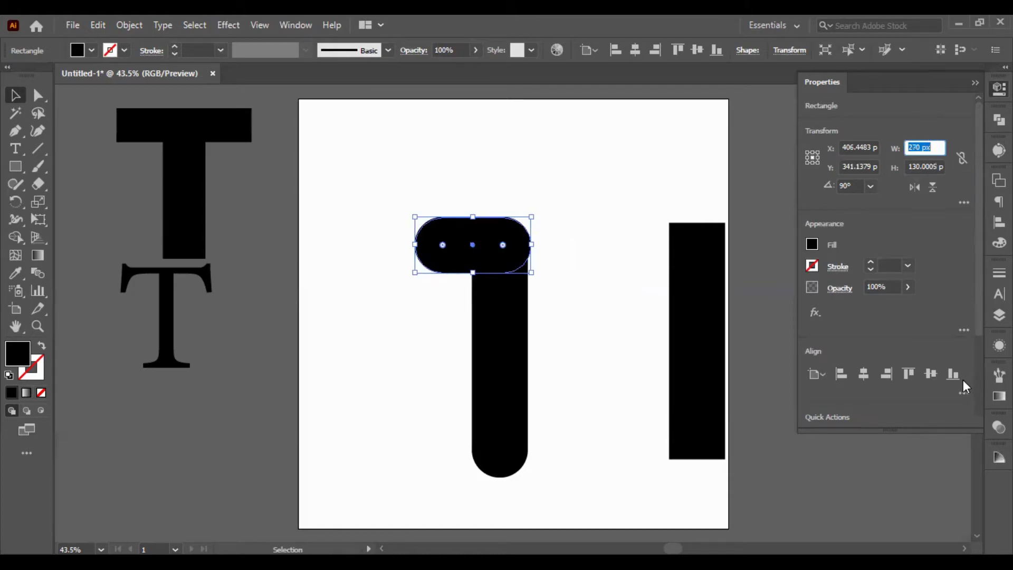
{"action": "type", "text": "280"}
{"action": "key", "text": "Return"}
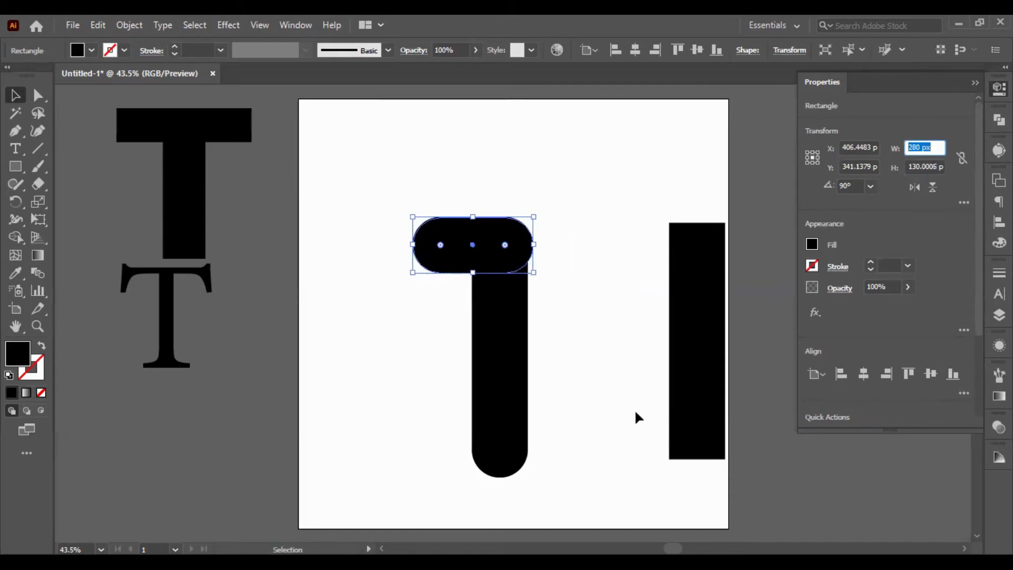
{"action": "key", "text": "shift+Up"}
{"action": "key", "text": "shift+Up"}
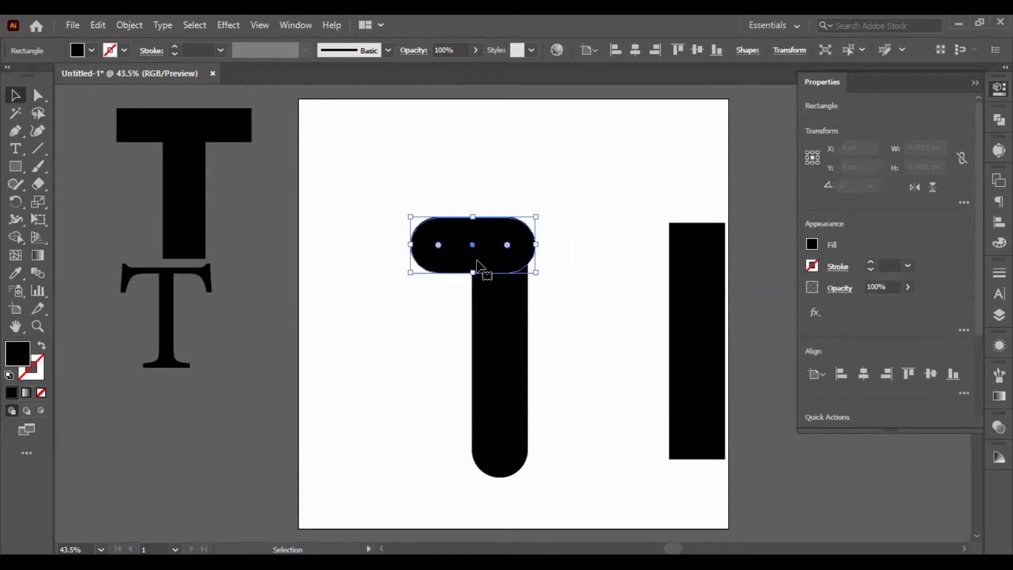
{"action": "left_click", "coordinate": [924, 148]}
{"action": "key", "text": "shift+Down"}
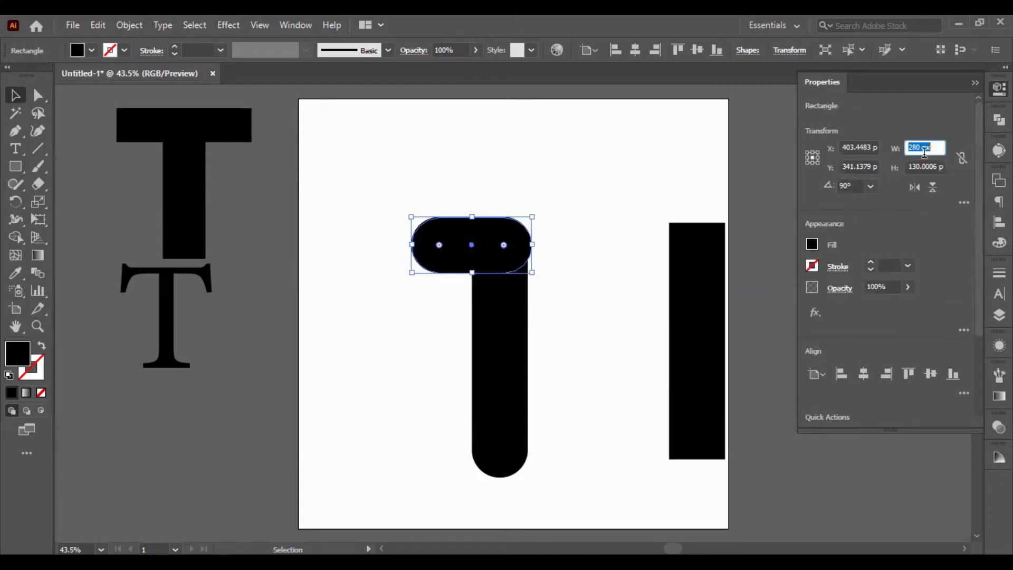
{"action": "key", "text": "shift+Up"}
{"action": "key", "text": "shift+Up"}
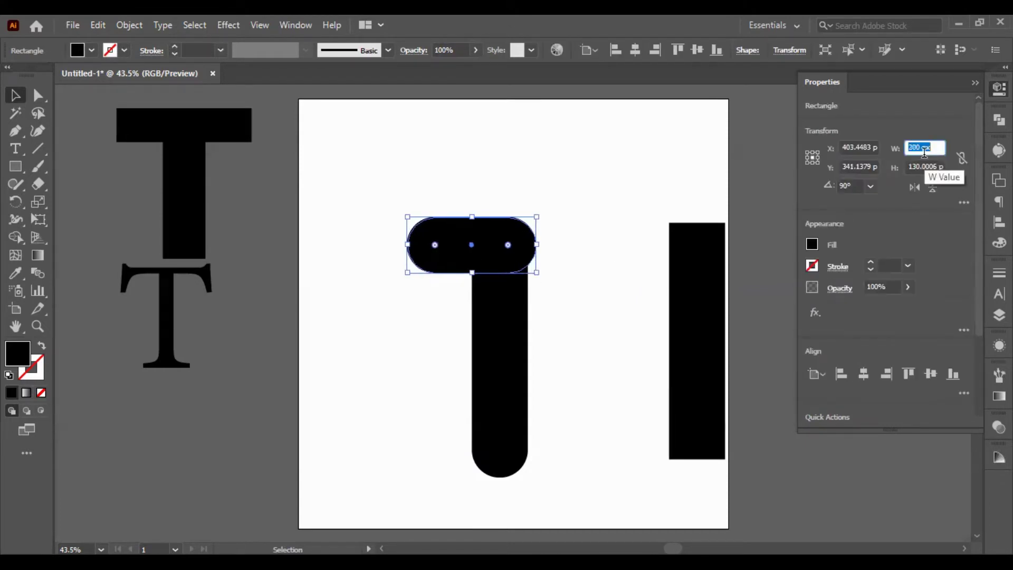
{"action": "key", "text": "shift+Up"}
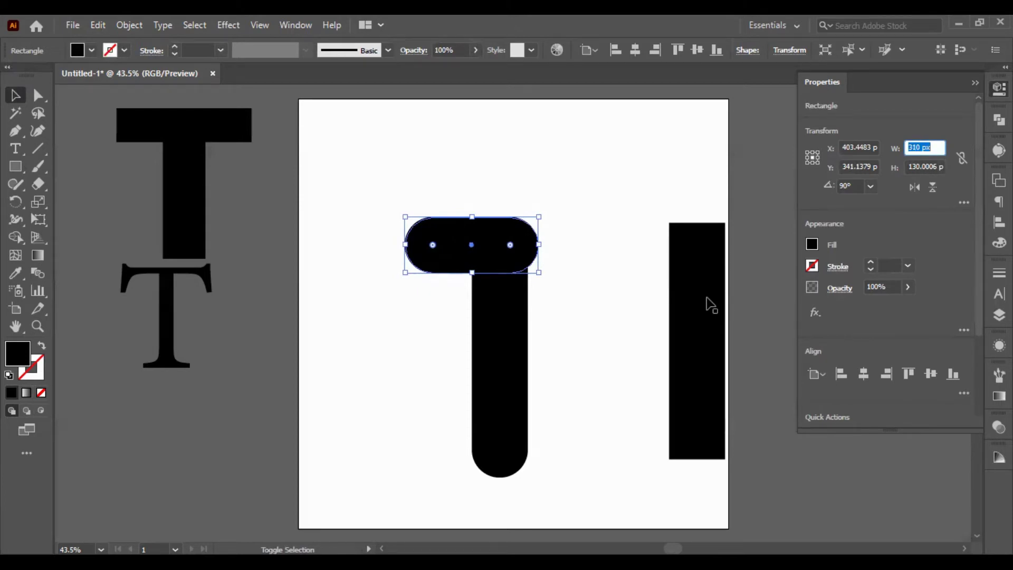
{"action": "type", "text": "3"}
{"action": "left_click", "coordinate": [614, 294]}
Move the 300 px wide horizontal bar left so its right end sits just inside the vertical bar's right edge.
{"action": "left_click", "coordinate": [525, 261]}
{"action": "key", "text": "Left"}
{"action": "key", "text": "Left"}
{"action": "key", "text": "Left"}
{"action": "key", "text": "Left"}
{"action": "key", "text": "Left"}
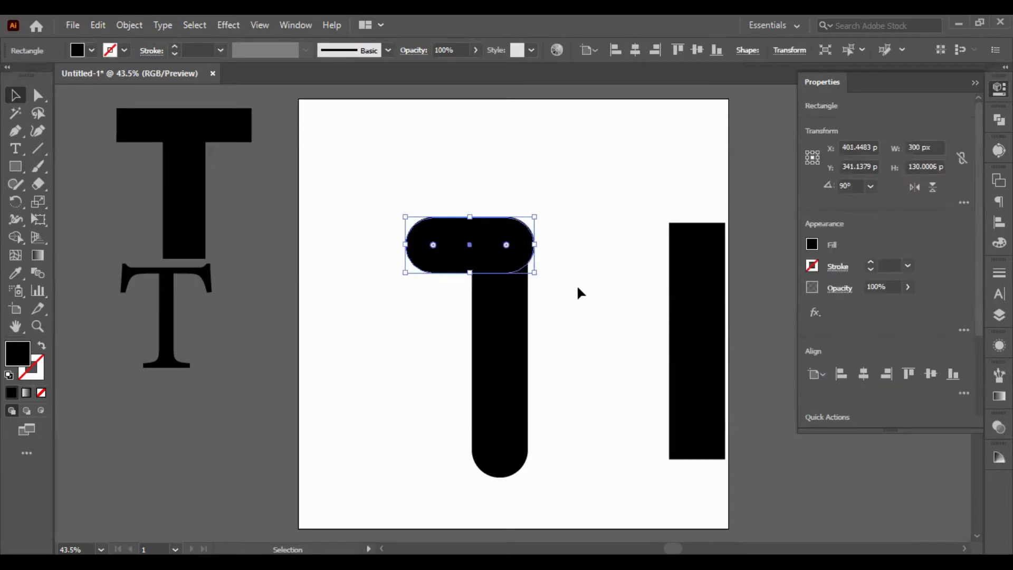
{"action": "key", "text": "Left"}
{"action": "key", "text": "Left"}
{"action": "key", "text": "Left"}
{"action": "key", "text": "Left"}
{"action": "key", "text": "Left"}
{"action": "key", "text": "Left"}
{"action": "key", "text": "Left"}
{"action": "key", "text": "Left"}
{"action": "key", "text": "Left"}
{"action": "key", "text": "Left"}
{"action": "key", "text": "Left"}
{"action": "key", "text": "Left"}
{"action": "key", "text": "Left"}
{"action": "key", "text": "Left"}
{"action": "key", "text": "Left"}
{"action": "key", "text": "Left"}
{"action": "key", "text": "Left"}
{"action": "key", "text": "Left"}
{"action": "key", "text": "Left"}
{"action": "key", "text": "Left"}
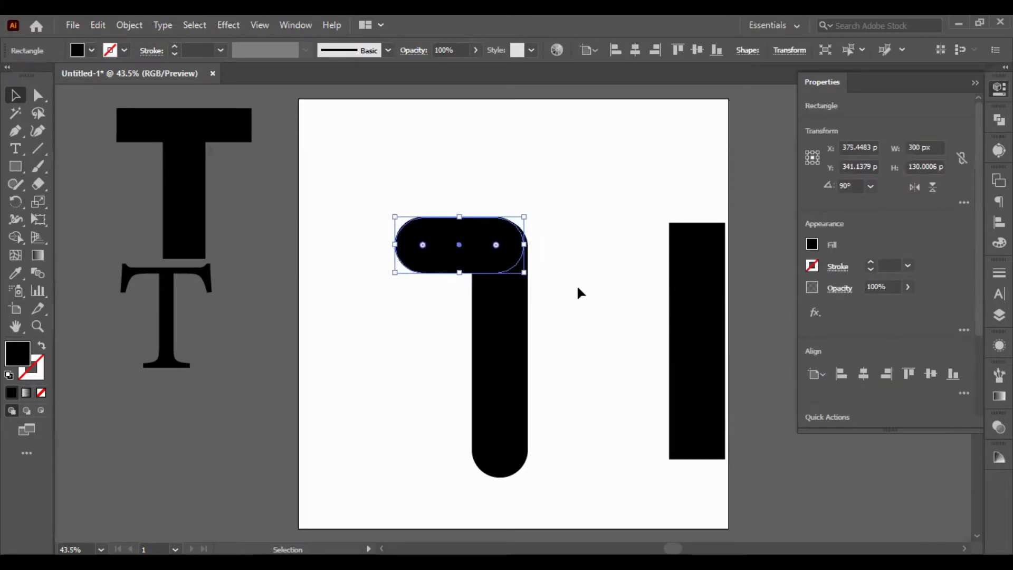
{"action": "key", "text": "Right"}
{"action": "key", "text": "Right"}
{"action": "key", "text": "Right"}
{"action": "key", "text": "Right"}
{"action": "key", "text": "Right"}
{"action": "key", "text": "Right"}
{"action": "key", "text": "Right"}
{"action": "key", "text": "Right"}
{"action": "key", "text": "Right"}
{"action": "key", "text": "Right"}
{"action": "key", "text": "Right"}
{"action": "key", "text": "Right"}
{"action": "key", "text": "Right"}
{"action": "key", "text": "Right"}
{"action": "key", "text": "Right"}
{"action": "left_click", "coordinate": [578, 285]}
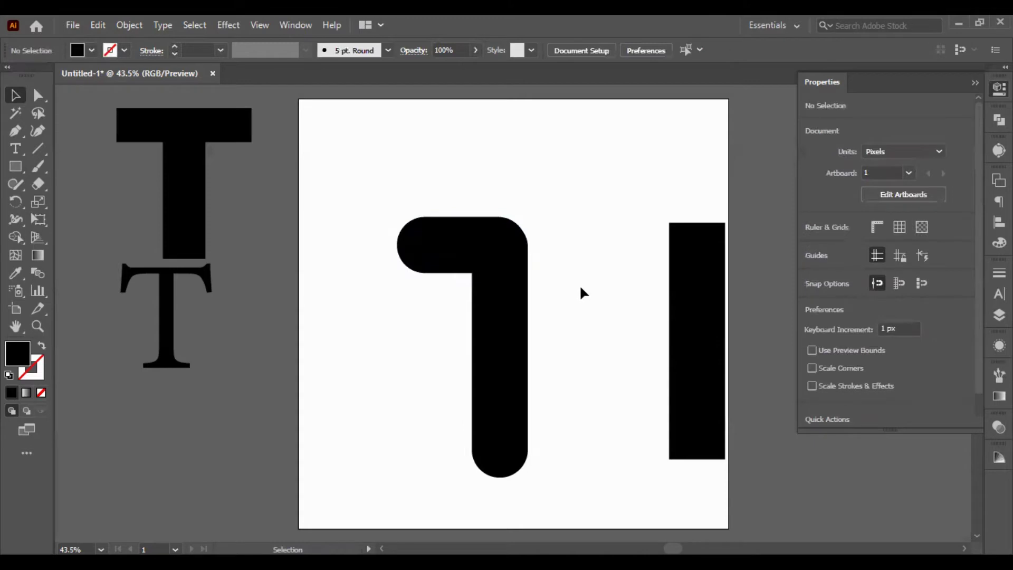
Fine-tune the horizontal bar's position to X 382.4483 px, flush with the vertical bar's right edge, and select it with the Direct Selection tool.
{"action": "left_click", "coordinate": [512, 232]}
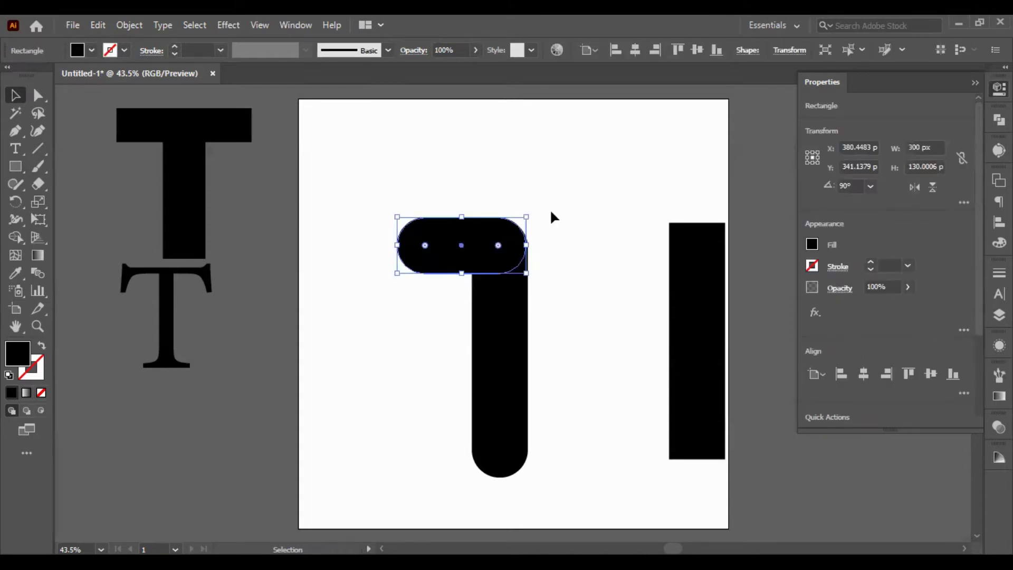
{"action": "key", "text": "Up"}
{"action": "key", "text": "Right"}
{"action": "key", "text": "Right"}
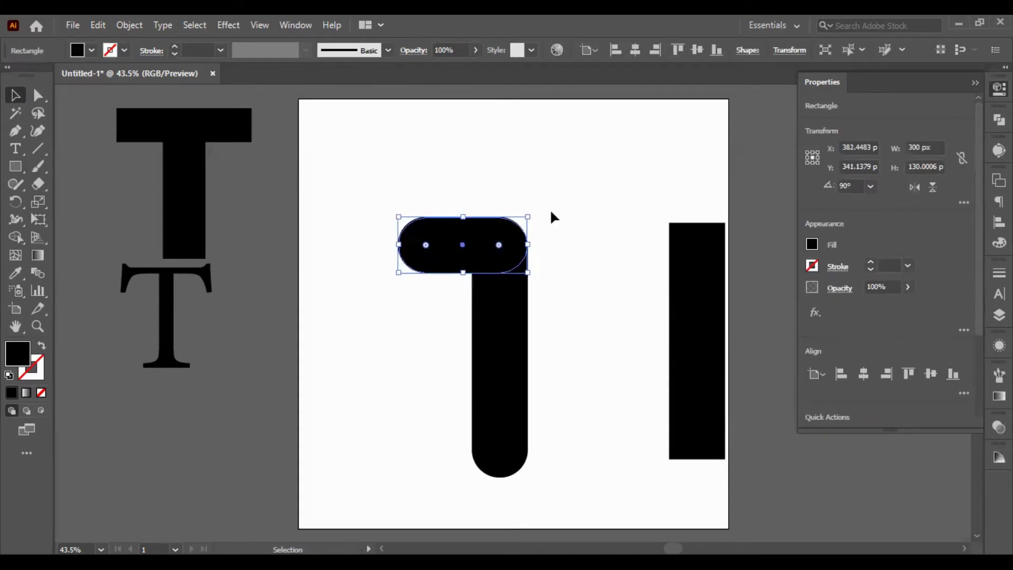
{"action": "left_click", "coordinate": [550, 211]}
{"action": "left_click", "coordinate": [435, 249]}
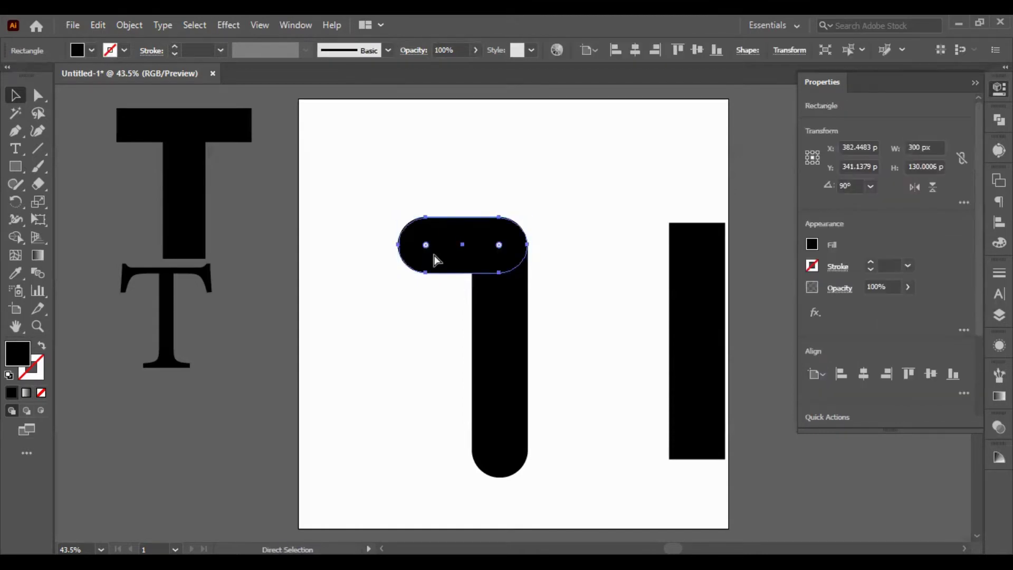
Duplicate the horizontal bar and shift the copy right to X 536.4483 px at the same height.
{"action": "key", "text": "v"}
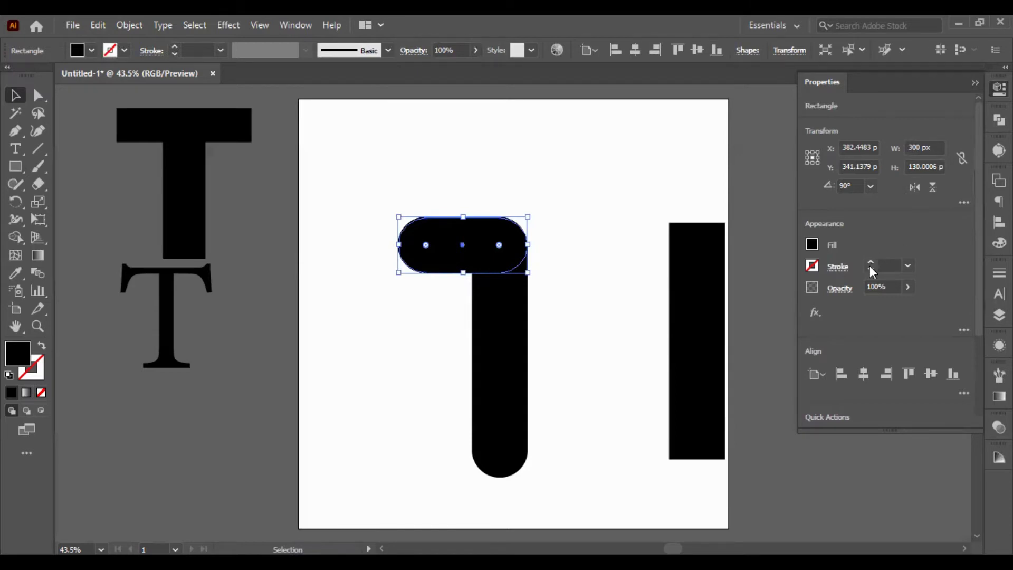
{"action": "key", "text": "shift+alt+Right"}
{"action": "key", "text": "shift+alt+Right"}
{"action": "key", "text": "shift+alt+Right"}
{"action": "key", "text": "shift+alt+Right"}
{"action": "key", "text": "shift+alt+Right"}
{"action": "key", "text": "shift+alt+Right"}
{"action": "key", "text": "shift+alt+Right"}
{"action": "key", "text": "shift+alt+Right"}
{"action": "key", "text": "shift+alt+Right"}
{"action": "key", "text": "shift+alt+Right"}
{"action": "key", "text": "shift+alt+Right"}
{"action": "key", "text": "shift+alt+Right"}
{"action": "key", "text": "shift+alt+Right"}
{"action": "key", "text": "shift+alt+Right"}
{"action": "key", "text": "shift+alt+Right"}
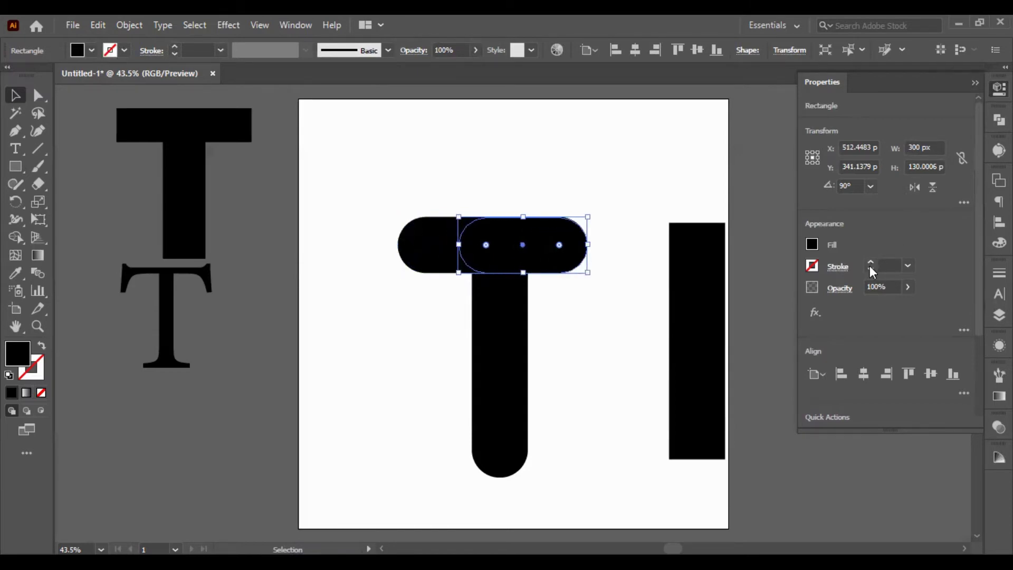
Fill the left horizontal bar with white sampled using the Eyedropper.
{"action": "left_click", "coordinate": [420, 258]}
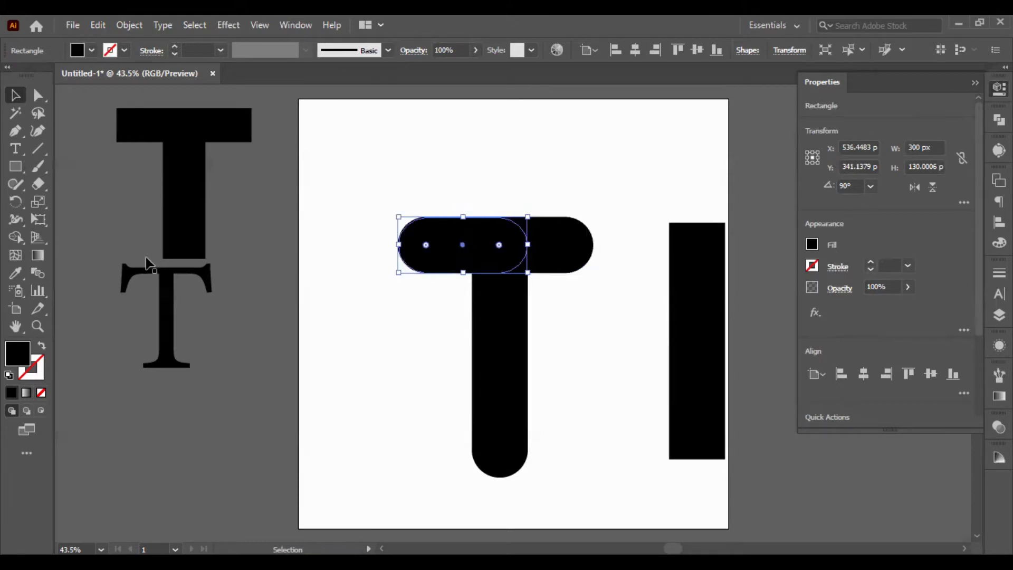
{"action": "left_click", "coordinate": [15, 273]}
{"action": "left_click", "coordinate": [116, 116]}
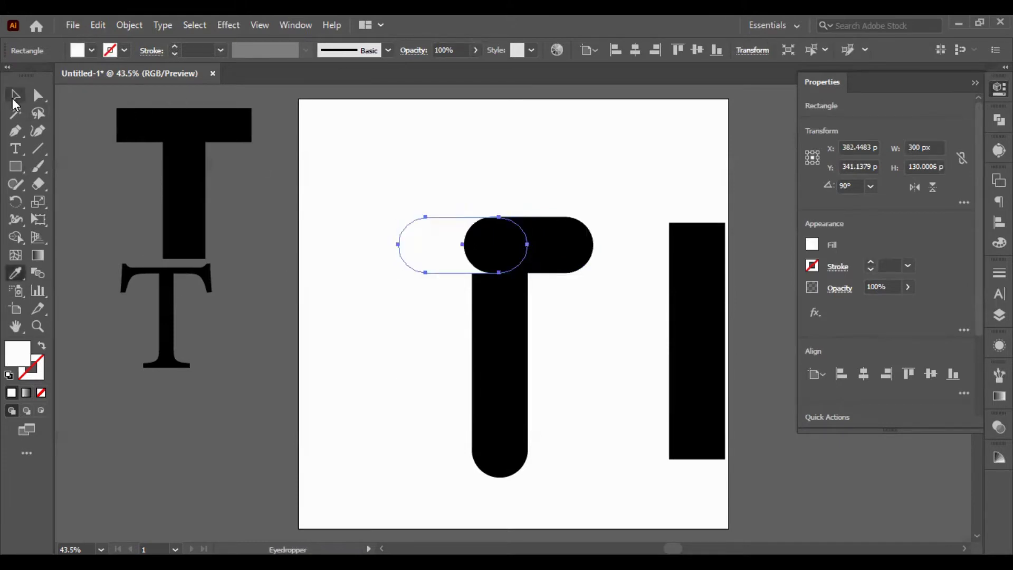
{"action": "left_click", "coordinate": [15, 95]}
Nudge the right horizontal bar until its left rounded end sits flush with the vertical bar's left edge.
{"action": "left_click", "coordinate": [385, 156]}
{"action": "left_click", "coordinate": [541, 248]}
{"action": "left_click", "coordinate": [506, 305], "text": "shift"}
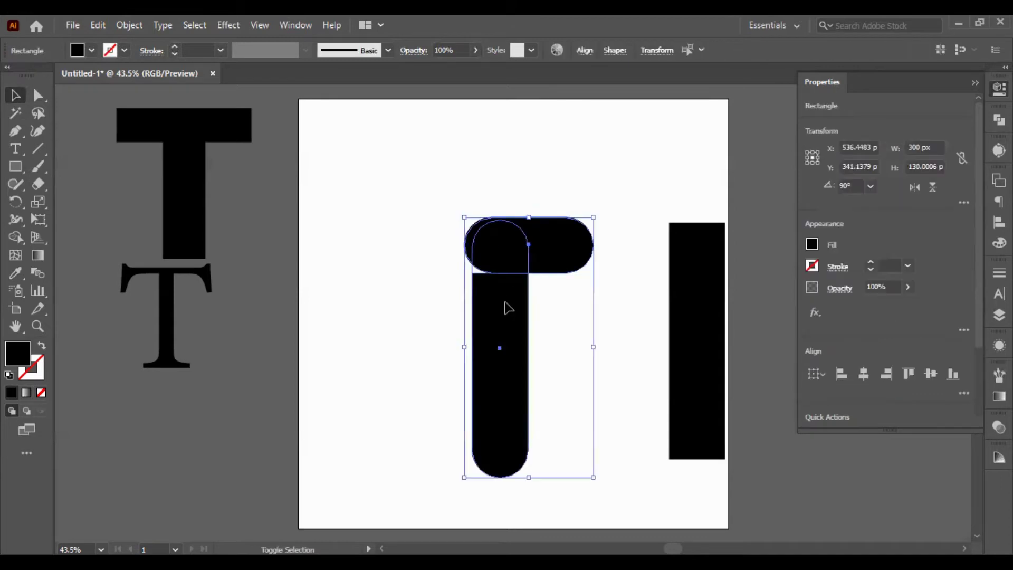
{"action": "key", "text": "ctrl"}
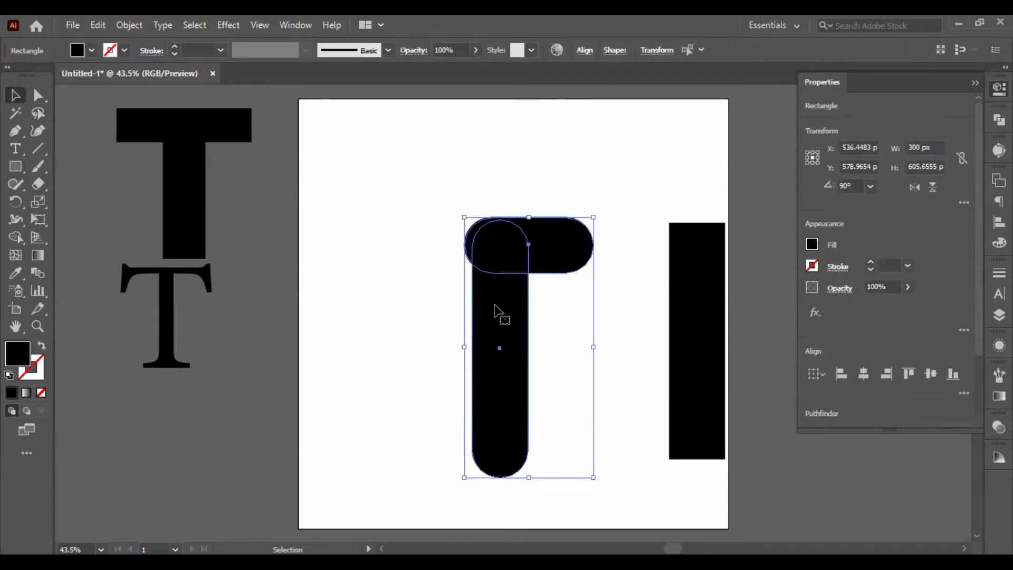
{"action": "left_click", "coordinate": [426, 268]}
{"action": "left_click", "coordinate": [516, 260]}
{"action": "key", "text": "Right"}
{"action": "key", "text": "Right"}
{"action": "key", "text": "Right"}
{"action": "key", "text": "Right"}
{"action": "key", "text": "Right"}
{"action": "key", "text": "Right"}
{"action": "key", "text": "Right"}
{"action": "key", "text": "Right"}
{"action": "key", "text": "Right"}
{"action": "key", "text": "Right"}
{"action": "key", "text": "Right"}
{"action": "key", "text": "Right"}
{"action": "key", "text": "Right"}
{"action": "key", "text": "Right"}
{"action": "key", "text": "Right"}
{"action": "key", "text": "Right"}
{"action": "key", "text": "Right"}
{"action": "key", "text": "Right"}
{"action": "key", "text": "Right"}
{"action": "key", "text": "Right"}
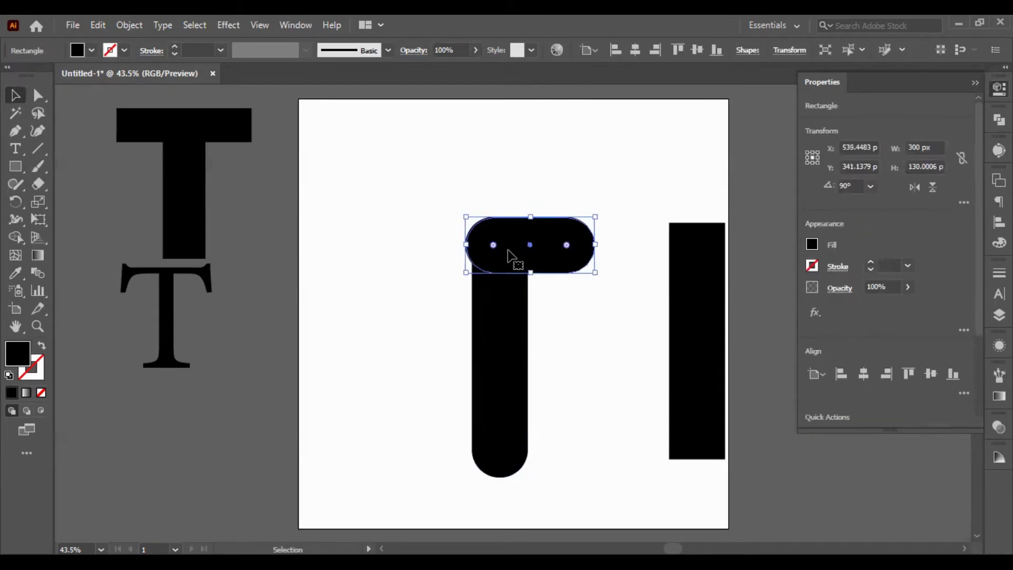
{"action": "key", "text": "Left"}
{"action": "key", "text": "Left"}
{"action": "key", "text": "Left"}
{"action": "key", "text": "Left"}
{"action": "key", "text": "Left"}
{"action": "key", "text": "Left"}
{"action": "key", "text": "Left"}
{"action": "key", "text": "Left"}
{"action": "key", "text": "Left"}
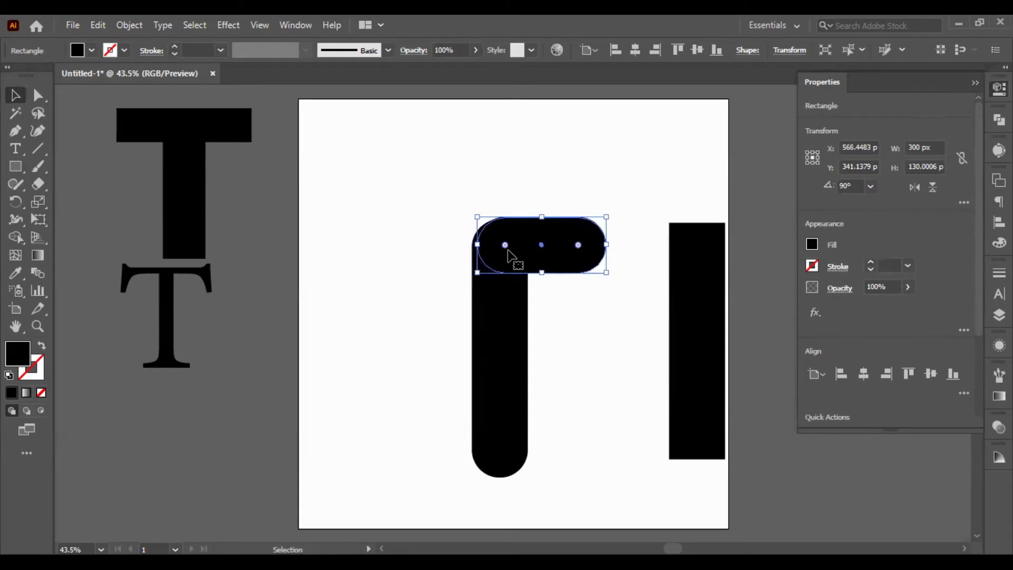
{"action": "key", "text": "Left"}
{"action": "key", "text": "Left"}
{"action": "key", "text": "Left"}
{"action": "key", "text": "Left"}
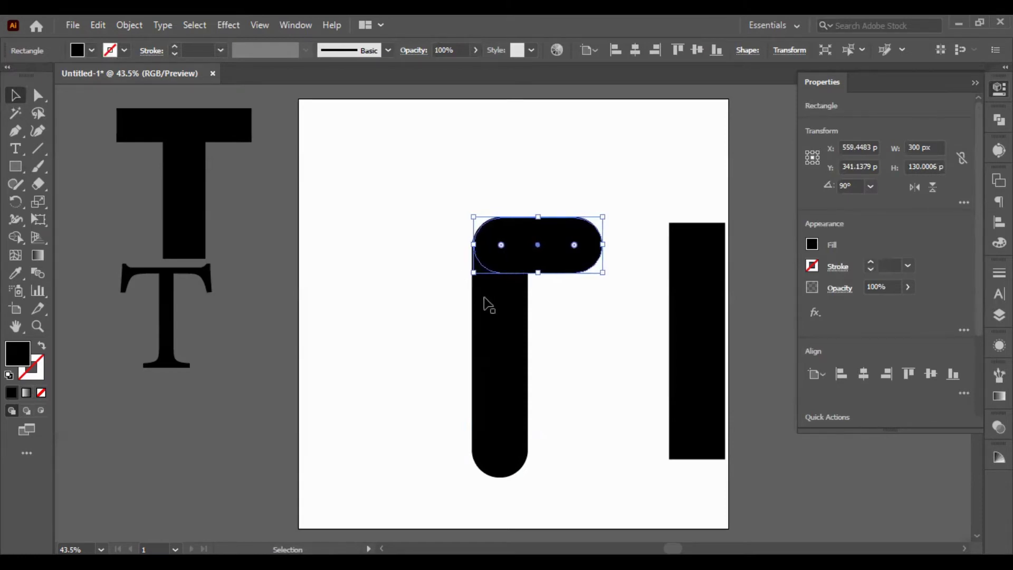
Fill the white left horizontal bar with black sampled from the vertical bar.
{"action": "left_click", "coordinate": [401, 358]}
{"action": "left_click", "coordinate": [412, 250]}
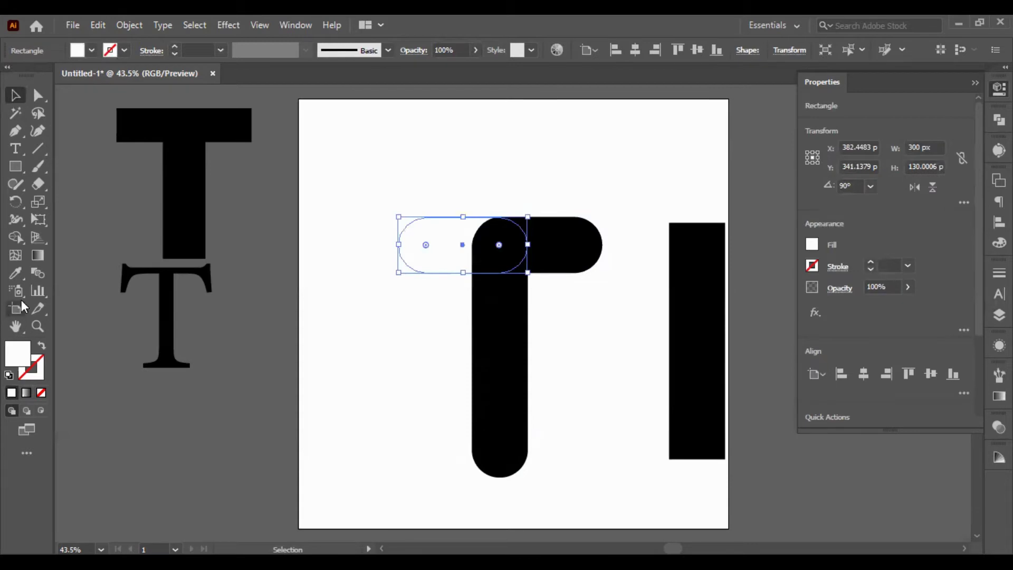
{"action": "left_click", "coordinate": [16, 274]}
{"action": "left_click", "coordinate": [474, 288]}
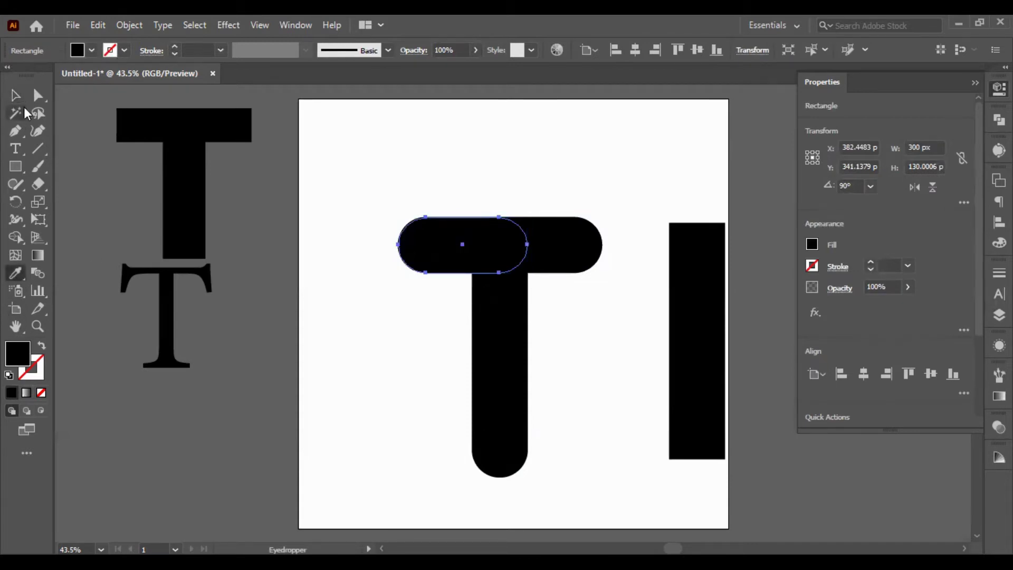
Select all three bars of the T and place a duplicate of them below the artboard.
{"action": "key", "text": "v"}
{"action": "left_click", "coordinate": [363, 235]}
{"action": "left_click_drag", "start_coordinate": [369, 190], "coordinate": [557, 369]}
{"action": "left_click_drag", "start_coordinate": [514, 327], "coordinate": [449, 394]}
{"action": "scroll", "coordinate": [449, 395], "scroll_direction": "down", "scroll_amount": 7}
{"action": "scroll", "coordinate": [423, 398], "scroll_direction": "down", "scroll_amount": 6}
{"action": "left_click_drag", "start_coordinate": [434, 324], "coordinate": [405, 427]}
{"action": "scroll", "coordinate": [405, 426], "scroll_direction": "down", "scroll_amount": 5}
{"action": "left_click_drag", "start_coordinate": [397, 386], "coordinate": [363, 534]}
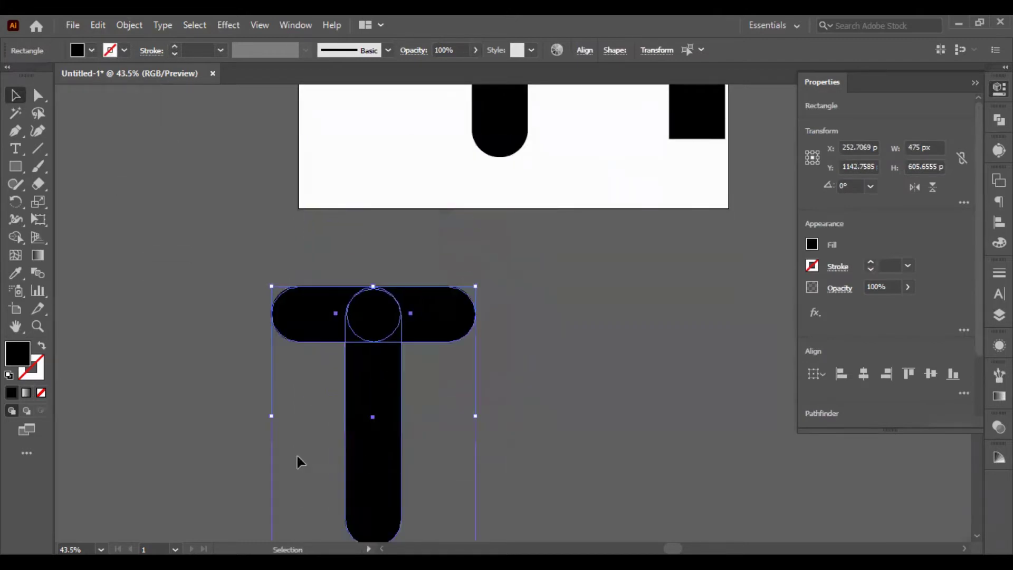
Select both horizontal bars of the T copy and apply Offset Path at 15 px with Miter joins and miter limit 4.
{"action": "left_click", "coordinate": [514, 360]}
{"action": "scroll", "coordinate": [493, 264], "scroll_direction": "up", "scroll_amount": 3}
{"action": "left_click", "coordinate": [399, 395]}
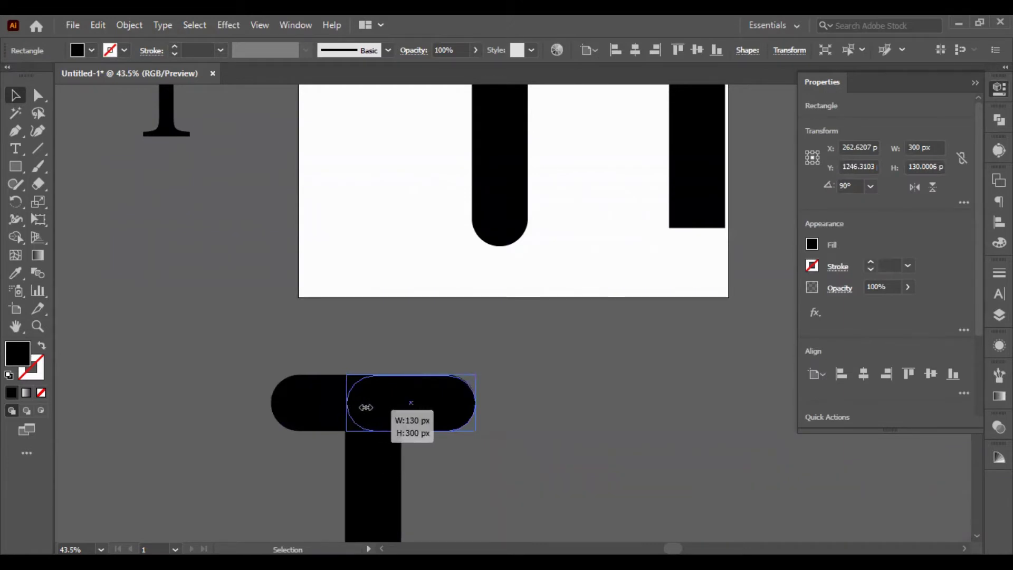
{"action": "left_click", "coordinate": [529, 423]}
{"action": "left_click", "coordinate": [439, 407]}
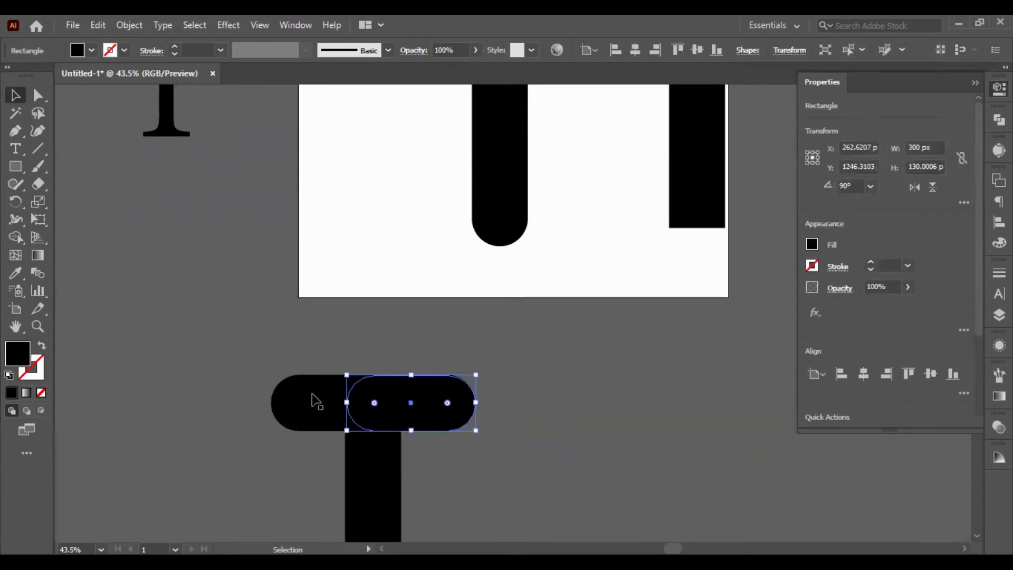
{"action": "left_click", "coordinate": [314, 402], "text": "shift"}
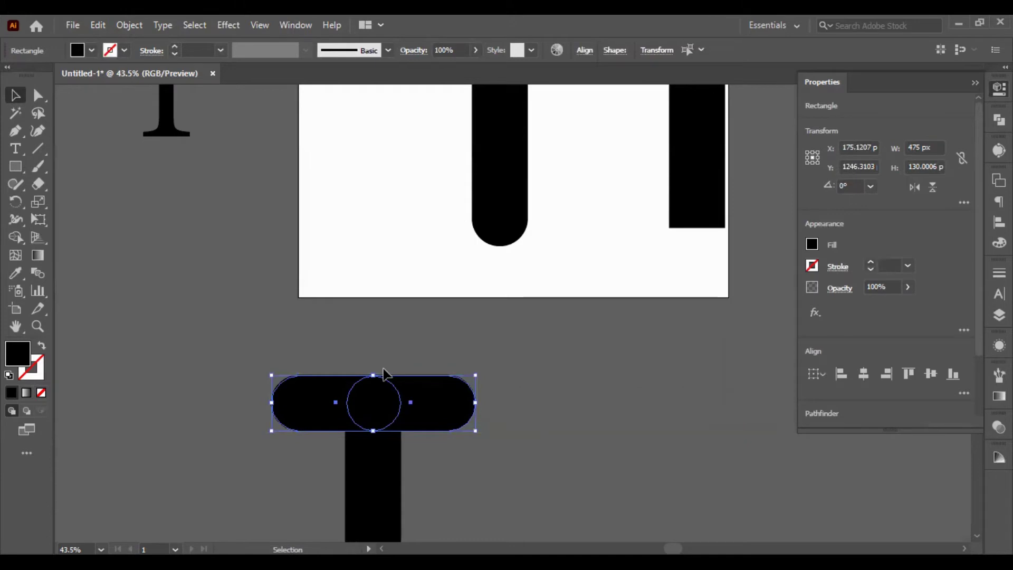
{"action": "scroll", "coordinate": [880, 347], "scroll_direction": "down", "scroll_amount": 3}
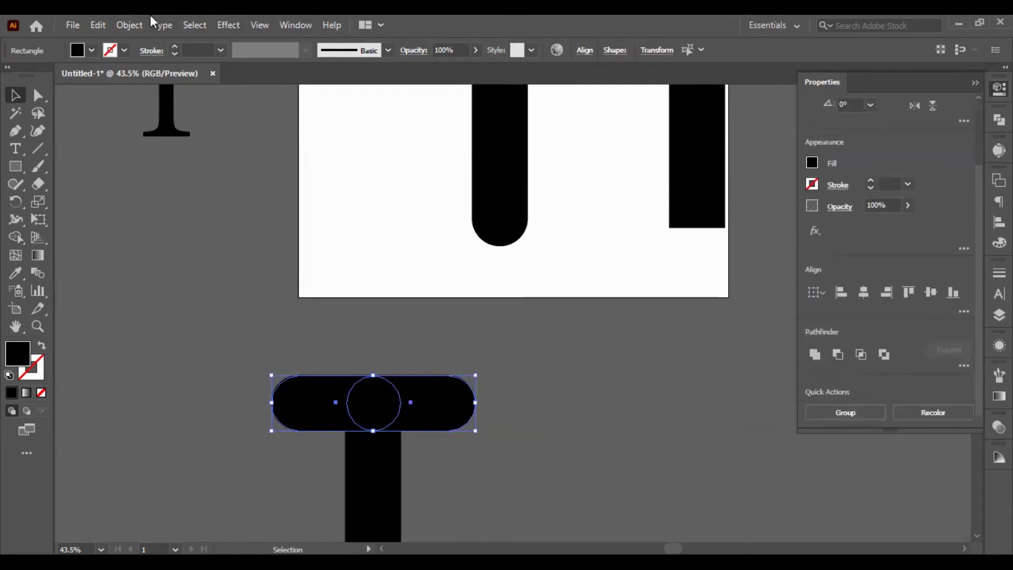
{"action": "left_click", "coordinate": [129, 24]}
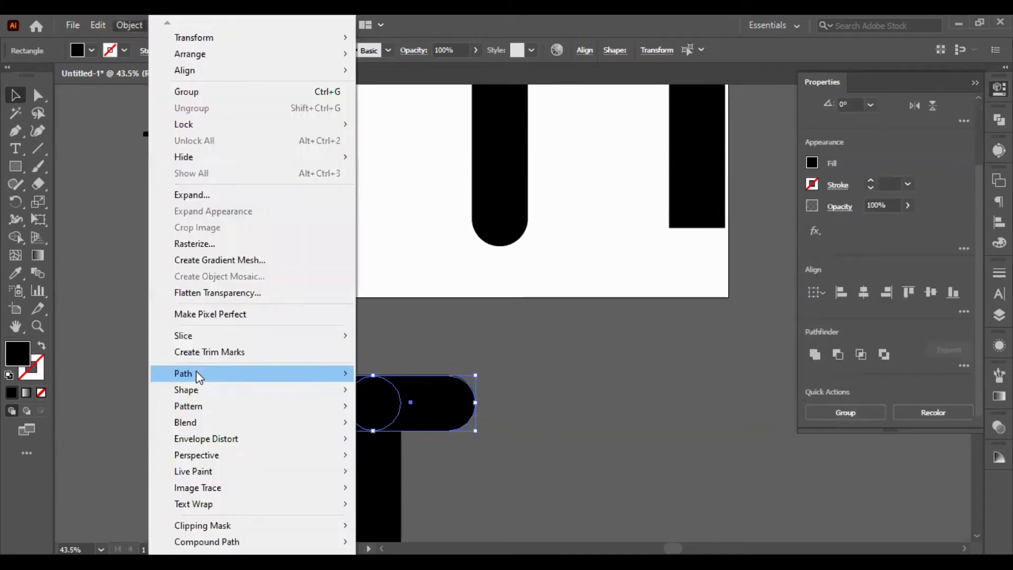
{"action": "mouse_move", "coordinate": [199, 375]}
{"action": "left_click", "coordinate": [526, 421]}
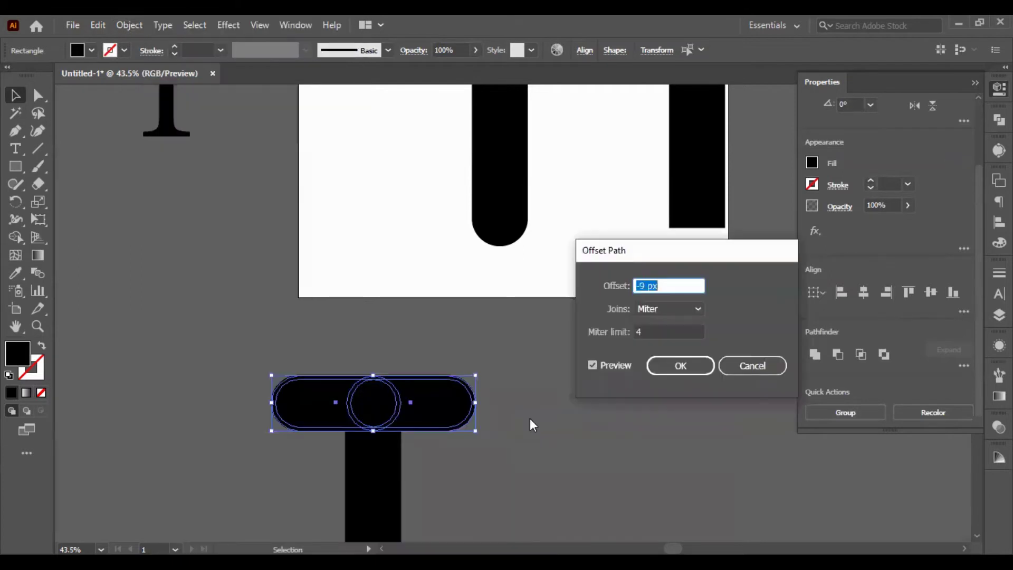
{"action": "key", "text": "Up"}
{"action": "key", "text": "Up"}
{"action": "key", "text": "Up"}
{"action": "key", "text": "Up"}
{"action": "key", "text": "Up"}
{"action": "key", "text": "Up"}
{"action": "key", "text": "Up"}
{"action": "key", "text": "Up"}
{"action": "key", "text": "Up"}
{"action": "key", "text": "Up"}
{"action": "key", "text": "Up"}
{"action": "key", "text": "Up"}
{"action": "key", "text": "Up"}
{"action": "key", "text": "Up"}
{"action": "key", "text": "Up"}
{"action": "key", "text": "Up"}
{"action": "key", "text": "Up"}
{"action": "key", "text": "Up"}
{"action": "key", "text": "Up"}
{"action": "key", "text": "Up"}
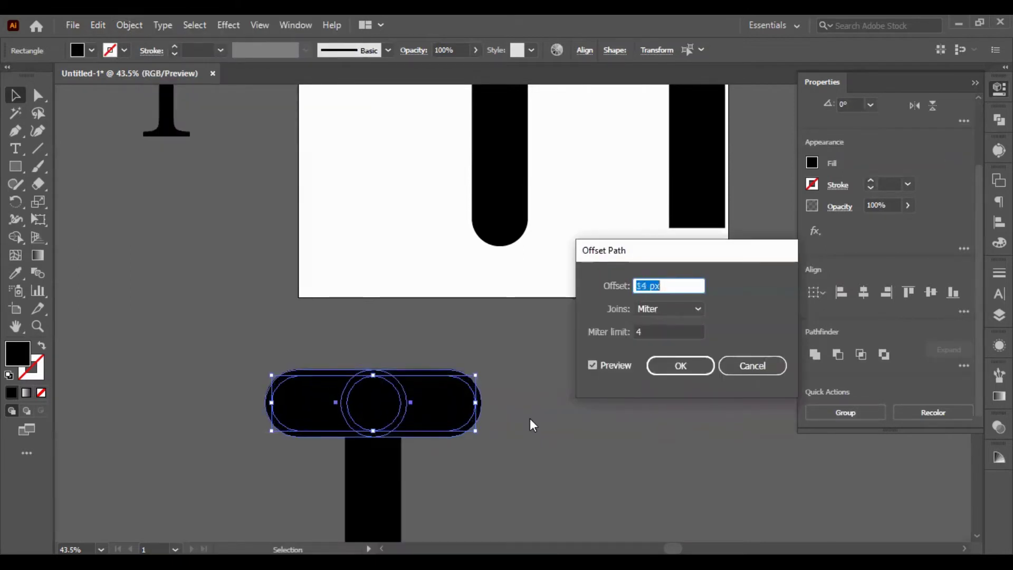
{"action": "left_click", "coordinate": [663, 376]}
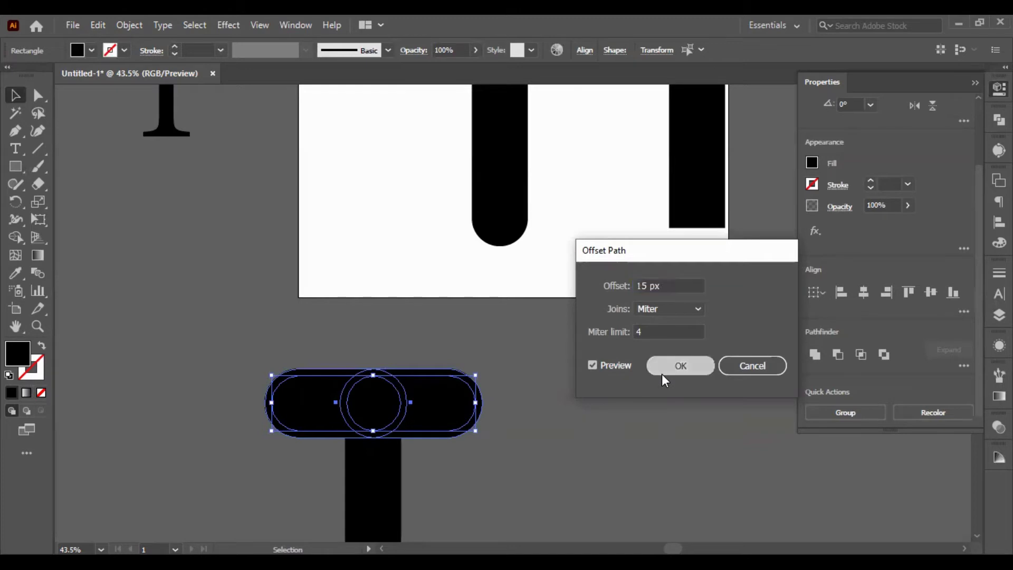
Fill the two offset shapes with the canvas grey using the Eyedropper, then deselect them.
{"action": "left_click", "coordinate": [15, 273]}
{"action": "left_click", "coordinate": [145, 294]}
{"action": "left_click", "coordinate": [15, 95]}
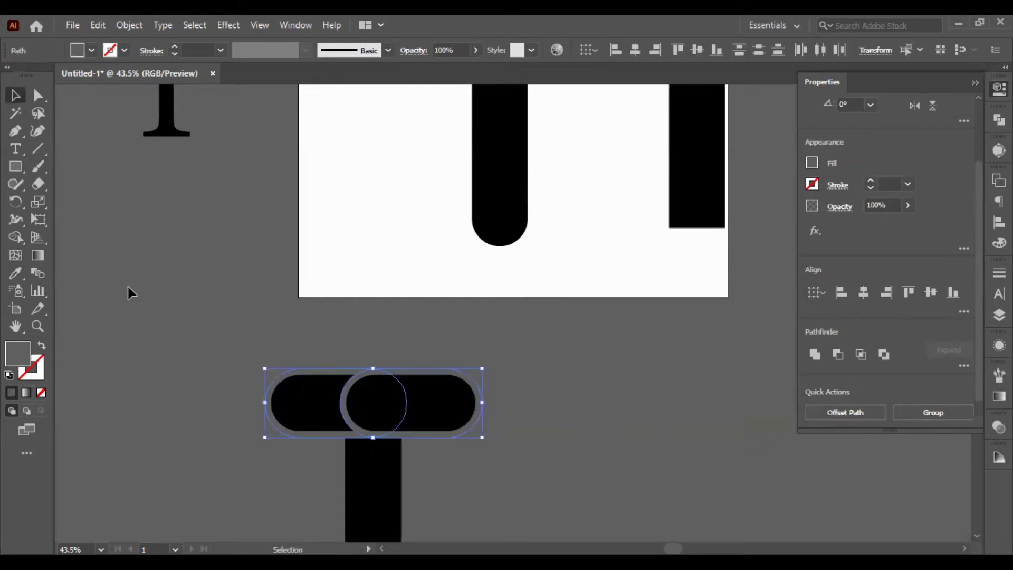
{"action": "left_click", "coordinate": [131, 285]}
{"action": "scroll", "coordinate": [159, 256], "scroll_direction": "down", "scroll_amount": 3}
{"action": "left_click_drag", "start_coordinate": [156, 250], "coordinate": [556, 429]}
{"action": "left_click", "coordinate": [556, 429]}
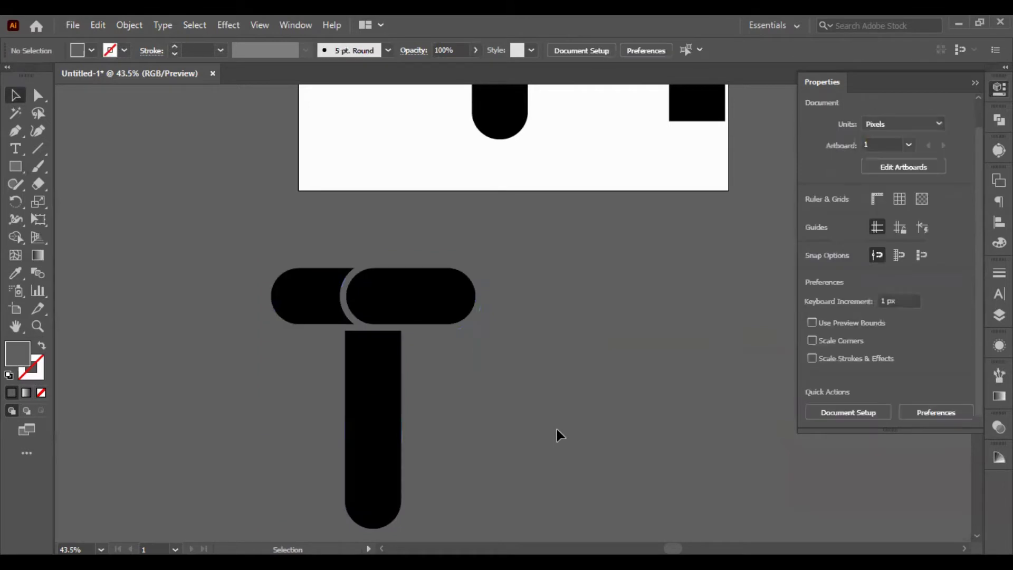
Select the whole T copy with the grey gaps and move it further left below the artboard.
{"action": "scroll", "coordinate": [375, 308], "scroll_direction": "up", "scroll_amount": 2}
{"action": "scroll", "coordinate": [491, 326], "scroll_direction": "up", "scroll_amount": 3}
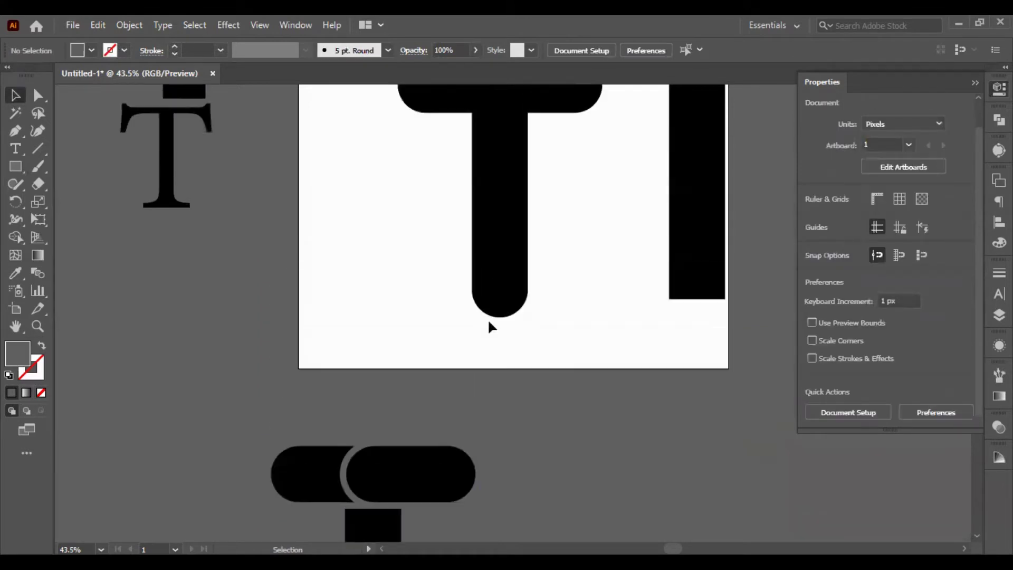
{"action": "scroll", "coordinate": [447, 416], "scroll_direction": "down", "scroll_amount": 3}
{"action": "left_click_drag", "start_coordinate": [228, 294], "coordinate": [433, 458]}
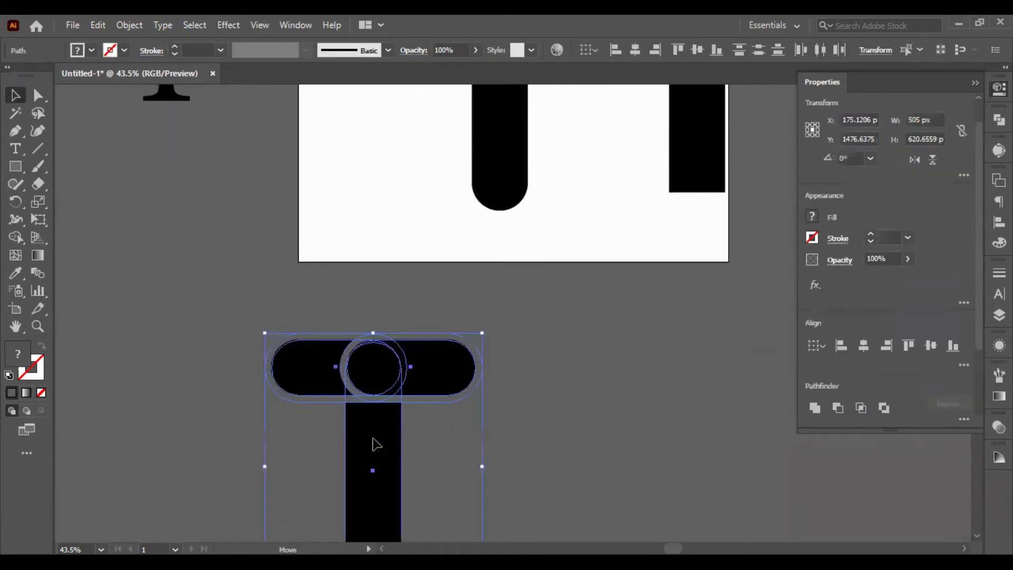
{"action": "left_click_drag", "start_coordinate": [454, 359], "coordinate": [340, 364]}
{"action": "left_click", "coordinate": [555, 414]}
Move the spare black vertical rectangle off the artboard to the right, leaving only the rounded T on it.
{"action": "scroll", "coordinate": [556, 413], "scroll_direction": "up", "scroll_amount": 8}
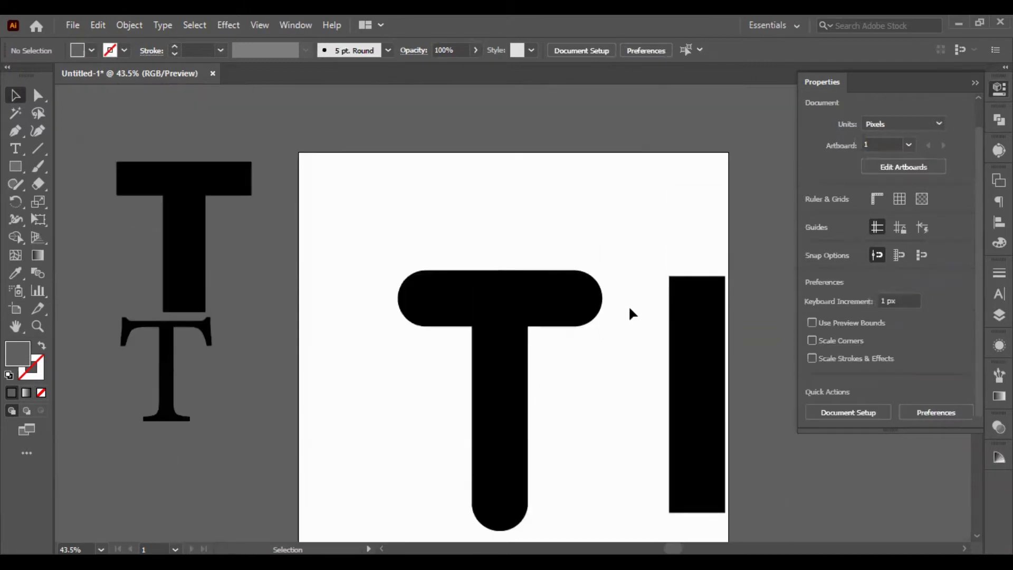
{"action": "left_click_drag", "start_coordinate": [680, 384], "coordinate": [770, 346]}
{"action": "left_click", "coordinate": [388, 302]}
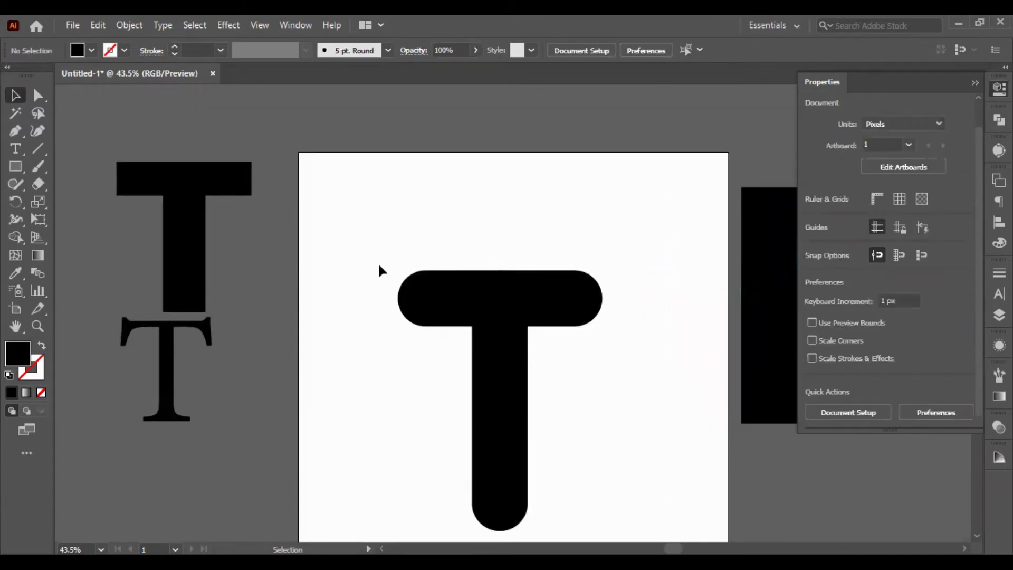
{"action": "left_click_drag", "start_coordinate": [368, 244], "coordinate": [503, 338]}
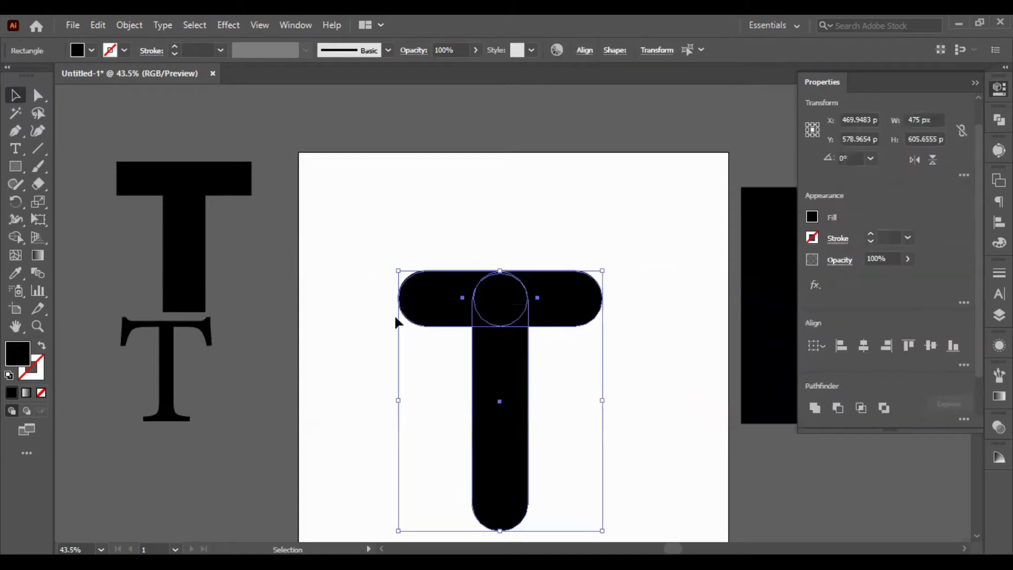
{"action": "left_click", "coordinate": [375, 249]}
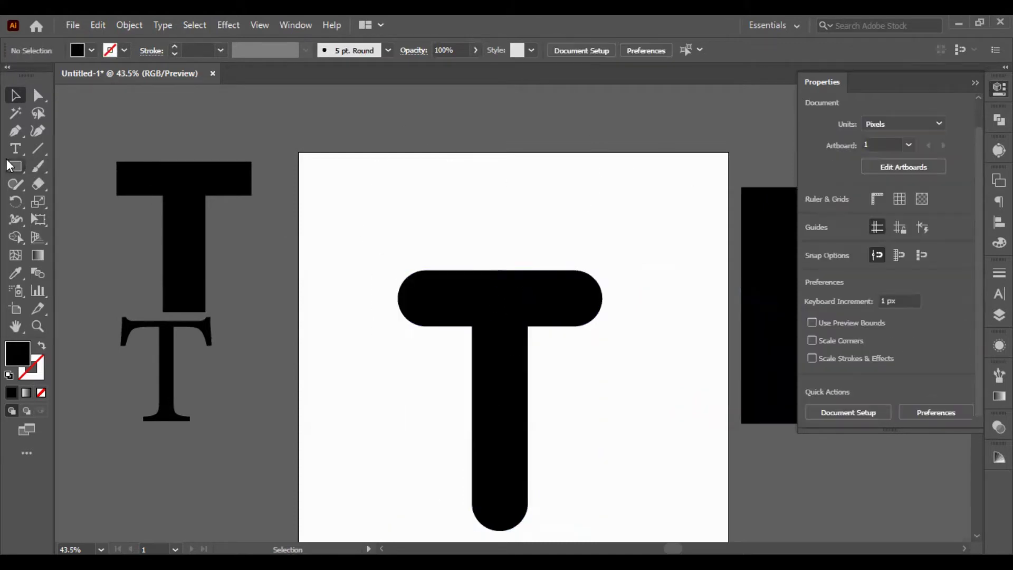
Draw a circle about 131 px in diameter over the right end of the T's horizontal bar.
{"action": "left_click", "coordinate": [15, 166]}
{"action": "left_click", "coordinate": [16, 166]}
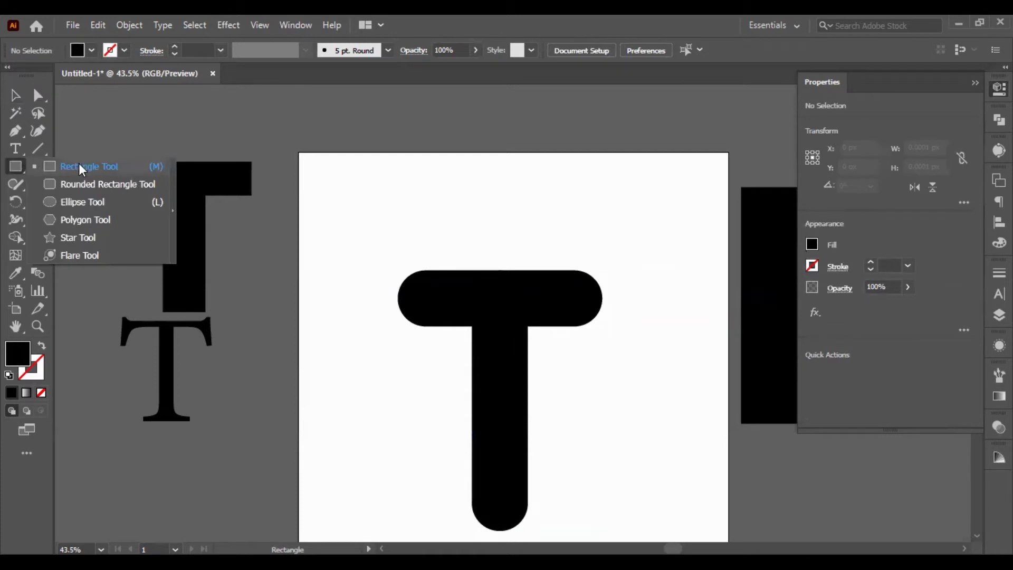
{"action": "left_click", "coordinate": [75, 204]}
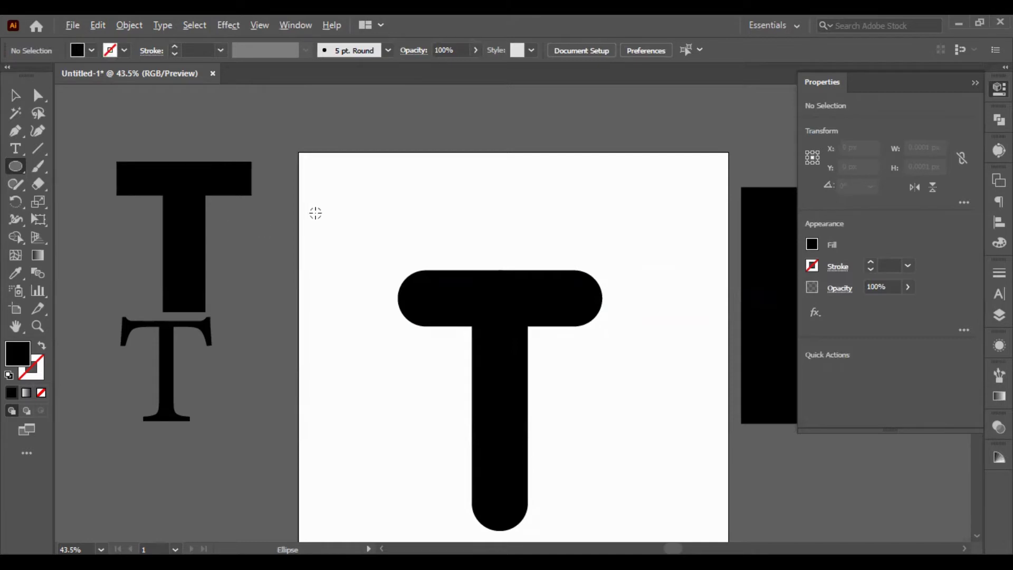
{"action": "scroll", "coordinate": [316, 213], "scroll_direction": "up", "scroll_amount": 1}
{"action": "scroll", "coordinate": [632, 299], "scroll_direction": "up", "scroll_amount": 2}
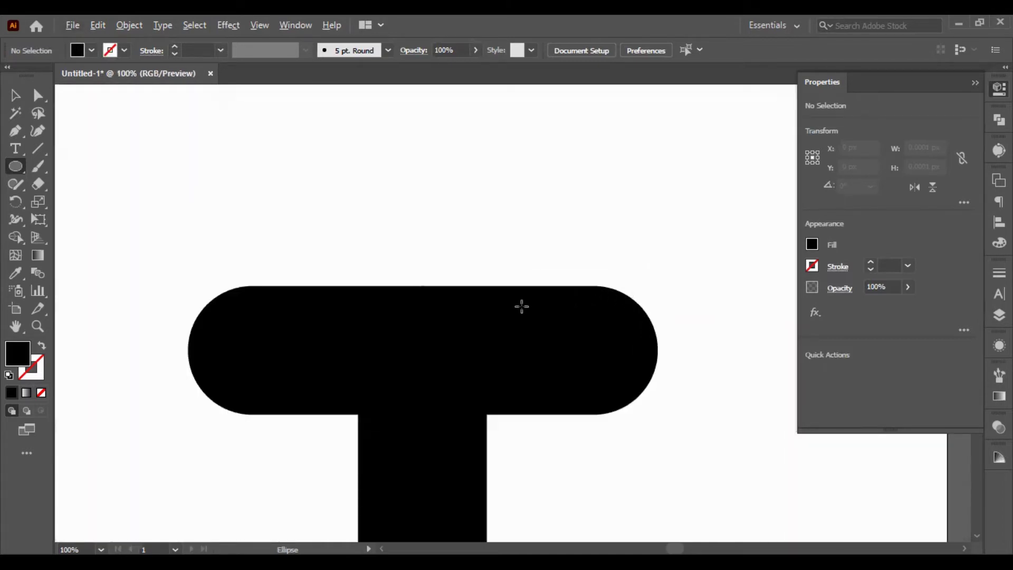
{"action": "left_click_drag", "start_coordinate": [523, 318], "coordinate": [640, 427]}
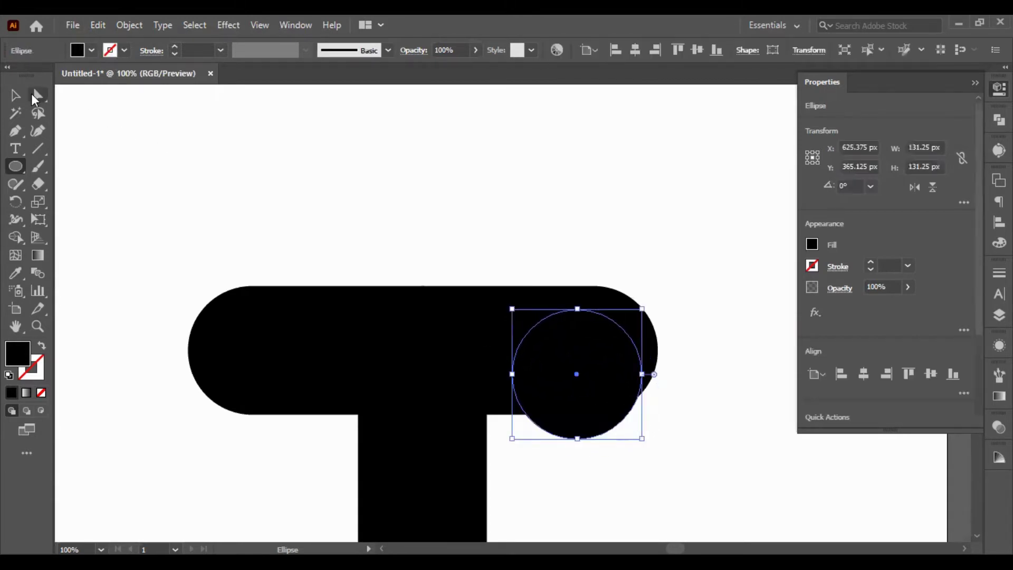
Move the circle to X 641.125 px, Y 342.625 px, in line with the horizontal bar's right rounded end.
{"action": "left_click", "coordinate": [15, 96]}
{"action": "left_click", "coordinate": [740, 111]}
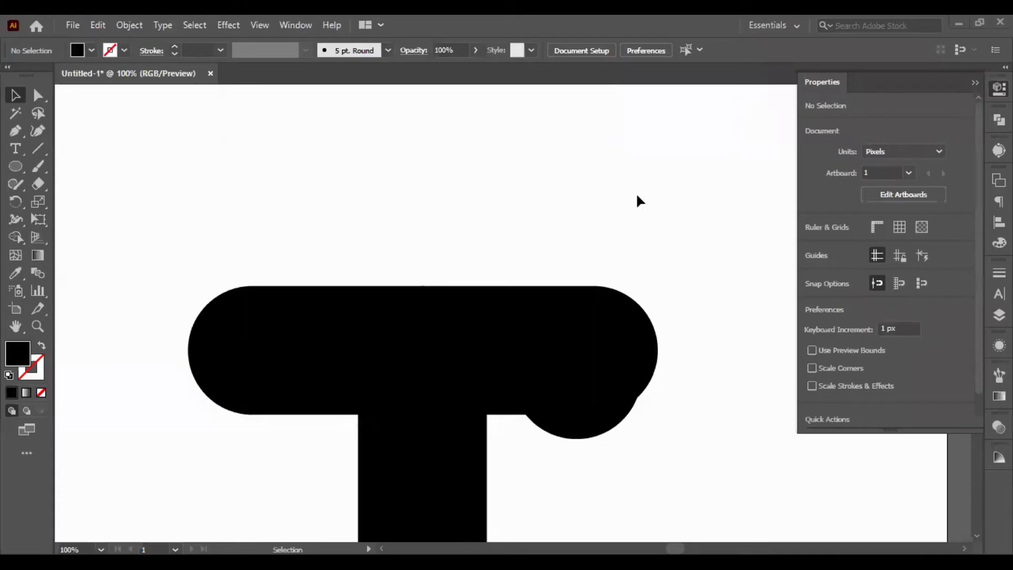
{"action": "left_click_drag", "start_coordinate": [576, 391], "coordinate": [588, 356]}
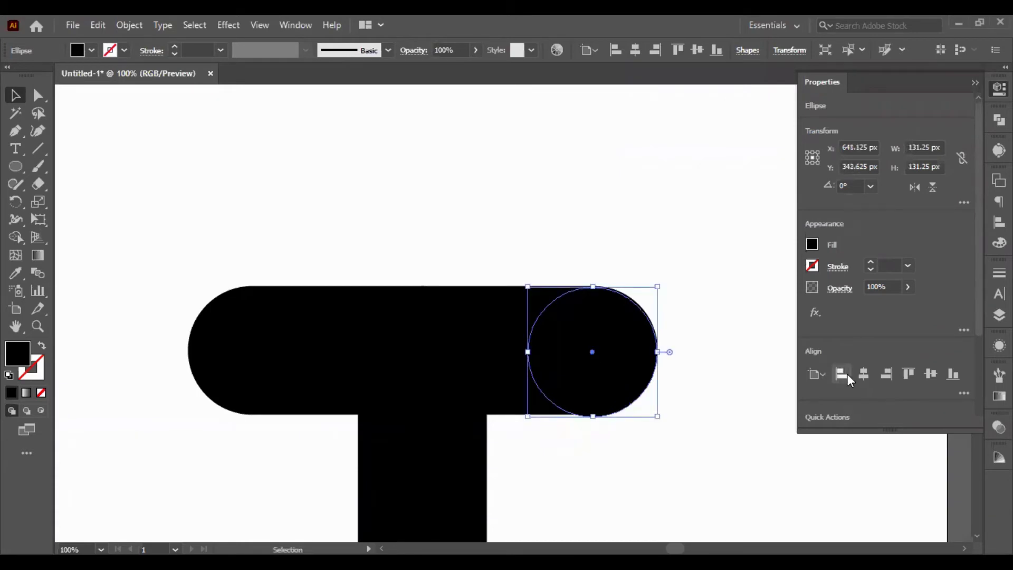
{"action": "left_click", "coordinate": [716, 411]}
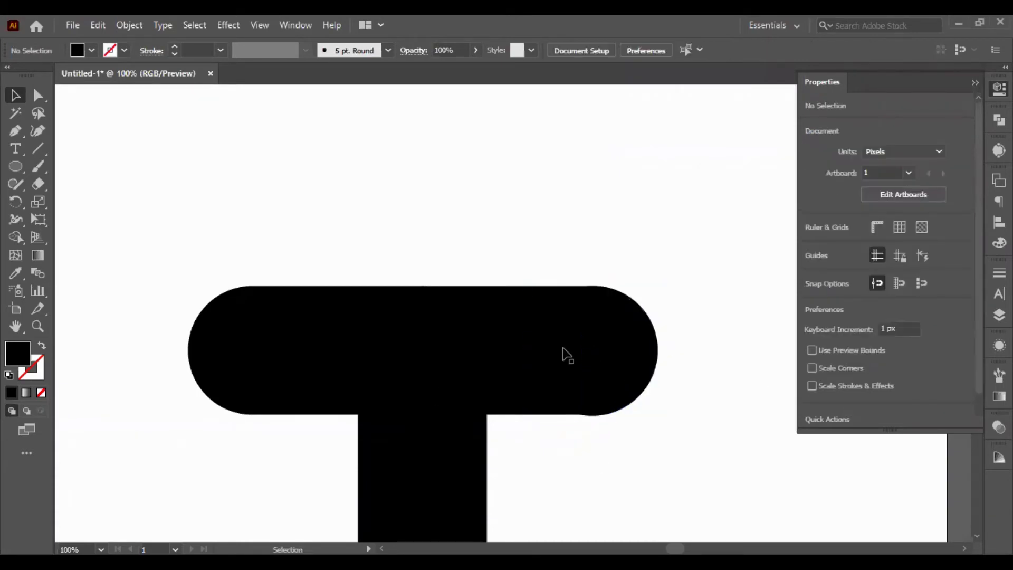
Delete the right section of the T's horizontal bar, leaving the circle as a separate dot beside the stem.
{"action": "left_click", "coordinate": [600, 383]}
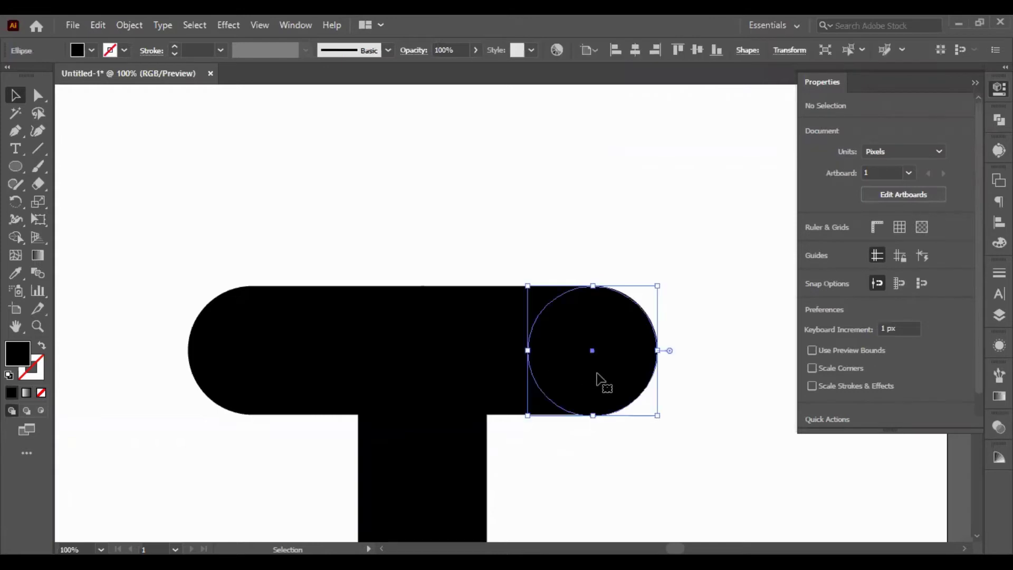
{"action": "left_click", "coordinate": [500, 349]}
{"action": "key", "text": "Delete"}
{"action": "scroll", "coordinate": [543, 236], "scroll_direction": "down", "scroll_amount": 1}
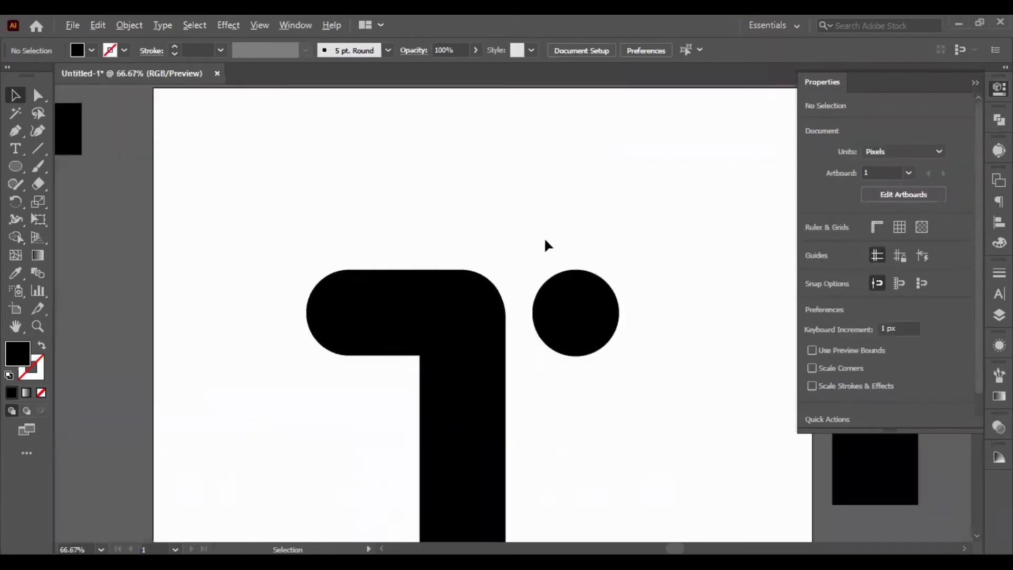
{"action": "scroll", "coordinate": [543, 236], "scroll_direction": "down", "scroll_amount": 1}
{"action": "left_click_drag", "start_coordinate": [441, 206], "coordinate": [644, 390]}
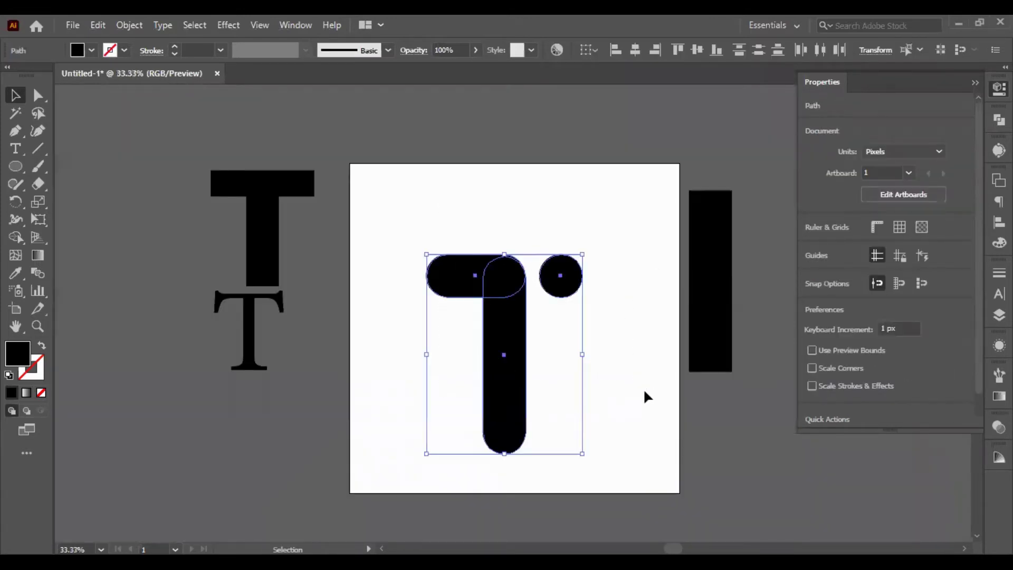
{"action": "left_click", "coordinate": [609, 340]}
Reduce the width of the remaining horizontal bar to 260 px.
{"action": "scroll", "coordinate": [543, 248], "scroll_direction": "up", "scroll_amount": 1}
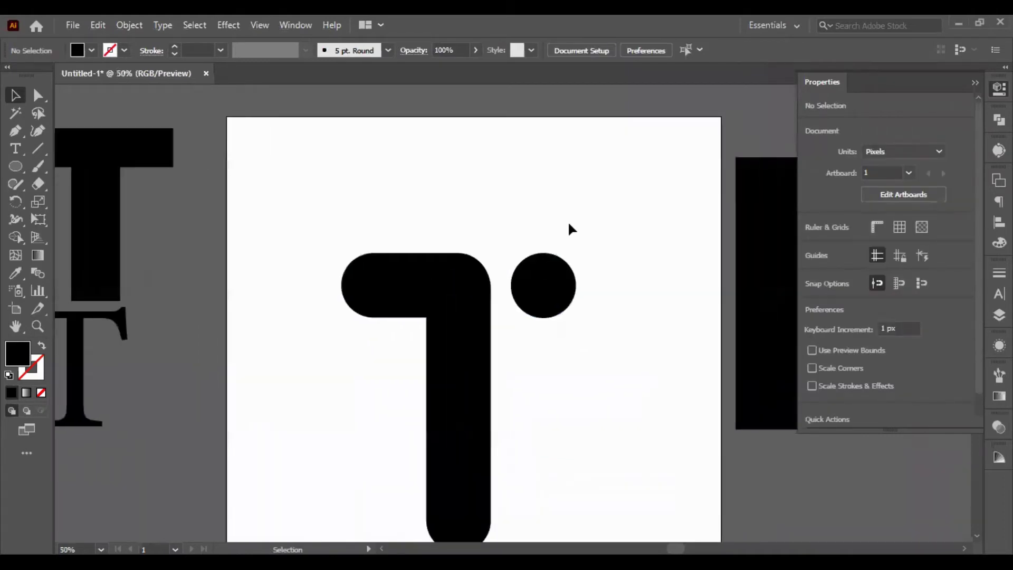
{"action": "scroll", "coordinate": [568, 228], "scroll_direction": "up", "scroll_amount": 1}
{"action": "left_click", "coordinate": [308, 316]}
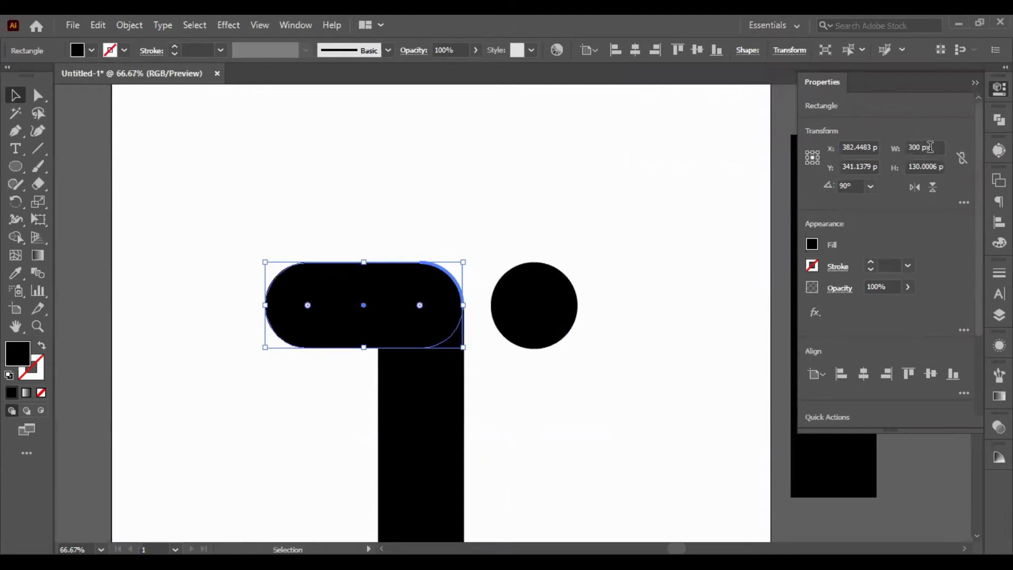
{"action": "left_click", "coordinate": [930, 147]}
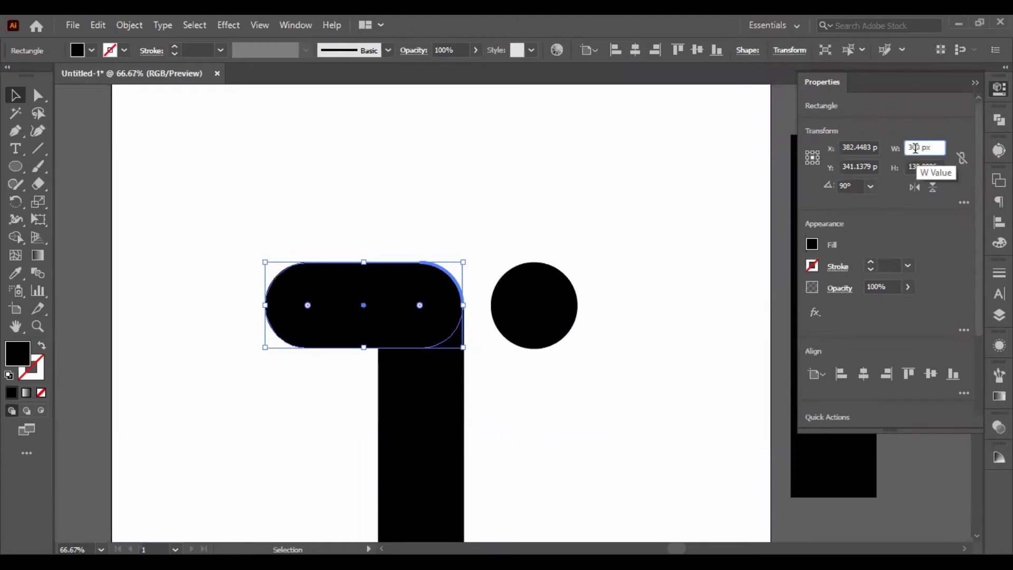
{"action": "key", "text": "shift+Down"}
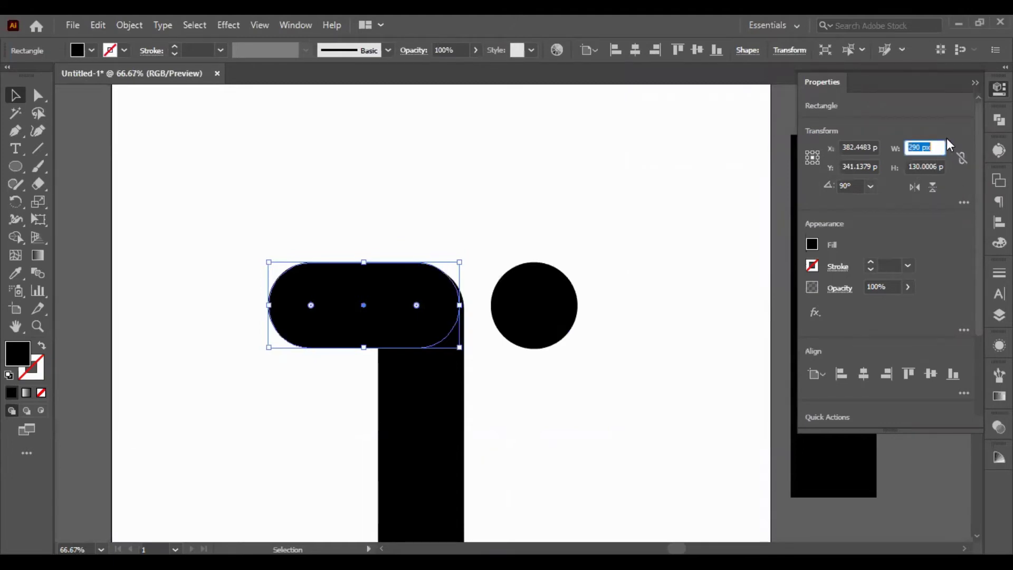
{"action": "key", "text": "shift+Down"}
{"action": "left_click", "coordinate": [668, 372]}
{"action": "scroll", "coordinate": [668, 372], "scroll_direction": "down", "scroll_amount": 3}
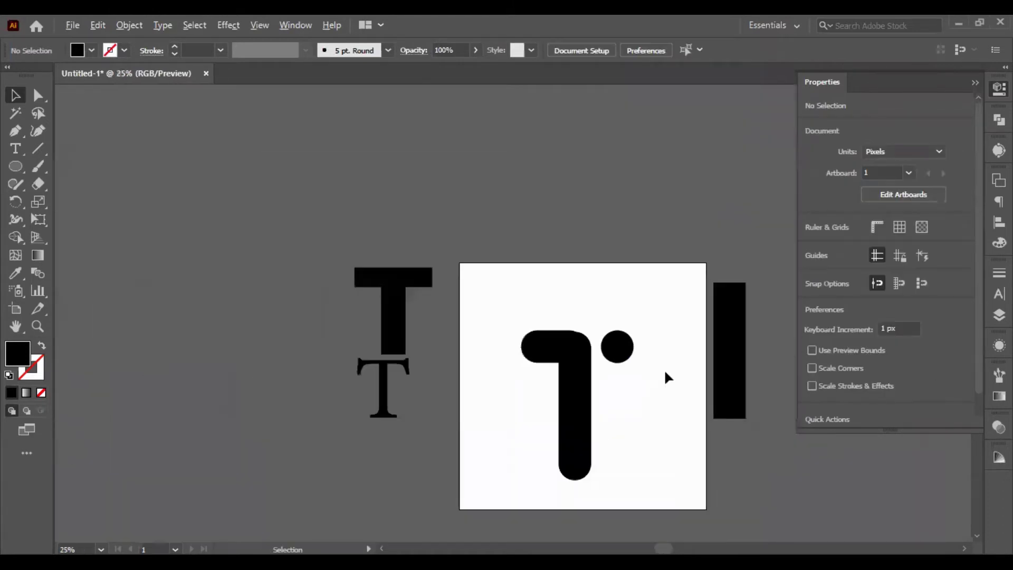
Move the shortened horizontal bar right so its rounded end meets the stem's right edge, level with the stem's top.
{"action": "scroll", "coordinate": [571, 342], "scroll_direction": "up", "scroll_amount": 2}
{"action": "scroll", "coordinate": [575, 349], "scroll_direction": "up", "scroll_amount": 1}
{"action": "left_click", "coordinate": [575, 350]}
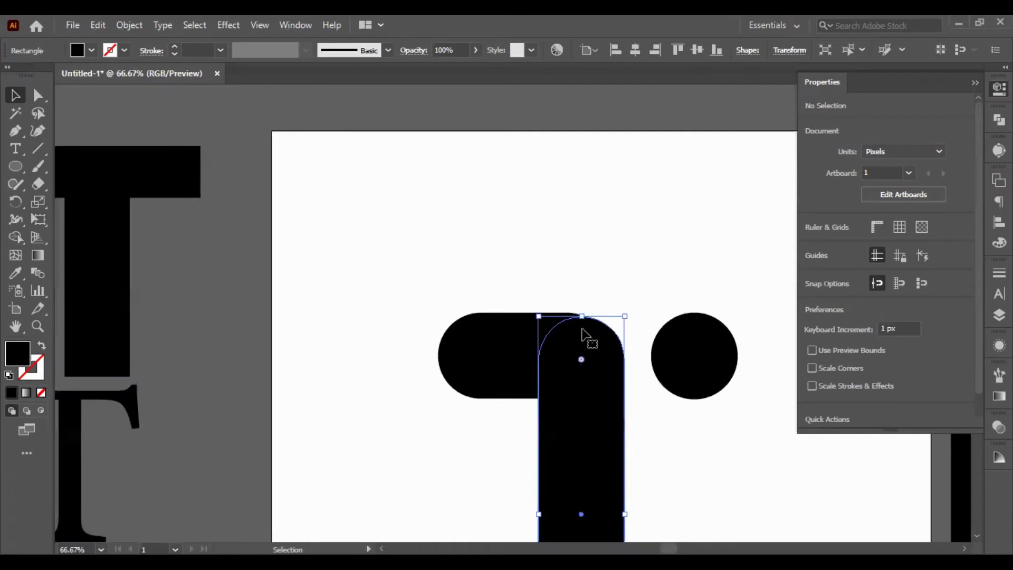
{"action": "left_click", "coordinate": [518, 351]}
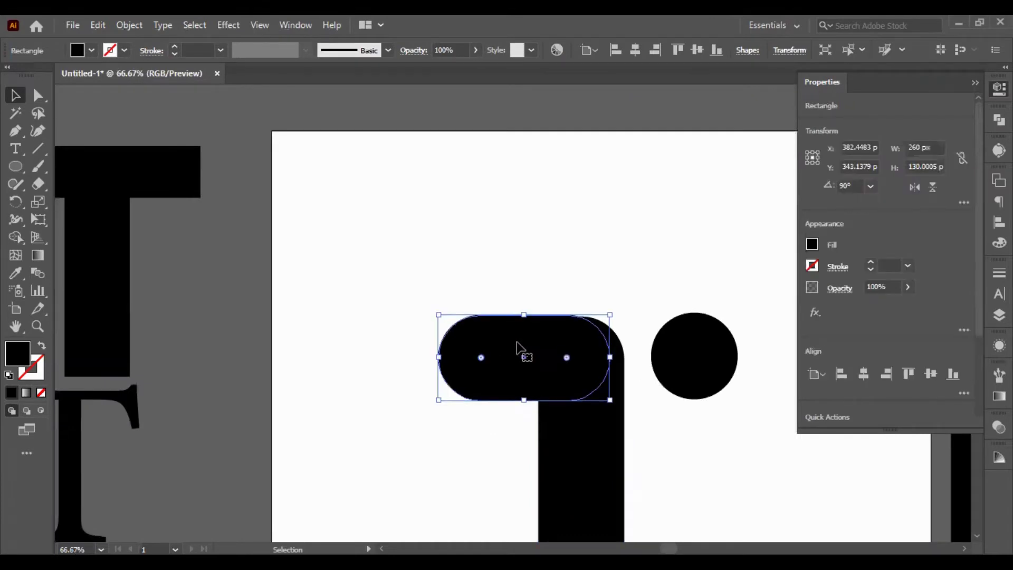
{"action": "left_click", "coordinate": [530, 315]}
{"action": "left_click_drag", "start_coordinate": [520, 357], "coordinate": [521, 358]}
{"action": "key", "text": "Right"}
{"action": "key", "text": "Right"}
{"action": "key", "text": "Right"}
{"action": "key", "text": "Right"}
{"action": "key", "text": "Right"}
{"action": "key", "text": "Right"}
{"action": "key", "text": "Right"}
{"action": "key", "text": "Right"}
{"action": "key", "text": "Right"}
{"action": "key", "text": "Right"}
{"action": "key", "text": "Right"}
{"action": "key", "text": "Right"}
{"action": "key", "text": "Right"}
{"action": "key", "text": "Right"}
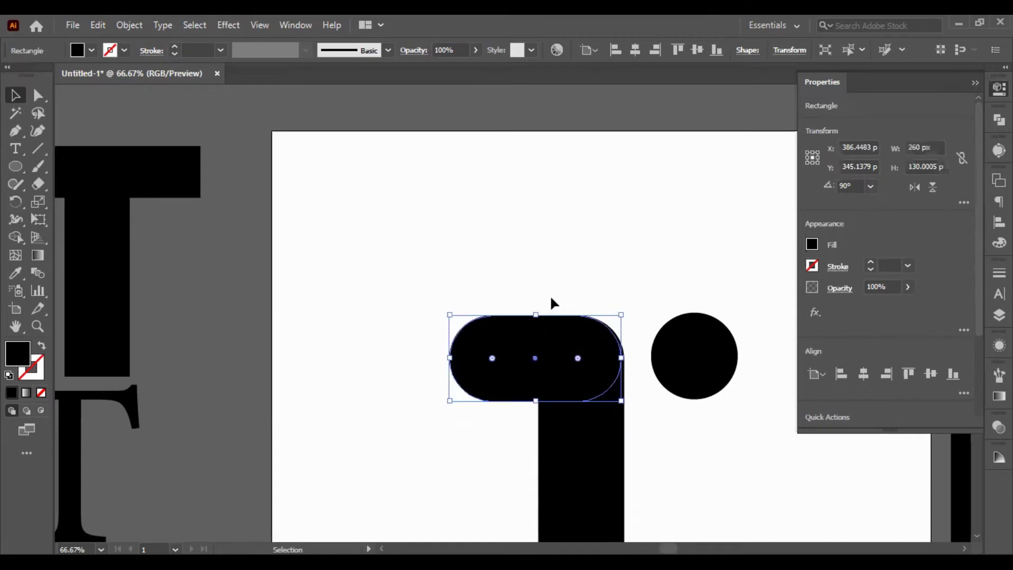
{"action": "left_click", "coordinate": [550, 299]}
Duplicate the whole T mark with its dot and place the copy above the artboard.
{"action": "scroll", "coordinate": [549, 298], "scroll_direction": "down", "scroll_amount": 2}
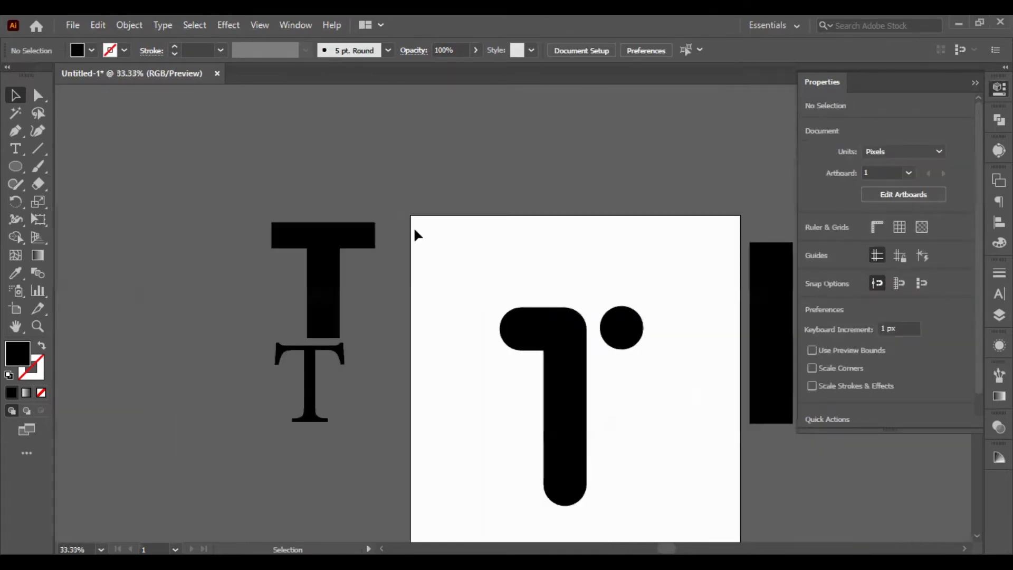
{"action": "left_click_drag", "start_coordinate": [489, 249], "coordinate": [692, 400]}
{"action": "left_click_drag", "start_coordinate": [577, 420], "coordinate": [575, 330]}
{"action": "scroll", "coordinate": [549, 399], "scroll_direction": "up", "scroll_amount": 3}
{"action": "left_click_drag", "start_coordinate": [546, 395], "coordinate": [489, 246]}
{"action": "scroll", "coordinate": [565, 317], "scroll_direction": "up", "scroll_amount": 2}
{"action": "left_click", "coordinate": [664, 269]}
Shorten the copy's stem from its lower end so the mark is about 536 px high.
{"action": "left_click", "coordinate": [507, 319]}
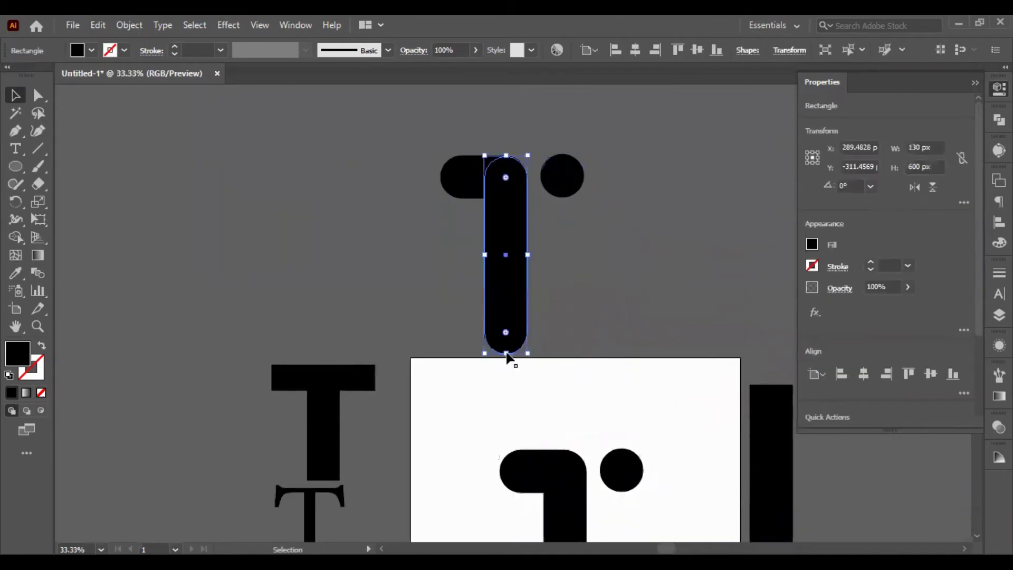
{"action": "left_click_drag", "start_coordinate": [506, 354], "coordinate": [504, 330]}
{"action": "left_click", "coordinate": [441, 205]}
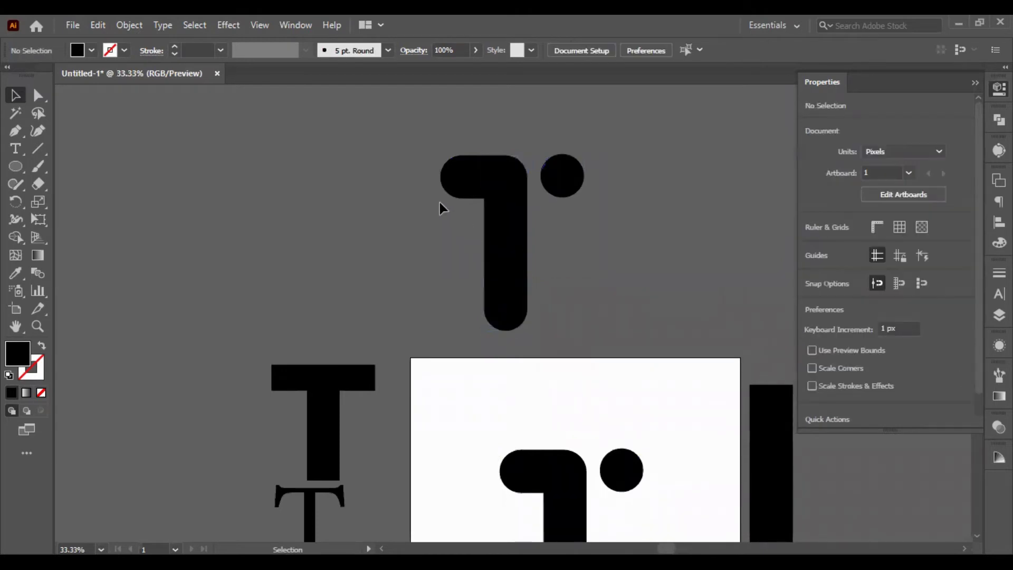
Select all parts of the shortened copy and move them below the artboard, right of the gapped T.
{"action": "key", "text": "ctrl+a"}
{"action": "left_click_drag", "start_coordinate": [536, 254], "coordinate": [469, 394]}
{"action": "scroll", "coordinate": [459, 390], "scroll_direction": "down", "scroll_amount": 3}
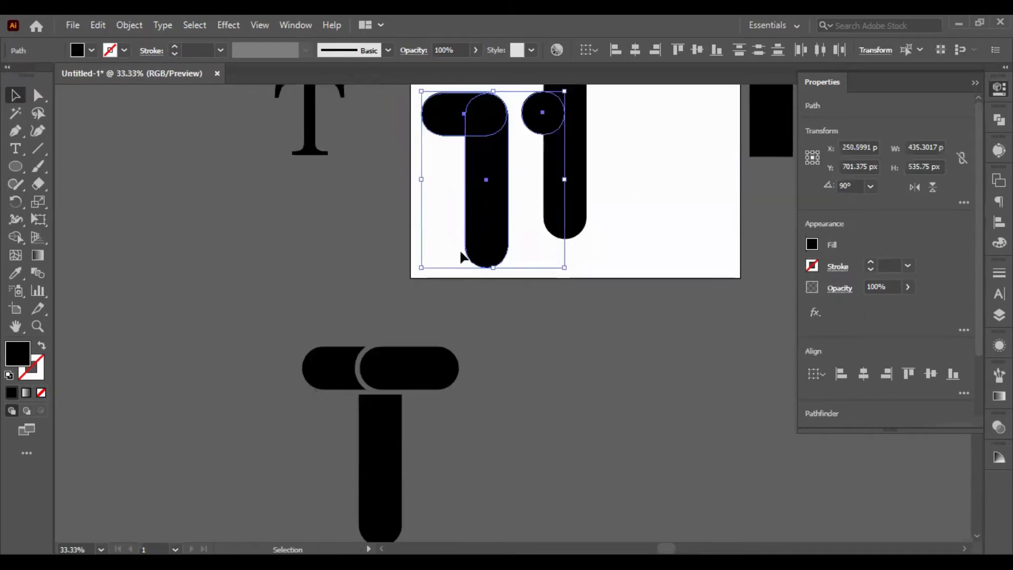
{"action": "left_click_drag", "start_coordinate": [469, 260], "coordinate": [610, 464]}
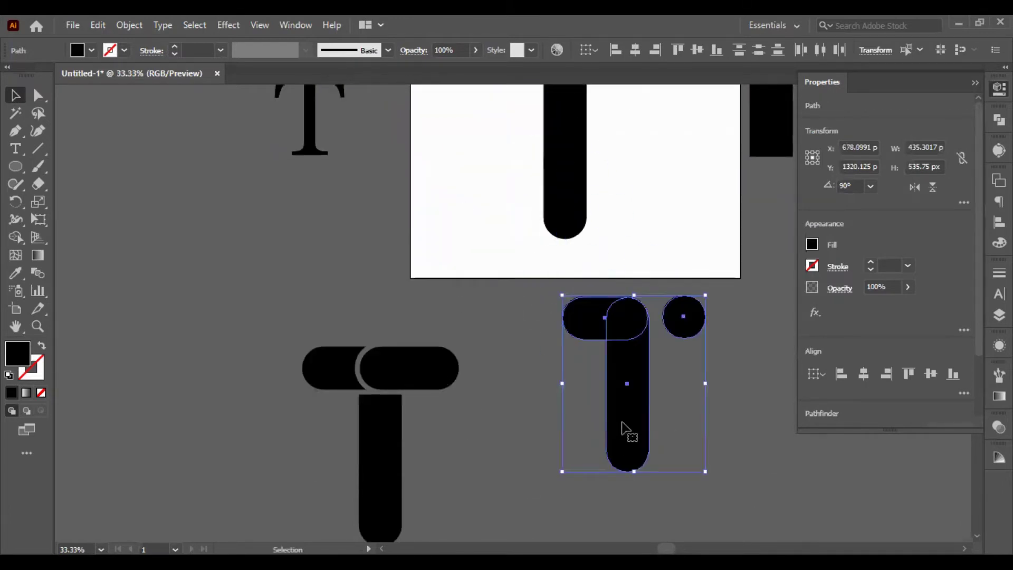
Unite the copy's shapes and move the united mark to the empty area left of the artboard.
{"action": "scroll", "coordinate": [897, 306], "scroll_direction": "down", "scroll_amount": 2}
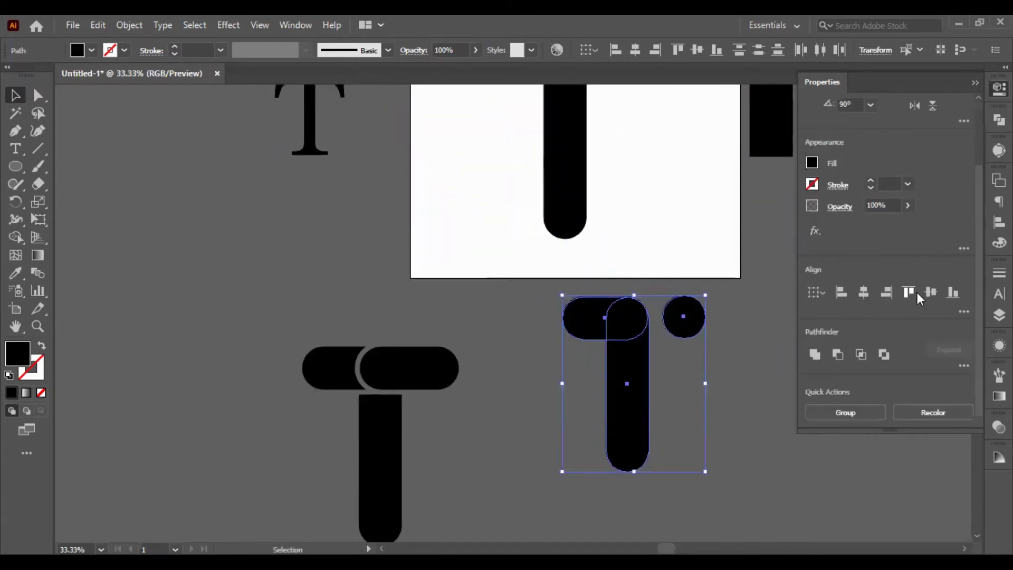
{"action": "left_click", "coordinate": [813, 355]}
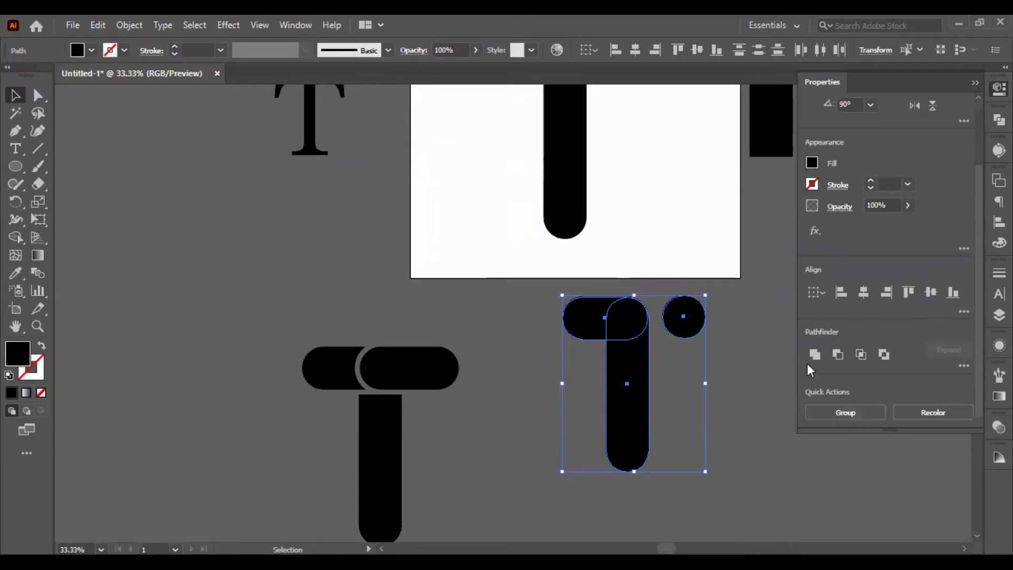
{"action": "left_click", "coordinate": [682, 436]}
{"action": "left_click_drag", "start_coordinate": [633, 394], "coordinate": [220, 400]}
{"action": "left_click_drag", "start_coordinate": [231, 399], "coordinate": [194, 388]}
{"action": "key", "text": "ctrl+z"}
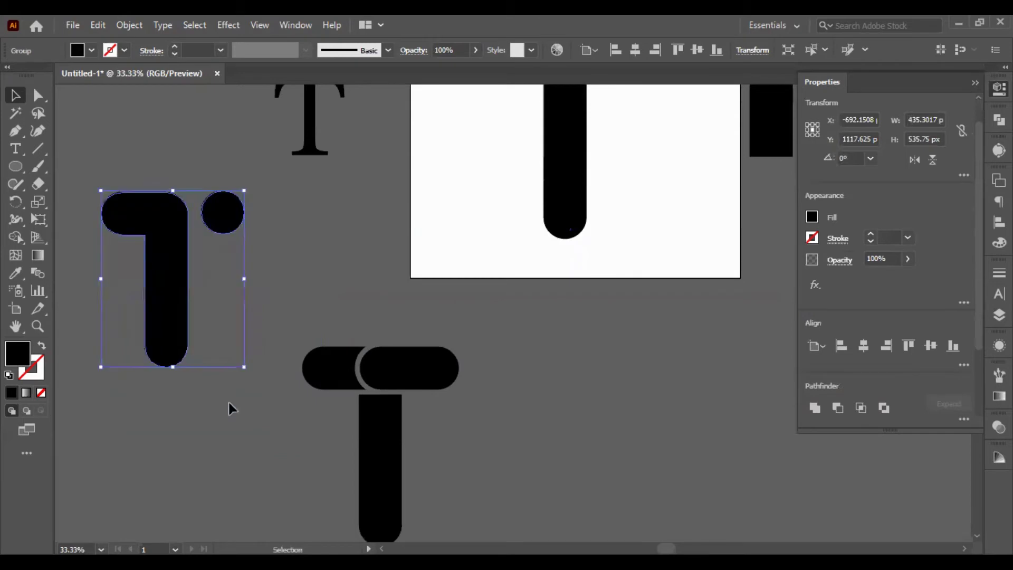
{"action": "left_click", "coordinate": [261, 453]}
Copy the dot out of the united mark and paste it as a separate circle near the gapped T.
{"action": "scroll", "coordinate": [360, 385], "scroll_direction": "up", "scroll_amount": 1}
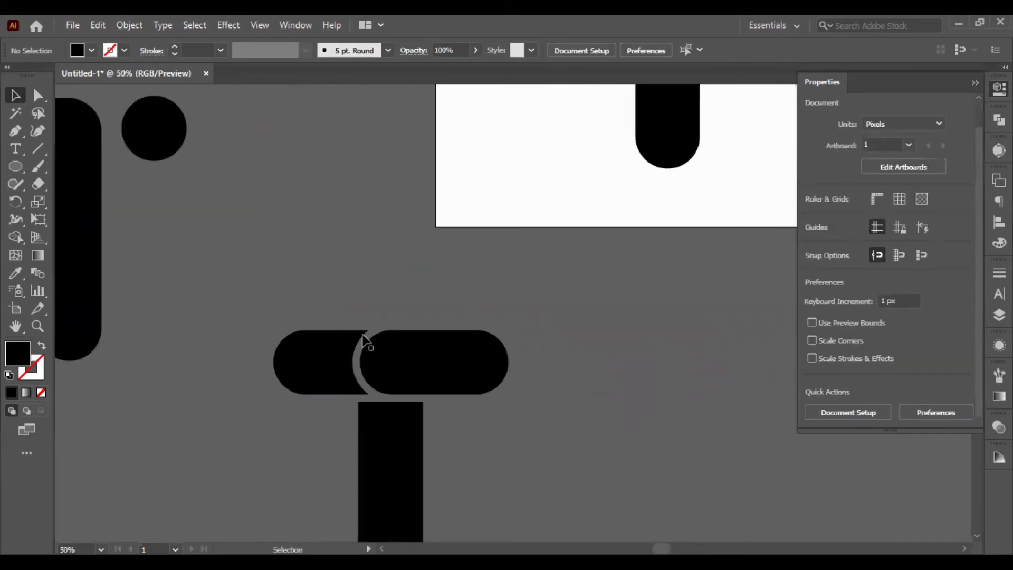
{"action": "double_click", "coordinate": [143, 131]}
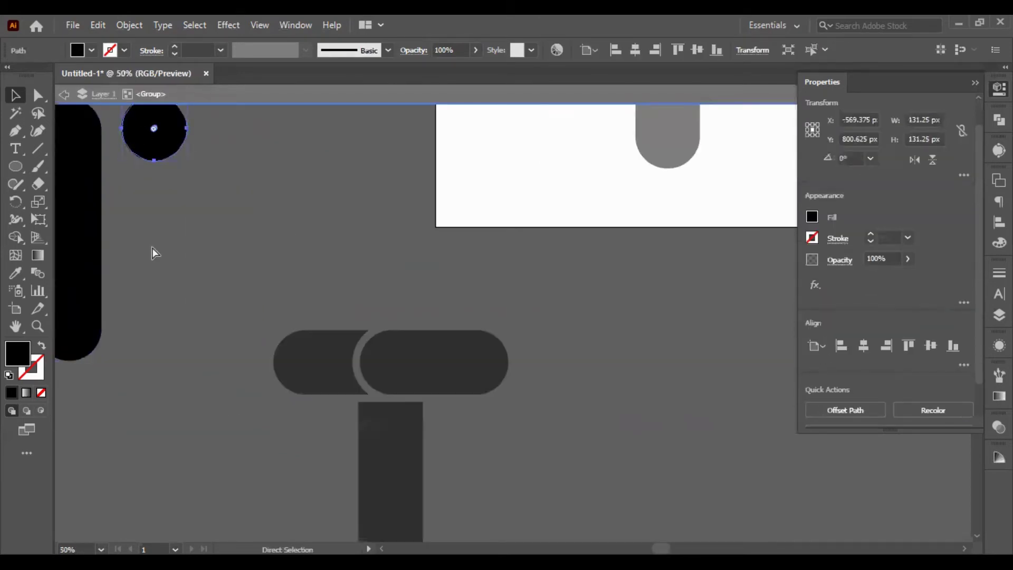
{"action": "double_click", "coordinate": [160, 317]}
{"action": "key", "text": "ctrl+v"}
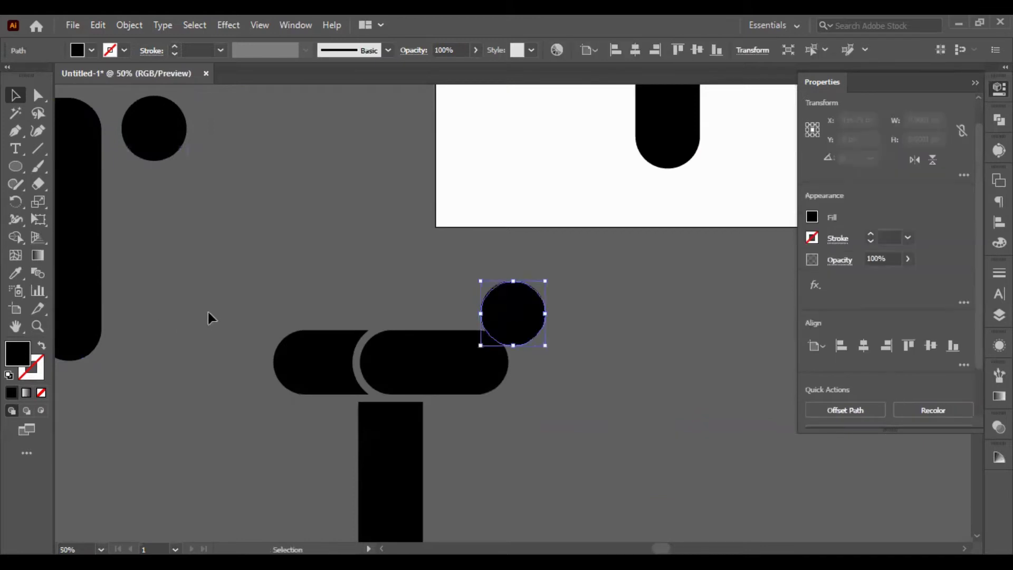
Move the pasted circle over the left end of the gapped T's right bar section and align their left edges.
{"action": "scroll", "coordinate": [374, 407], "scroll_direction": "up", "scroll_amount": 2}
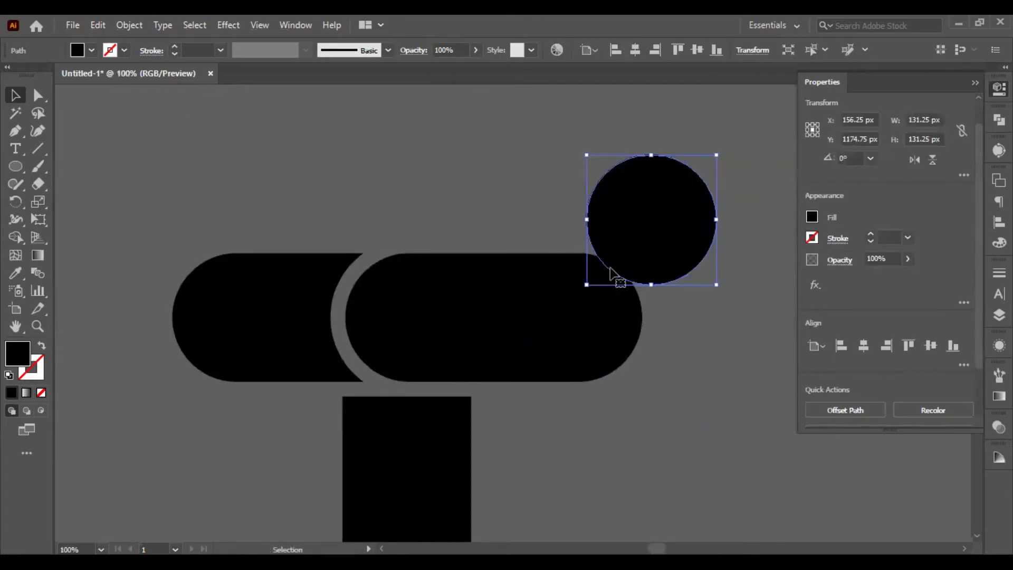
{"action": "left_click_drag", "start_coordinate": [642, 223], "coordinate": [404, 319]}
{"action": "left_click", "coordinate": [522, 339], "text": "shift"}
{"action": "left_click", "coordinate": [520, 343]}
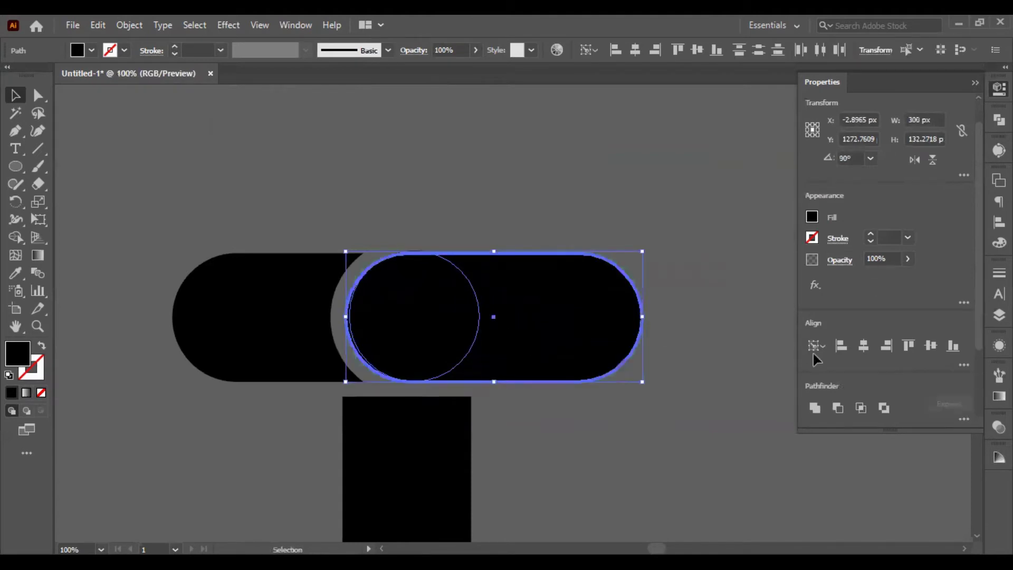
{"action": "left_click", "coordinate": [843, 346]}
{"action": "left_click", "coordinate": [713, 344]}
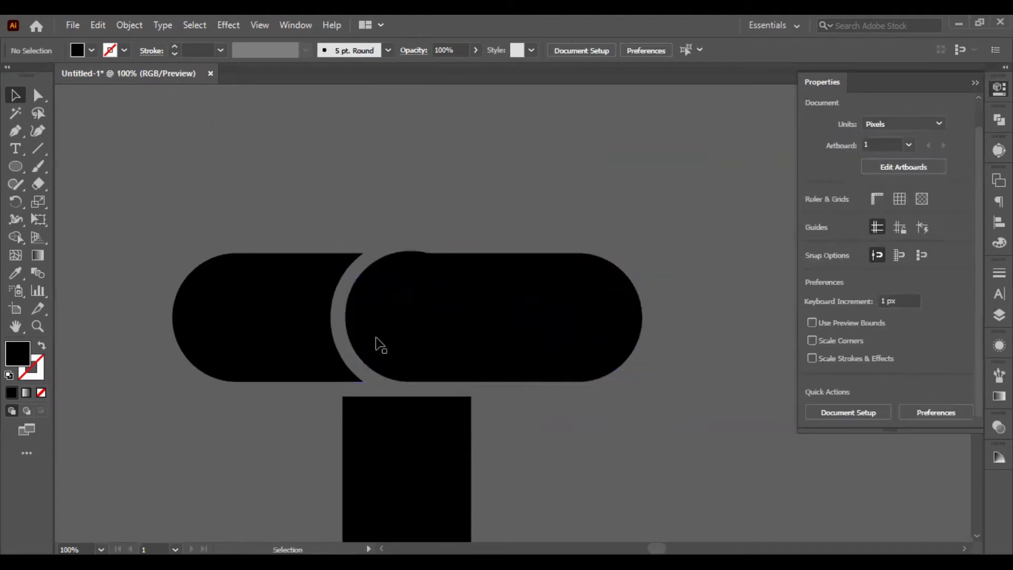
Offset the circle's path by 15 px and fill the offset shape with the grey background colour.
{"action": "left_click", "coordinate": [375, 338]}
{"action": "scroll", "coordinate": [834, 370], "scroll_direction": "down", "scroll_amount": 3}
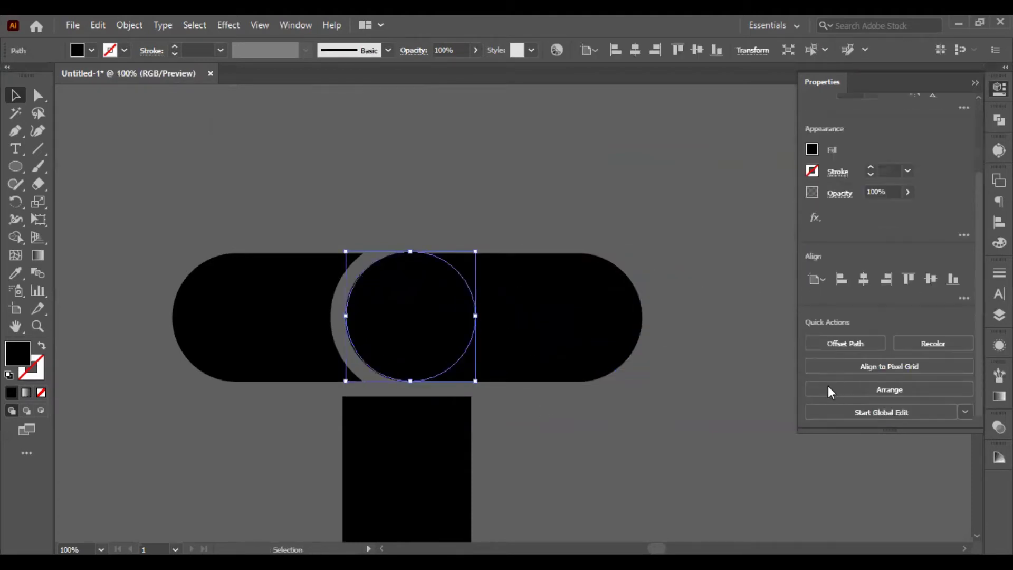
{"action": "left_click", "coordinate": [818, 347]}
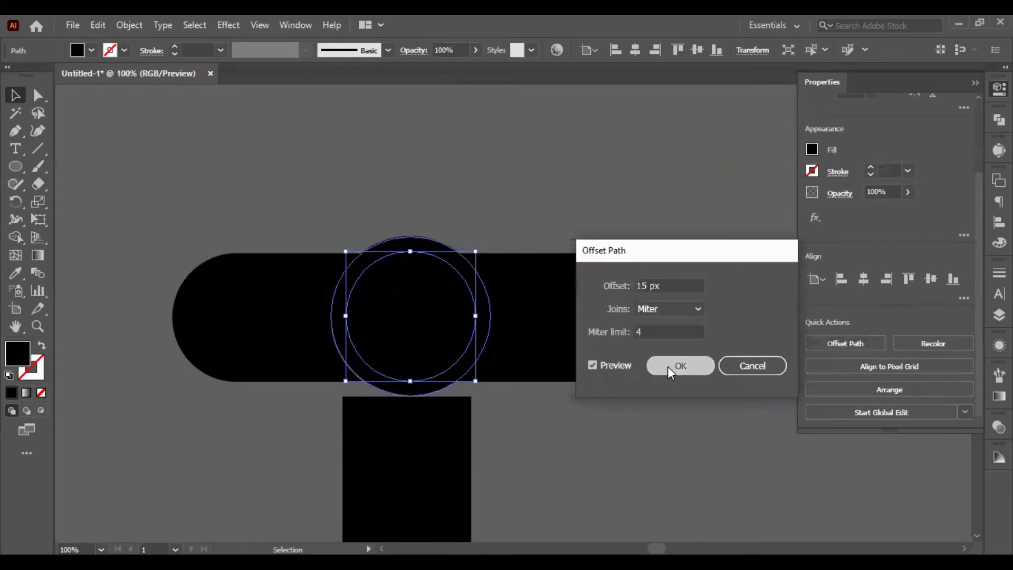
{"action": "left_click", "coordinate": [669, 367]}
{"action": "left_click", "coordinate": [15, 273]}
{"action": "left_click", "coordinate": [181, 192]}
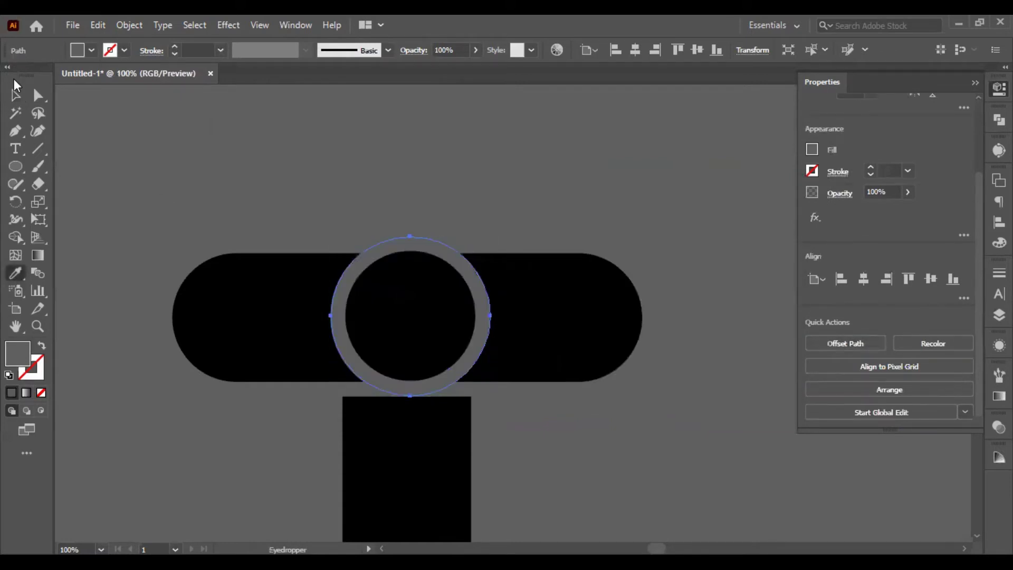
{"action": "left_click", "coordinate": [15, 92]}
{"action": "left_click", "coordinate": [223, 167]}
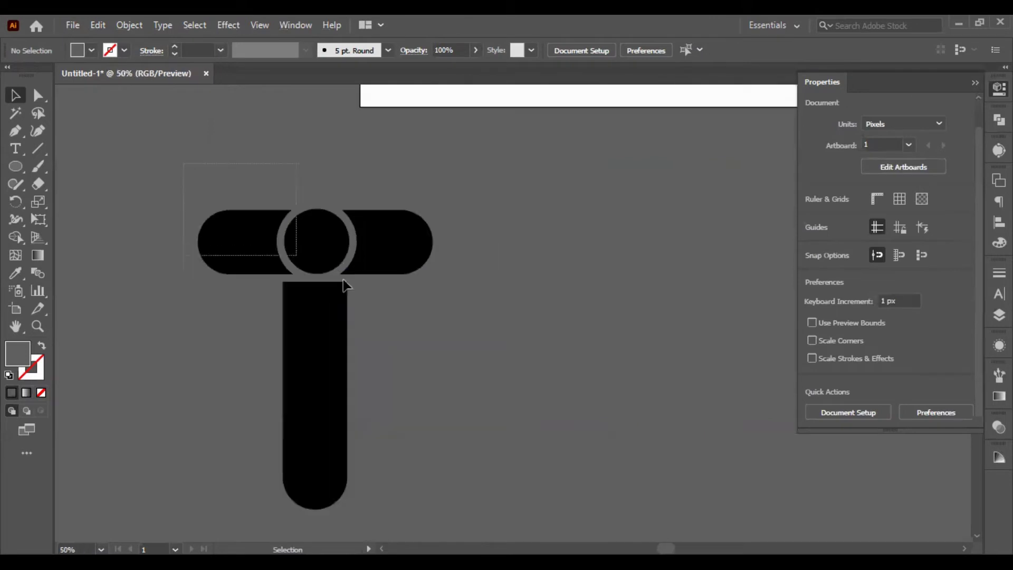
Select the entire gapped T with its circle and move it slightly to the right.
{"action": "left_click_drag", "start_coordinate": [343, 279], "coordinate": [412, 332]}
{"action": "left_click_drag", "start_coordinate": [312, 385], "coordinate": [352, 371]}
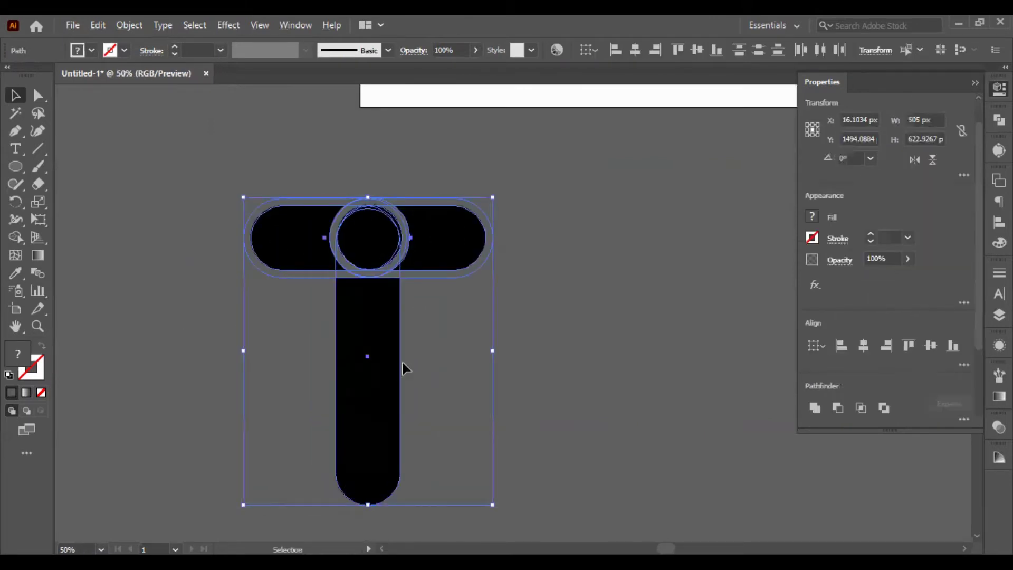
{"action": "left_click", "coordinate": [488, 347]}
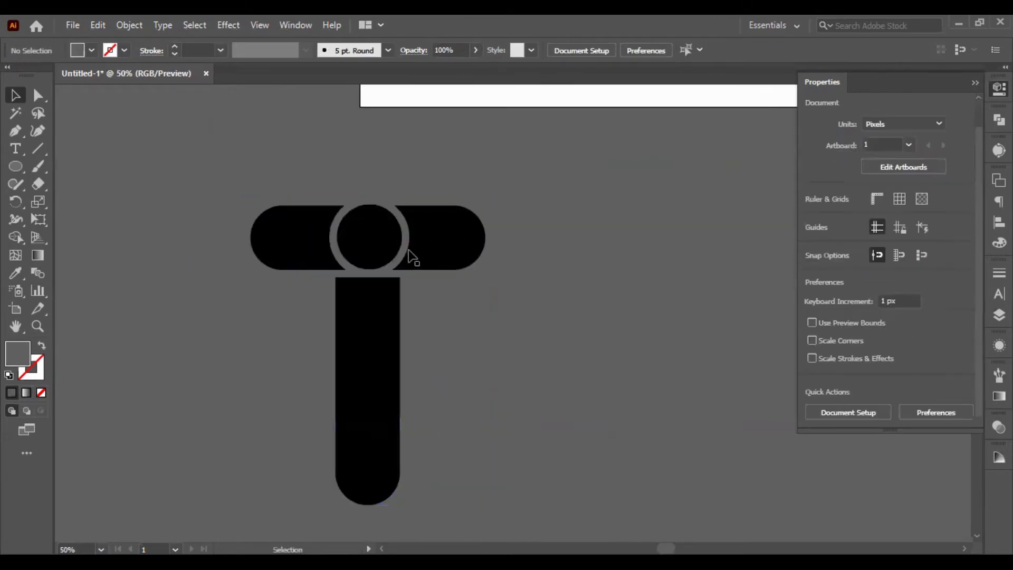
Move the black circle and its grey offset ring up 30 px together.
{"action": "scroll", "coordinate": [353, 226], "scroll_direction": "up", "scroll_amount": 2}
{"action": "left_click", "coordinate": [417, 253]}
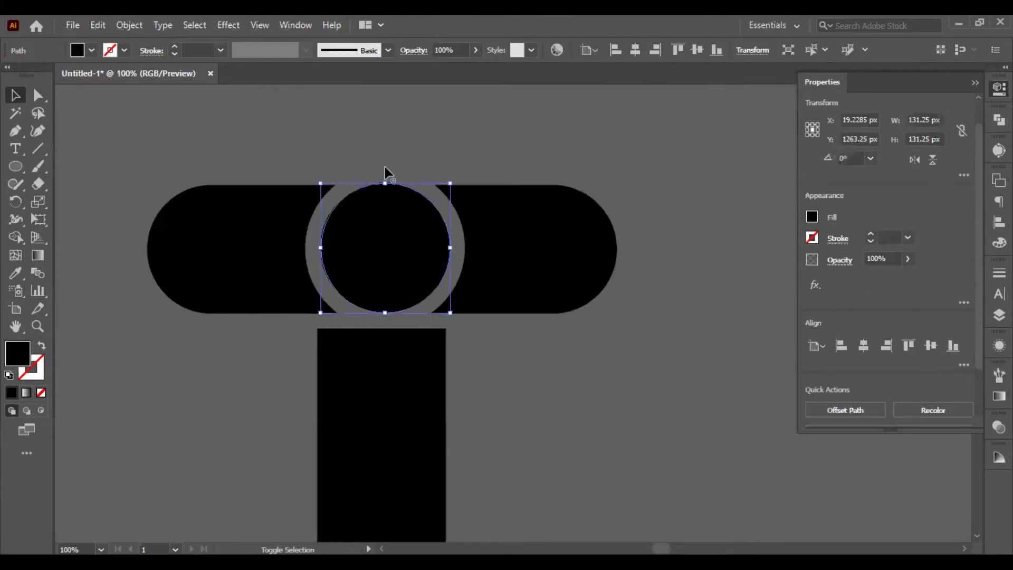
{"action": "key", "text": "shift+Up"}
{"action": "key", "text": "shift+Up"}
{"action": "key", "text": "shift+Up"}
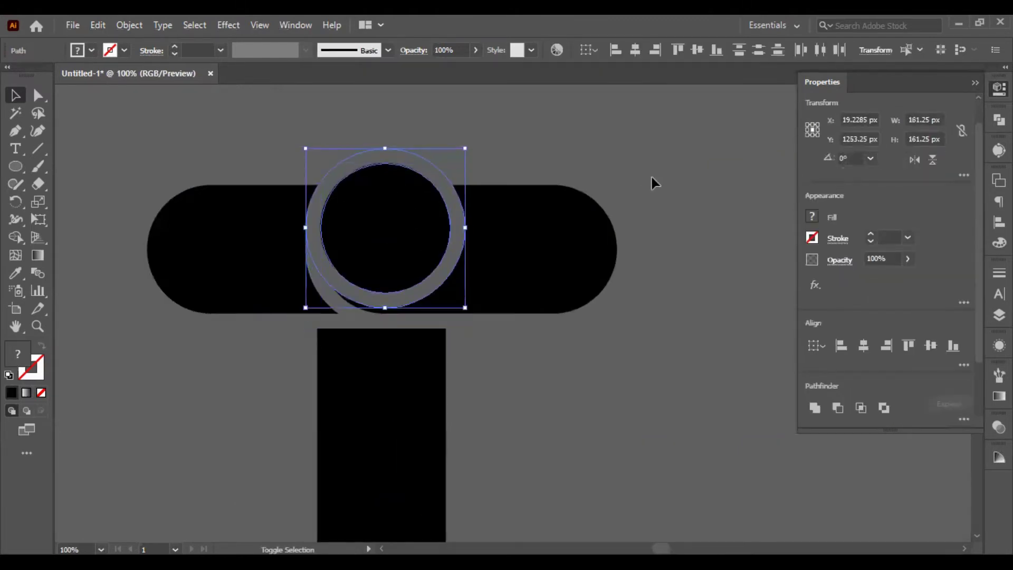
Delete the grey offset shape around the right bar section to remove the curved gap beneath the circle.
{"action": "left_click", "coordinate": [550, 377]}
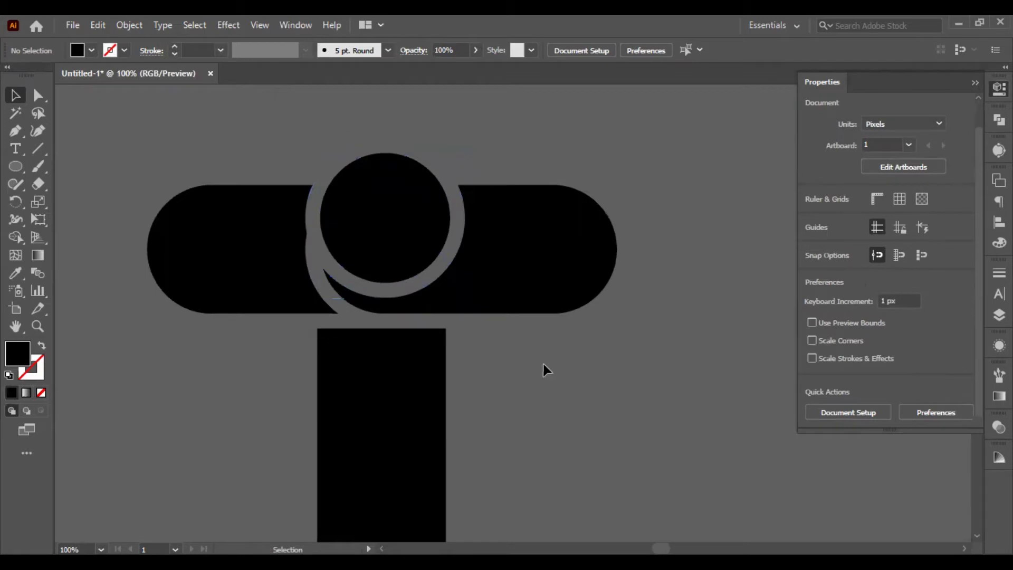
{"action": "left_click", "coordinate": [343, 305]}
{"action": "key", "text": "Delete"}
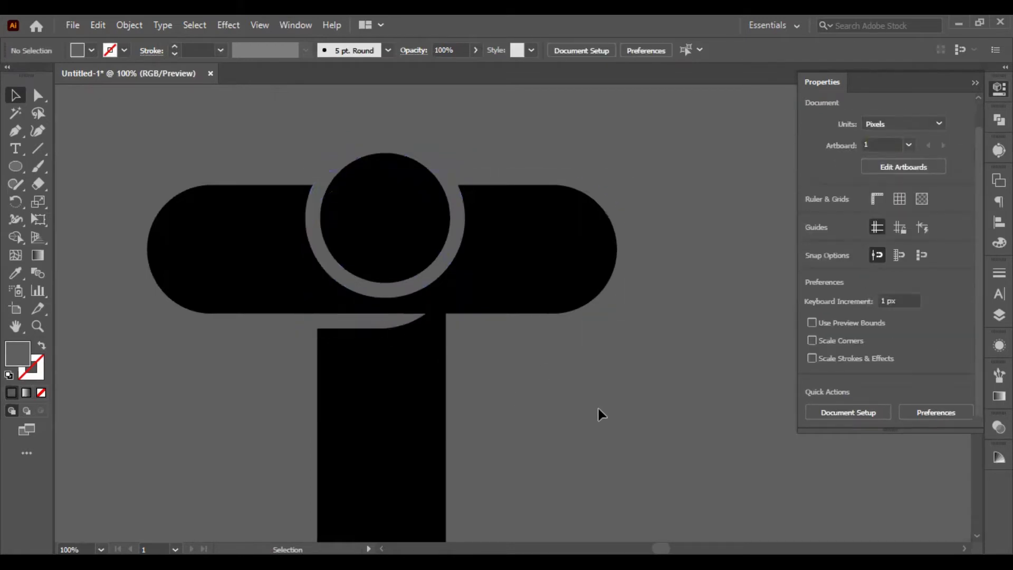
Undo the removal of the grey bar offset and the upward move of the circle and its ring.
{"action": "left_click", "coordinate": [385, 324]}
{"action": "key", "text": "Delete"}
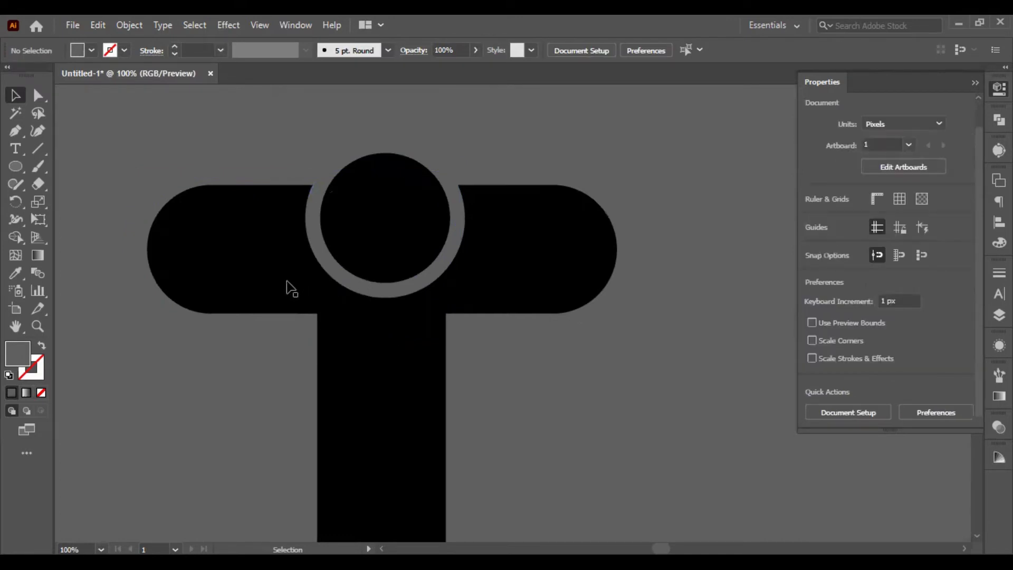
{"action": "key", "text": "ctrl+z"}
{"action": "key", "text": "ctrl+z"}
{"action": "key", "text": "ctrl+z"}
{"action": "key", "text": "ctrl+z"}
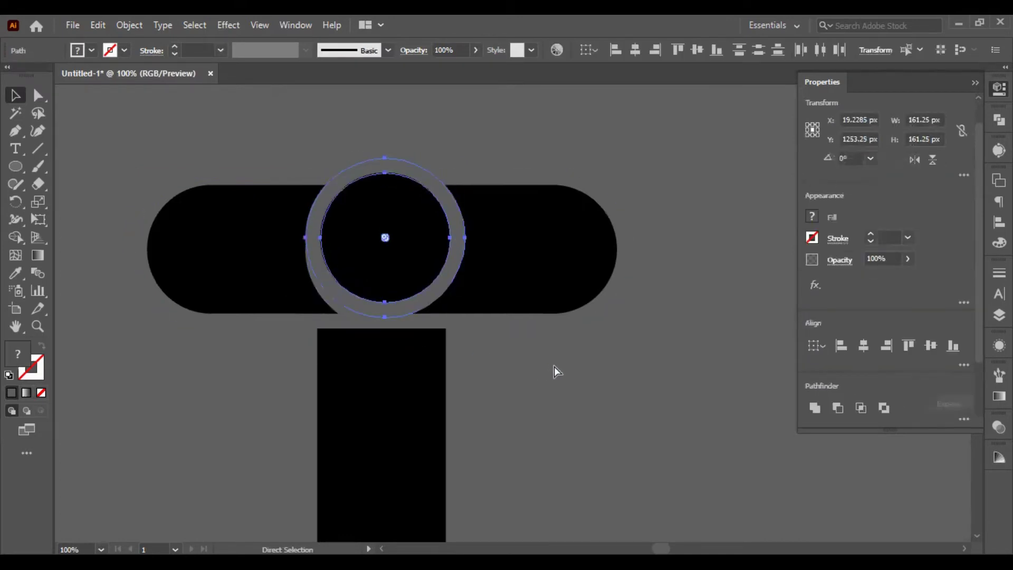
{"action": "left_click", "coordinate": [555, 366]}
{"action": "scroll", "coordinate": [555, 366], "scroll_direction": "down", "scroll_amount": 2}
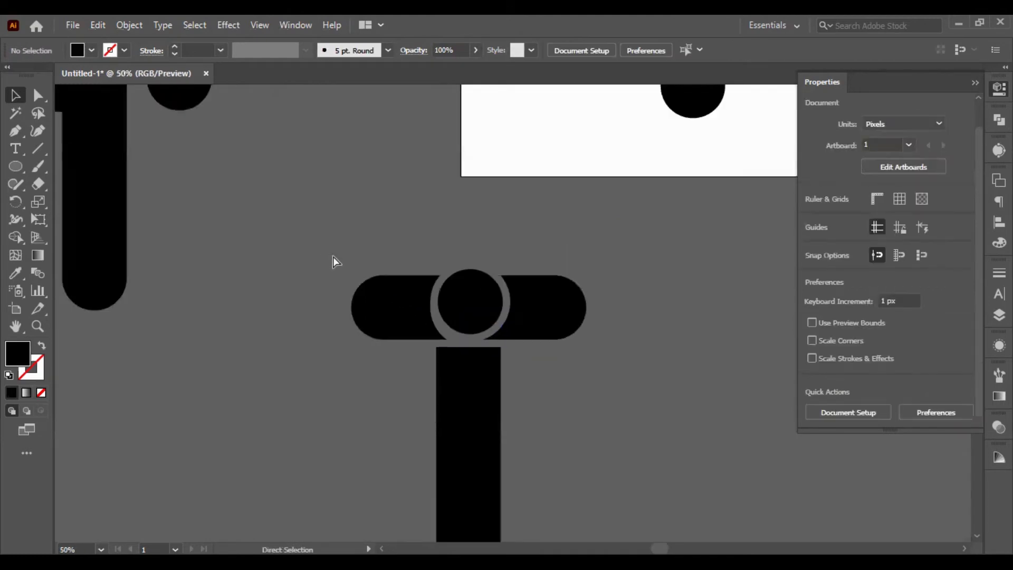
{"action": "key", "text": "ctrl+z"}
Duplicate the whole T with its circle and place the copy to the right of the original.
{"action": "left_click_drag", "start_coordinate": [340, 275], "coordinate": [760, 407]}
{"action": "left_click", "coordinate": [615, 389]}
{"action": "scroll", "coordinate": [485, 334], "scroll_direction": "up", "scroll_amount": 1}
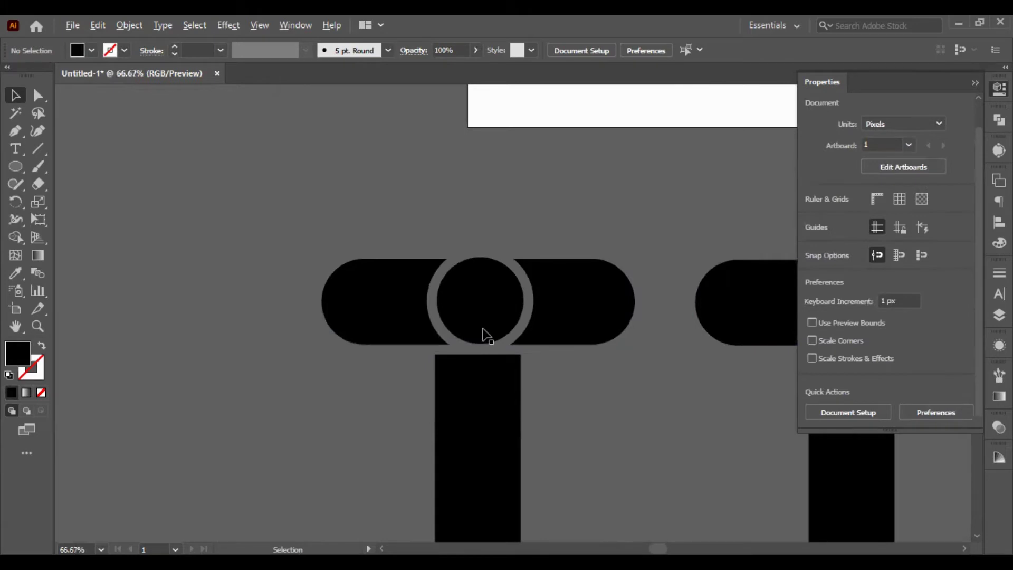
Move the original T's black circle and its grey ring up 30 px together.
{"action": "scroll", "coordinate": [514, 321], "scroll_direction": "up", "scroll_amount": 1}
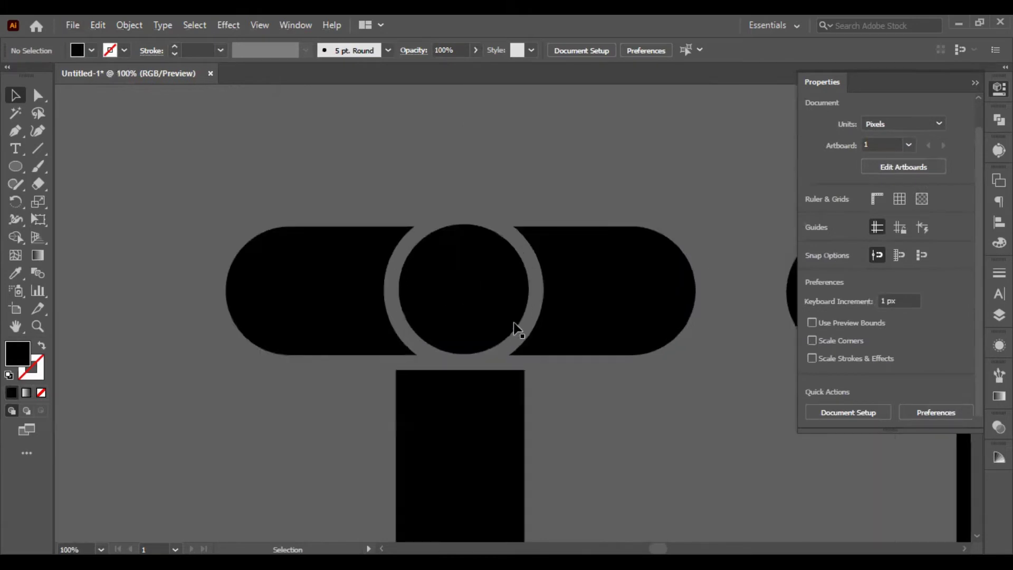
{"action": "left_click", "coordinate": [518, 320]}
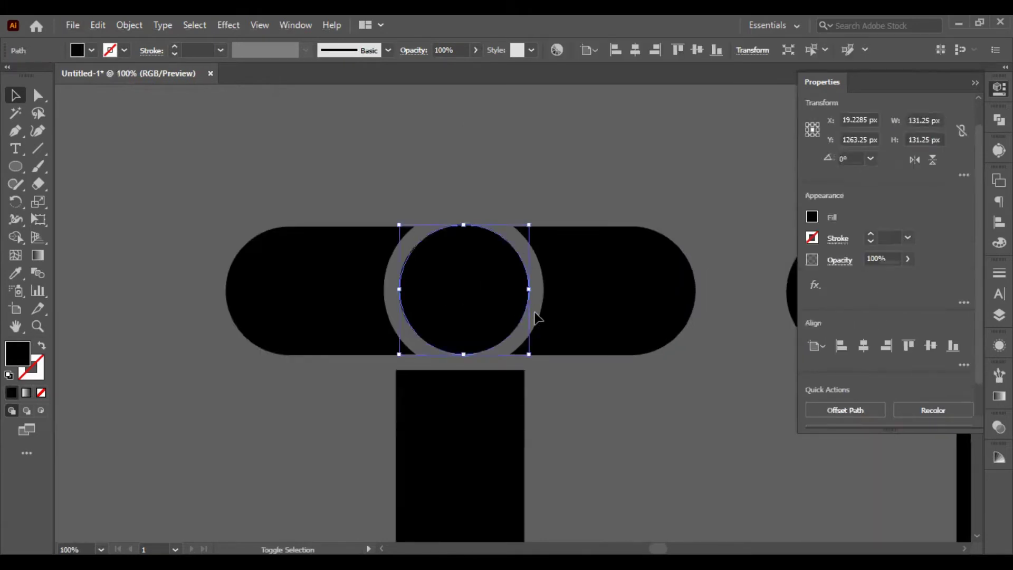
{"action": "left_click", "coordinate": [535, 321], "text": "shift"}
{"action": "key", "text": "shift+Up"}
{"action": "key", "text": "shift+Up"}
{"action": "key", "text": "shift+Up"}
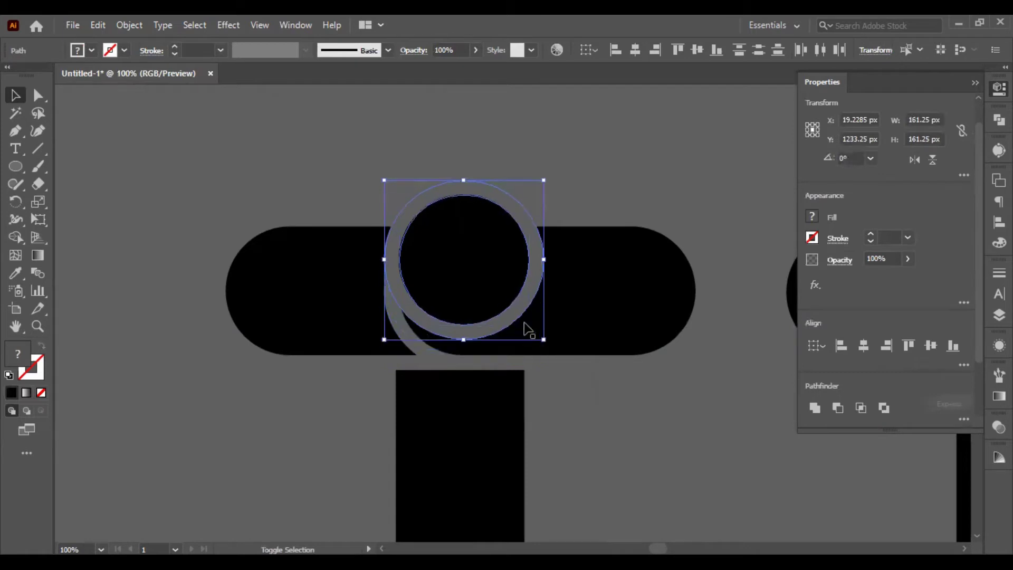
Delete the grey offset shape beneath the crossbar and unite the bar's left and right sections into one shape.
{"action": "left_click", "coordinate": [384, 364]}
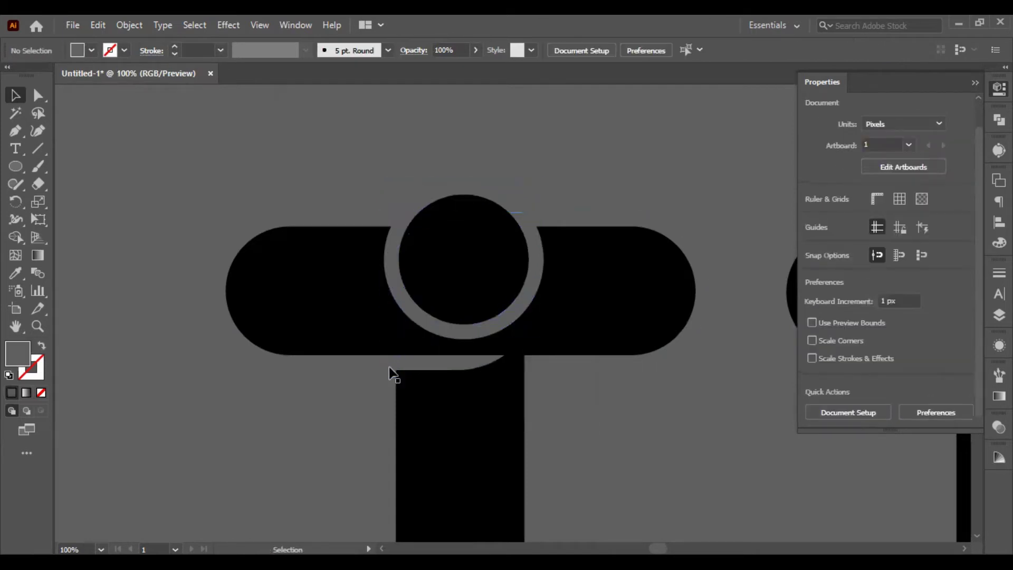
{"action": "left_click", "coordinate": [389, 368]}
{"action": "key", "text": "Delete"}
{"action": "left_click", "coordinate": [355, 329]}
{"action": "left_click", "coordinate": [578, 317], "text": "shift"}
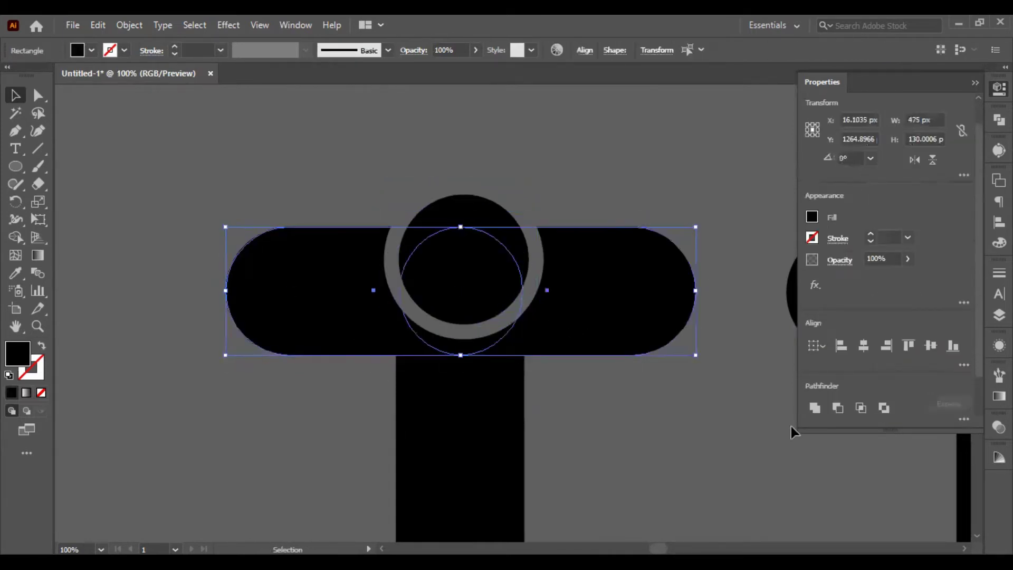
{"action": "left_click", "coordinate": [813, 409]}
Offset the united crossbar's path and fill the offset shape with the grey background colour to separate it from the stem.
{"action": "scroll", "coordinate": [827, 355], "scroll_direction": "down", "scroll_amount": 2}
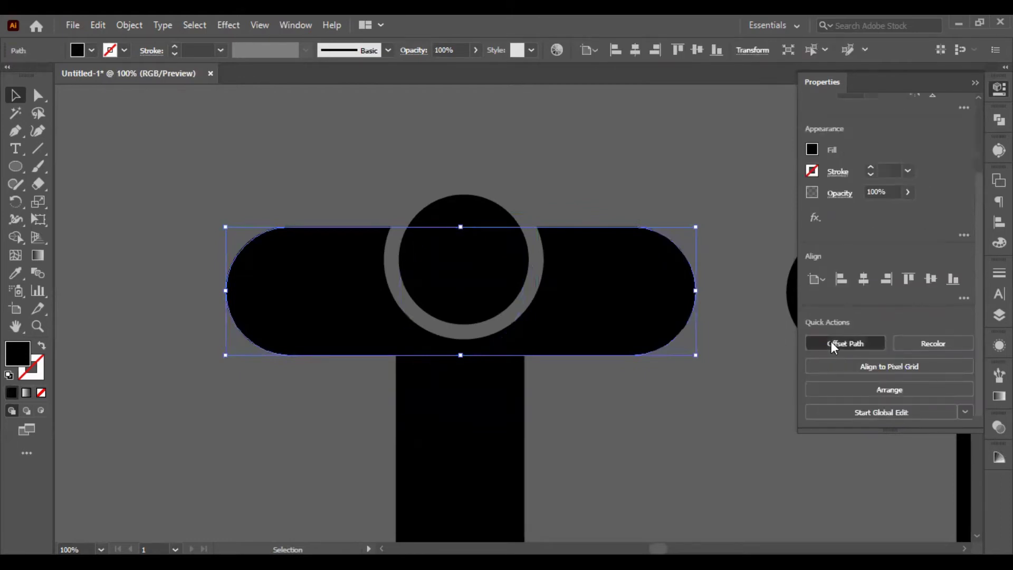
{"action": "left_click", "coordinate": [16, 273]}
{"action": "left_click", "coordinate": [143, 275]}
{"action": "left_click", "coordinate": [15, 95]}
{"action": "left_click", "coordinate": [160, 167]}
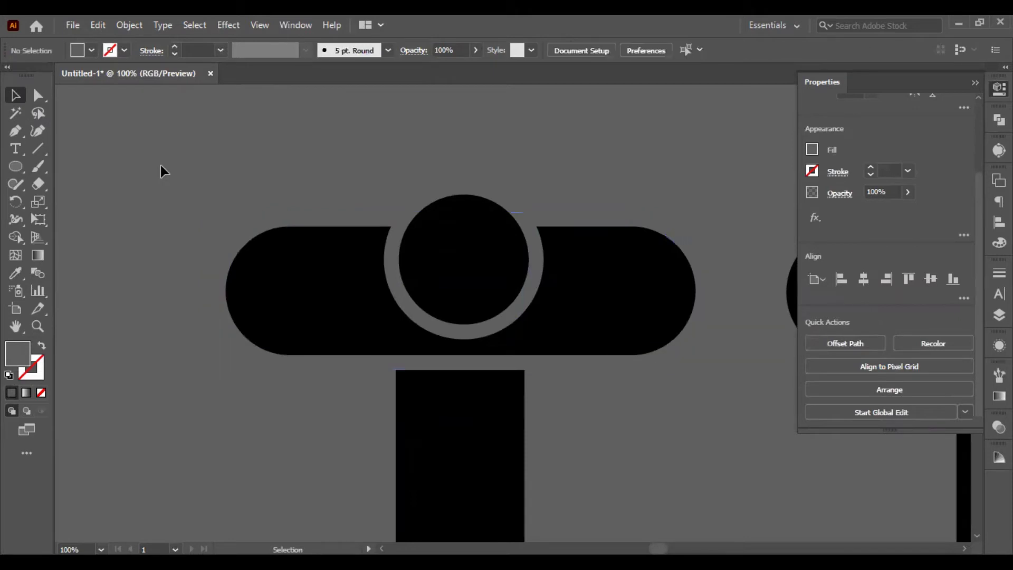
Move the original T's black circle and grey ring up another 10 px.
{"action": "key", "text": "ctrl+minus"}
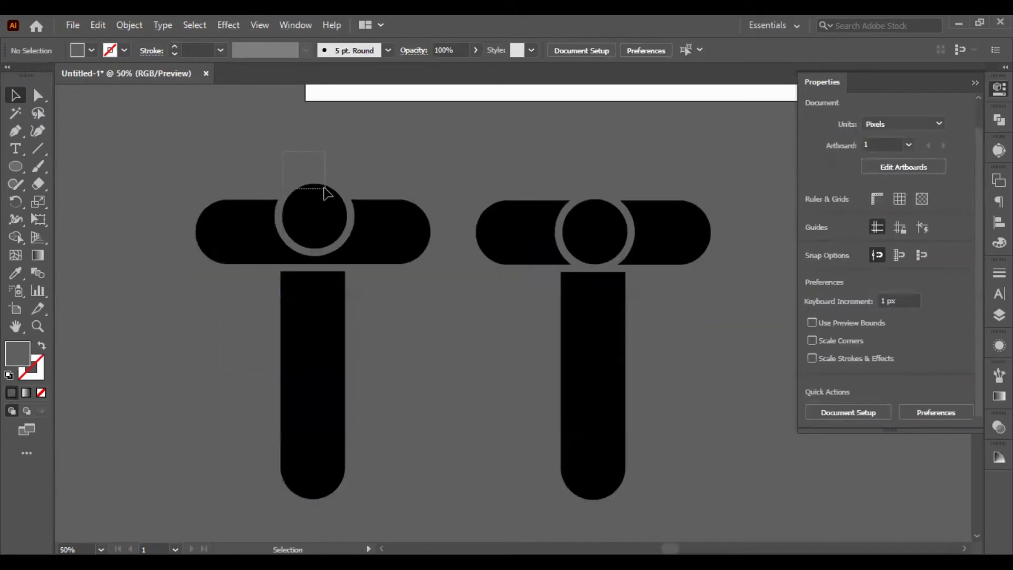
{"action": "left_click", "coordinate": [328, 199]}
{"action": "key", "text": "shift+Up"}
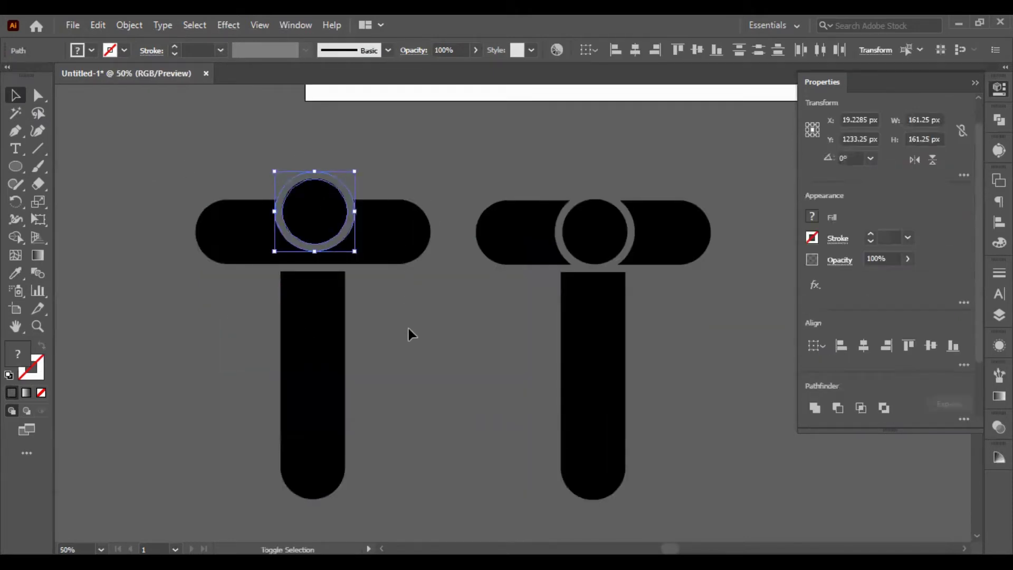
{"action": "left_click", "coordinate": [411, 347]}
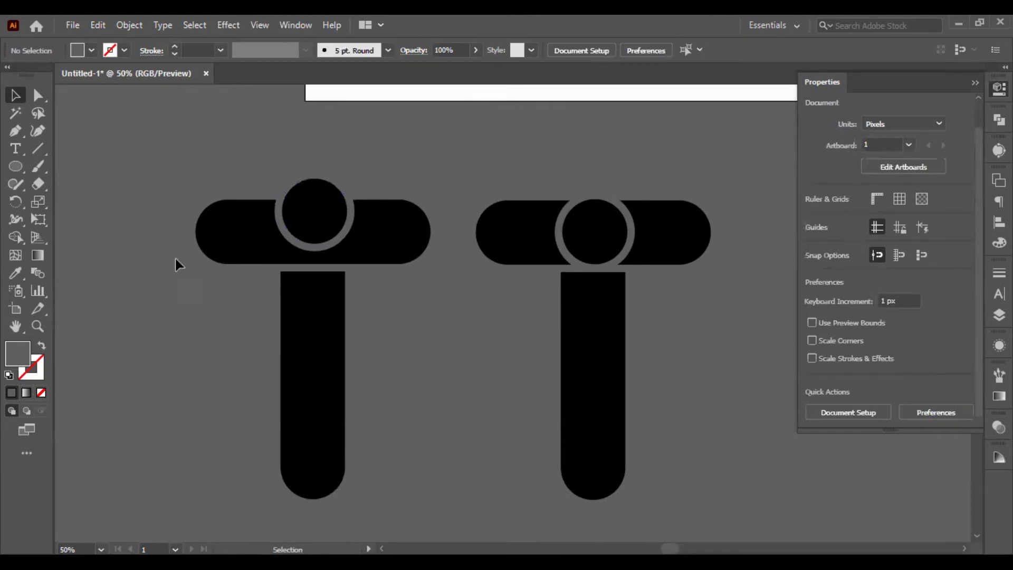
Move the raised-circle T to the left, below the earlier bent-bar design with the dot.
{"action": "scroll", "coordinate": [413, 309], "scroll_direction": "down", "scroll_amount": 1}
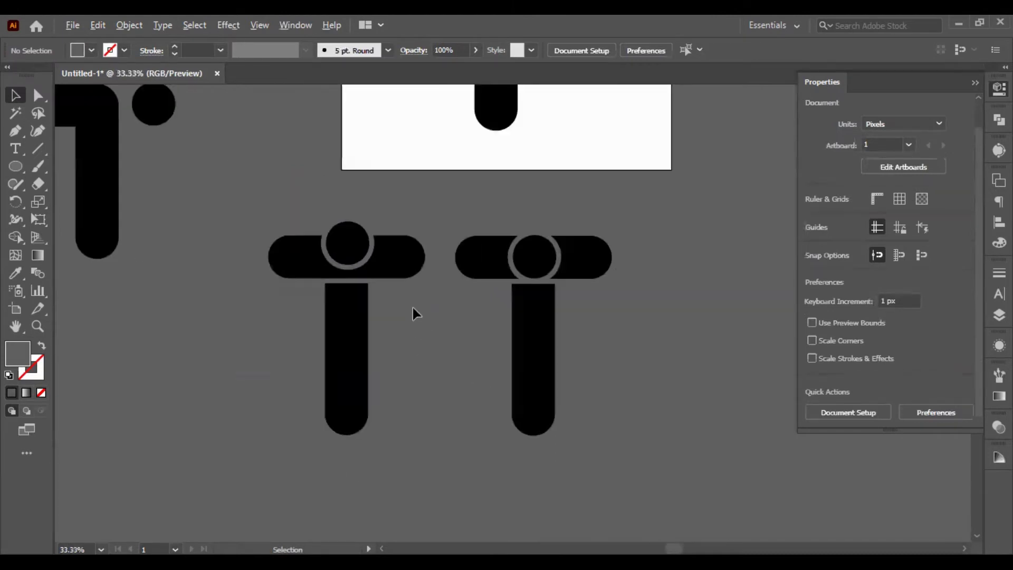
{"action": "scroll", "coordinate": [396, 281], "scroll_direction": "left", "scroll_amount": 3}
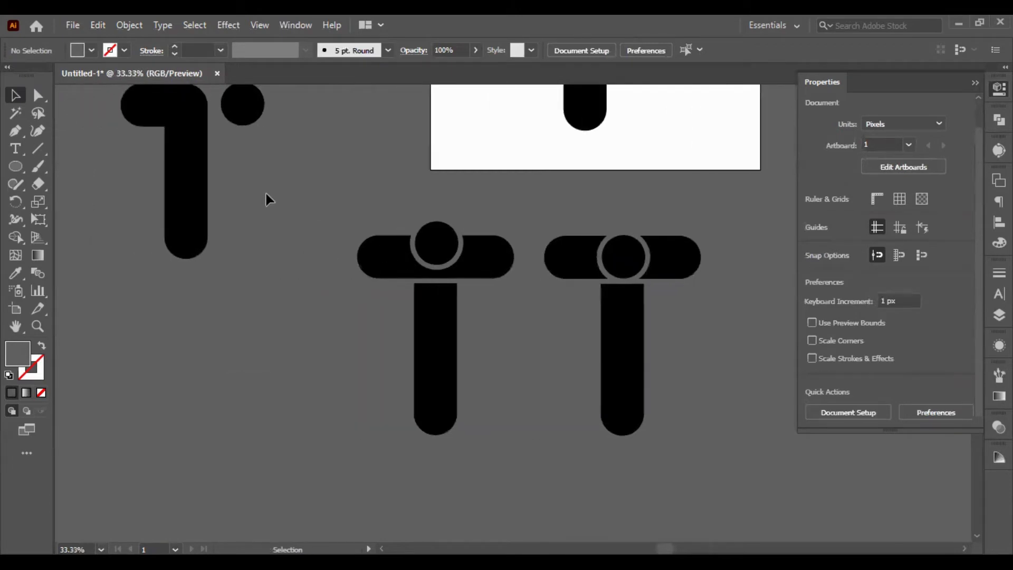
{"action": "scroll", "coordinate": [266, 194], "scroll_direction": "up", "scroll_amount": 3}
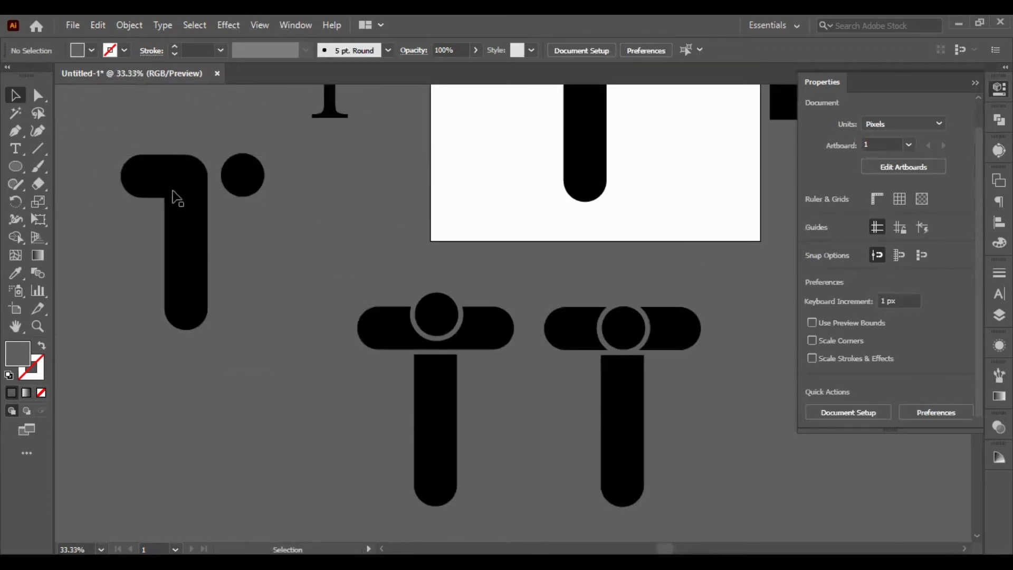
{"action": "left_click_drag", "start_coordinate": [466, 403], "coordinate": [196, 460]}
{"action": "key", "text": "a"}
{"action": "left_click", "coordinate": [422, 416]}
Delete the black circle and its grey ring from the duplicated T, leaving the divided crossbar.
{"action": "scroll", "coordinate": [440, 407], "scroll_direction": "right", "scroll_amount": 1}
{"action": "scroll", "coordinate": [440, 407], "scroll_direction": "right", "scroll_amount": 1}
{"action": "scroll", "coordinate": [589, 321], "scroll_direction": "up", "scroll_amount": 3}
{"action": "left_click", "coordinate": [565, 326]}
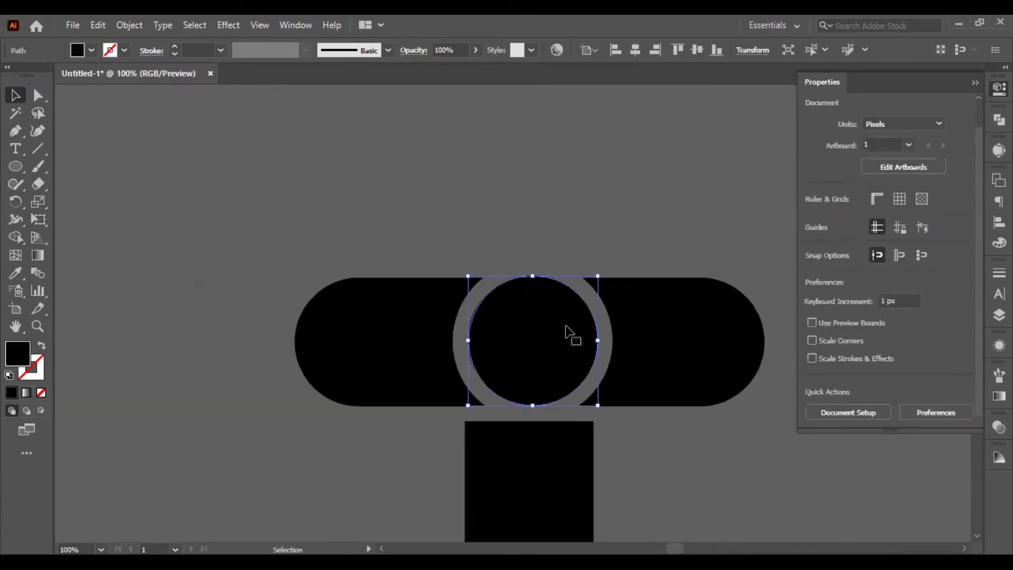
{"action": "key", "text": "Delete"}
{"action": "left_click", "coordinate": [572, 335]}
{"action": "key", "text": "Delete"}
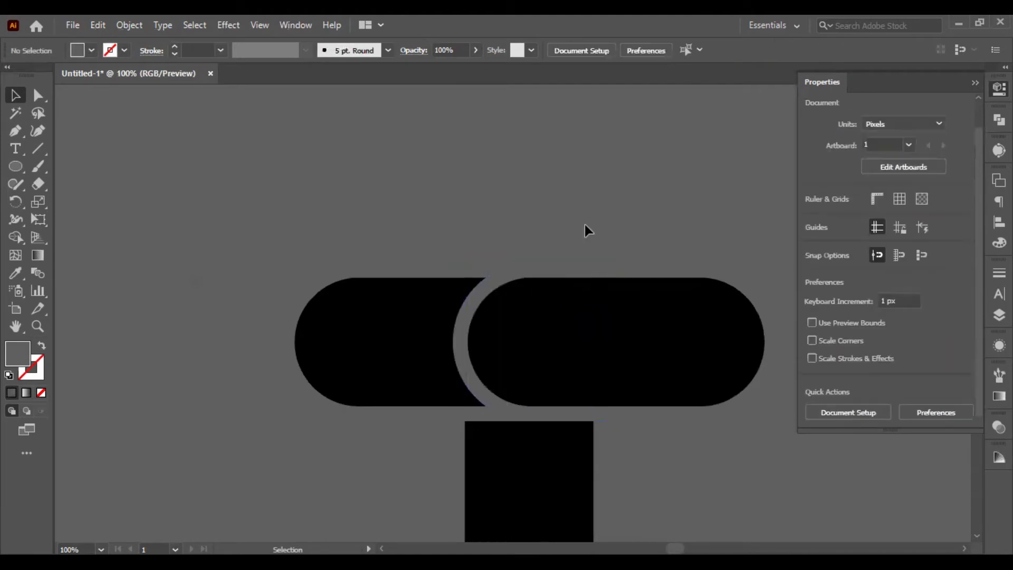
Group the parts of the divided-crossbar T and move it left, beside the raised-circle T.
{"action": "scroll", "coordinate": [585, 227], "scroll_direction": "right", "scroll_amount": 2}
{"action": "scroll", "coordinate": [580, 244], "scroll_direction": "down", "scroll_amount": 1}
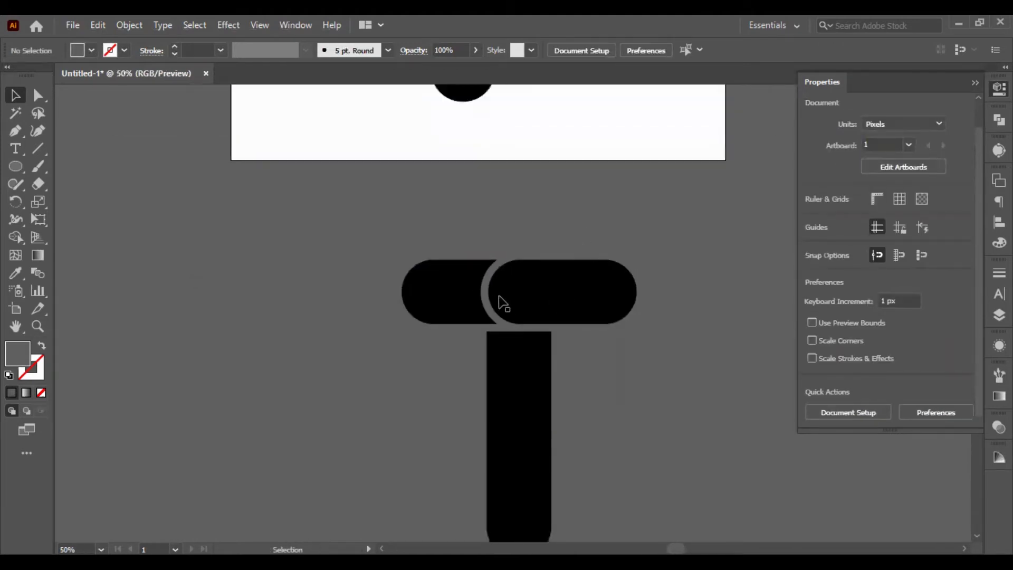
{"action": "left_click_drag", "start_coordinate": [383, 241], "coordinate": [410, 414]}
{"action": "scroll", "coordinate": [593, 389], "scroll_direction": "down", "scroll_amount": 1}
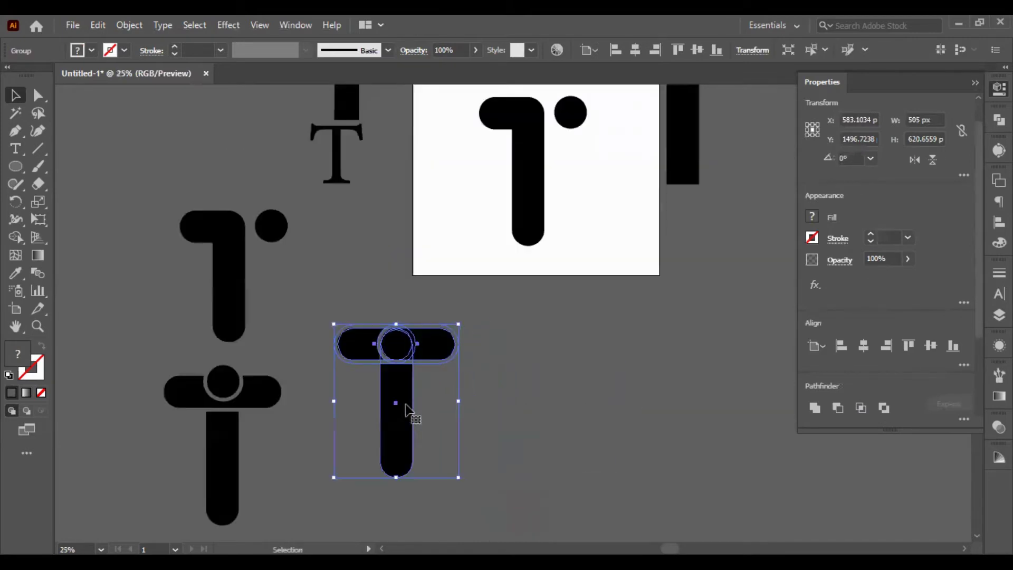
{"action": "left_click", "coordinate": [515, 378]}
Move the bent-bar design with its dot from left of the artboard to the right side of the two T variations.
{"action": "scroll", "coordinate": [340, 304], "scroll_direction": "left", "scroll_amount": 1}
{"action": "left_click_drag", "start_coordinate": [294, 317], "coordinate": [631, 454]}
{"action": "left_click", "coordinate": [120, 301]}
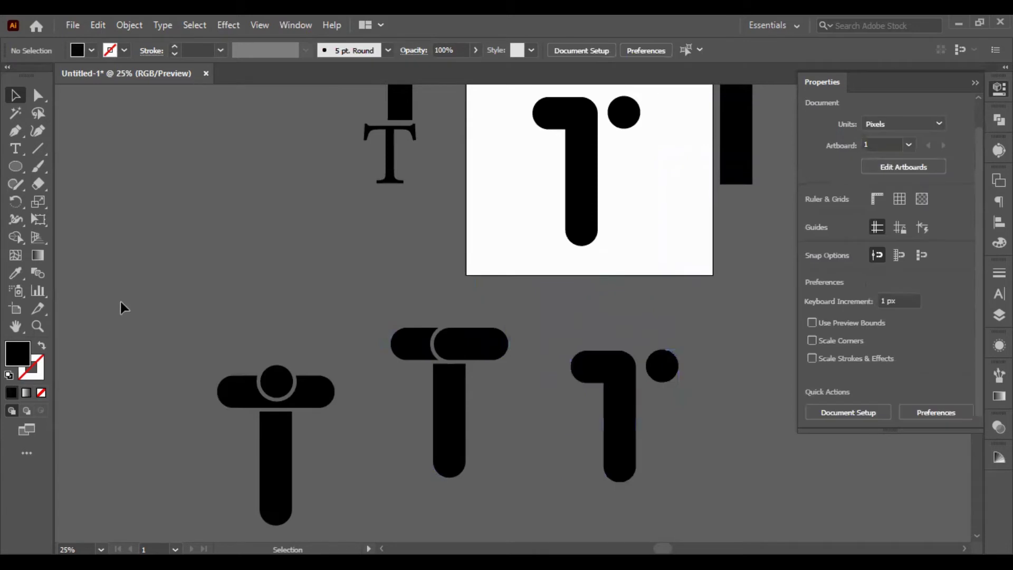
Arrange the three logo variations in a roughly even row below the artboard.
{"action": "left_click_drag", "start_coordinate": [330, 432], "coordinate": [323, 435]}
{"action": "left_click_drag", "start_coordinate": [271, 414], "coordinate": [240, 402]}
{"action": "left_click", "coordinate": [610, 432]}
{"action": "left_click", "coordinate": [585, 348]}
{"action": "left_click_drag", "start_coordinate": [586, 348], "coordinate": [521, 319]}
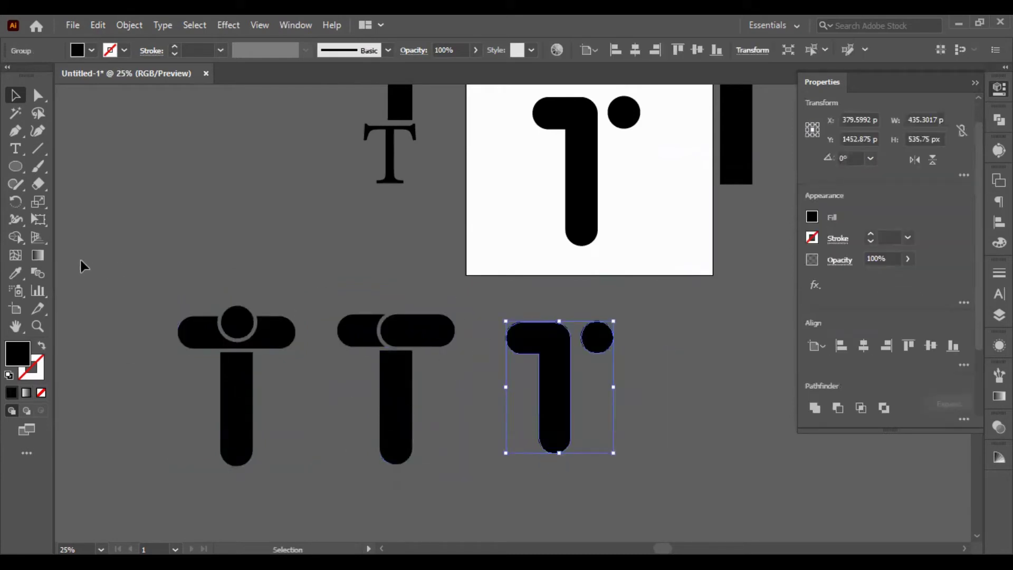
Select the whole row of three logo variations and shift it slightly down and to the right.
{"action": "left_click_drag", "start_coordinate": [80, 257], "coordinate": [554, 396]}
{"action": "left_click_drag", "start_coordinate": [285, 332], "coordinate": [332, 362]}
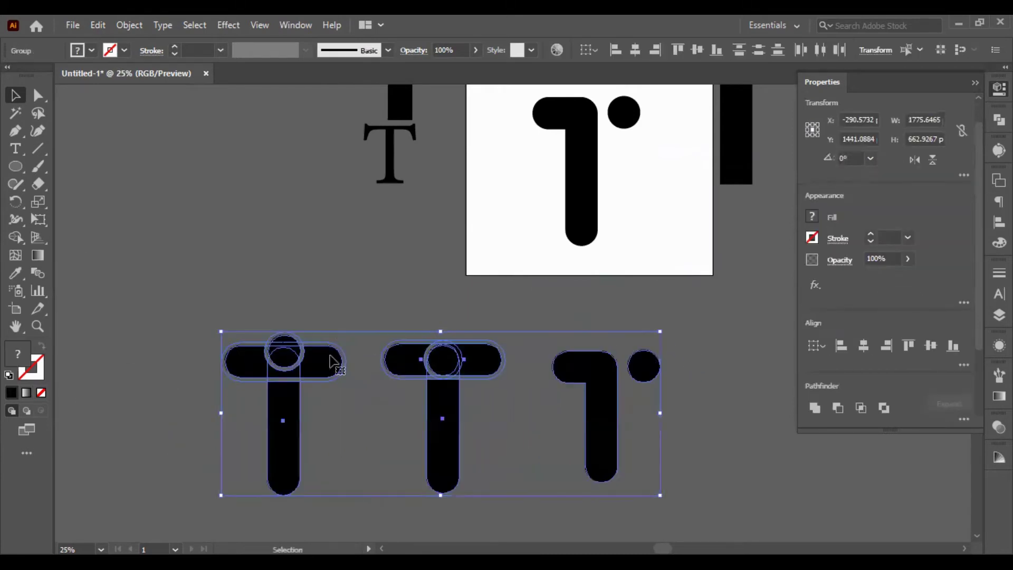
{"action": "left_click_drag", "start_coordinate": [208, 296], "coordinate": [470, 382]}
{"action": "left_click", "coordinate": [560, 201]}
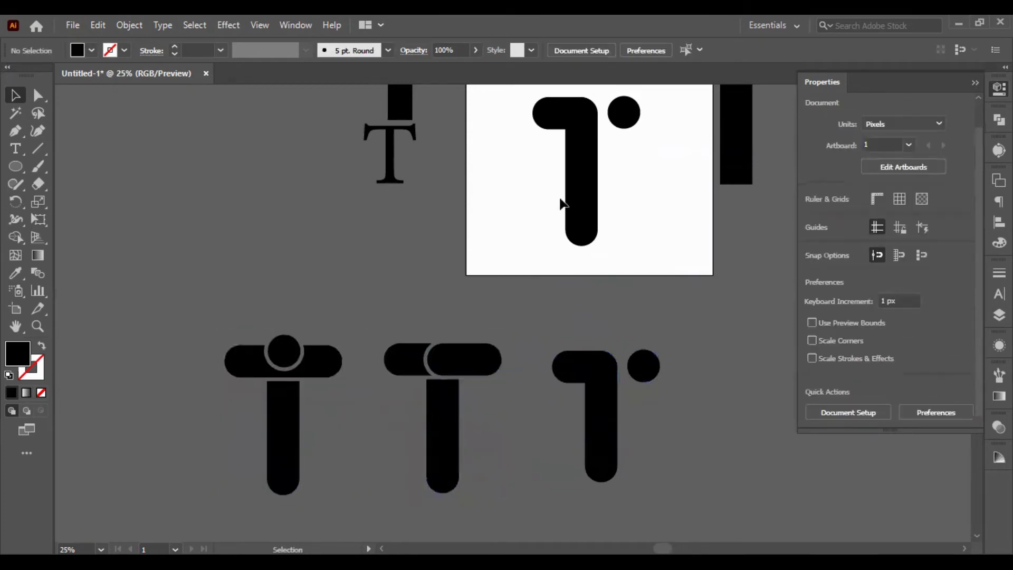
Move the grouped bent-bar design up to the artboard's lower right corner and the ungrouped original off the artboard to the left.
{"action": "scroll", "coordinate": [561, 201], "scroll_direction": "up", "scroll_amount": 3}
{"action": "scroll", "coordinate": [608, 489], "scroll_direction": "up", "scroll_amount": 2}
{"action": "left_click_drag", "start_coordinate": [608, 488], "coordinate": [693, 371]}
{"action": "left_click", "coordinate": [590, 296]}
{"action": "left_click_drag", "start_coordinate": [590, 294], "coordinate": [234, 300]}
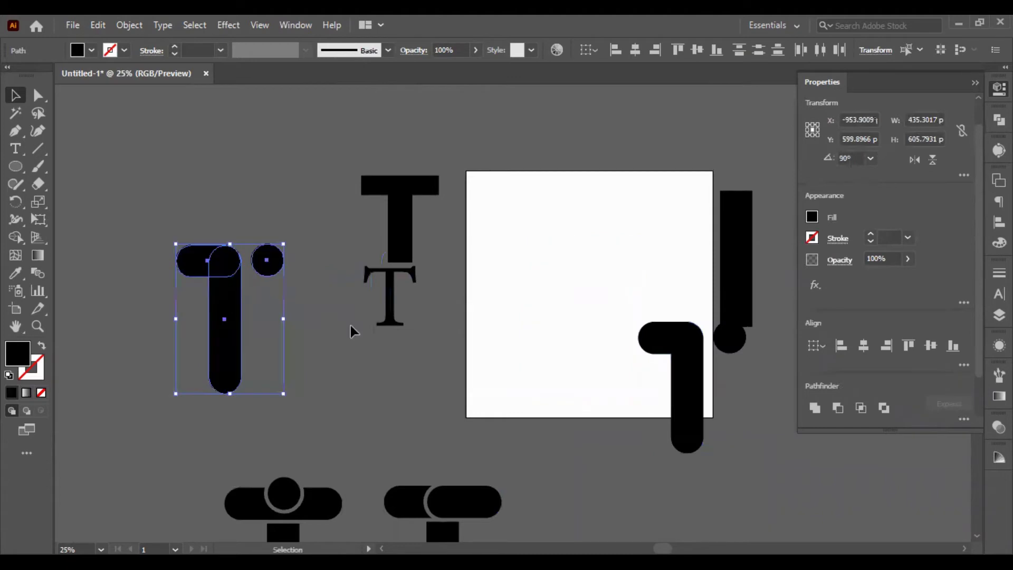
Place the grouped bent-bar design on the artboard and centre it horizontally and vertically.
{"action": "left_click_drag", "start_coordinate": [690, 368], "coordinate": [583, 302]}
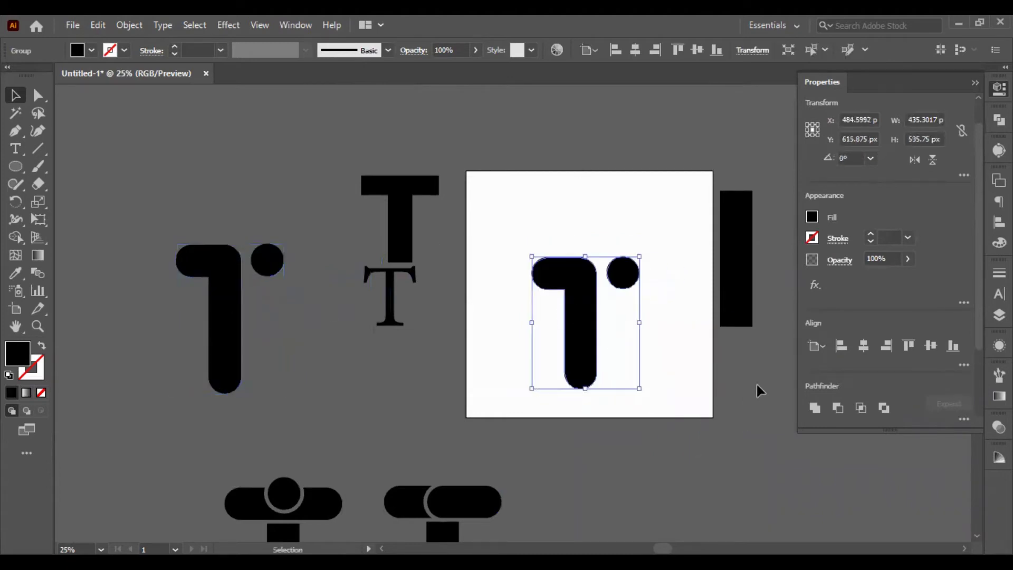
{"action": "left_click", "coordinate": [869, 351]}
{"action": "left_click", "coordinate": [927, 345]}
{"action": "left_click", "coordinate": [742, 391]}
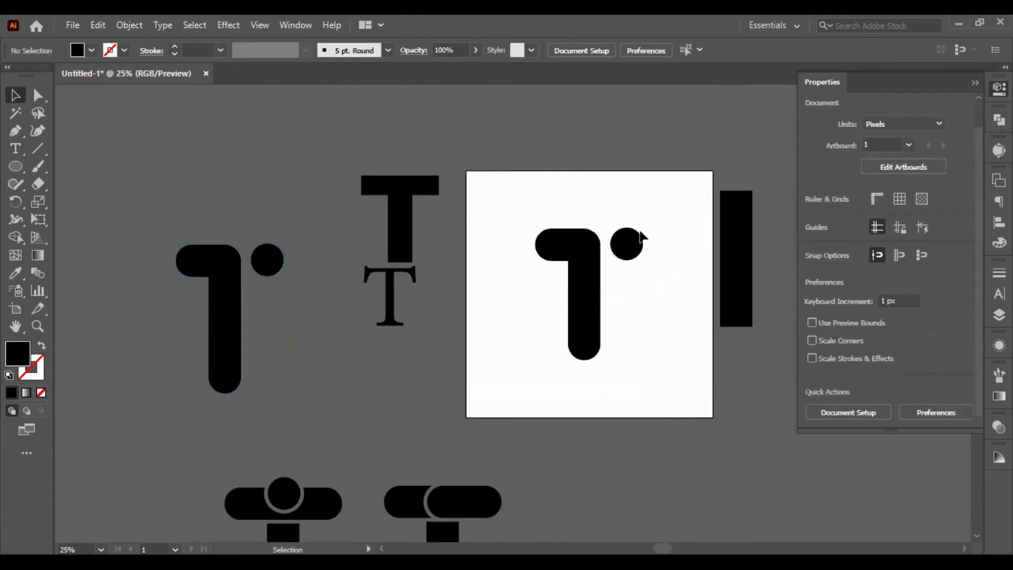
Examine the centred bent-bar design and the two T variations below the artboard.
{"action": "scroll", "coordinate": [640, 232], "scroll_direction": "up", "scroll_amount": 1}
{"action": "scroll", "coordinate": [639, 232], "scroll_direction": "up", "scroll_amount": 1}
{"action": "scroll", "coordinate": [628, 253], "scroll_direction": "down", "scroll_amount": 2}
{"action": "scroll", "coordinate": [323, 443], "scroll_direction": "down", "scroll_amount": 1}
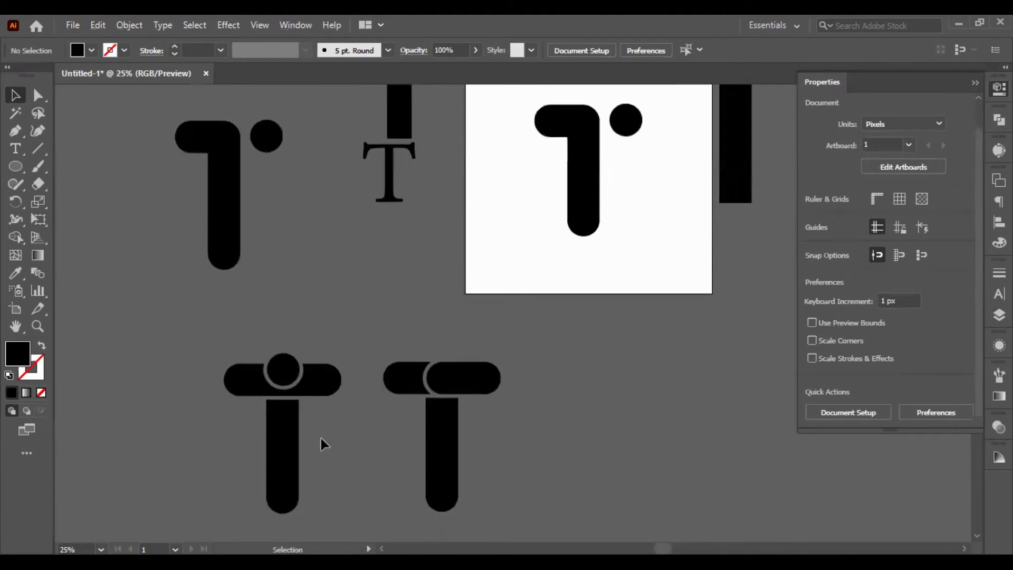
{"action": "scroll", "coordinate": [298, 416], "scroll_direction": "up", "scroll_amount": 2}
{"action": "scroll", "coordinate": [259, 360], "scroll_direction": "down", "scroll_amount": 2}
{"action": "scroll", "coordinate": [322, 327], "scroll_direction": "down", "scroll_amount": 1}
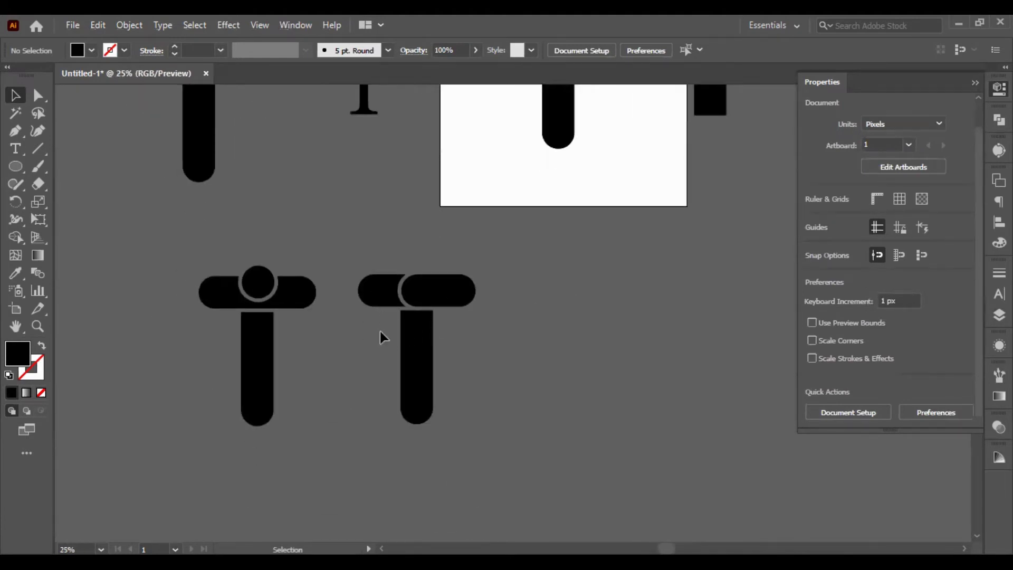
{"action": "scroll", "coordinate": [443, 335], "scroll_direction": "up", "scroll_amount": 4}
{"action": "scroll", "coordinate": [380, 330], "scroll_direction": "down", "scroll_amount": 2}
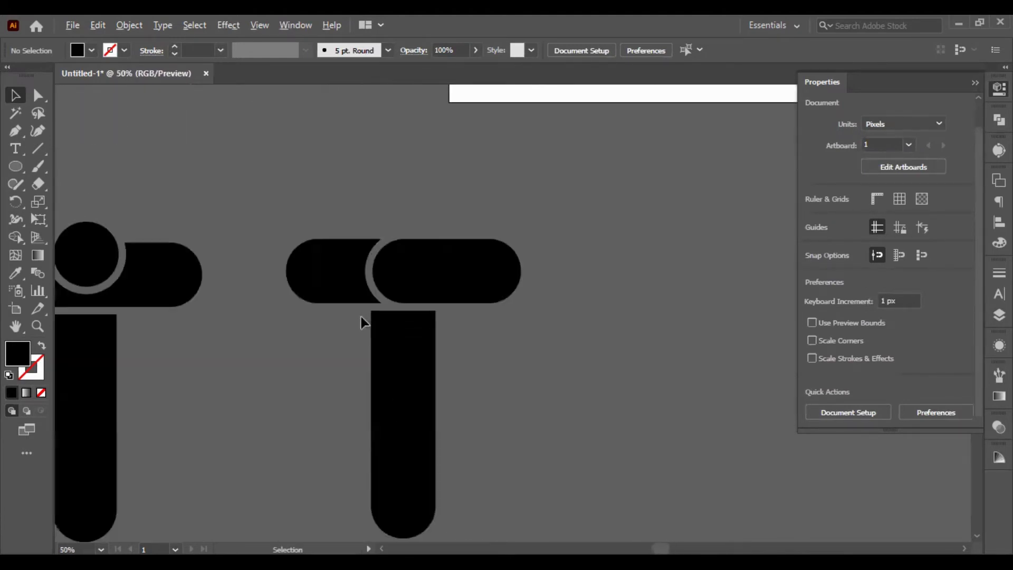
Shorten the raised-circle T's stem inside its group so that its rounded upper end sits just below the crossbar.
{"action": "scroll", "coordinate": [288, 353], "scroll_direction": "down", "scroll_amount": 2}
{"action": "scroll", "coordinate": [364, 323], "scroll_direction": "left", "scroll_amount": 1}
{"action": "scroll", "coordinate": [385, 310], "scroll_direction": "up", "scroll_amount": 3}
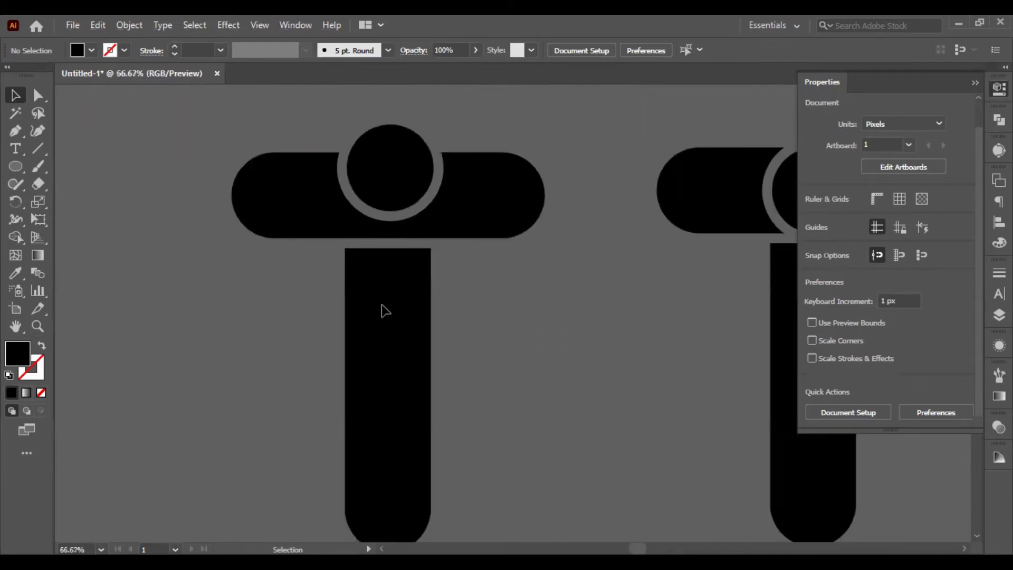
{"action": "double_click", "coordinate": [387, 313]}
{"action": "left_click", "coordinate": [387, 314]}
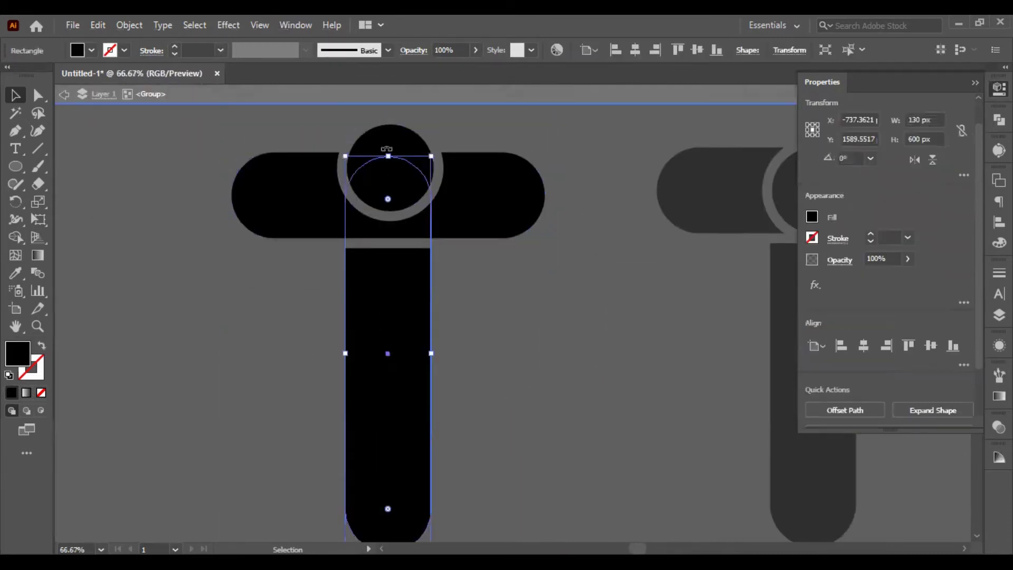
{"action": "left_click_drag", "start_coordinate": [388, 156], "coordinate": [374, 252]}
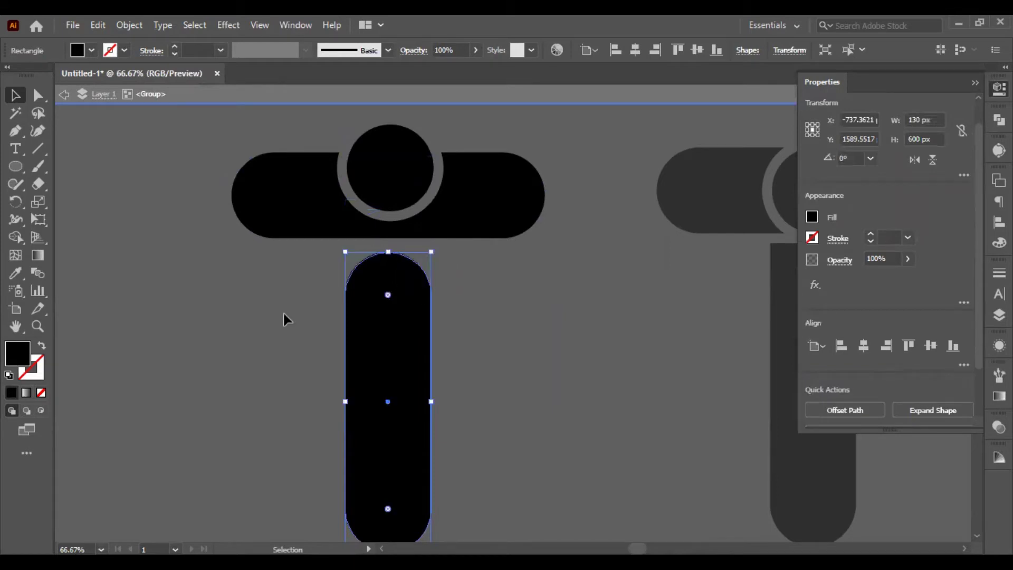
{"action": "double_click", "coordinate": [281, 318]}
Move the raised-circle T further left and tilt it by about 1.6°.
{"action": "scroll", "coordinate": [281, 319], "scroll_direction": "down", "scroll_amount": 3}
{"action": "left_click_drag", "start_coordinate": [310, 336], "coordinate": [299, 338]}
{"action": "left_click_drag", "start_coordinate": [330, 279], "coordinate": [268, 293]}
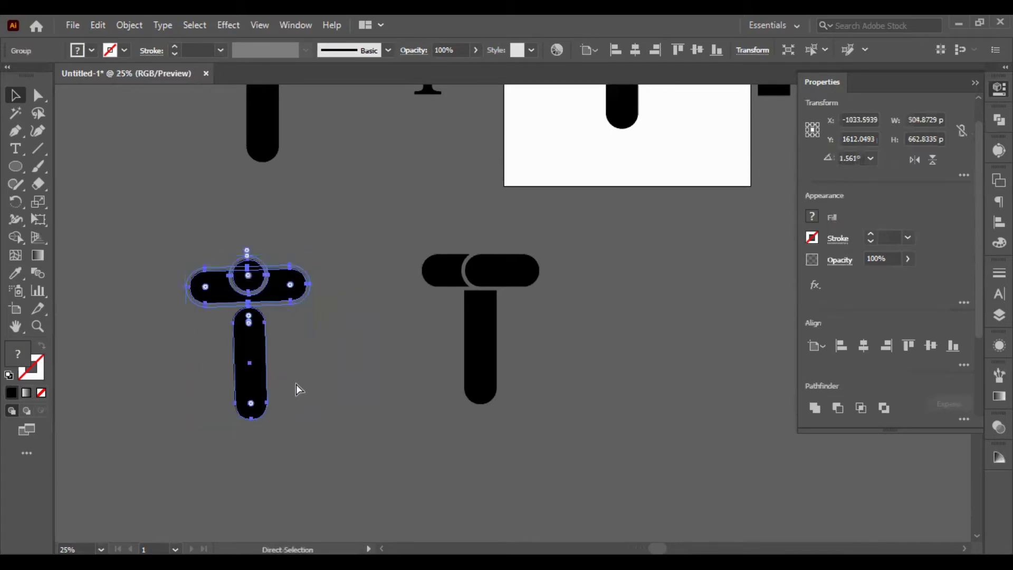
Scale the bent-bar design on the artboard down about its centre to about 354 × 435 px.
{"action": "left_click", "coordinate": [331, 339]}
{"action": "scroll", "coordinate": [327, 341], "scroll_direction": "right", "scroll_amount": 3}
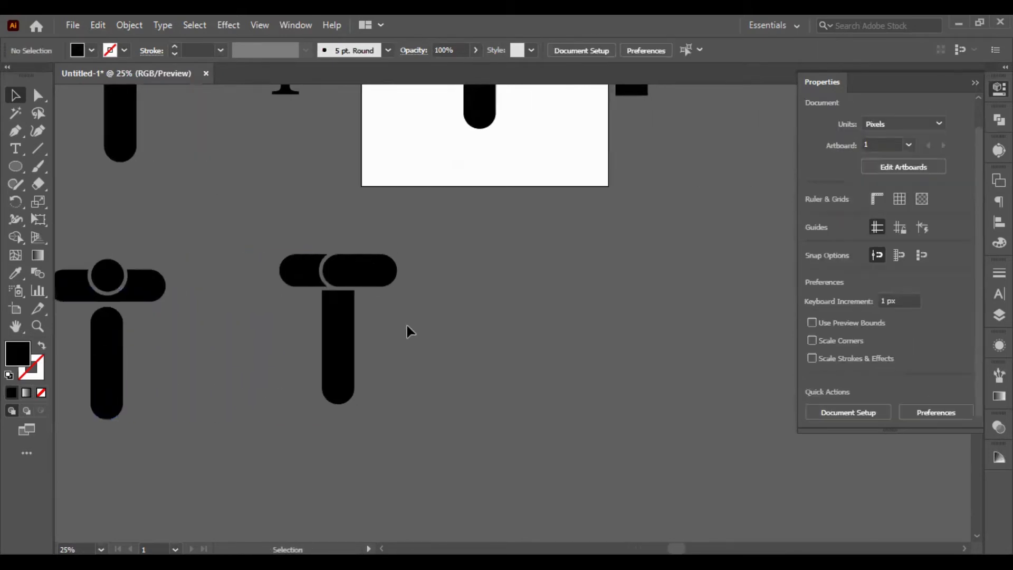
{"action": "scroll", "coordinate": [406, 359], "scroll_direction": "up", "scroll_amount": 5}
{"action": "scroll", "coordinate": [530, 217], "scroll_direction": "up", "scroll_amount": 1, "text": "alt"}
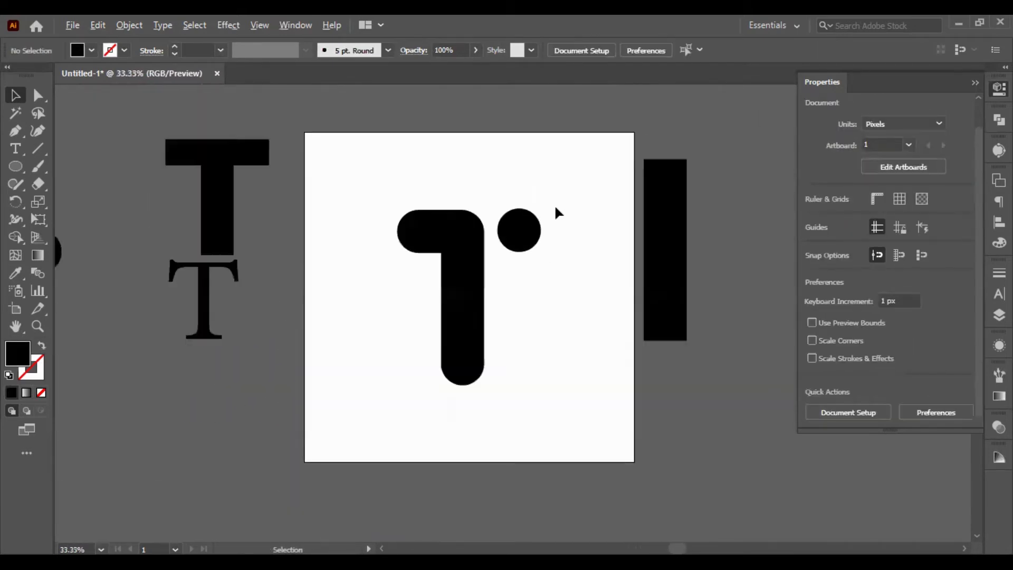
{"action": "left_click", "coordinate": [471, 262]}
{"action": "left_click_drag", "start_coordinate": [540, 214], "coordinate": [529, 226]}
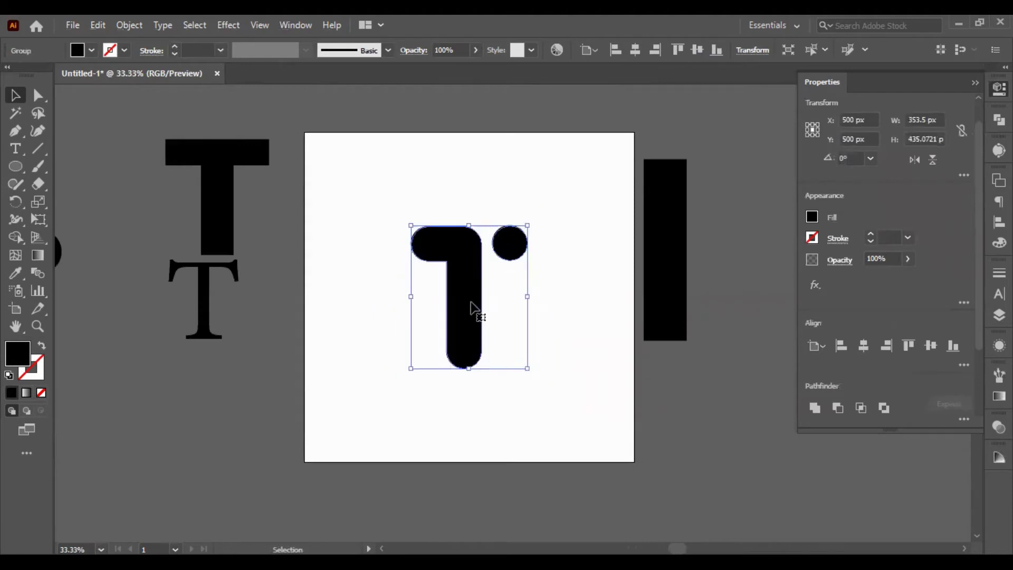
Shrink the centred bent-bar design about its centre to about 304 × 374 px.
{"action": "scroll", "coordinate": [475, 264], "scroll_direction": "up", "scroll_amount": 2, "text": "alt"}
{"action": "left_click", "coordinate": [597, 258]}
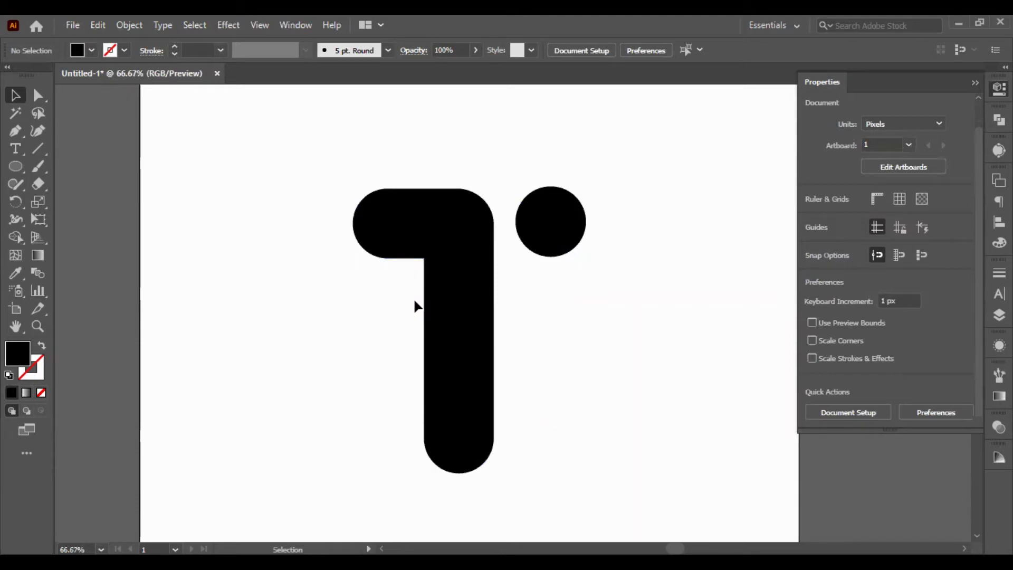
{"action": "left_click", "coordinate": [478, 314]}
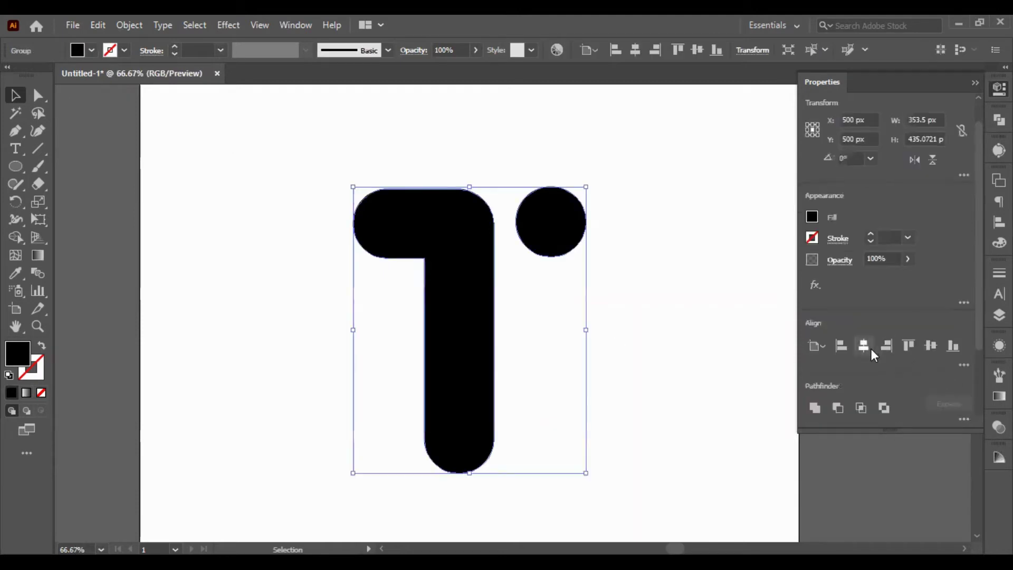
{"action": "left_click", "coordinate": [664, 327]}
{"action": "key", "text": "ctrl+minus"}
{"action": "key", "text": "ctrl+minus"}
{"action": "left_click", "coordinate": [533, 279]}
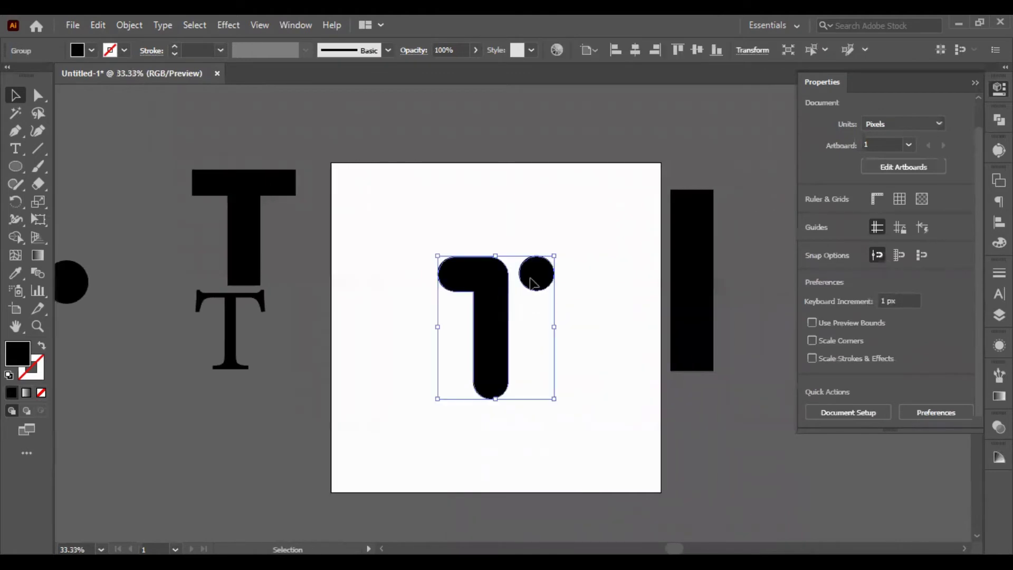
{"action": "left_click_drag", "start_coordinate": [554, 256], "coordinate": [547, 265]}
{"action": "left_click", "coordinate": [569, 259]}
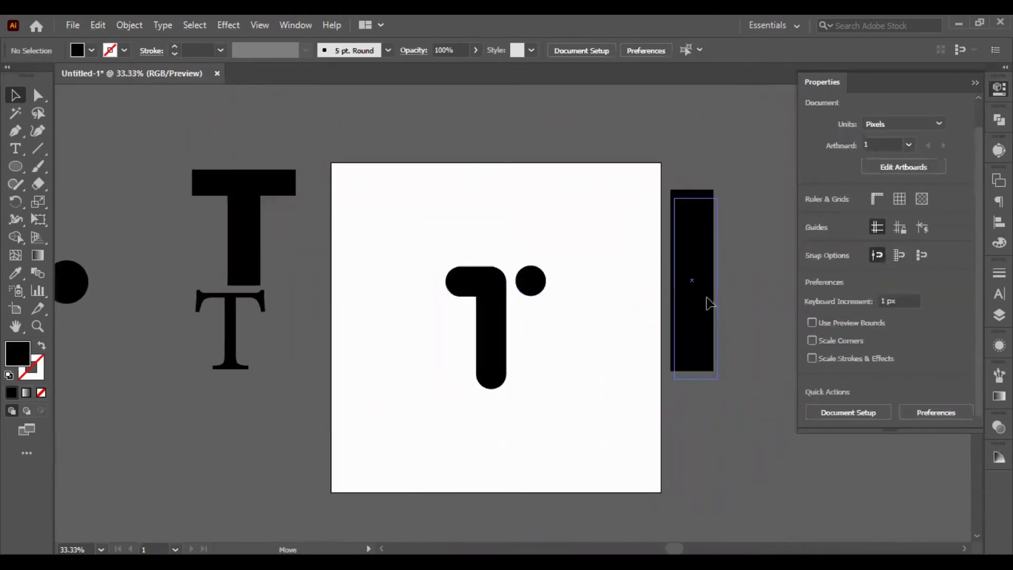
Delete the spare black bar beside the artboard.
{"action": "left_click", "coordinate": [709, 317]}
{"action": "key", "text": "Delete"}
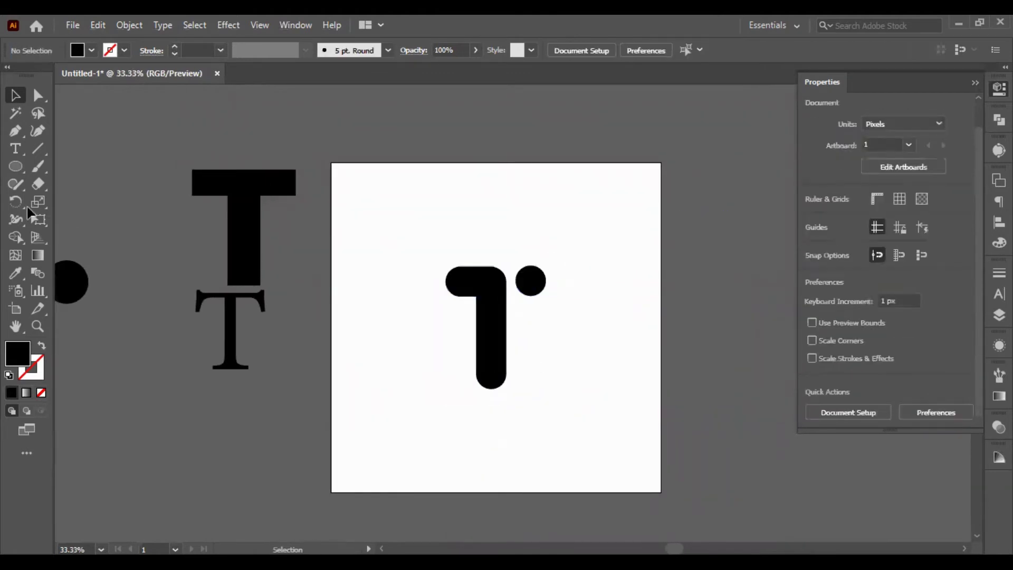
Draw a black rectangle of about 1004 × 1010 px over the artboard and send it behind the bent-bar design.
{"action": "left_click", "coordinate": [16, 167]}
{"action": "left_click_drag", "start_coordinate": [16, 166], "coordinate": [55, 166]}
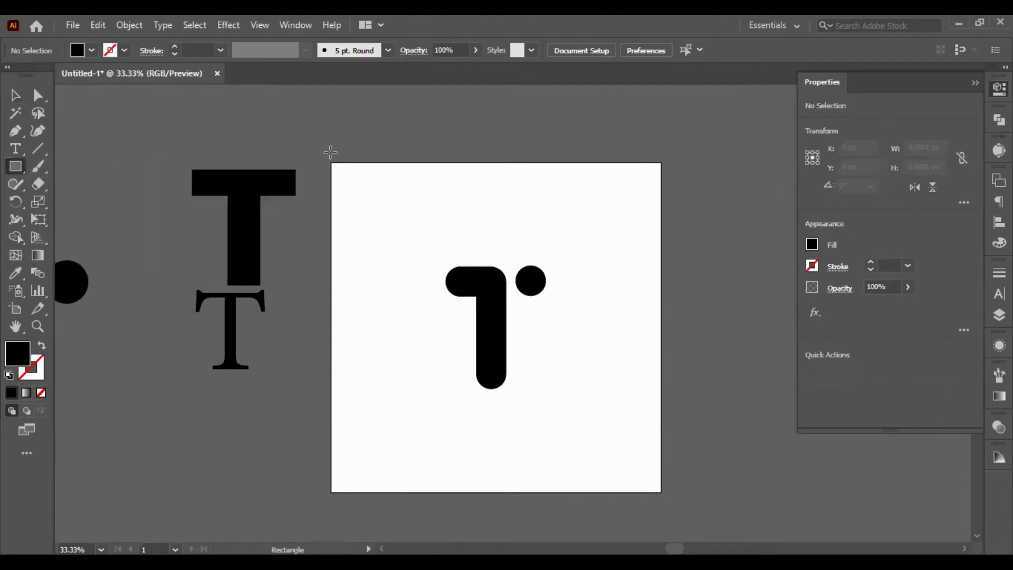
{"action": "left_click_drag", "start_coordinate": [327, 159], "coordinate": [662, 494]}
{"action": "left_click", "coordinate": [14, 95]}
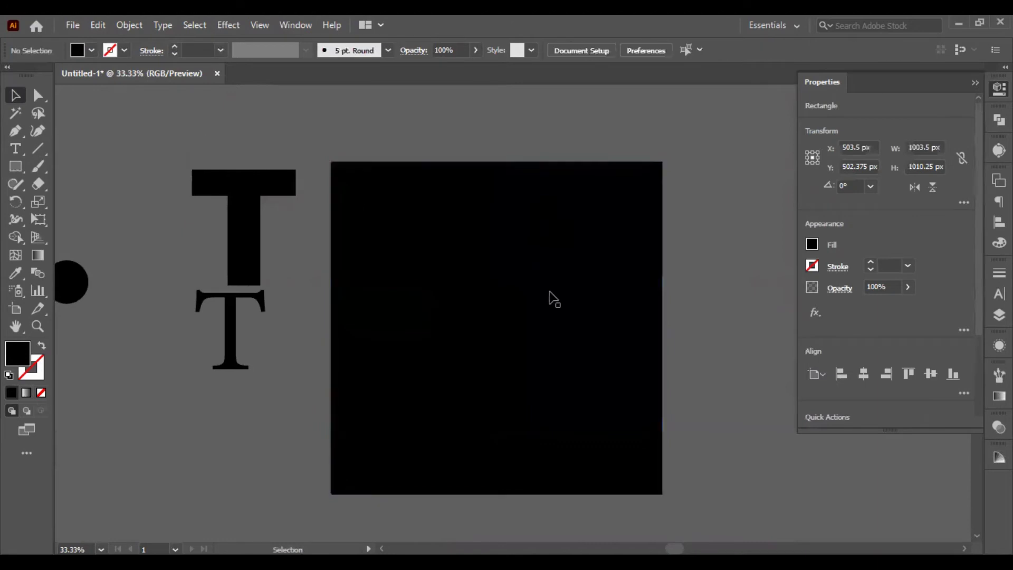
{"action": "left_click", "coordinate": [551, 298]}
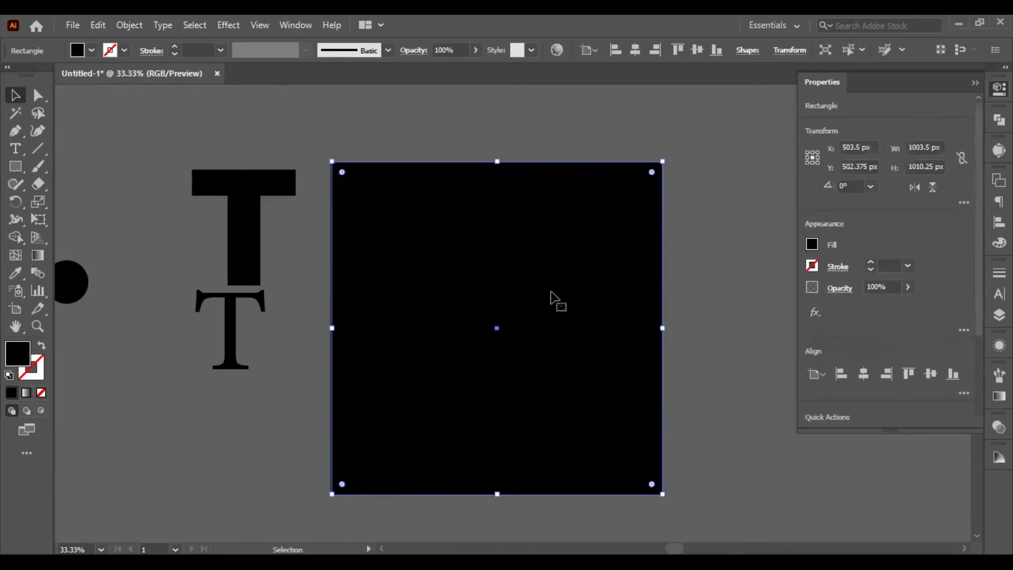
Fill the grouped bent-bar design with a muted grey-blue and deselect it.
{"action": "left_click", "coordinate": [484, 311]}
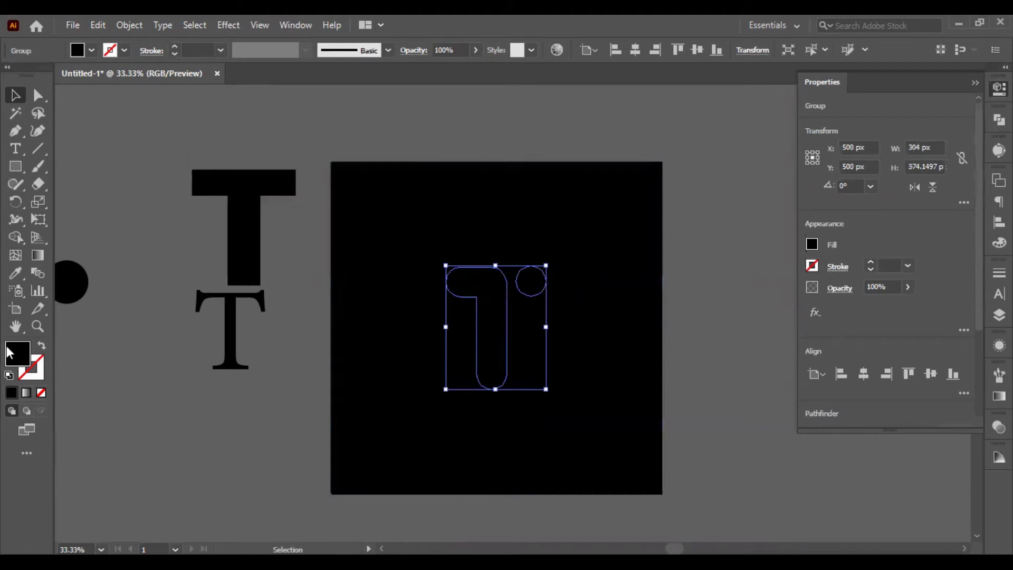
{"action": "left_click", "coordinate": [907, 215]}
{"action": "key", "text": "ctrl+shift+a"}
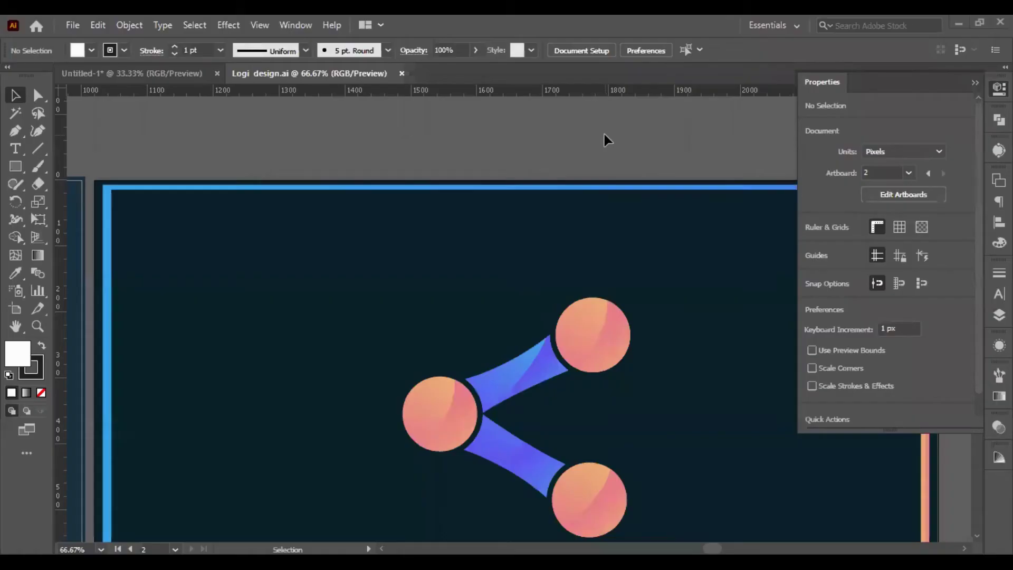
Examine the coloured share-node logo on both artboards of the Logi design.ai document.
{"action": "scroll", "coordinate": [588, 169], "scroll_direction": "down", "scroll_amount": 4}
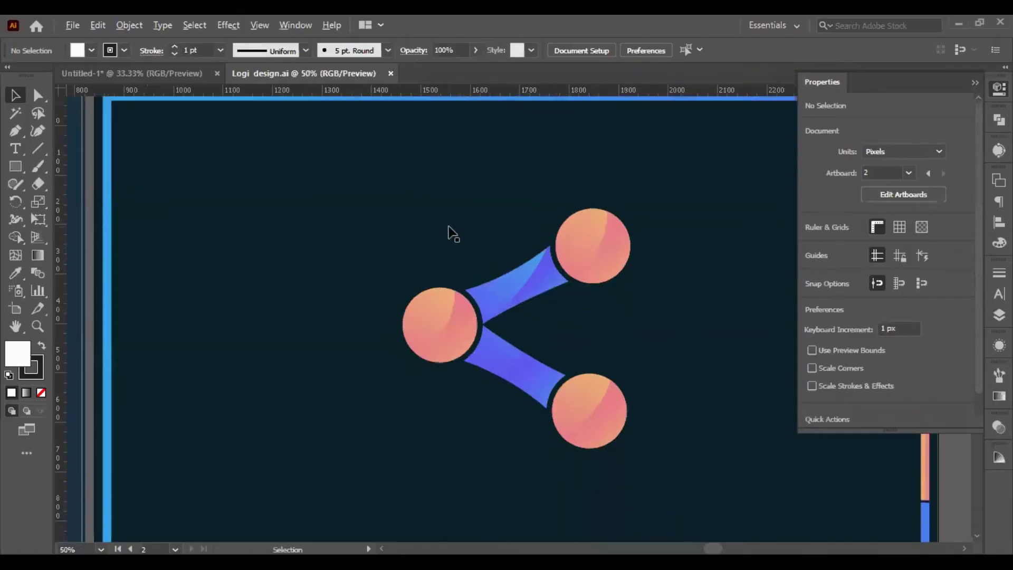
{"action": "key", "text": "ctrl+minus"}
{"action": "key", "text": "ctrl+minus"}
{"action": "key", "text": "ctrl+minus"}
{"action": "scroll", "coordinate": [448, 239], "scroll_direction": "left", "scroll_amount": 3}
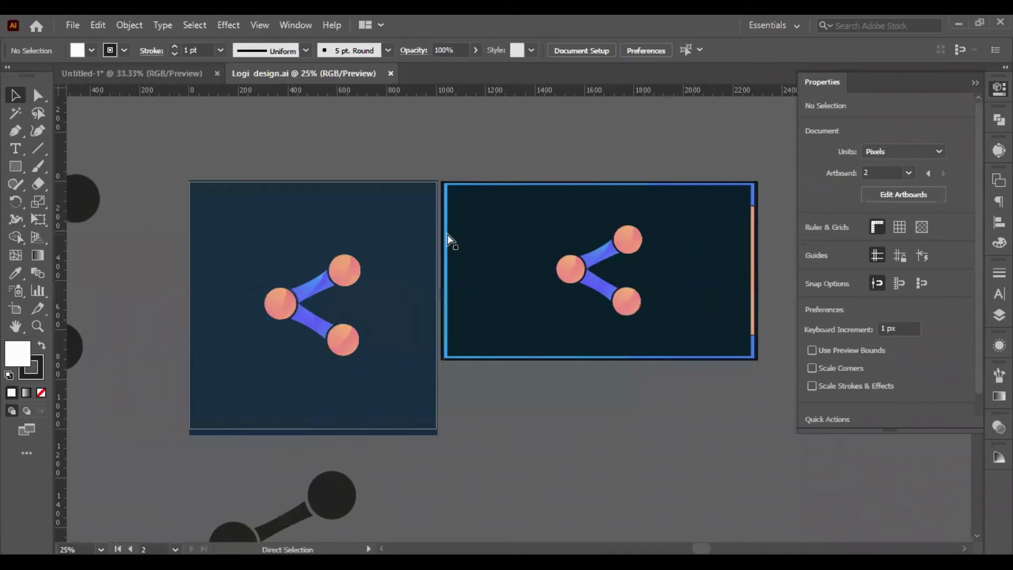
{"action": "left_click", "coordinate": [416, 206]}
{"action": "left_click", "coordinate": [628, 423]}
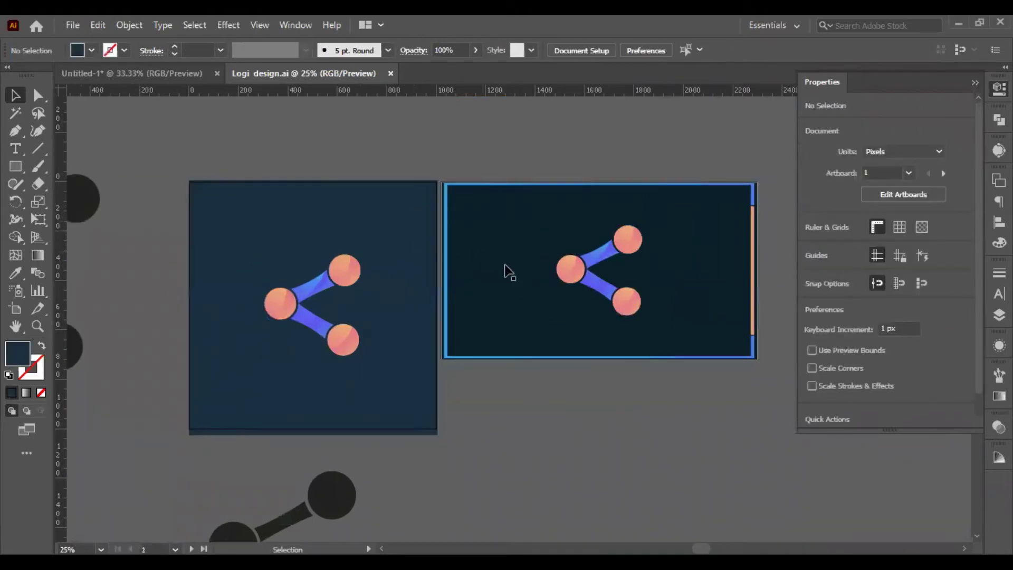
{"action": "scroll", "coordinate": [624, 220], "scroll_direction": "up", "scroll_amount": 5}
{"action": "left_click", "coordinate": [644, 301]}
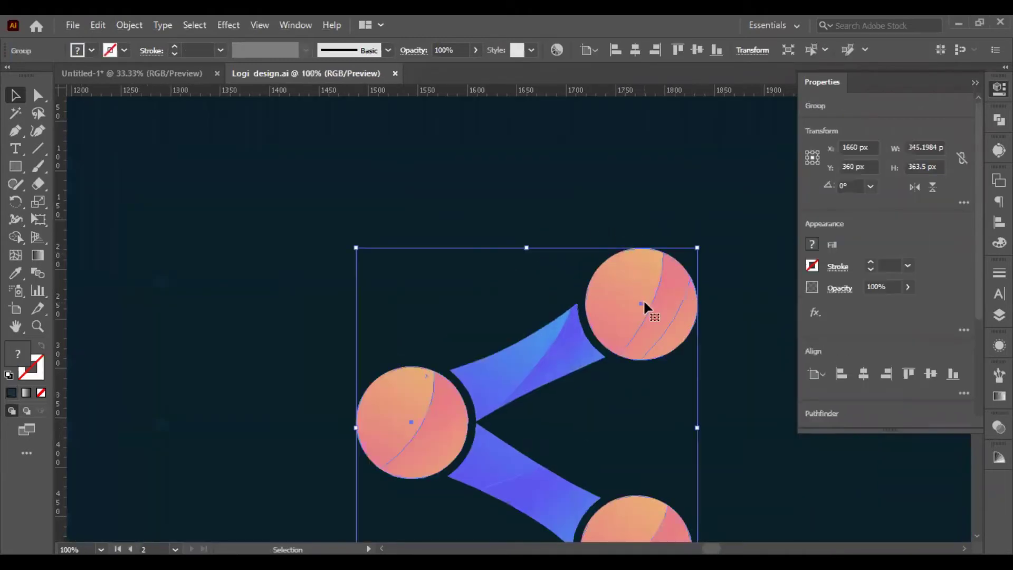
{"action": "scroll", "coordinate": [645, 303], "scroll_direction": "down", "scroll_amount": 2}
{"action": "key", "text": "a"}
{"action": "scroll", "coordinate": [479, 384], "scroll_direction": "left", "scroll_amount": 4}
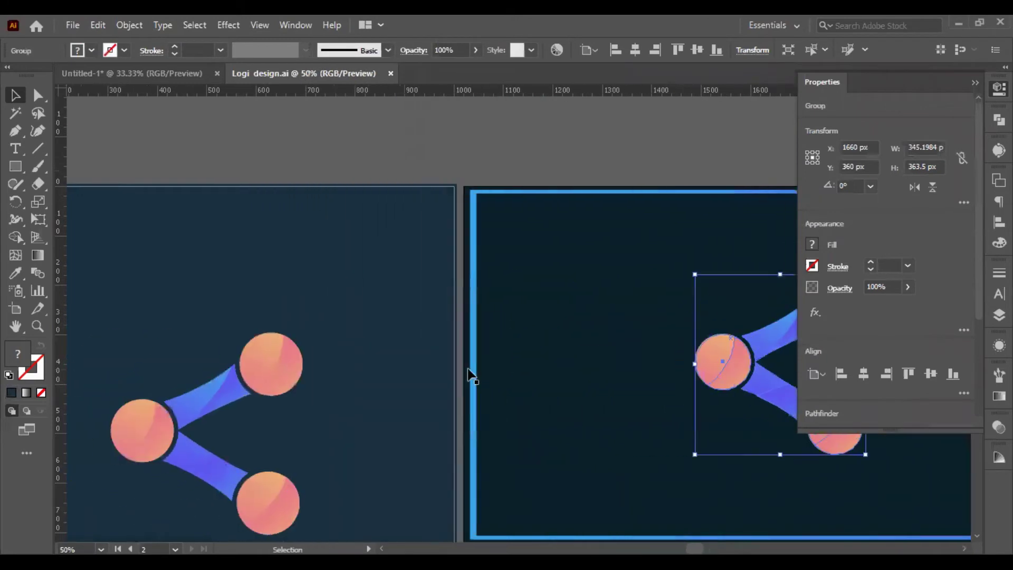
{"action": "scroll", "coordinate": [380, 414], "scroll_direction": "up", "scroll_amount": 2}
{"action": "scroll", "coordinate": [375, 414], "scroll_direction": "left", "scroll_amount": 3}
{"action": "scroll", "coordinate": [375, 422], "scroll_direction": "down", "scroll_amount": 3}
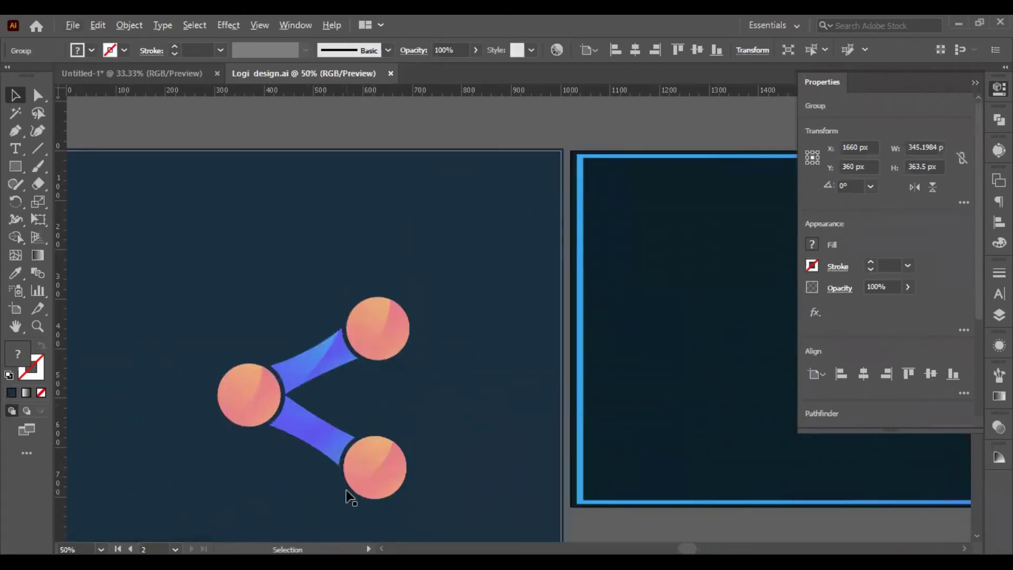
Copy the grouped share-node logo from the square artboard of Logi design.ai and deselect it.
{"action": "left_click", "coordinate": [345, 490]}
{"action": "left_click", "coordinate": [353, 480]}
{"action": "key", "text": "a"}
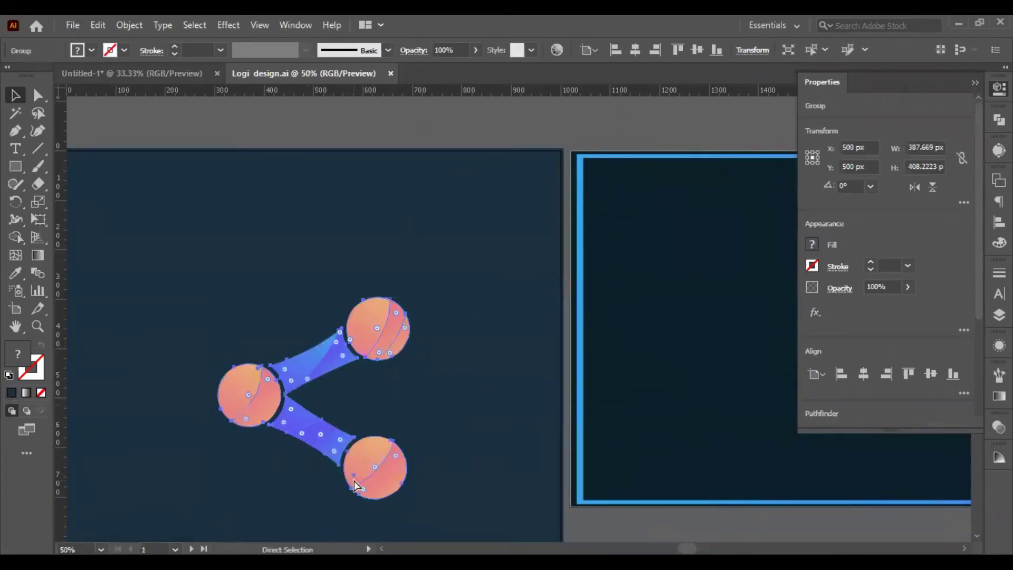
{"action": "left_click", "coordinate": [367, 135]}
{"action": "key", "text": "v"}
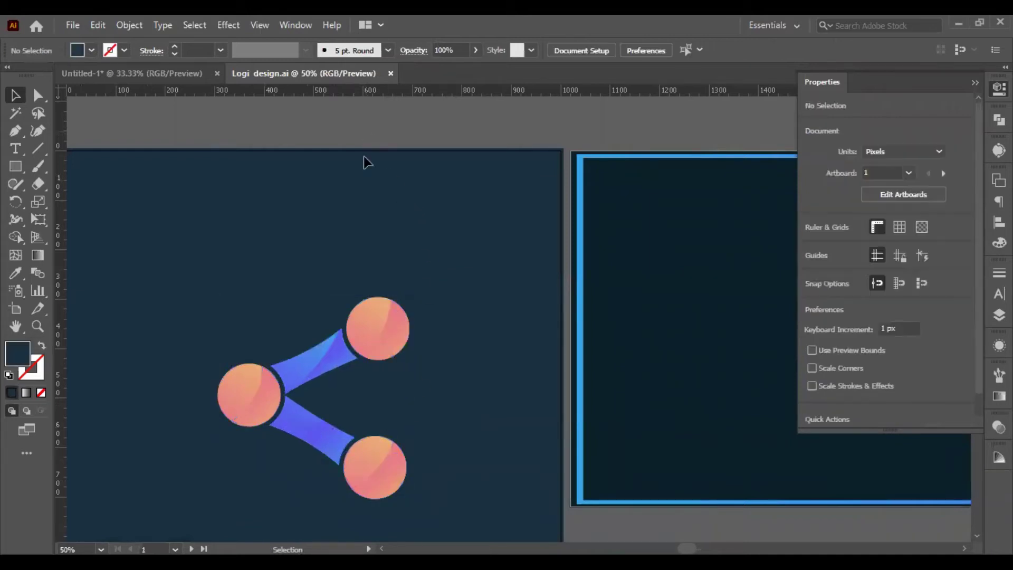
{"action": "scroll", "coordinate": [229, 375], "scroll_direction": "up", "scroll_amount": 3}
{"action": "scroll", "coordinate": [229, 376], "scroll_direction": "down", "scroll_amount": 3}
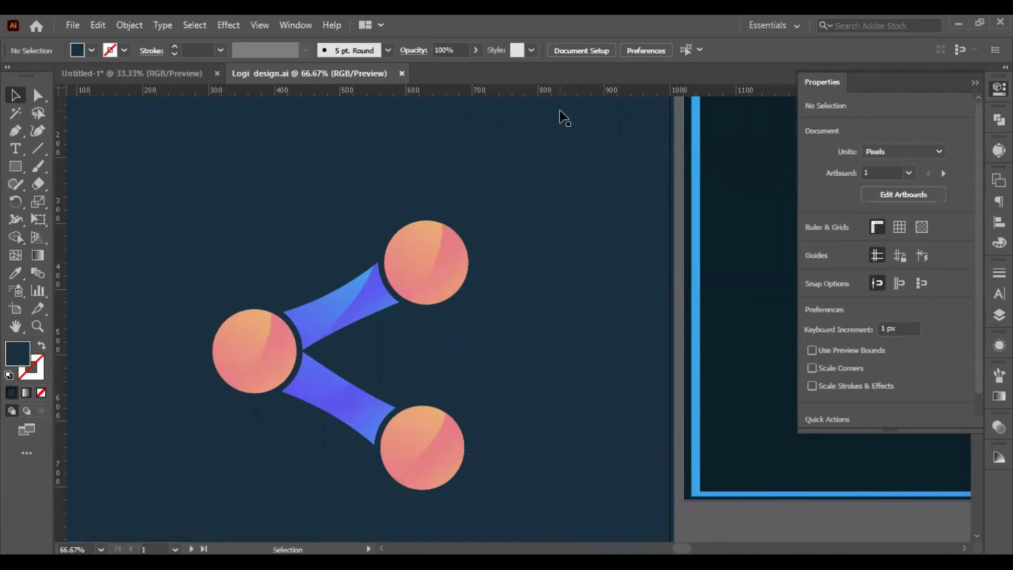
Switch back to the T logo document, paste the share-node logo and place it beside the black background square.
{"action": "left_click", "coordinate": [128, 78]}
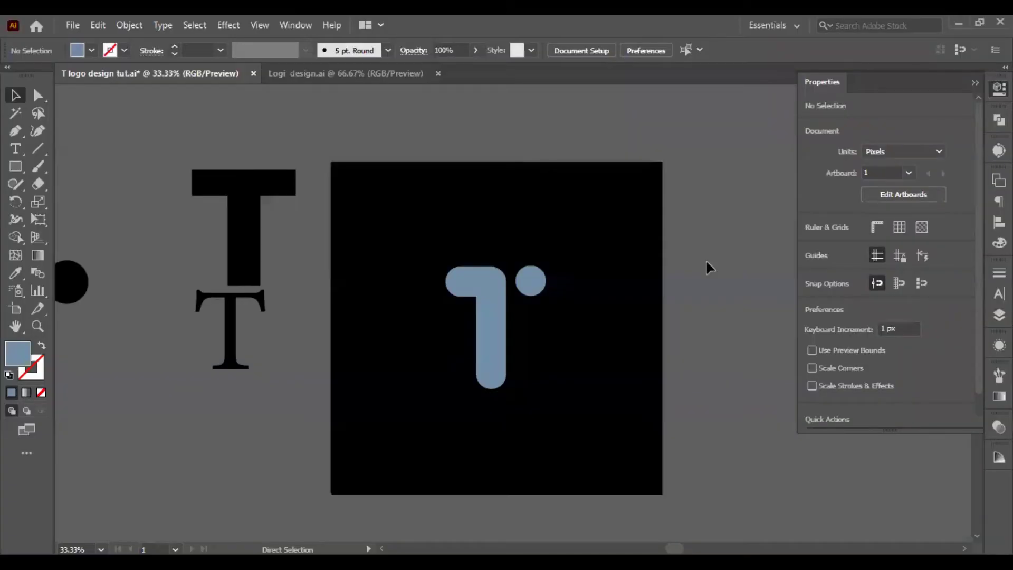
{"action": "scroll", "coordinate": [707, 267], "scroll_direction": "right", "scroll_amount": 3}
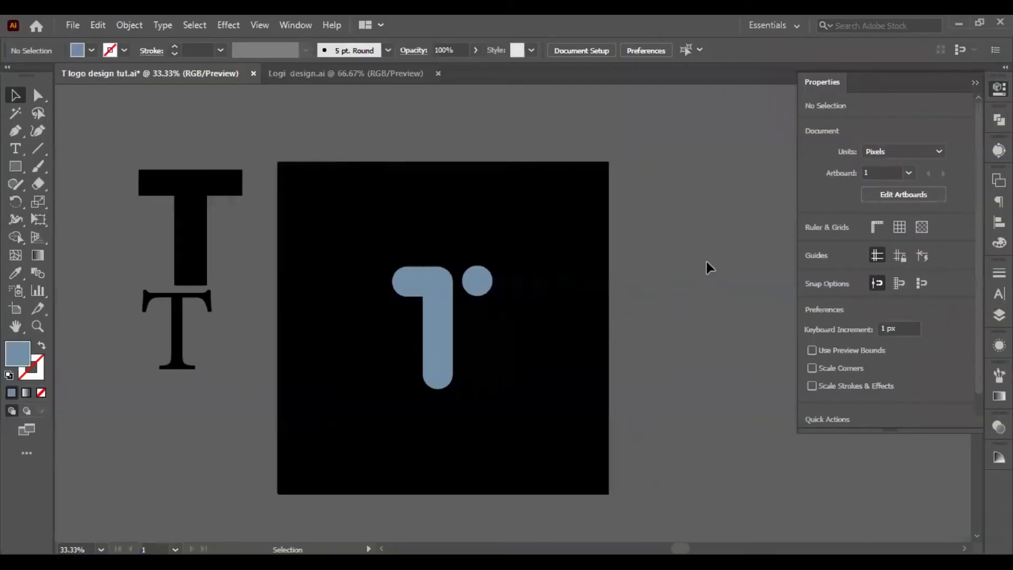
{"action": "scroll", "coordinate": [539, 320], "scroll_direction": "right", "scroll_amount": 1}
{"action": "key", "text": "ctrl+v"}
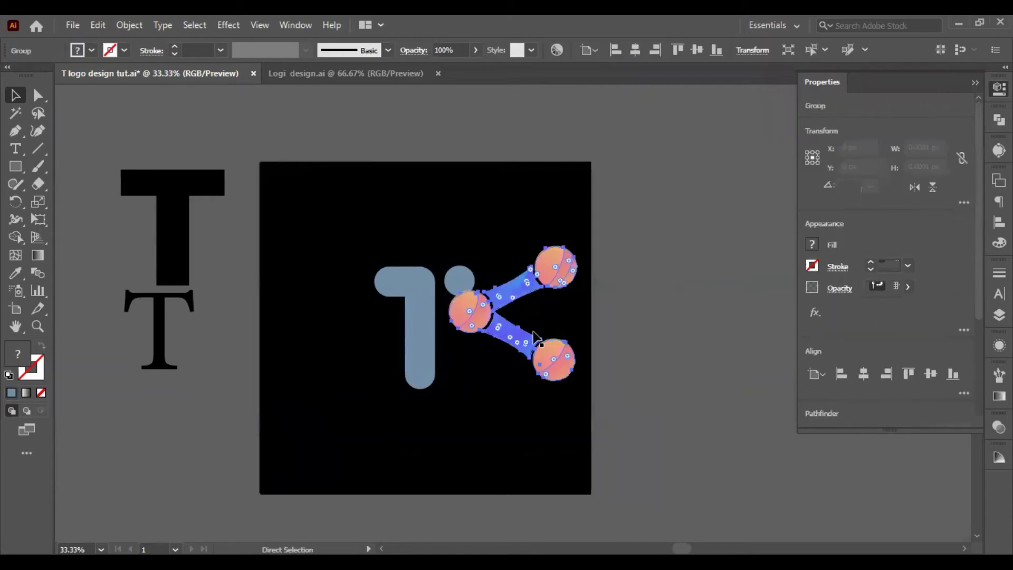
{"action": "left_click_drag", "start_coordinate": [510, 338], "coordinate": [705, 335]}
{"action": "left_click", "coordinate": [640, 248]}
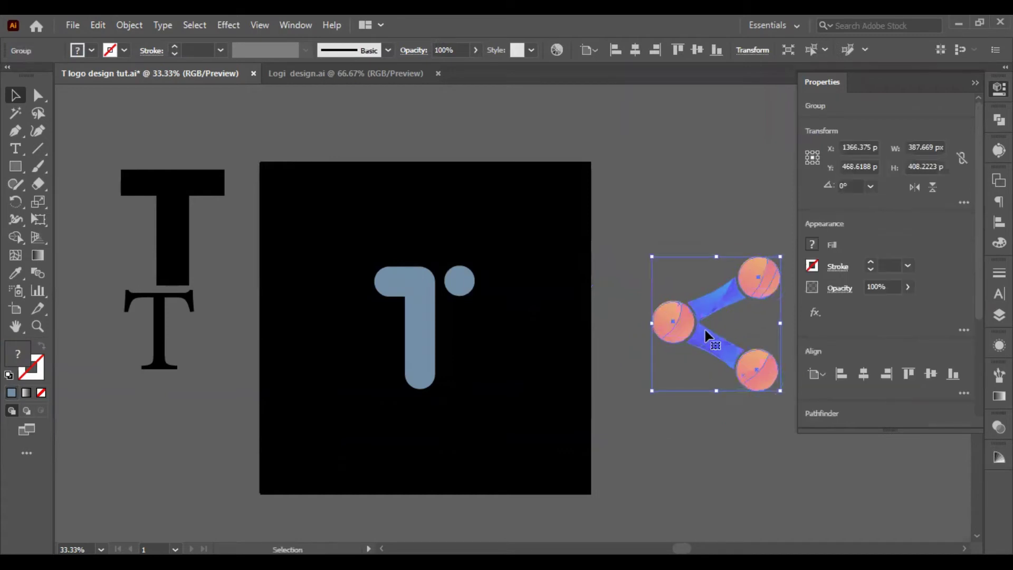
Ungroup the pasted share-node logo, try moving its upper connector and undo that move.
{"action": "left_click", "coordinate": [686, 224]}
{"action": "left_click_drag", "start_coordinate": [717, 298], "coordinate": [709, 258]}
{"action": "key", "text": "ctrl+z"}
{"action": "left_click", "coordinate": [707, 189]}
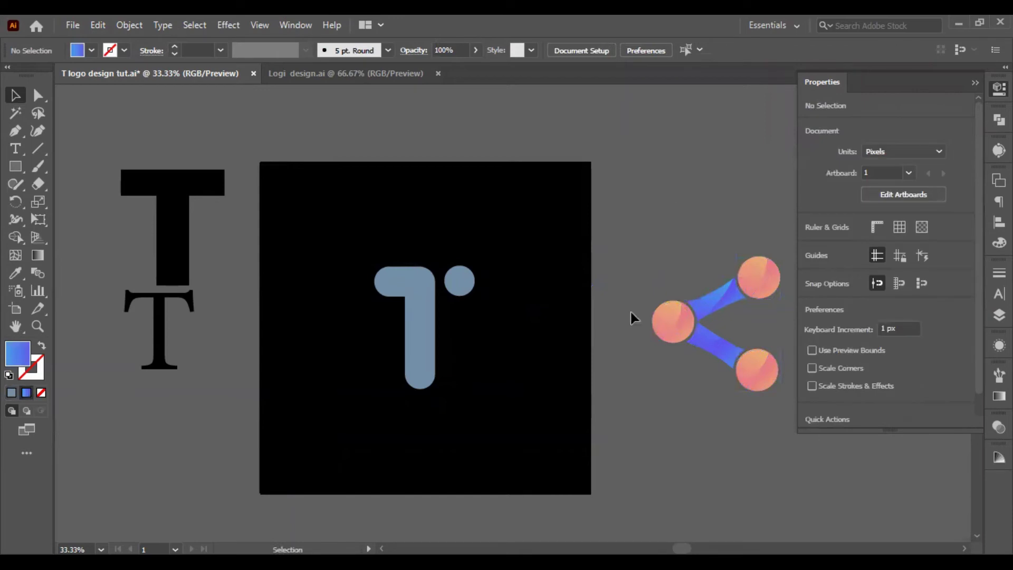
Ungroup the grey-blue T design so that its bent bar and dot are separate objects.
{"action": "scroll", "coordinate": [406, 285], "scroll_direction": "up", "scroll_amount": 1}
{"action": "left_click", "coordinate": [411, 290]}
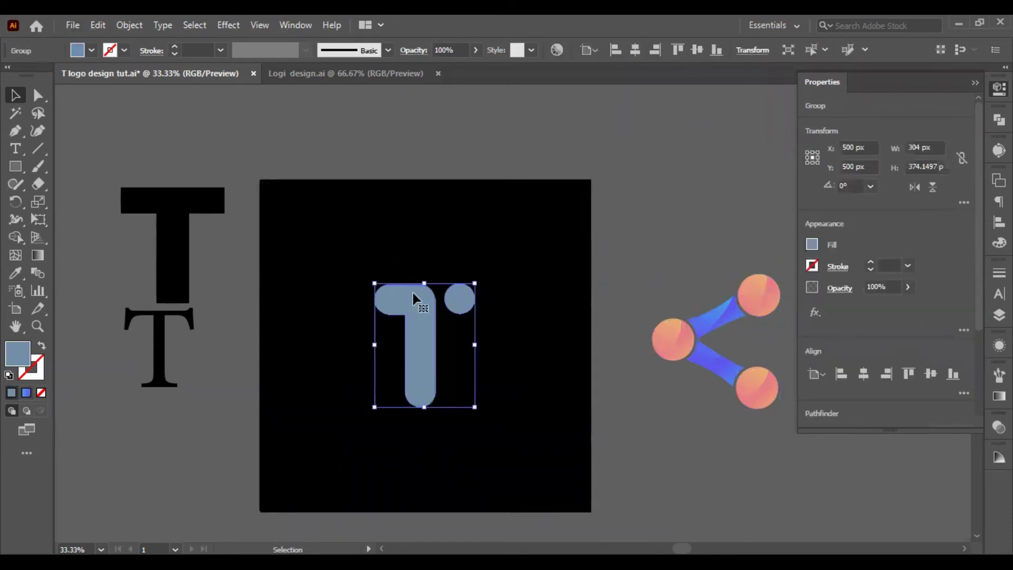
{"action": "left_click", "coordinate": [208, 410]}
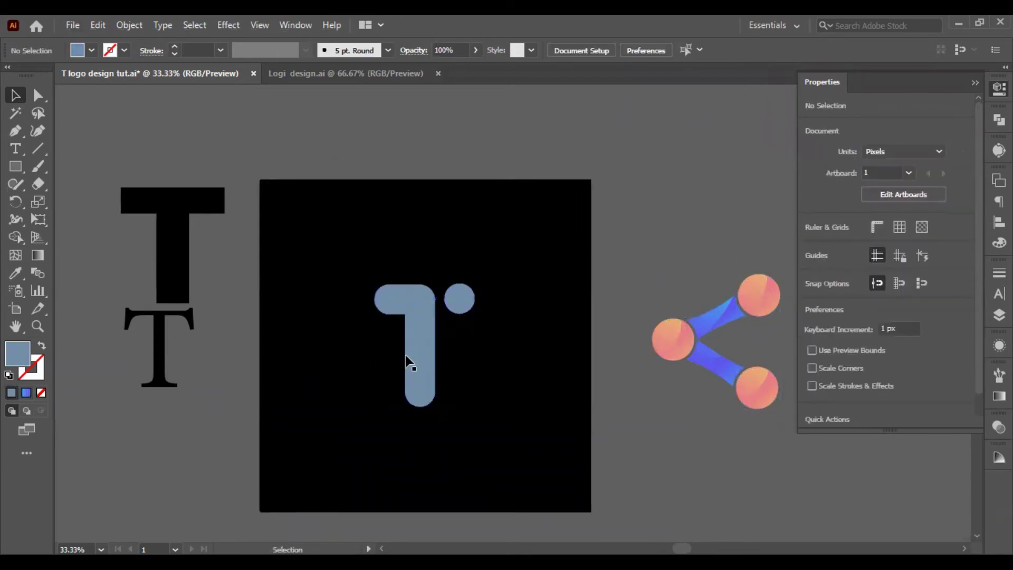
Fill the bent bar with the blue-to-purple gradient sampled from the share-node logo's connector.
{"action": "left_click", "coordinate": [416, 365]}
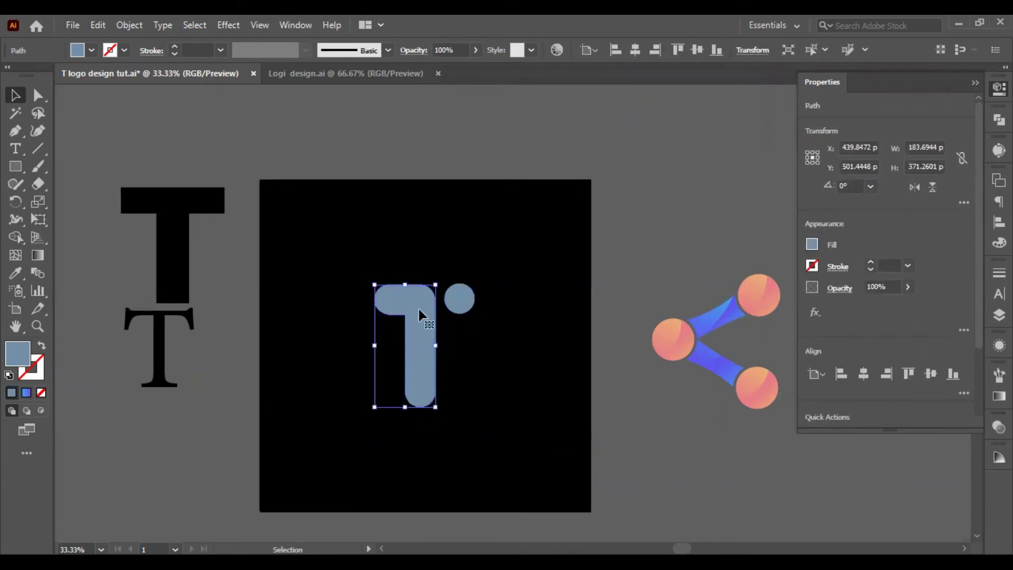
{"action": "left_click", "coordinate": [15, 272]}
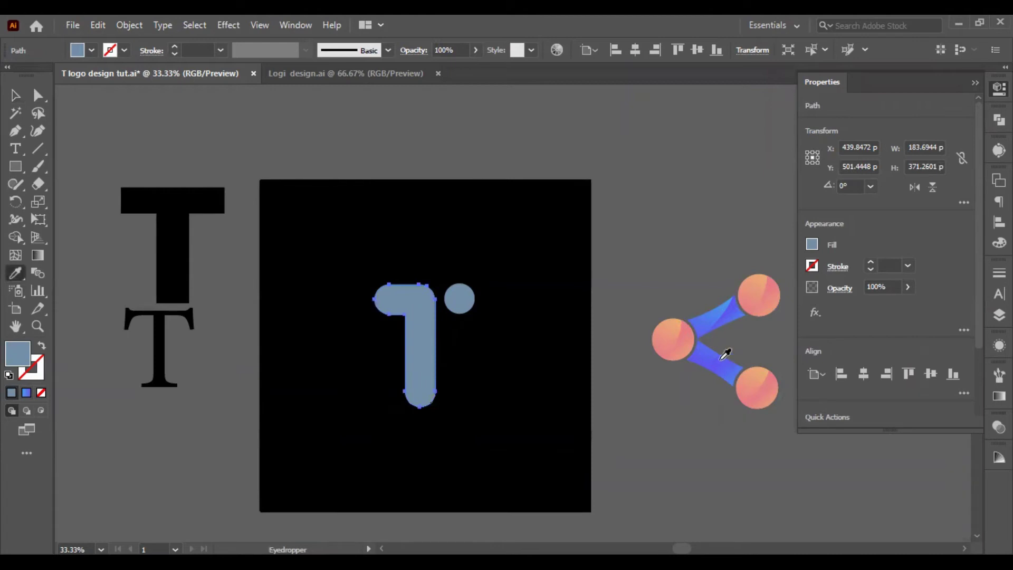
{"action": "left_click", "coordinate": [27, 393]}
{"action": "left_click", "coordinate": [15, 96]}
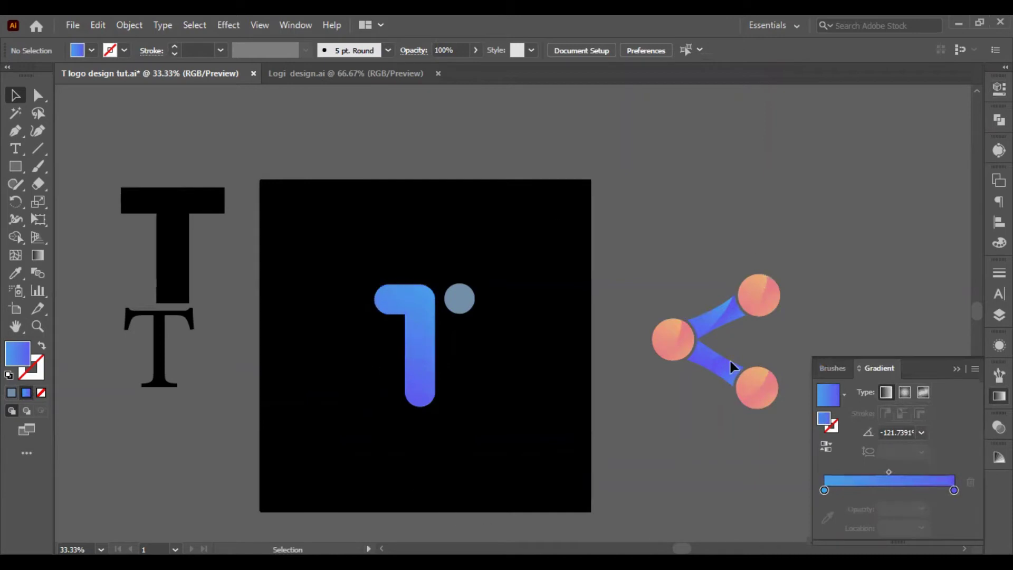
Inspect the gradient fills of the share-node logo's upper connector and upper circle.
{"action": "left_click_drag", "start_coordinate": [796, 405], "coordinate": [789, 416]}
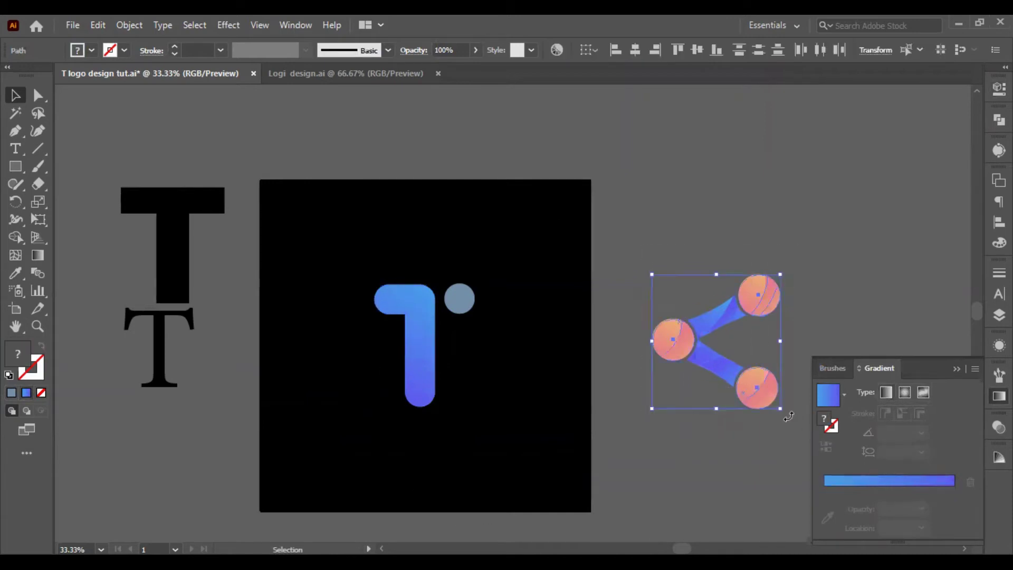
{"action": "left_click", "coordinate": [760, 503]}
{"action": "left_click", "coordinate": [697, 321]}
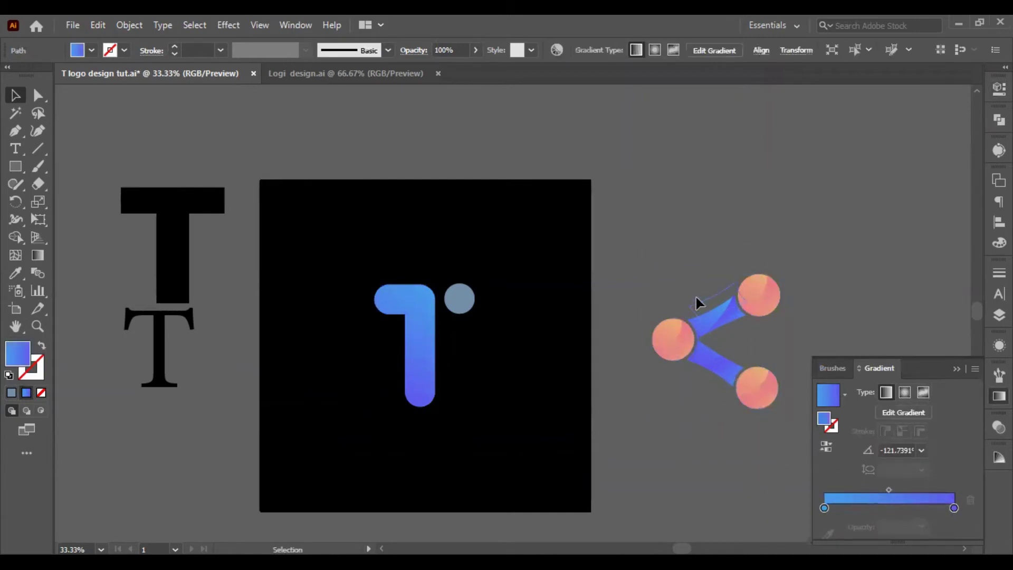
{"action": "key", "text": "ctrl+z"}
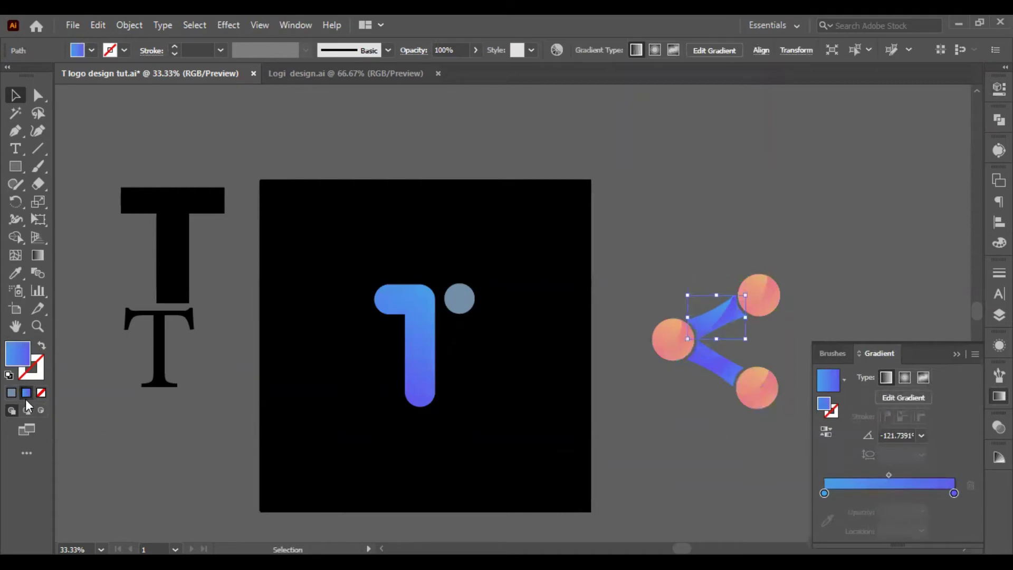
{"action": "left_click", "coordinate": [723, 406]}
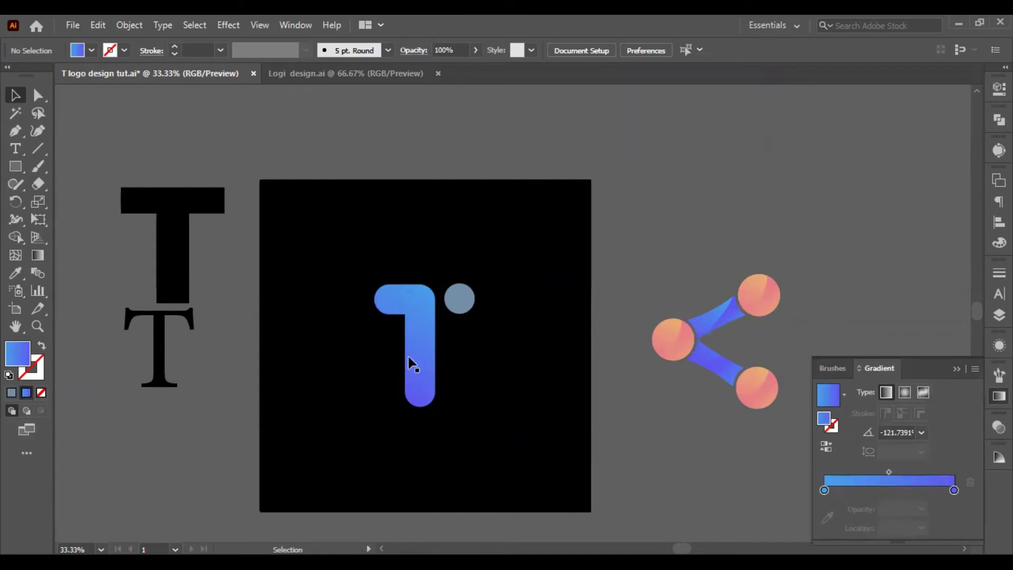
{"action": "left_click", "coordinate": [758, 290]}
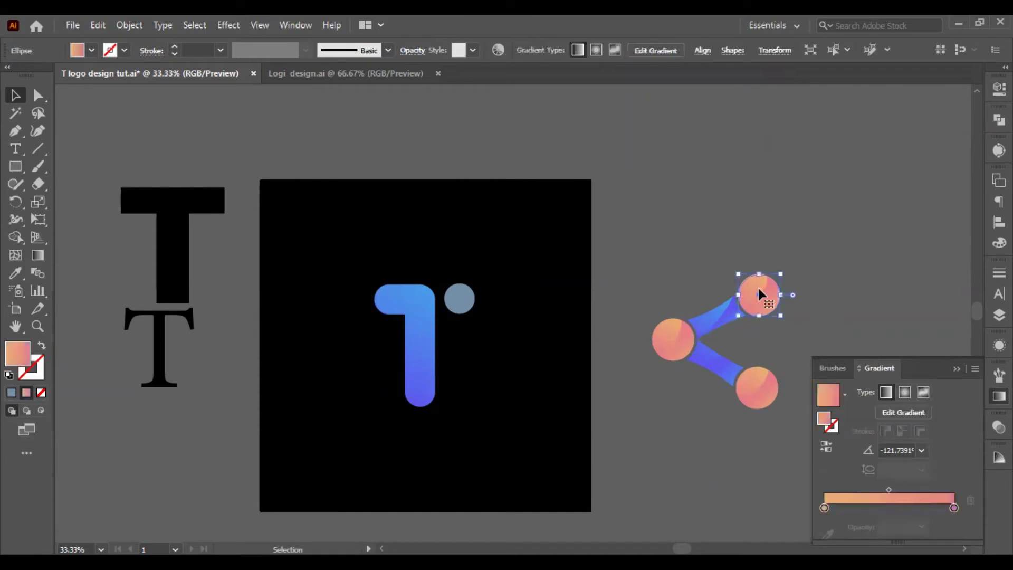
Fill the small circle beside the T shape with the orange-to-pink linear gradient of the reference circles.
{"action": "left_click", "coordinate": [460, 311]}
{"action": "left_click", "coordinate": [26, 392]}
{"action": "left_click", "coordinate": [441, 219]}
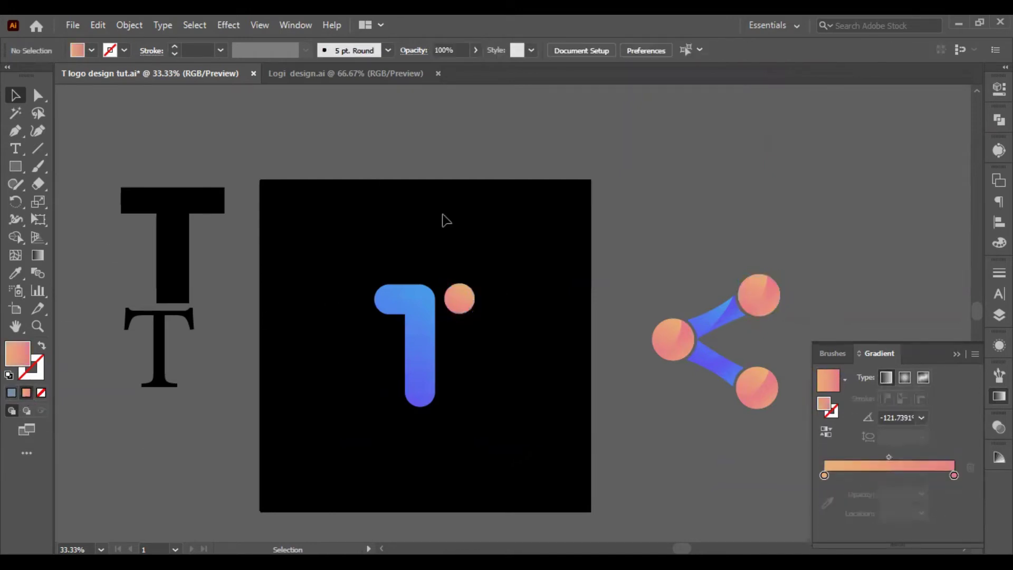
Examine the curved overlay shading on the reference icon's bars and circles and compare it with the T logo.
{"action": "scroll", "coordinate": [376, 230], "scroll_direction": "up", "scroll_amount": 2}
{"action": "scroll", "coordinate": [575, 385], "scroll_direction": "down", "scroll_amount": 2}
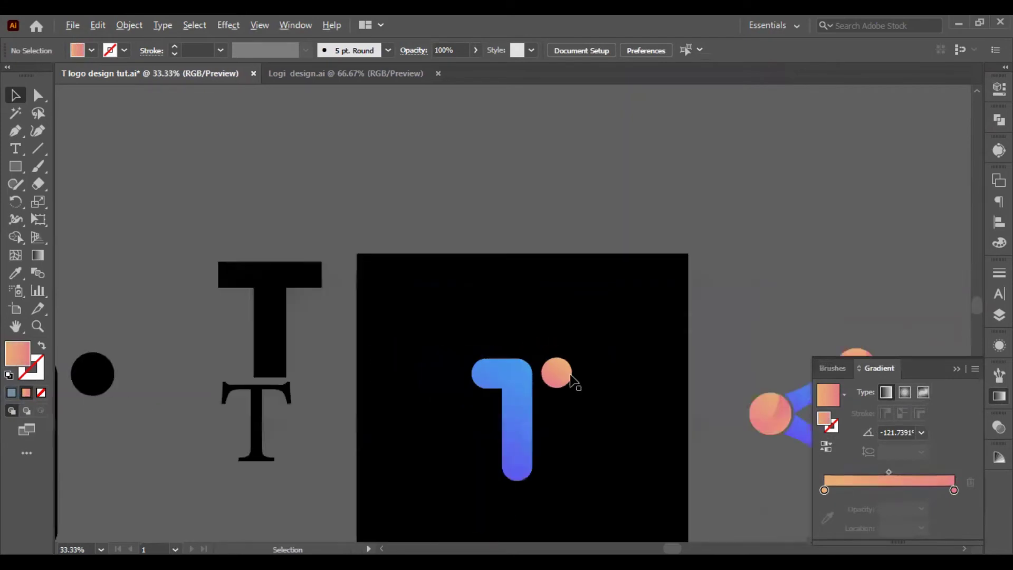
{"action": "scroll", "coordinate": [556, 402], "scroll_direction": "right", "scroll_amount": 4}
{"action": "scroll", "coordinate": [620, 309], "scroll_direction": "down", "scroll_amount": 2}
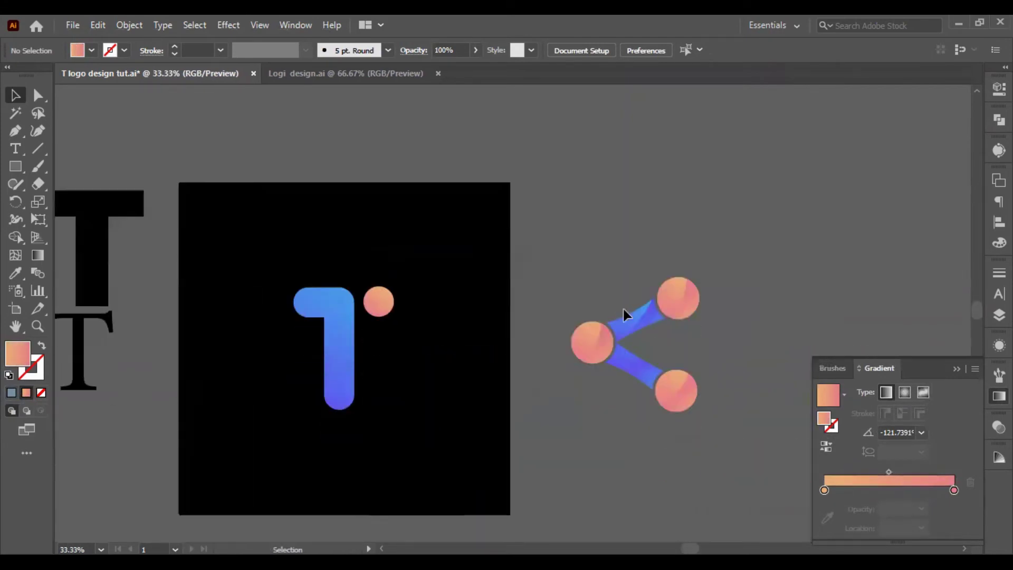
{"action": "scroll", "coordinate": [624, 312], "scroll_direction": "up", "scroll_amount": 4}
{"action": "scroll", "coordinate": [642, 306], "scroll_direction": "up", "scroll_amount": 1}
{"action": "scroll", "coordinate": [659, 248], "scroll_direction": "down", "scroll_amount": 1}
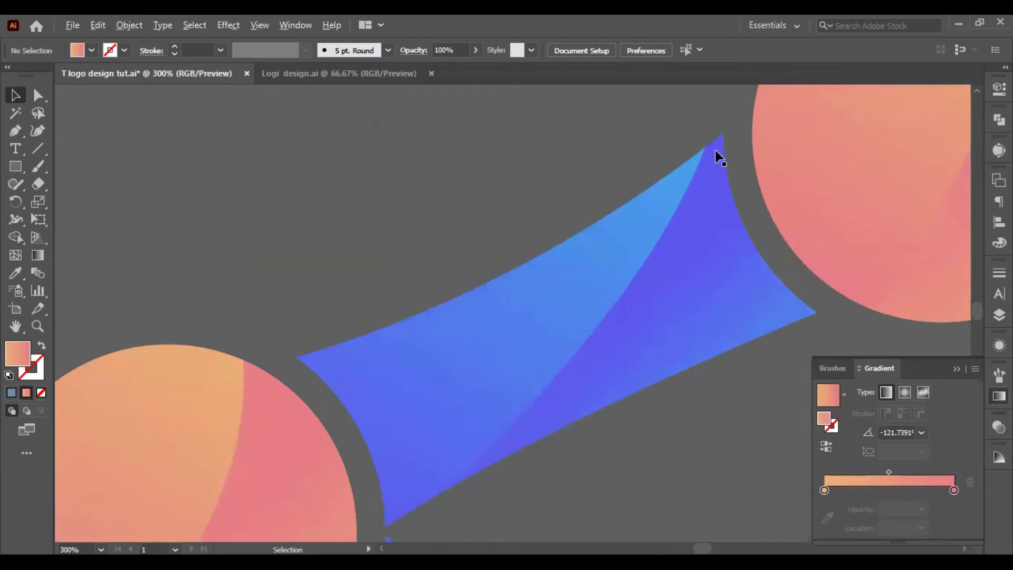
{"action": "key", "text": "ctrl"}
{"action": "scroll", "coordinate": [251, 369], "scroll_direction": "left", "scroll_amount": 2}
{"action": "scroll", "coordinate": [324, 383], "scroll_direction": "down", "scroll_amount": 6}
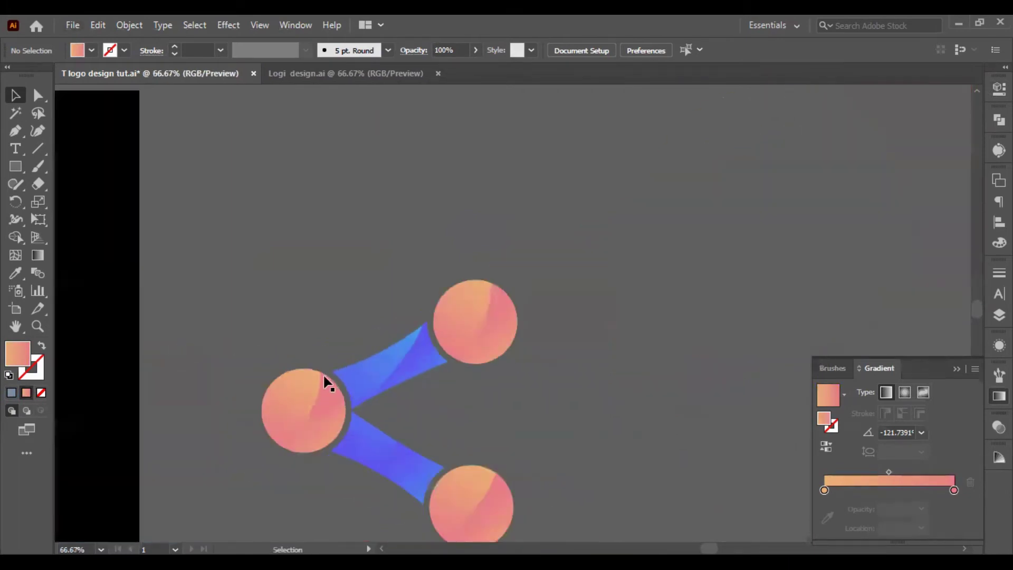
{"action": "scroll", "coordinate": [369, 348], "scroll_direction": "left", "scroll_amount": 2}
{"action": "scroll", "coordinate": [396, 342], "scroll_direction": "left", "scroll_amount": 2}
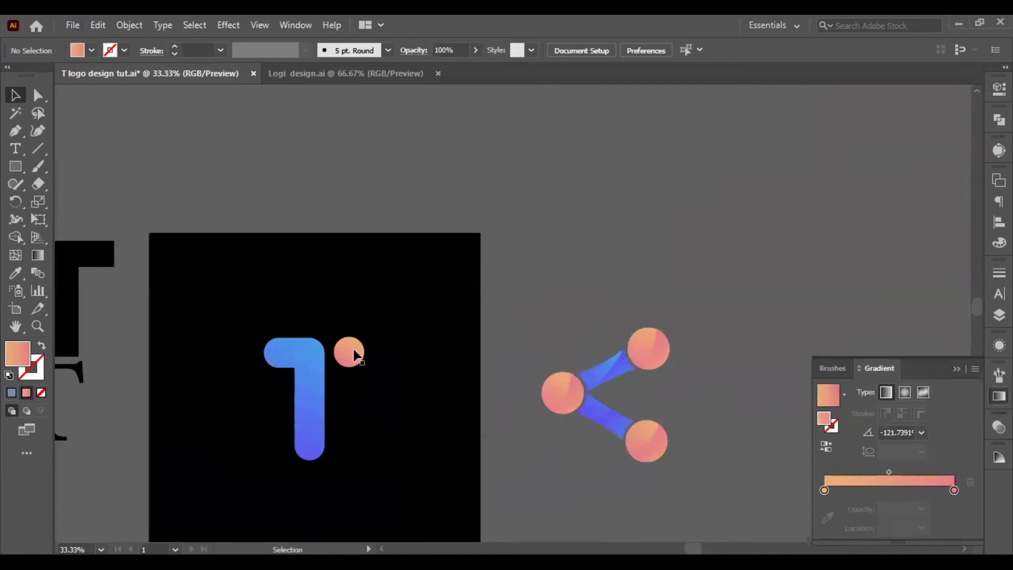
{"action": "scroll", "coordinate": [354, 354], "scroll_direction": "up", "scroll_amount": 2}
{"action": "scroll", "coordinate": [348, 358], "scroll_direction": "left", "scroll_amount": 2}
{"action": "scroll", "coordinate": [342, 369], "scroll_direction": "down", "scroll_amount": 2}
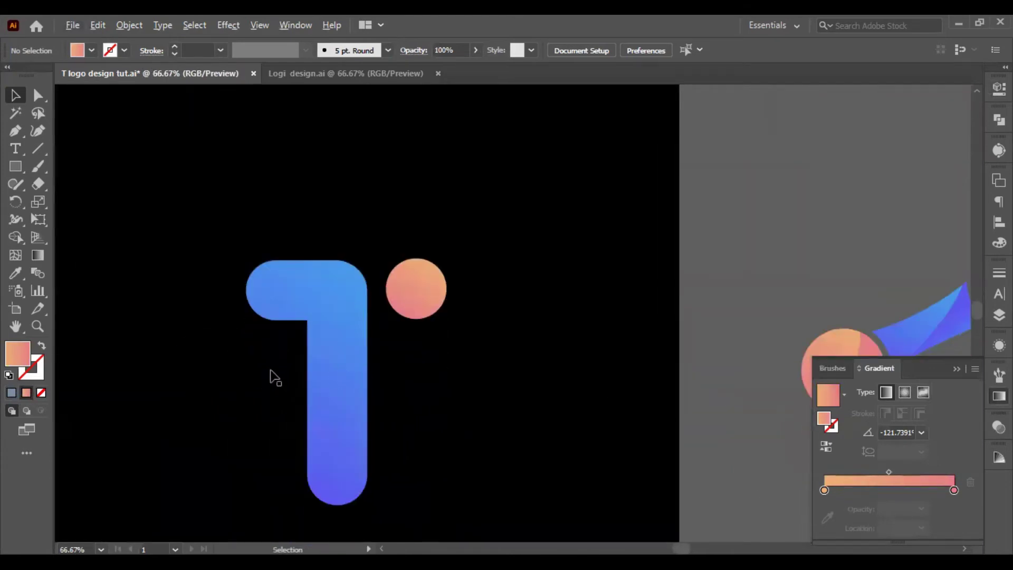
Try sampling the black background as the first gradient stop colour of the T shape.
{"action": "left_click", "coordinate": [340, 364]}
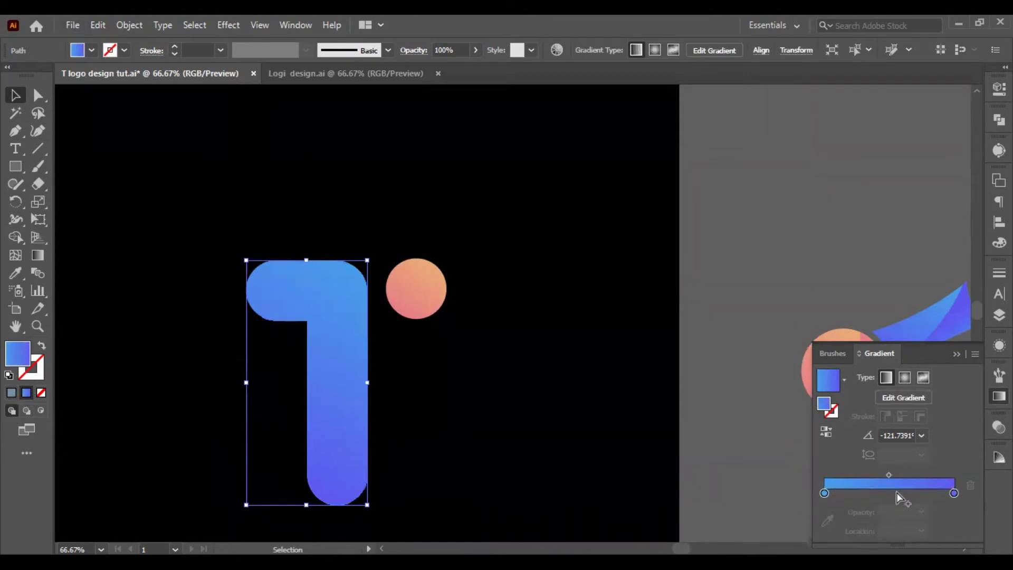
{"action": "left_click", "coordinate": [824, 493]}
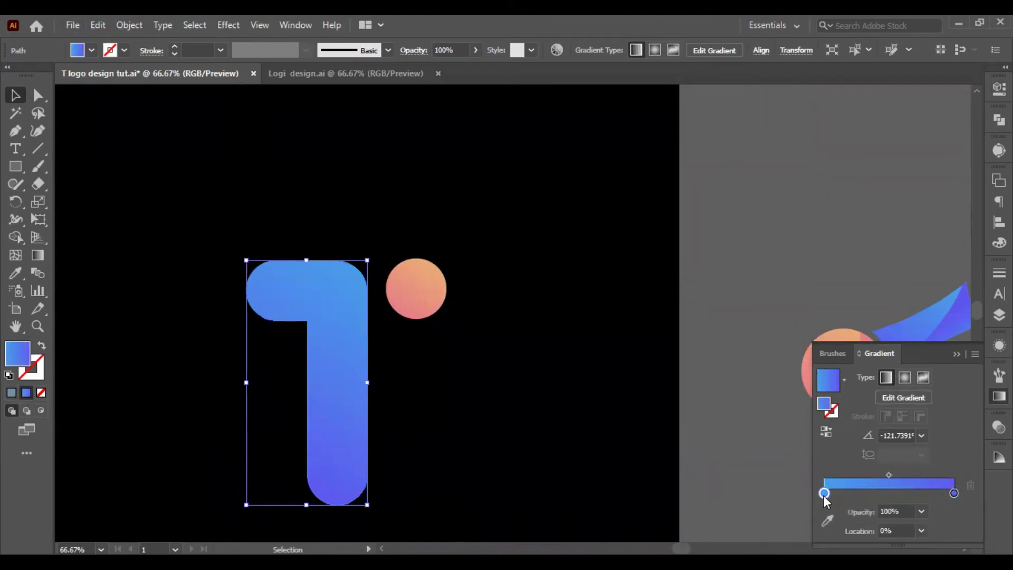
{"action": "left_click", "coordinate": [834, 523]}
{"action": "left_click", "coordinate": [353, 145]}
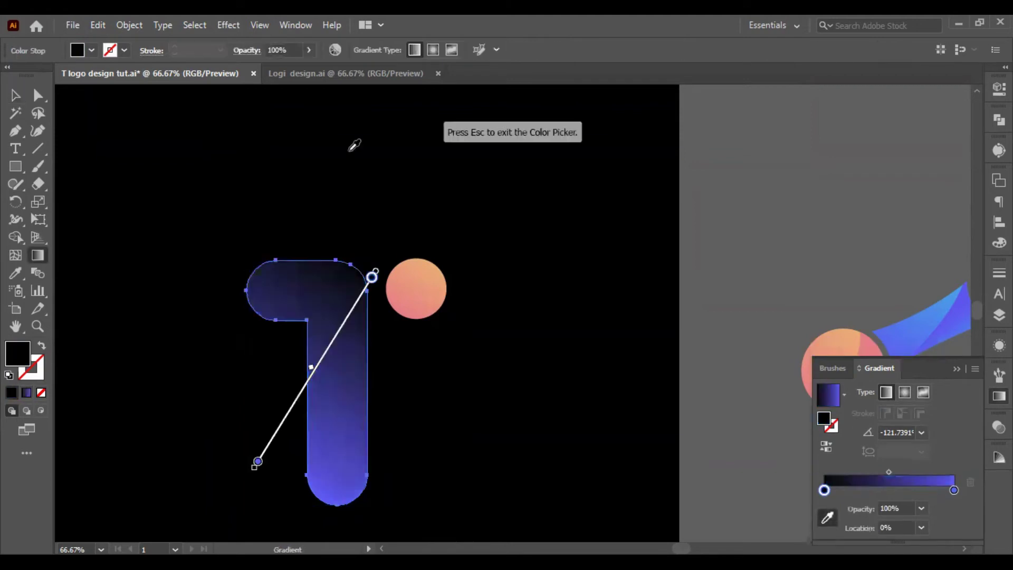
{"action": "left_click", "coordinate": [14, 95]}
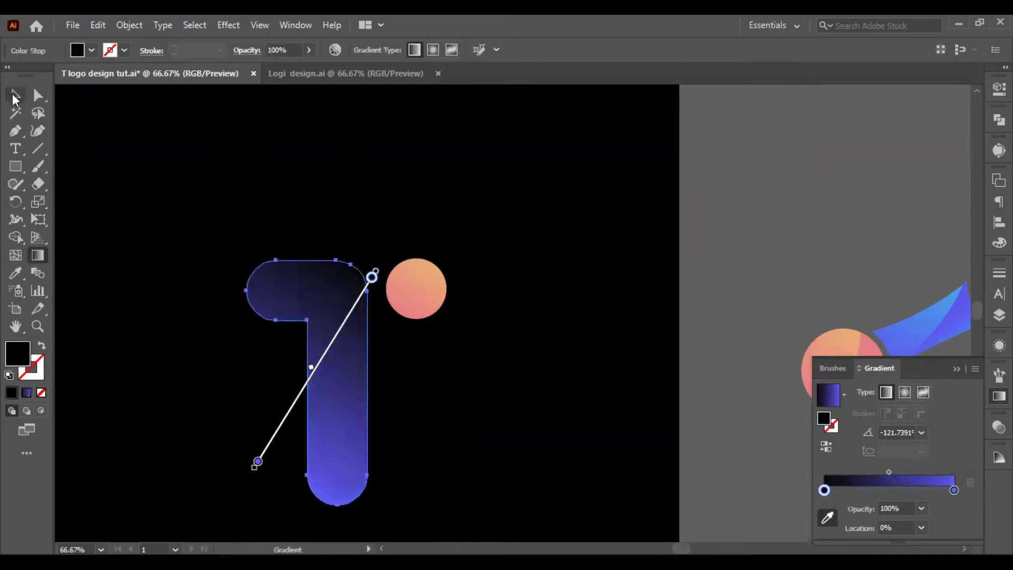
{"action": "left_click", "coordinate": [794, 243]}
{"action": "key", "text": "a"}
{"action": "left_click", "coordinate": [323, 327]}
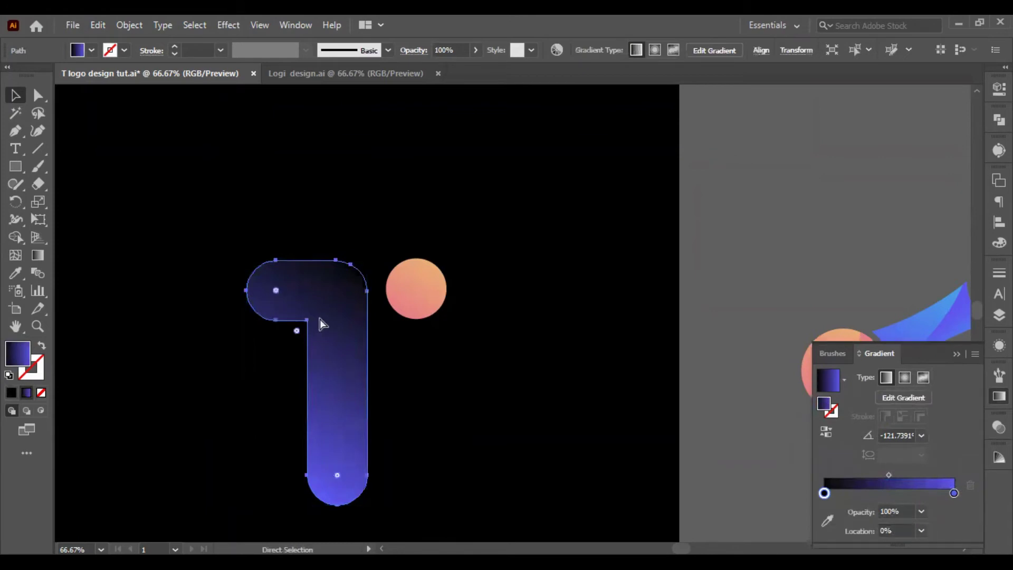
{"action": "key", "text": "ctrl+z"}
Try darkening the first gradient stop of the T shape to the blue 295e7c.
{"action": "key", "text": "g"}
{"action": "left_click", "coordinate": [828, 520]}
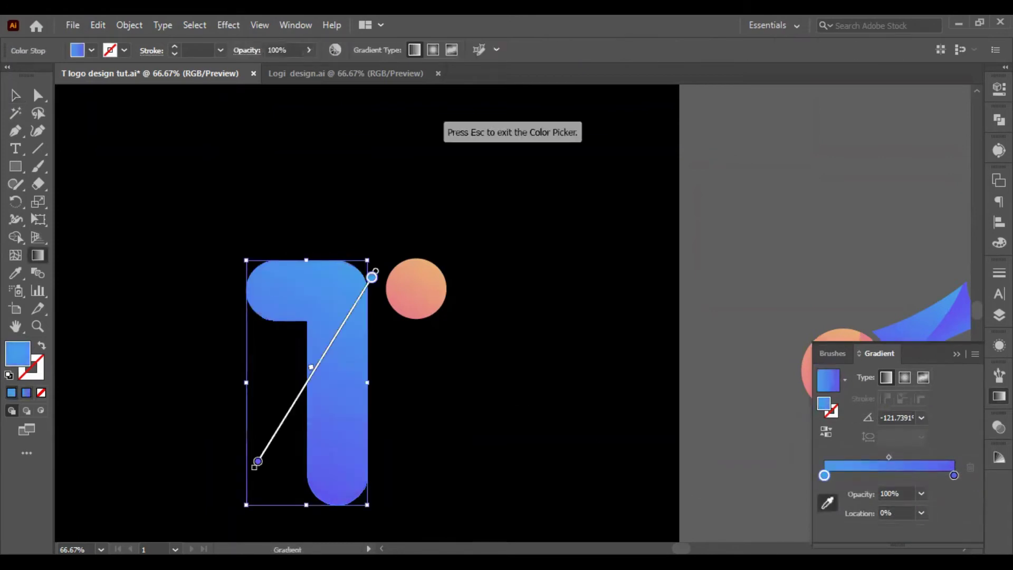
{"action": "left_click", "coordinate": [829, 517]}
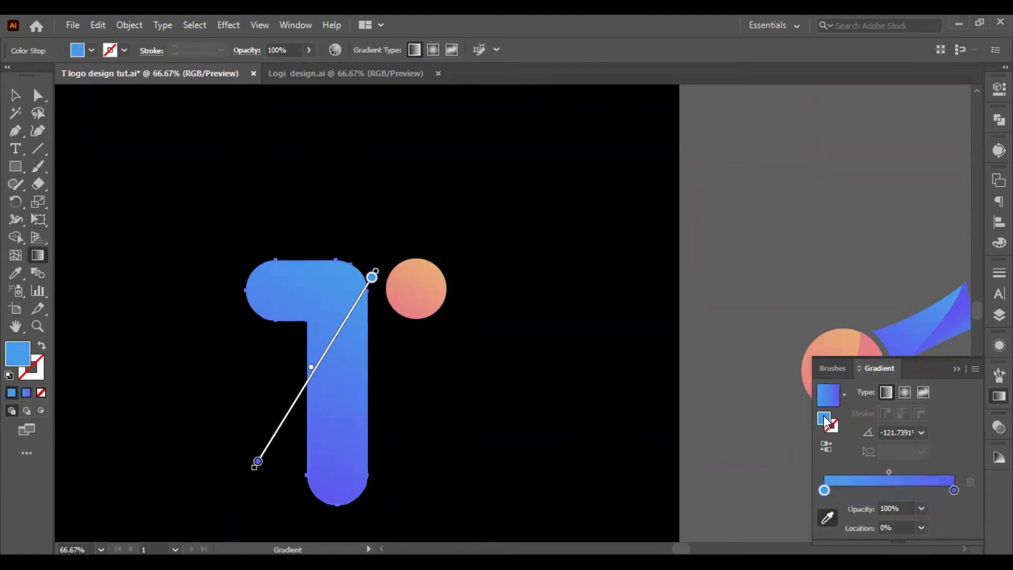
{"action": "left_click", "coordinate": [682, 305]}
{"action": "left_click", "coordinate": [877, 222]}
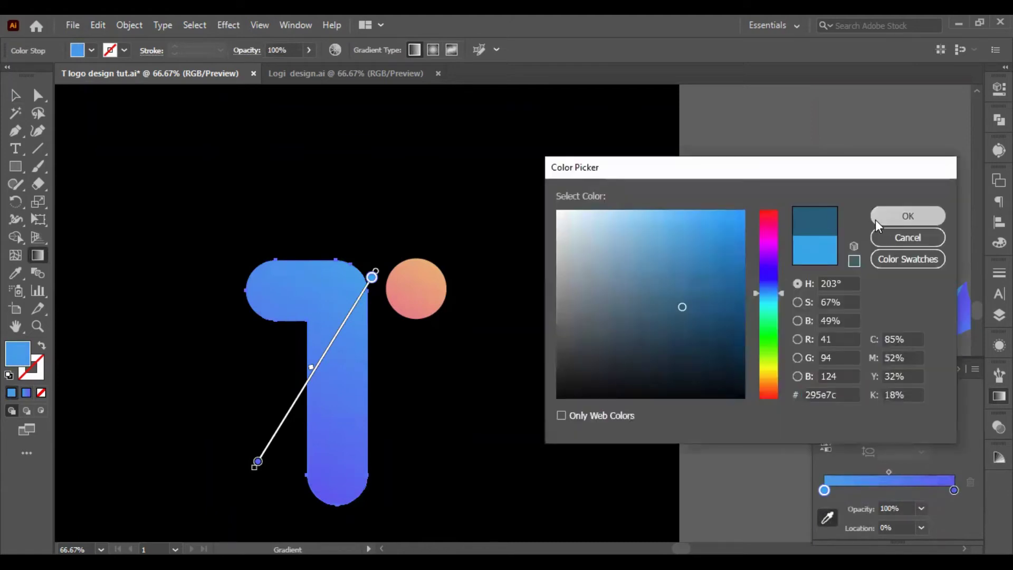
{"action": "left_click", "coordinate": [16, 96]}
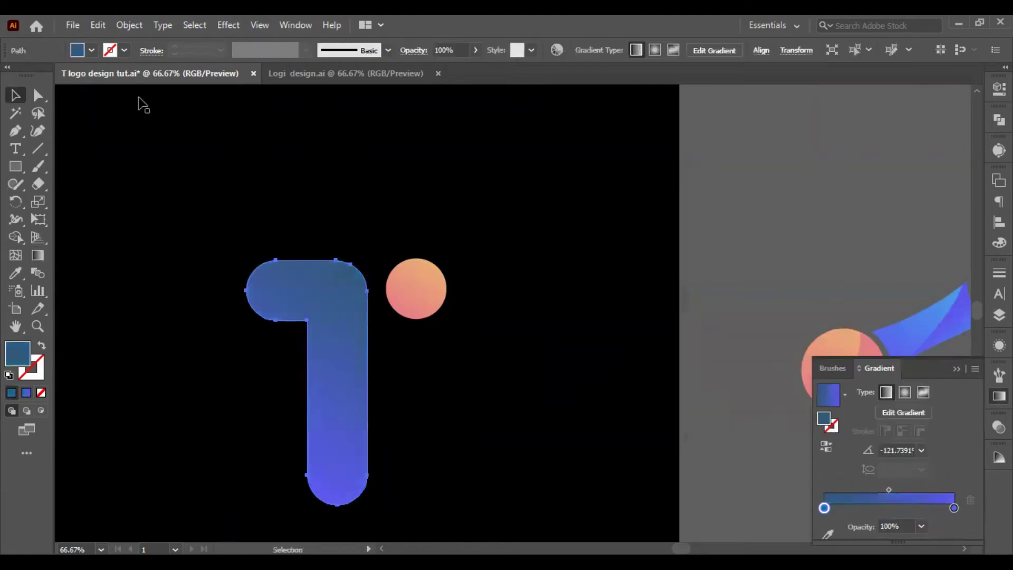
{"action": "key", "text": "ctrl+z"}
{"action": "left_click", "coordinate": [742, 250]}
Draw a closed Pen tool shape over the left part of the T, its curved edge running down to the stem's base.
{"action": "scroll", "coordinate": [403, 317], "scroll_direction": "down", "scroll_amount": 3}
{"action": "scroll", "coordinate": [402, 317], "scroll_direction": "left", "scroll_amount": 4}
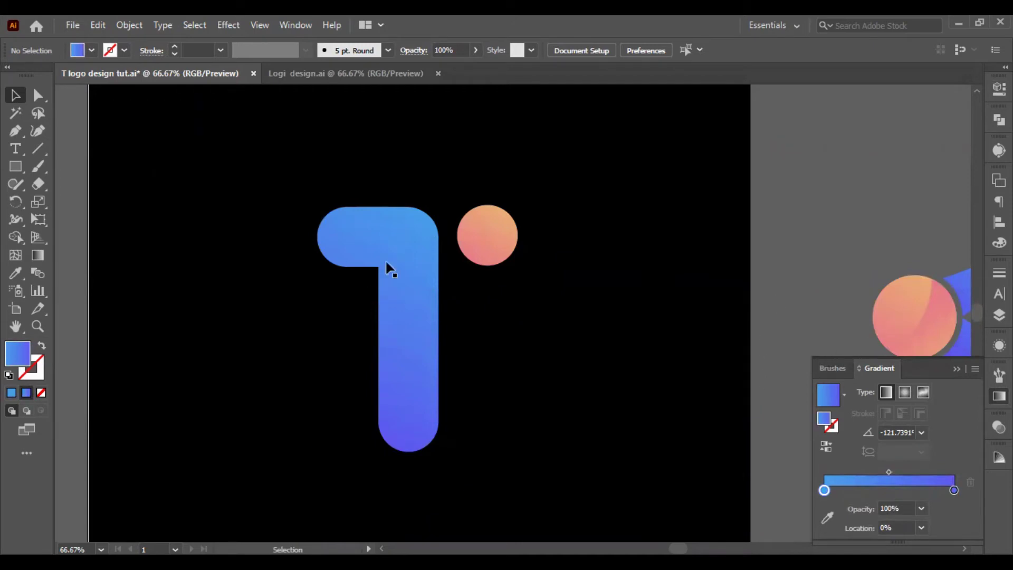
{"action": "scroll", "coordinate": [414, 245], "scroll_direction": "up", "scroll_amount": 1}
{"action": "scroll", "coordinate": [448, 234], "scroll_direction": "down", "scroll_amount": 2}
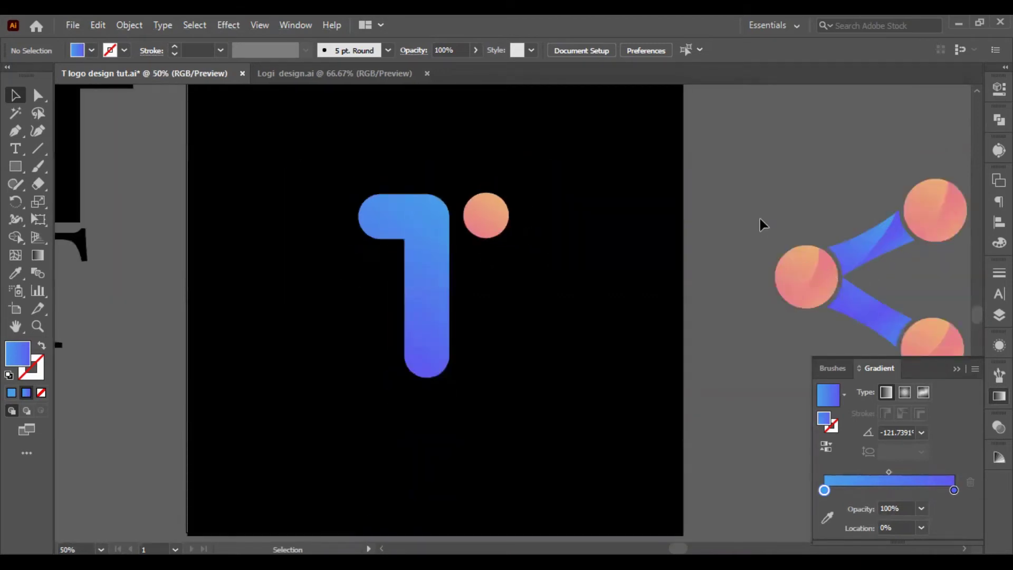
{"action": "scroll", "coordinate": [599, 193], "scroll_direction": "up", "scroll_amount": 2}
{"action": "scroll", "coordinate": [252, 233], "scroll_direction": "left", "scroll_amount": 4}
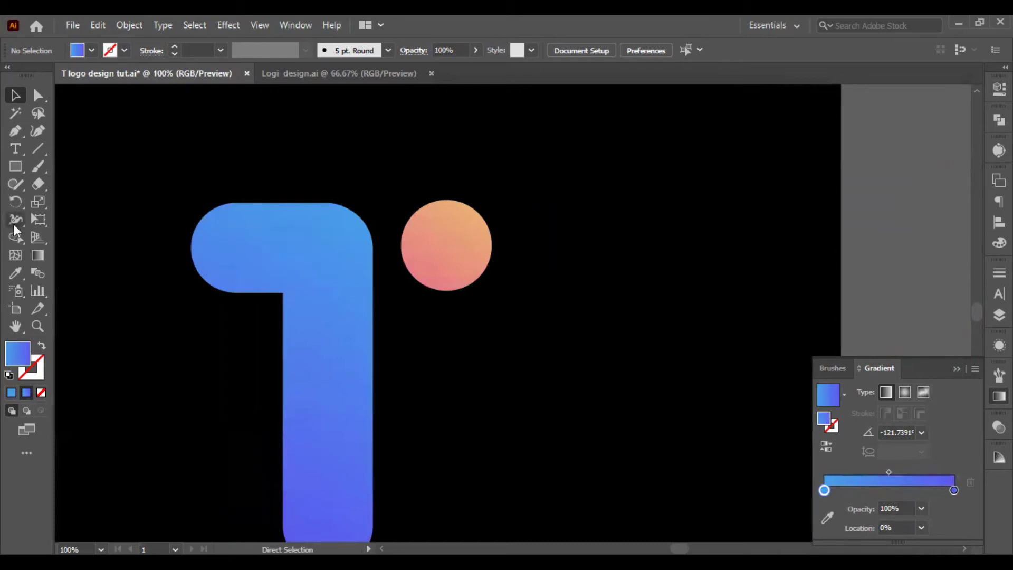
{"action": "left_click", "coordinate": [16, 130]}
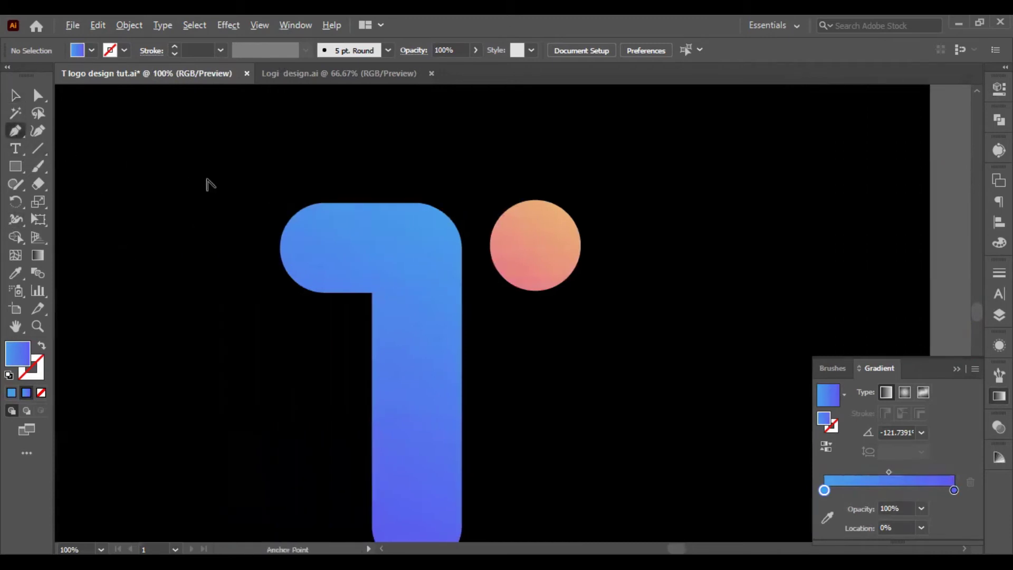
{"action": "scroll", "coordinate": [206, 180], "scroll_direction": "down", "scroll_amount": 2}
{"action": "left_click", "coordinate": [227, 200]}
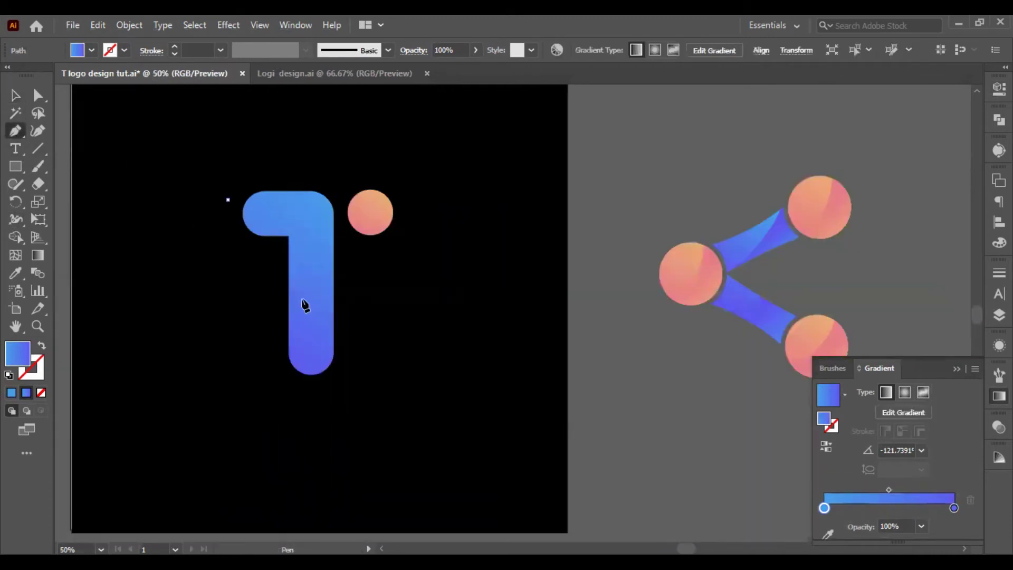
{"action": "left_click_drag", "start_coordinate": [310, 383], "coordinate": [277, 493]}
{"action": "scroll", "coordinate": [217, 339], "scroll_direction": "up", "scroll_amount": 3}
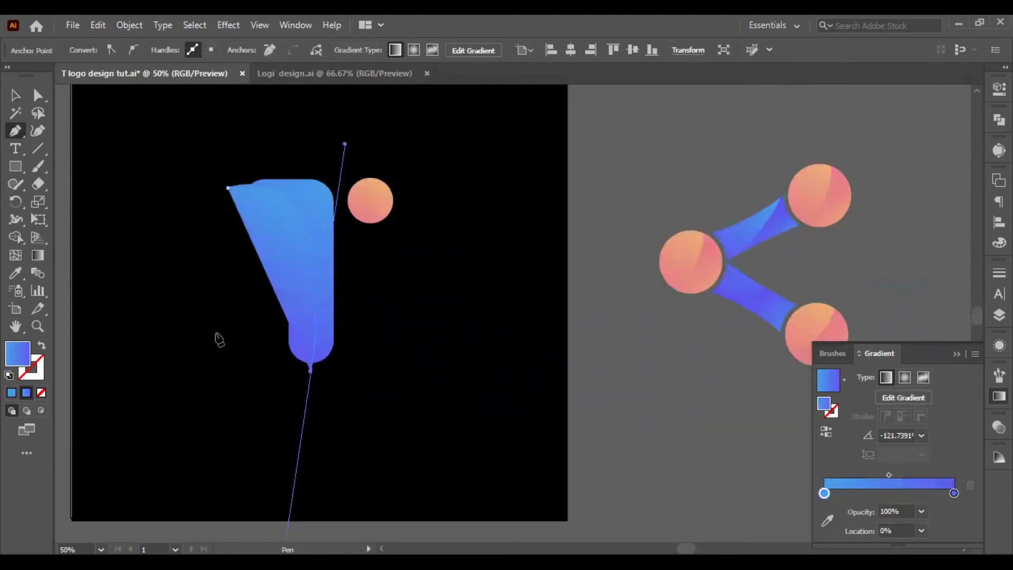
{"action": "left_click", "coordinate": [218, 306]}
{"action": "left_click", "coordinate": [158, 203]}
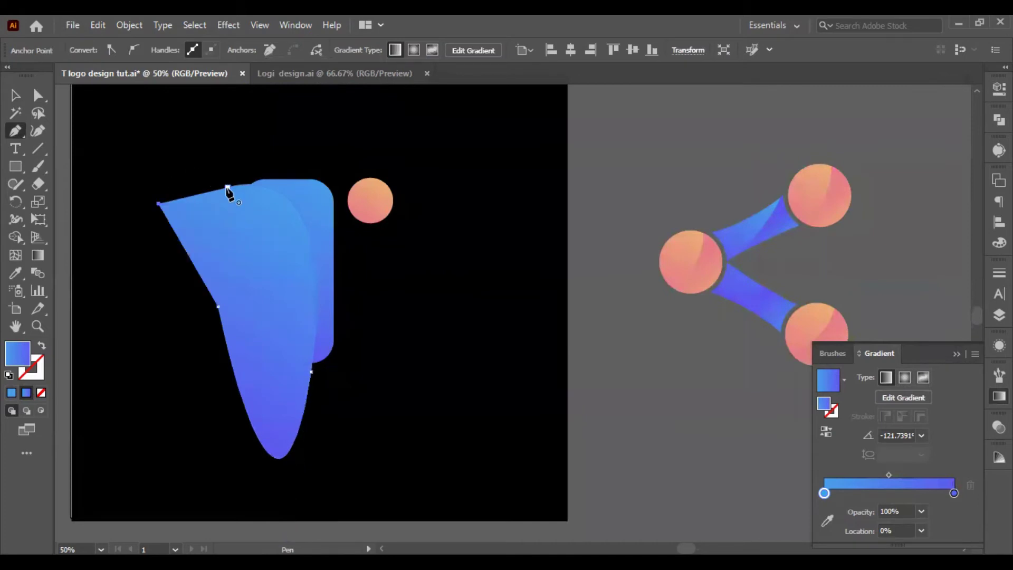
{"action": "left_click", "coordinate": [228, 188]}
Draw a second closed Pen tool shape whose curved edge crosses the orange circle, and deselect it.
{"action": "left_click", "coordinate": [313, 153]}
{"action": "left_click_drag", "start_coordinate": [401, 256], "coordinate": [416, 334]}
{"action": "left_click", "coordinate": [259, 274]}
{"action": "left_click", "coordinate": [270, 158]}
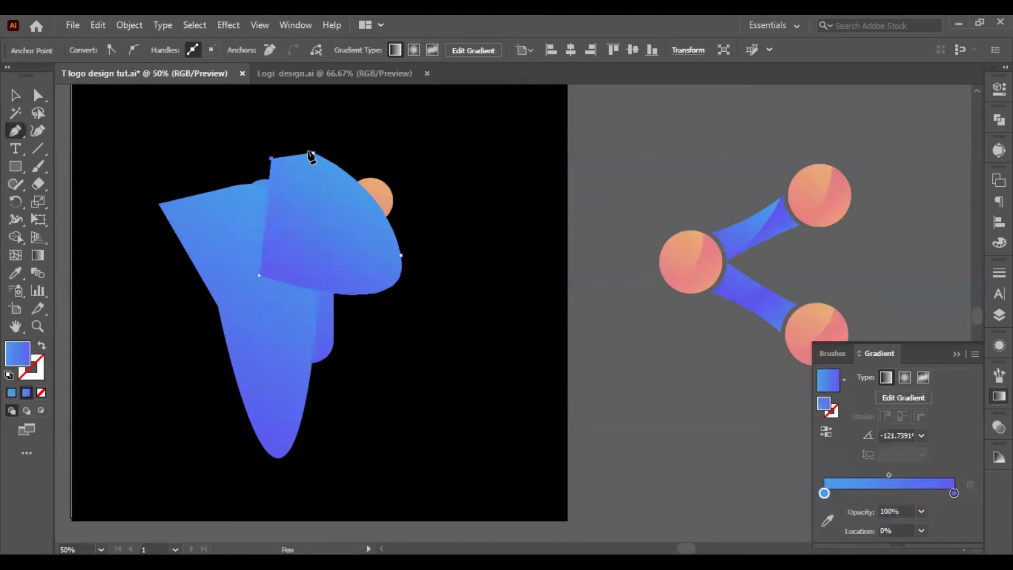
{"action": "left_click", "coordinate": [311, 153]}
{"action": "left_click", "coordinate": [14, 95]}
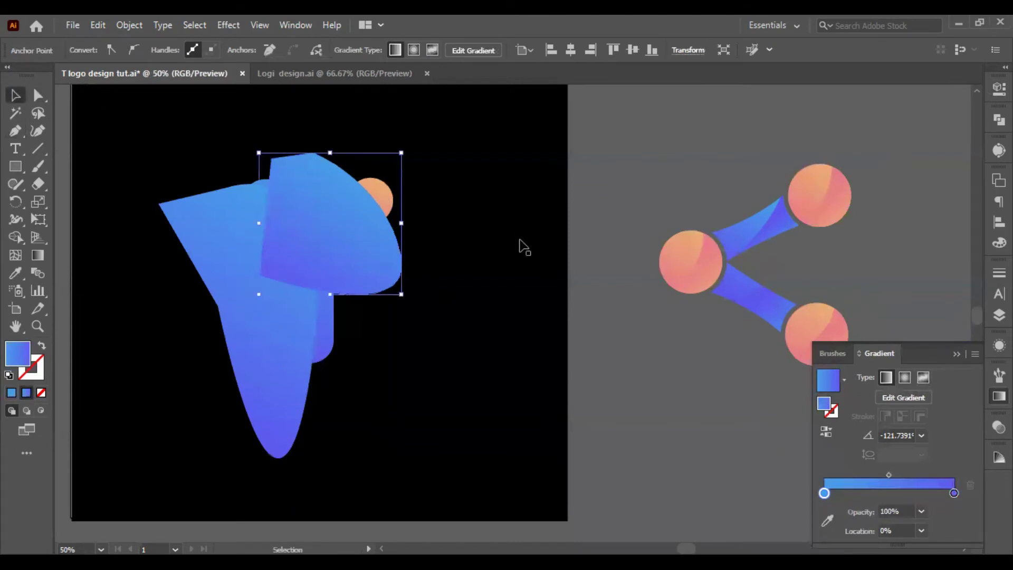
{"action": "left_click", "coordinate": [538, 335]}
{"action": "left_click", "coordinate": [320, 318]}
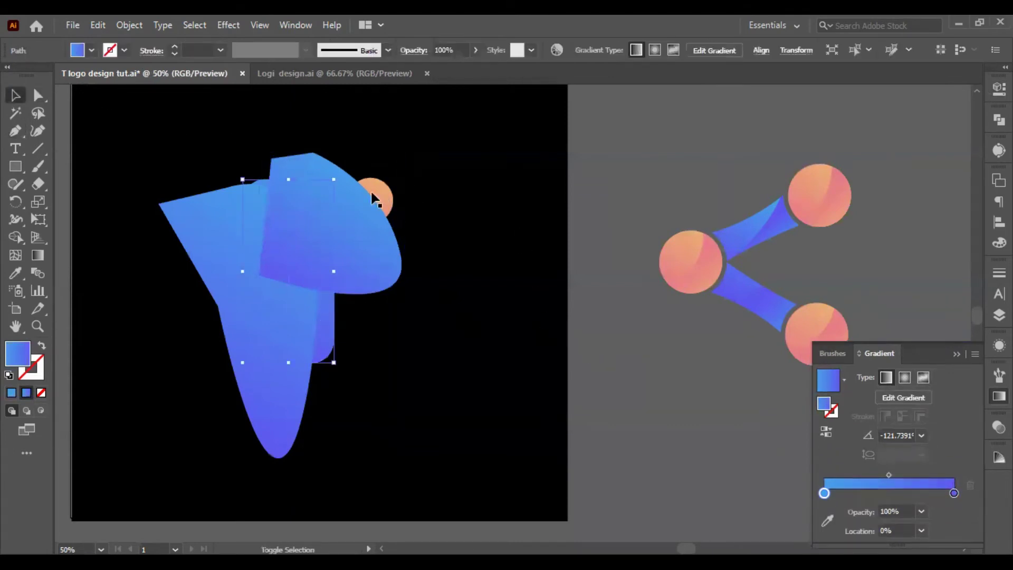
{"action": "left_click", "coordinate": [384, 196], "text": "shift"}
{"action": "key", "text": "a"}
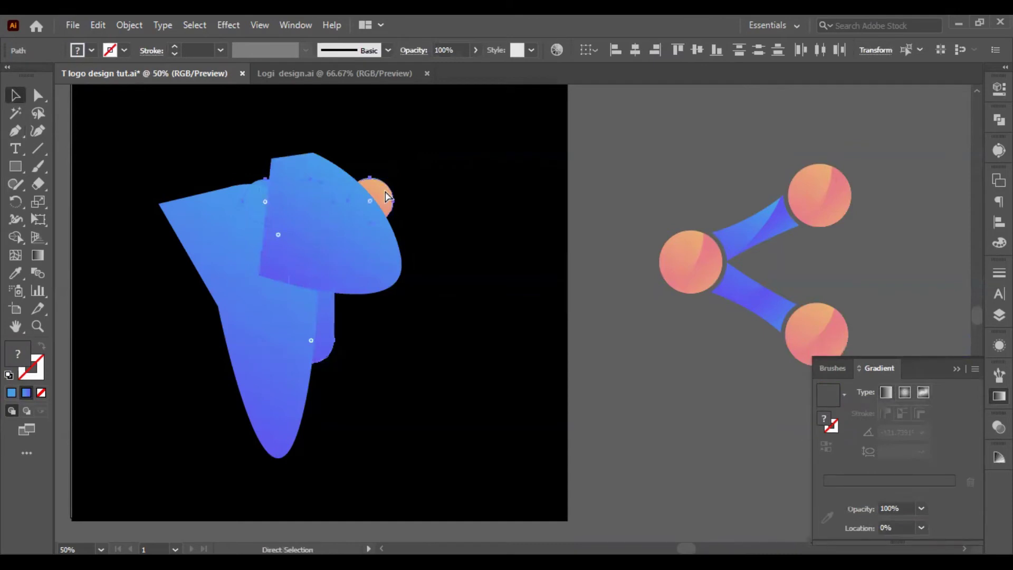
{"action": "key", "text": "v"}
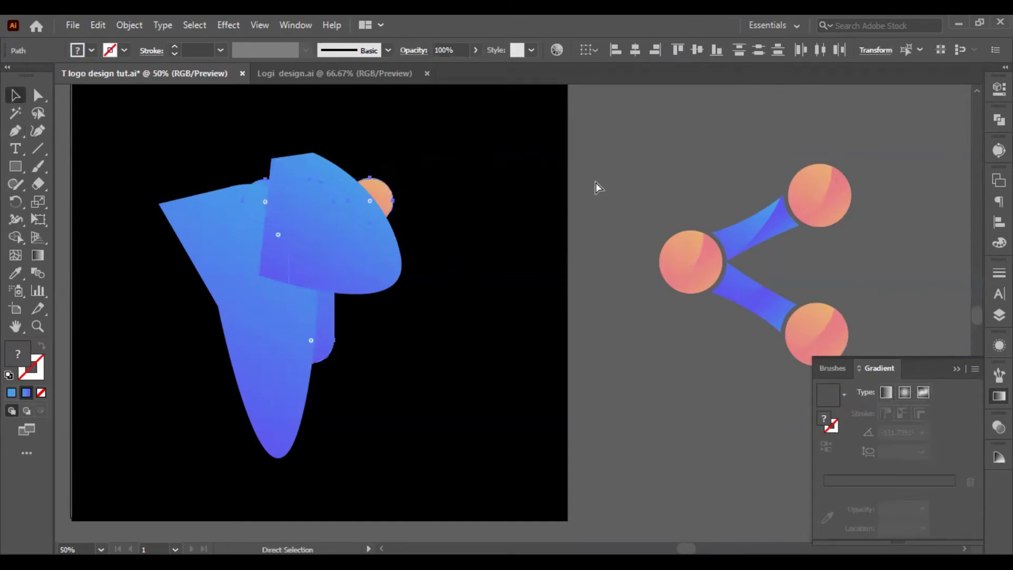
{"action": "left_click", "coordinate": [631, 163]}
Try moving the orange circle out from under the second drawn shape.
{"action": "left_click", "coordinate": [378, 199]}
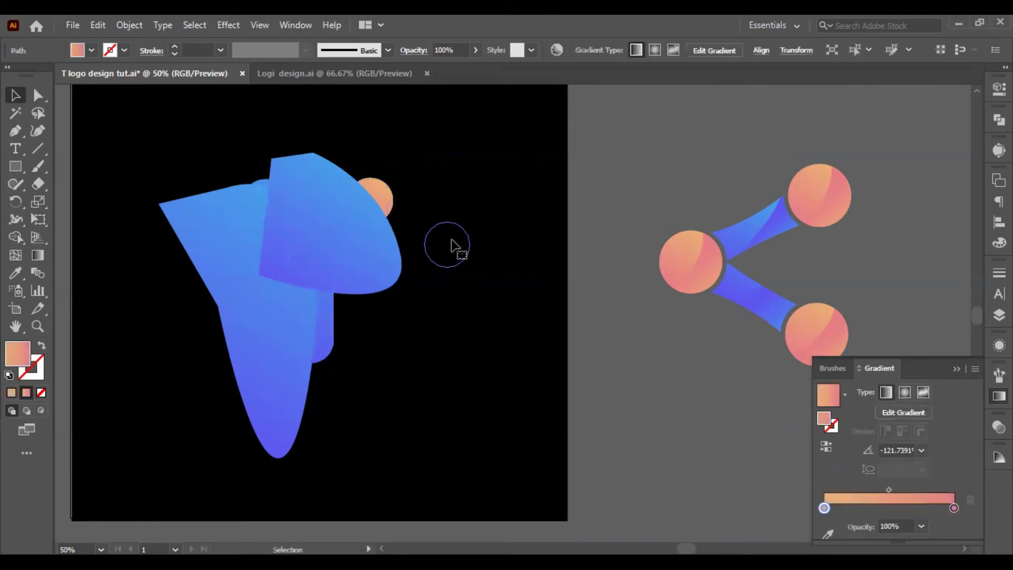
{"action": "left_click_drag", "start_coordinate": [417, 256], "coordinate": [482, 273]}
{"action": "key", "text": "ctrl+z"}
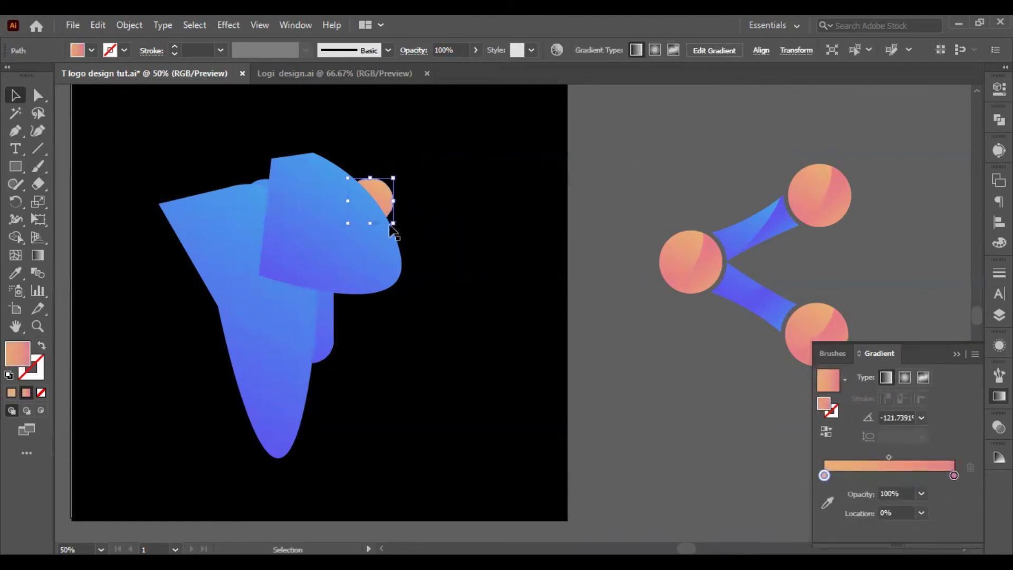
{"action": "left_click", "coordinate": [309, 254], "text": "shift"}
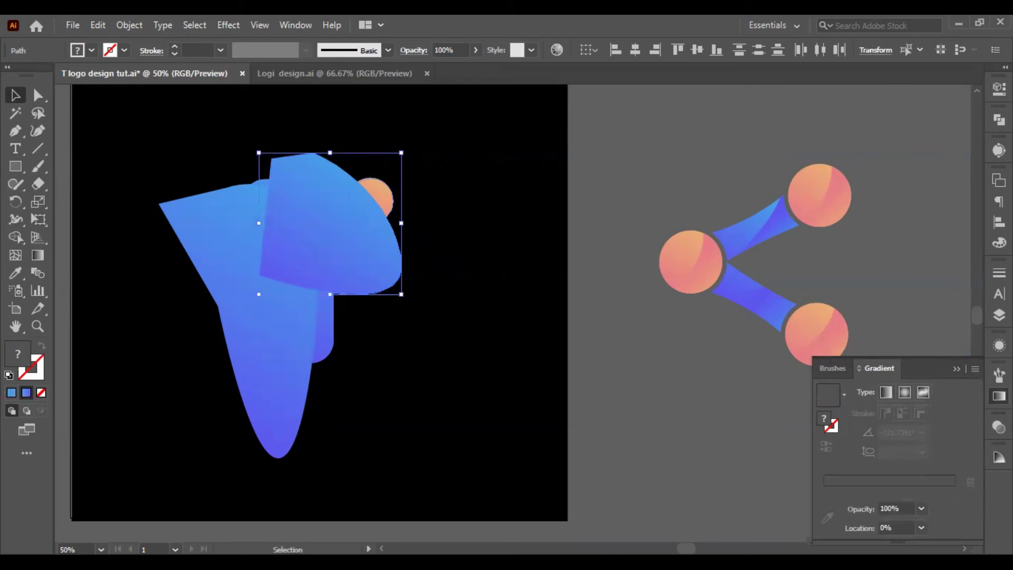
{"action": "left_click", "coordinate": [626, 185]}
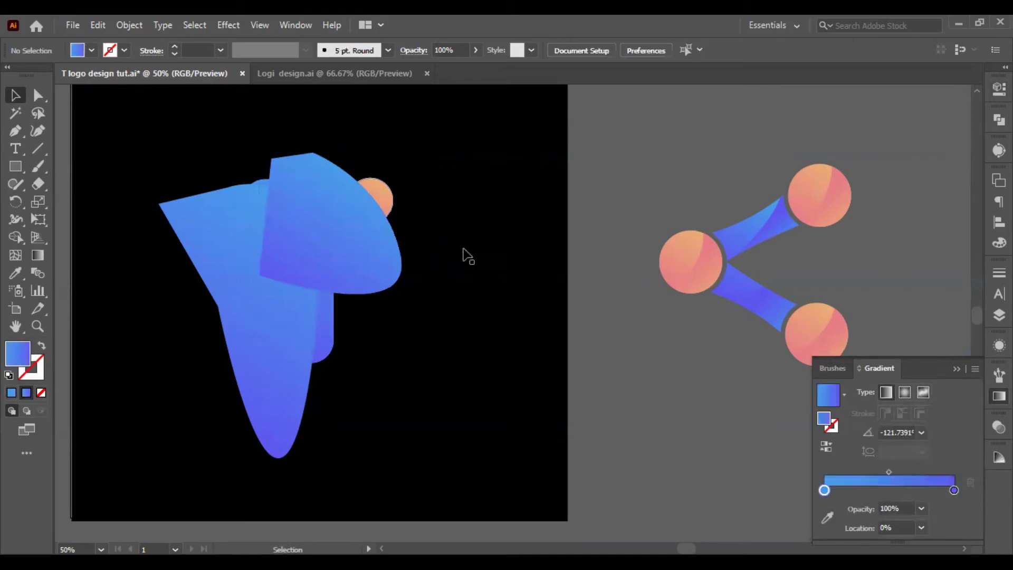
Rotate the second drawn shape clockwise so its curved edge crosses the circle more steeply, and select it together with the circle.
{"action": "left_click", "coordinate": [347, 260]}
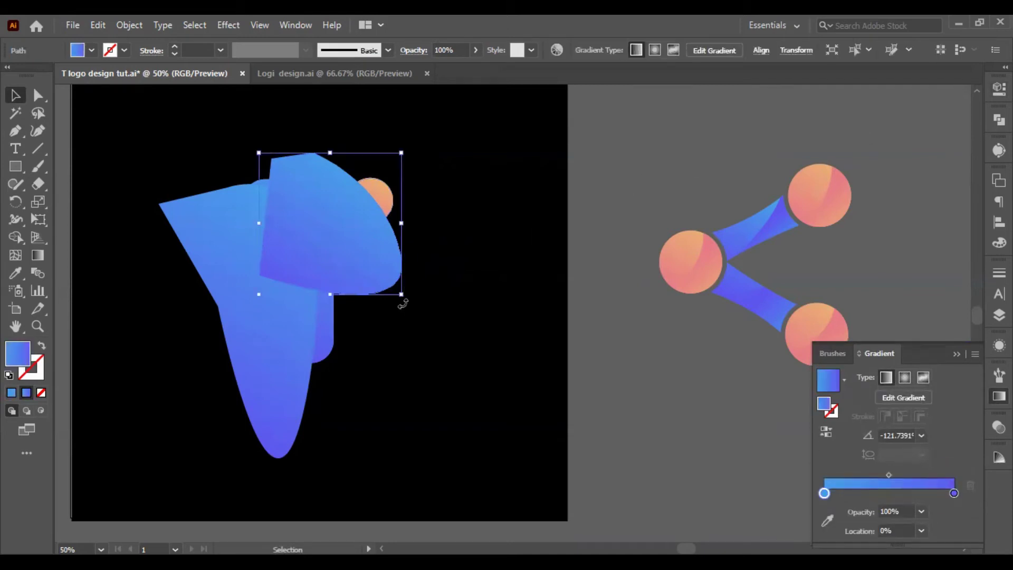
{"action": "left_click_drag", "start_coordinate": [402, 300], "coordinate": [367, 326]}
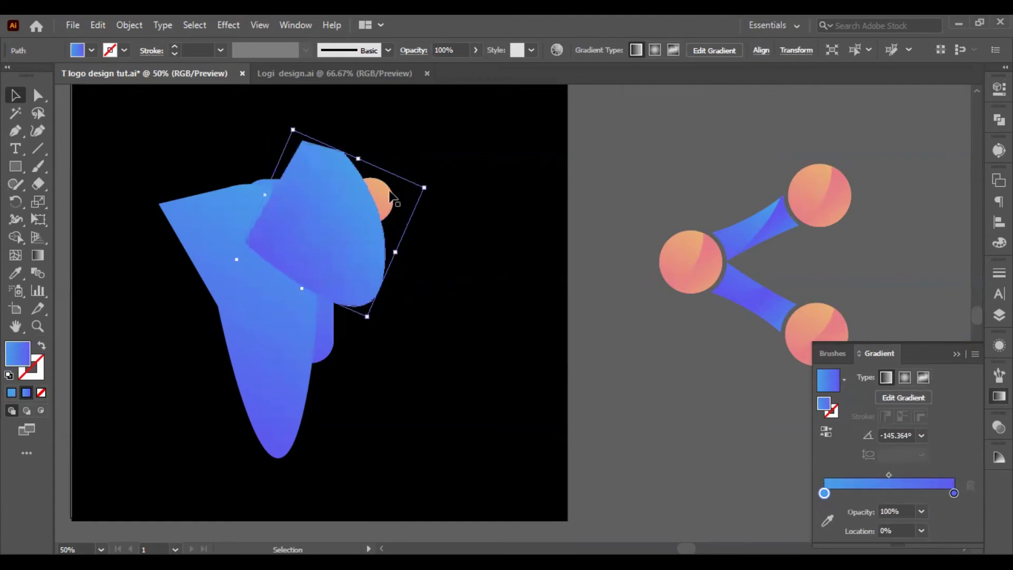
{"action": "left_click", "coordinate": [382, 197], "text": "shift"}
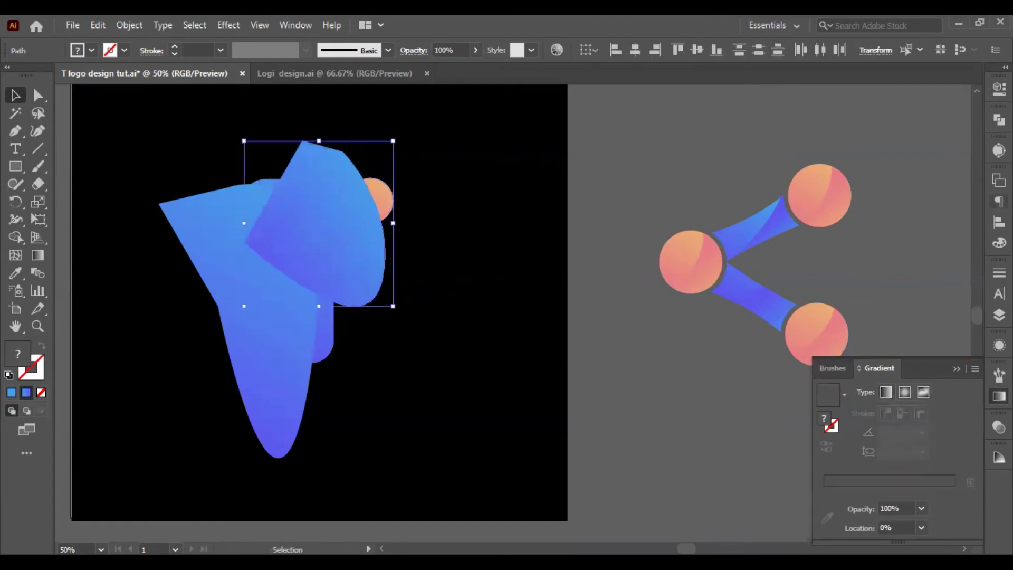
Subtract the second drawn shape from the orange circle with Minus Front, leaving a curved piece on the circle's right side, and deselect it.
{"action": "left_click", "coordinate": [998, 89]}
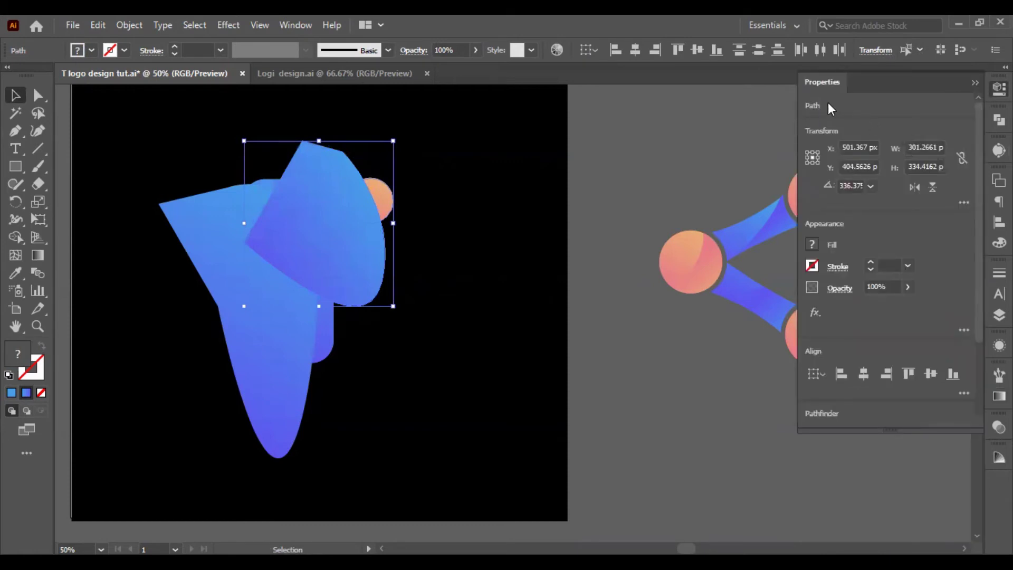
{"action": "scroll", "coordinate": [866, 237], "scroll_direction": "down", "scroll_amount": 3}
{"action": "left_click", "coordinate": [839, 331]}
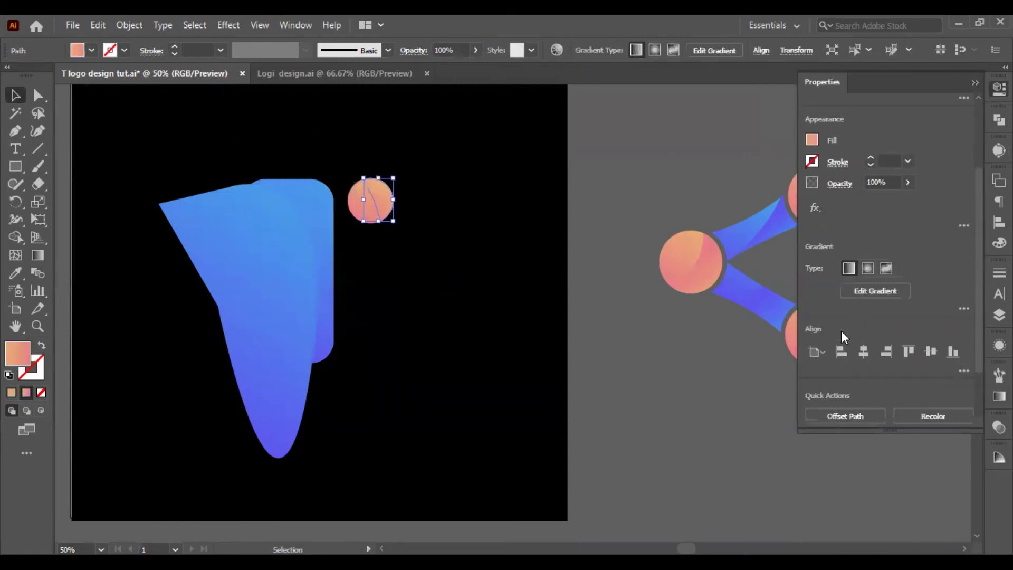
{"action": "left_click", "coordinate": [648, 136]}
Compare the trimmed piece on the orange circle with the matching curved piece on the reference icon's circle.
{"action": "left_click", "coordinate": [375, 201]}
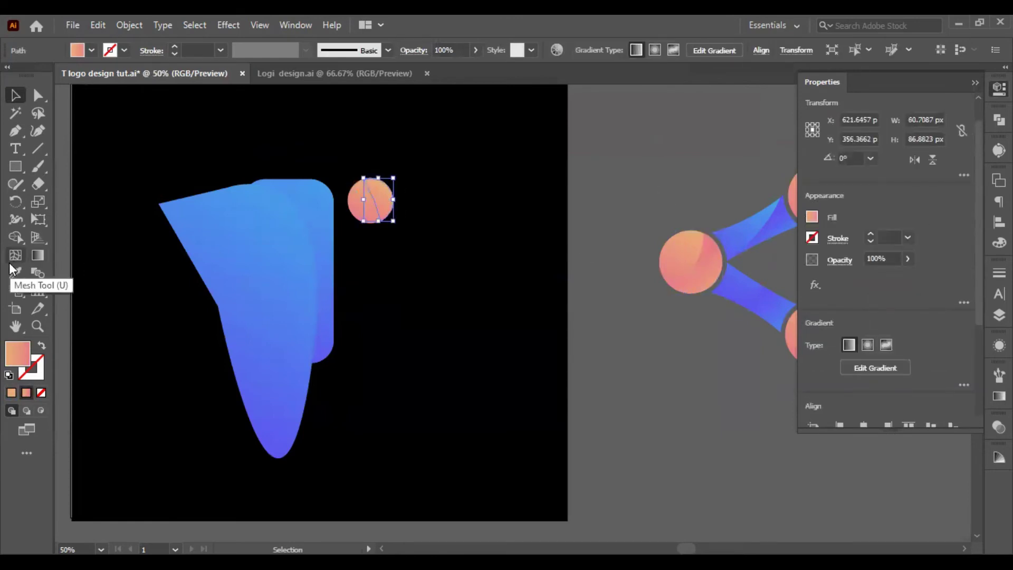
{"action": "left_click", "coordinate": [709, 257]}
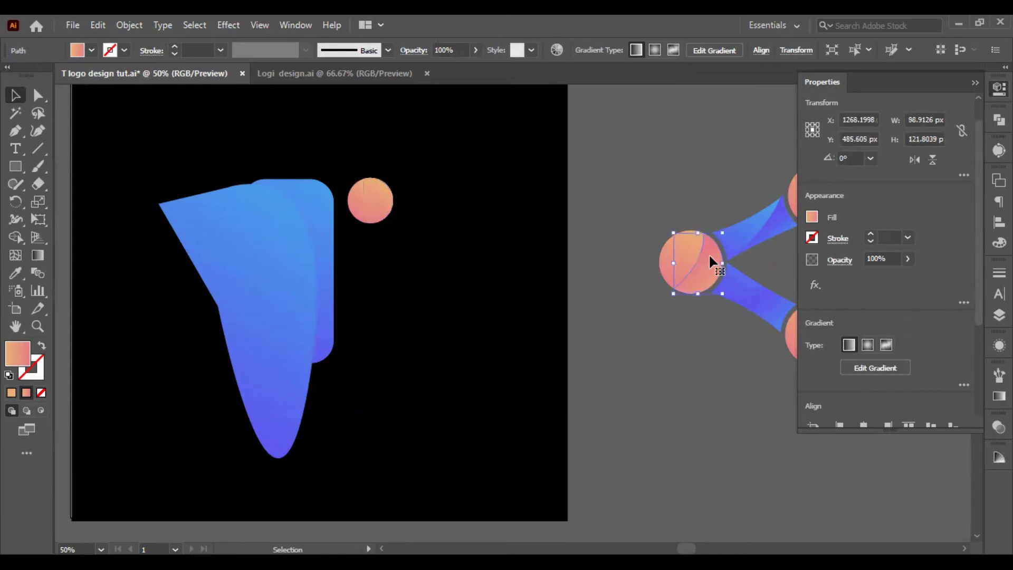
{"action": "left_click", "coordinate": [382, 207]}
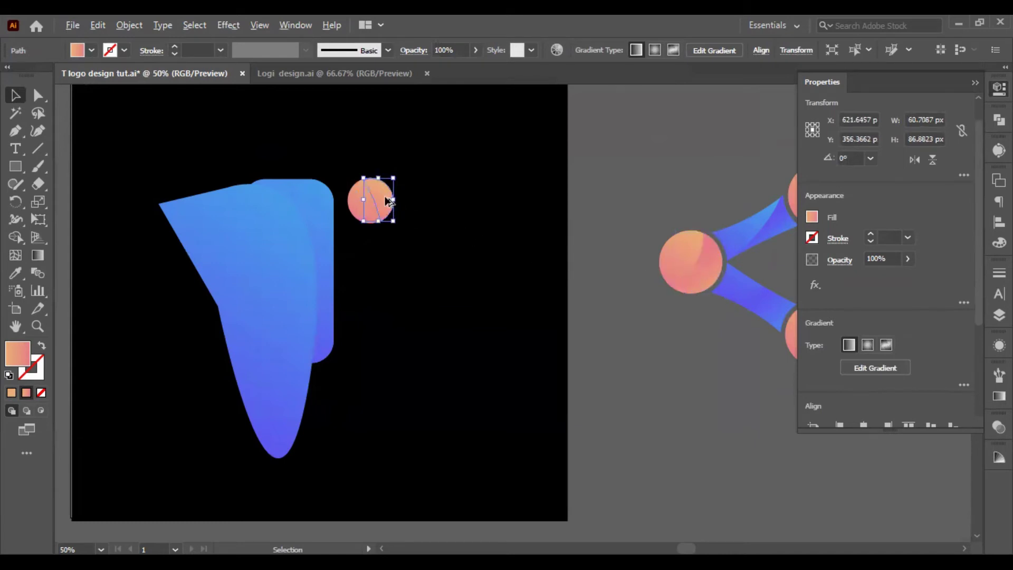
{"action": "scroll", "coordinate": [369, 201], "scroll_direction": "up", "scroll_amount": 2}
{"action": "scroll", "coordinate": [287, 213], "scroll_direction": "down", "scroll_amount": 2}
Subtract the large drawn shape from the overlapping T shape with Minus Front, and deselect the remaining piece.
{"action": "left_click", "coordinate": [235, 210]}
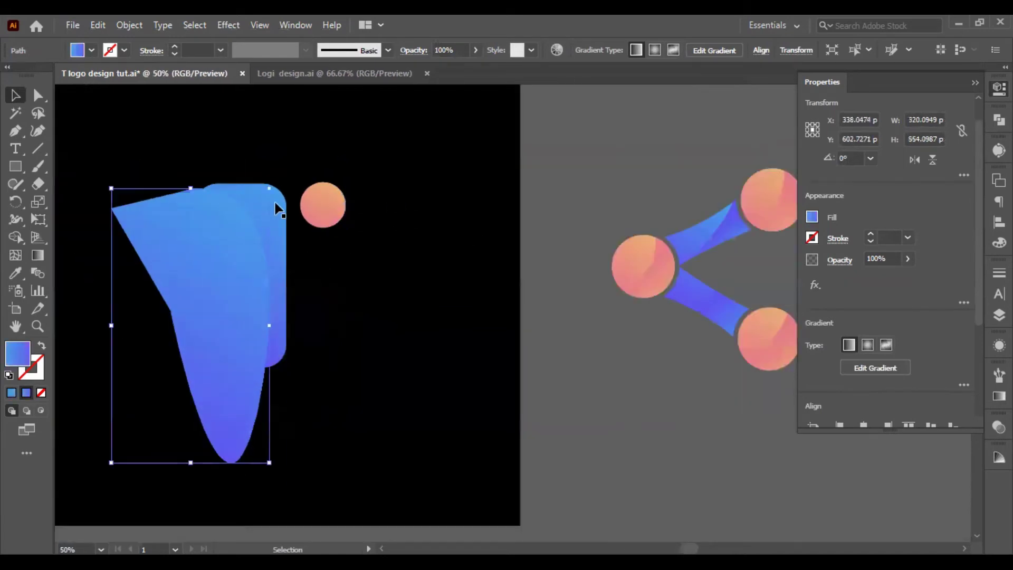
{"action": "left_click", "coordinate": [274, 201], "text": "shift"}
{"action": "scroll", "coordinate": [829, 337], "scroll_direction": "down", "scroll_amount": 2}
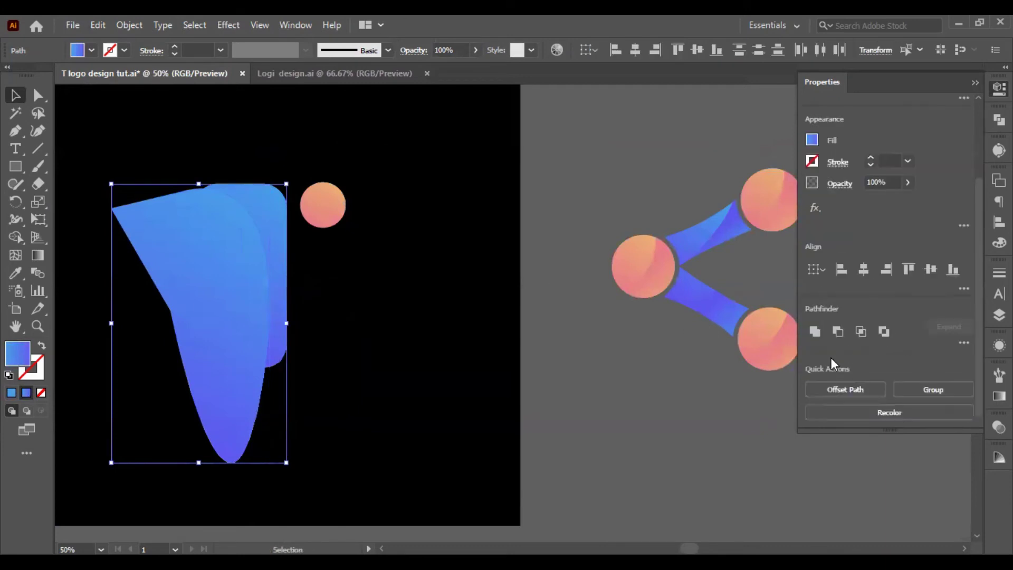
{"action": "left_click", "coordinate": [837, 326]}
{"action": "left_click", "coordinate": [580, 139]}
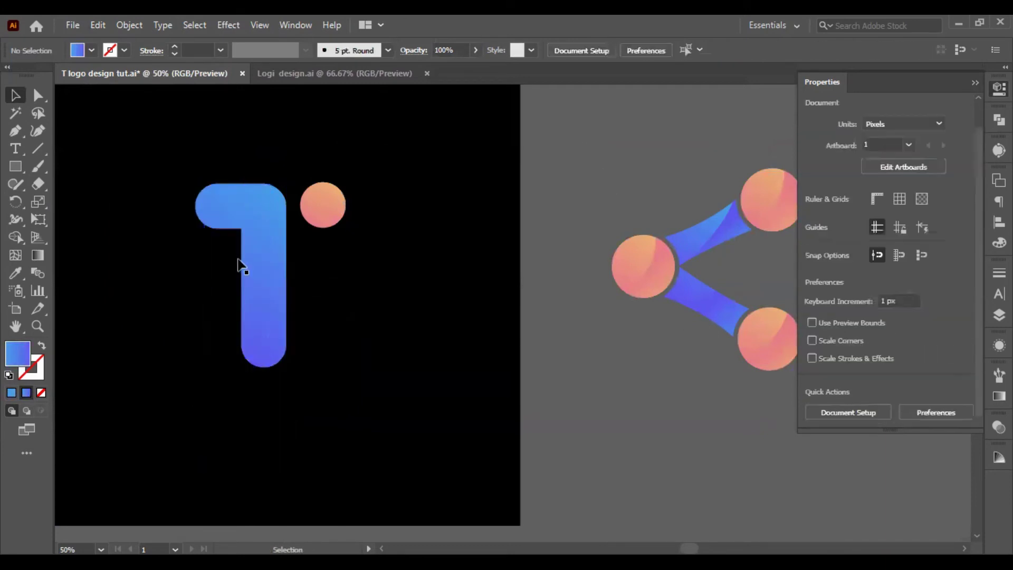
Examine the outline of the trimmed T piece beside the reference icon.
{"action": "left_click", "coordinate": [260, 198]}
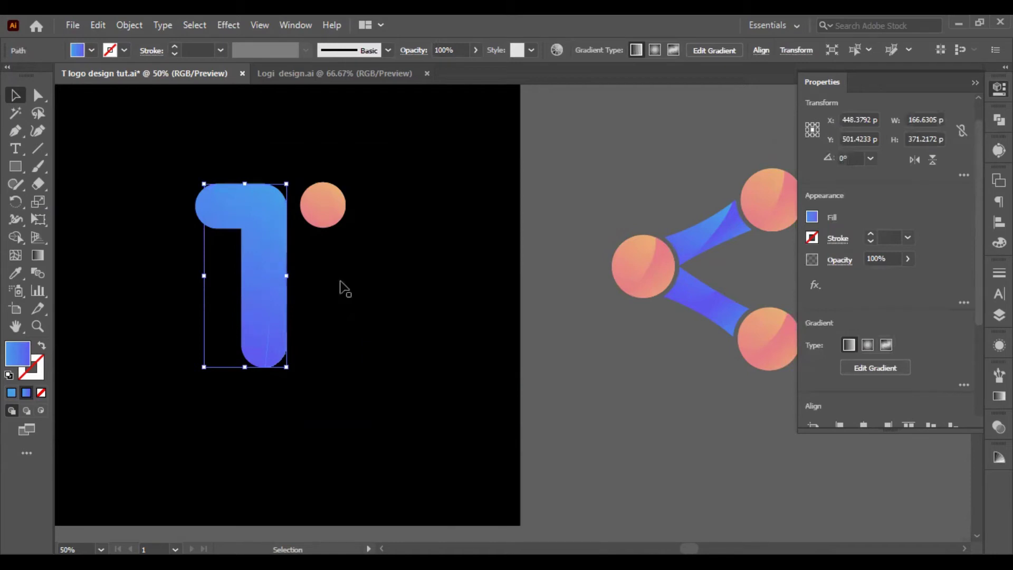
{"action": "left_click", "coordinate": [536, 165]}
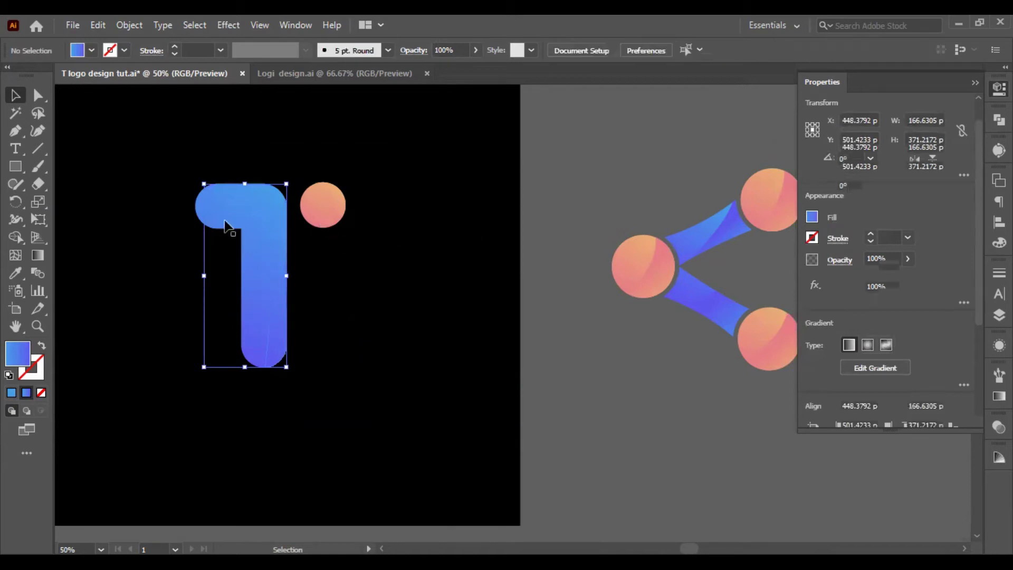
{"action": "left_click", "coordinate": [261, 199]}
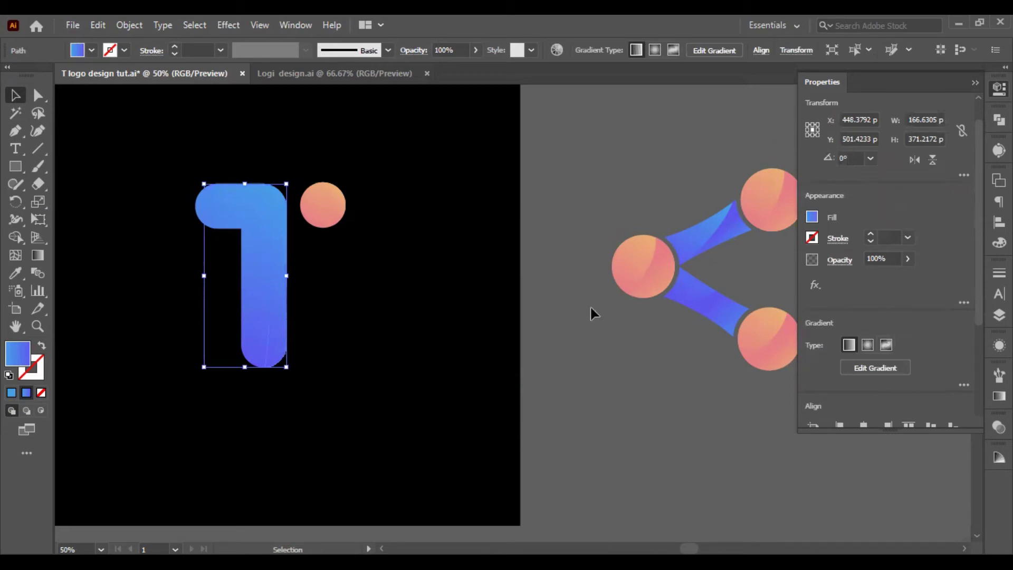
{"action": "scroll", "coordinate": [578, 292], "scroll_direction": "right", "scroll_amount": 2}
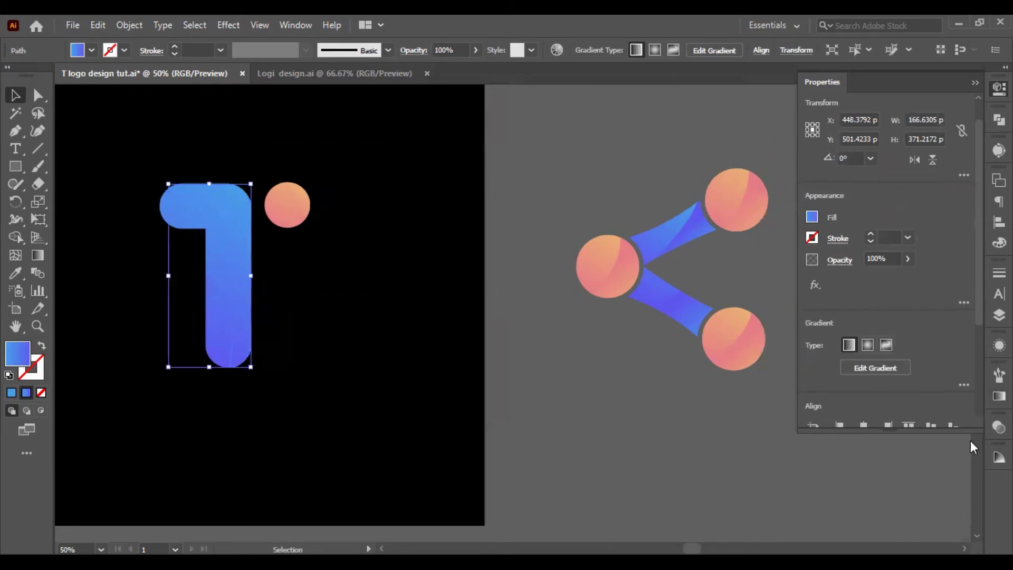
Redirect the full T shape's linear gradient so it runs from the top bar diagonally down to the stem's lower right end.
{"action": "left_click", "coordinate": [182, 209]}
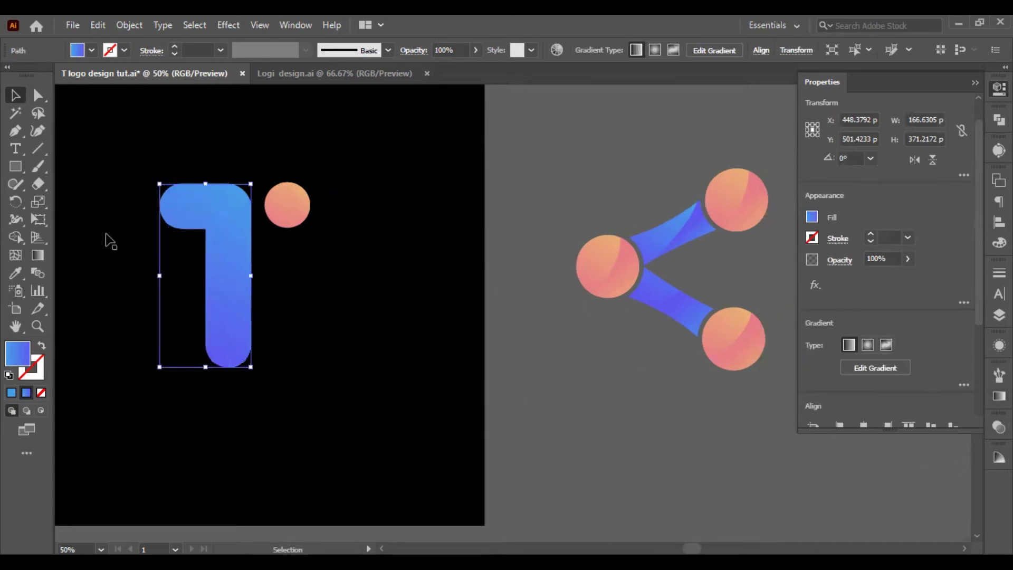
{"action": "left_click", "coordinate": [38, 255]}
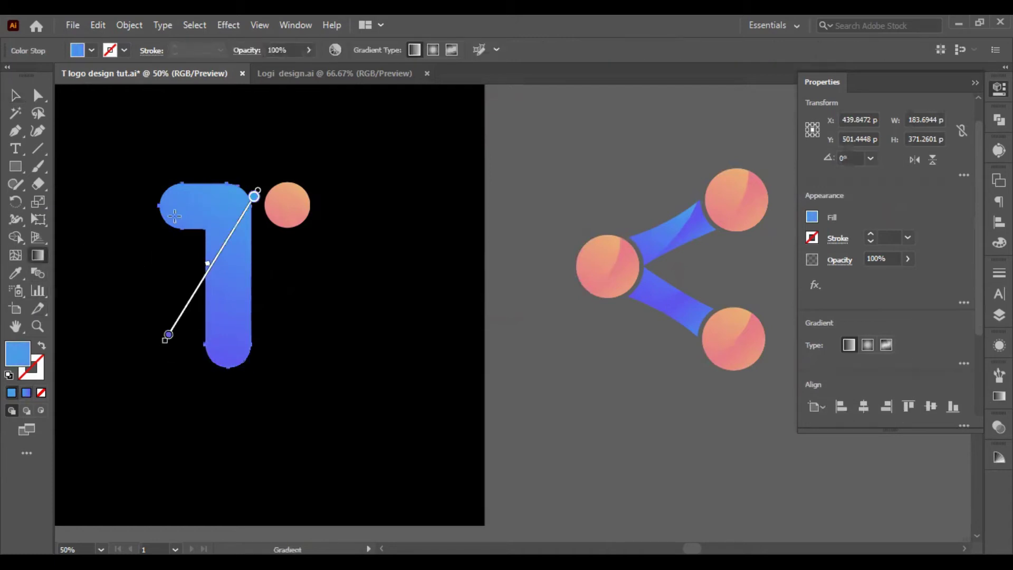
{"action": "mouse_move", "coordinate": [189, 175]}
{"action": "left_mouse_down"}
{"action": "mouse_move", "coordinate": [228, 333]}
{"action": "mouse_move", "coordinate": [246, 362]}
{"action": "mouse_move", "coordinate": [259, 358]}
{"action": "left_mouse_up"}
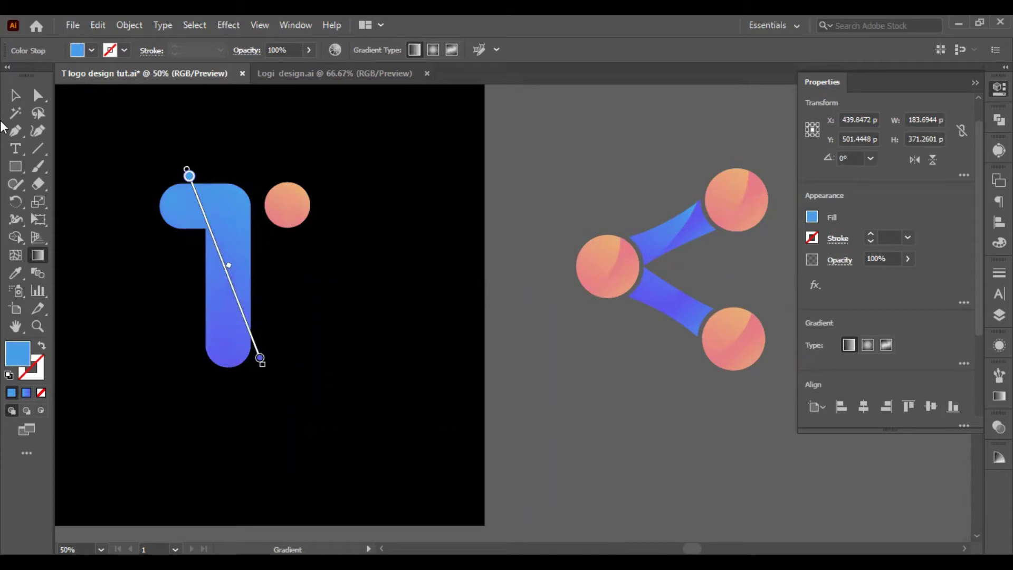
{"action": "mouse_move", "coordinate": [168, 173]}
{"action": "left_mouse_down"}
{"action": "mouse_move", "coordinate": [236, 334]}
{"action": "mouse_move", "coordinate": [260, 362]}
{"action": "mouse_move", "coordinate": [269, 346]}
{"action": "left_mouse_up"}
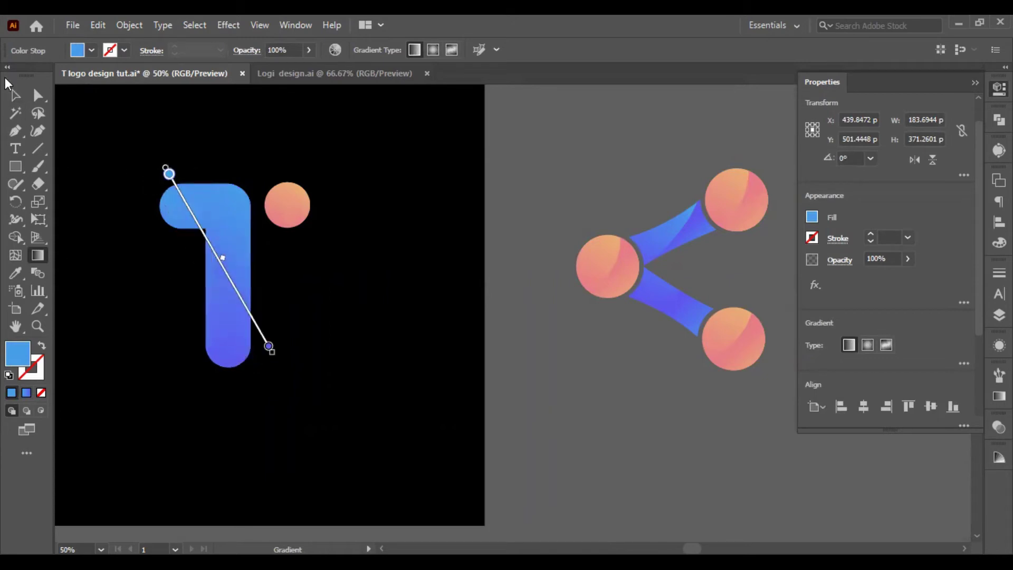
{"action": "left_click_drag", "start_coordinate": [251, 204], "coordinate": [153, 353]}
{"action": "left_click_drag", "start_coordinate": [137, 204], "coordinate": [228, 327]}
{"action": "left_click_drag", "start_coordinate": [162, 185], "coordinate": [335, 424]}
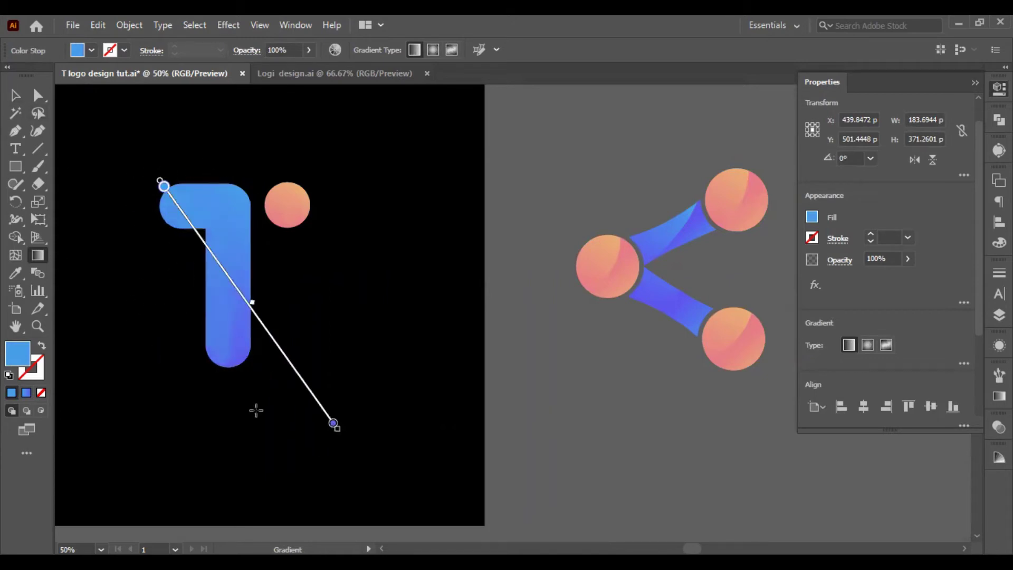
{"action": "left_click_drag", "start_coordinate": [273, 404], "coordinate": [209, 222]}
{"action": "left_click_drag", "start_coordinate": [137, 223], "coordinate": [216, 269]}
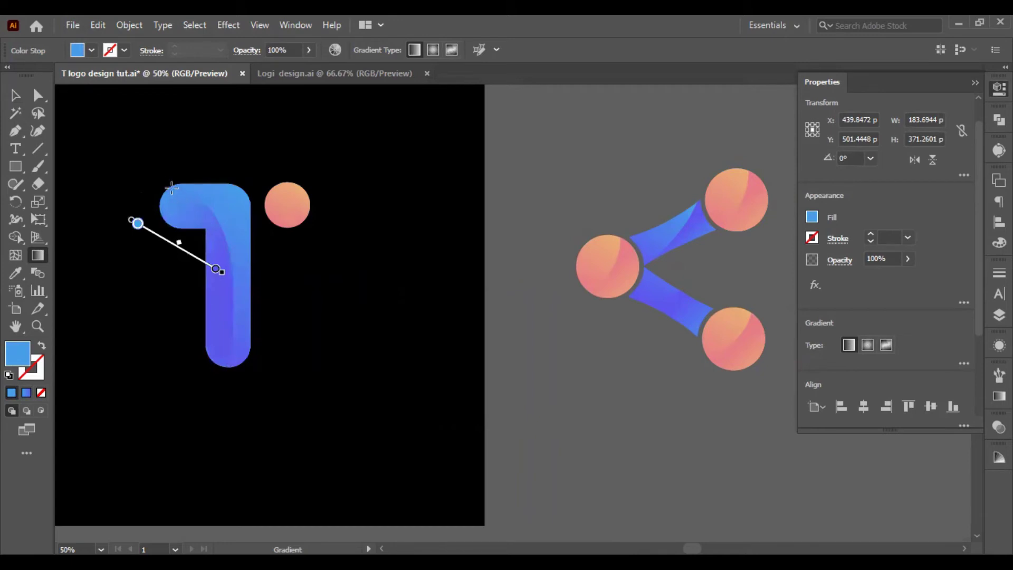
{"action": "left_click_drag", "start_coordinate": [180, 183], "coordinate": [203, 228]}
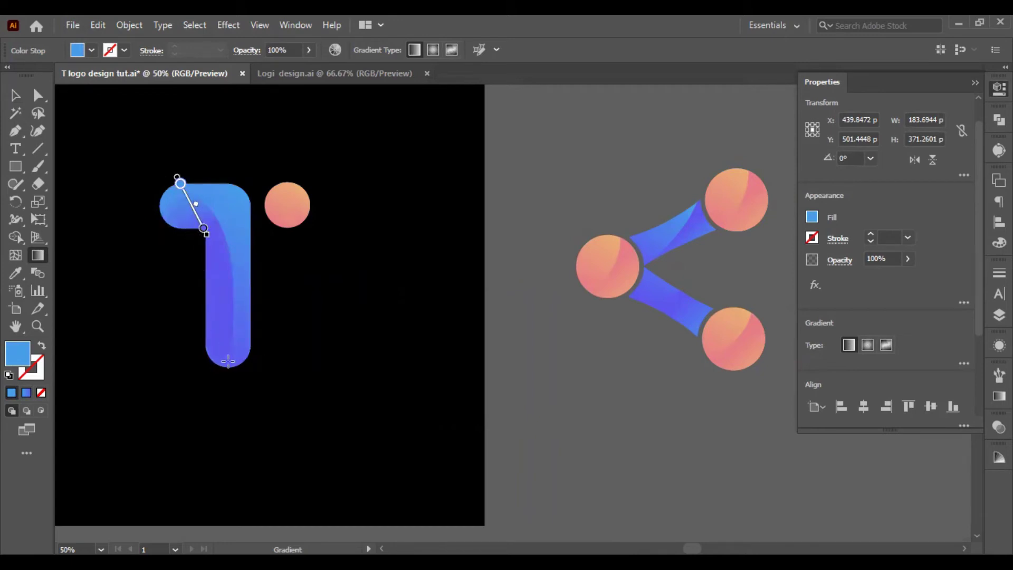
{"action": "mouse_move", "coordinate": [227, 361]}
{"action": "left_mouse_down"}
{"action": "mouse_move", "coordinate": [169, 199]}
{"action": "mouse_move", "coordinate": [232, 362]}
{"action": "left_mouse_up"}
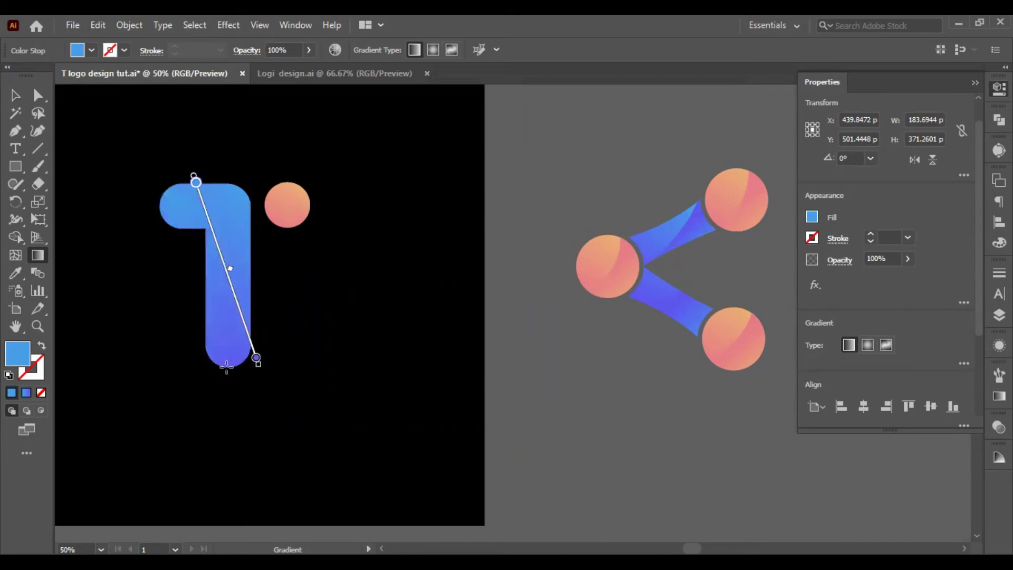
{"action": "left_click", "coordinate": [14, 96]}
Redirect the full orange circle's linear gradient diagonally from its upper left to its lower right, and deselect it.
{"action": "left_click", "coordinate": [272, 208]}
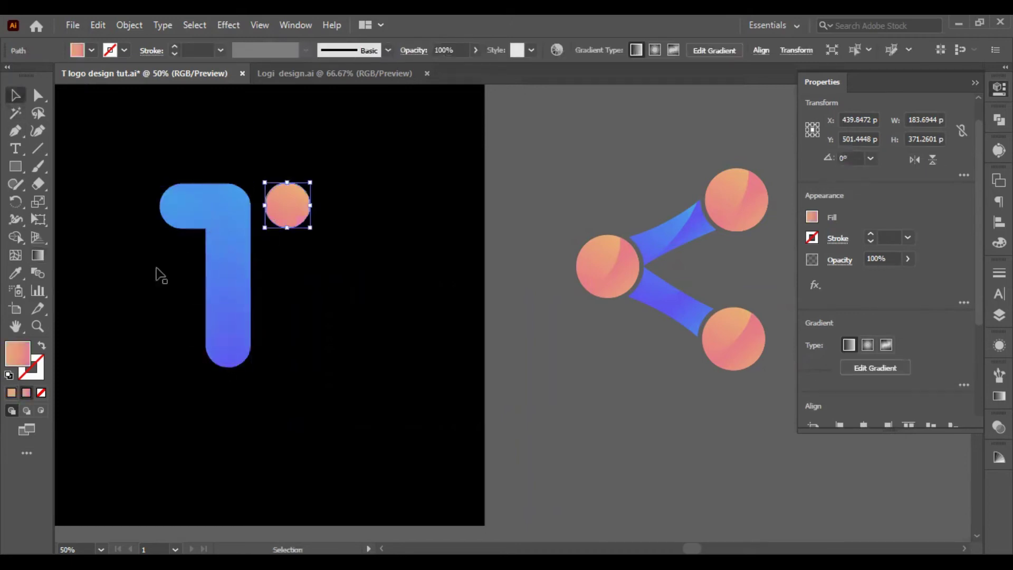
{"action": "left_click", "coordinate": [37, 255]}
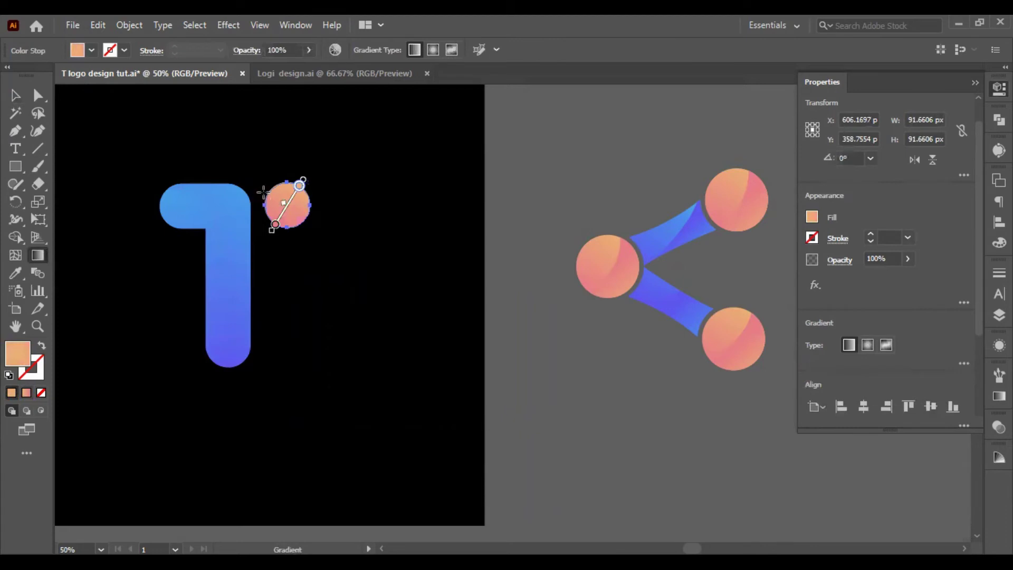
{"action": "left_click_drag", "start_coordinate": [267, 189], "coordinate": [299, 217]}
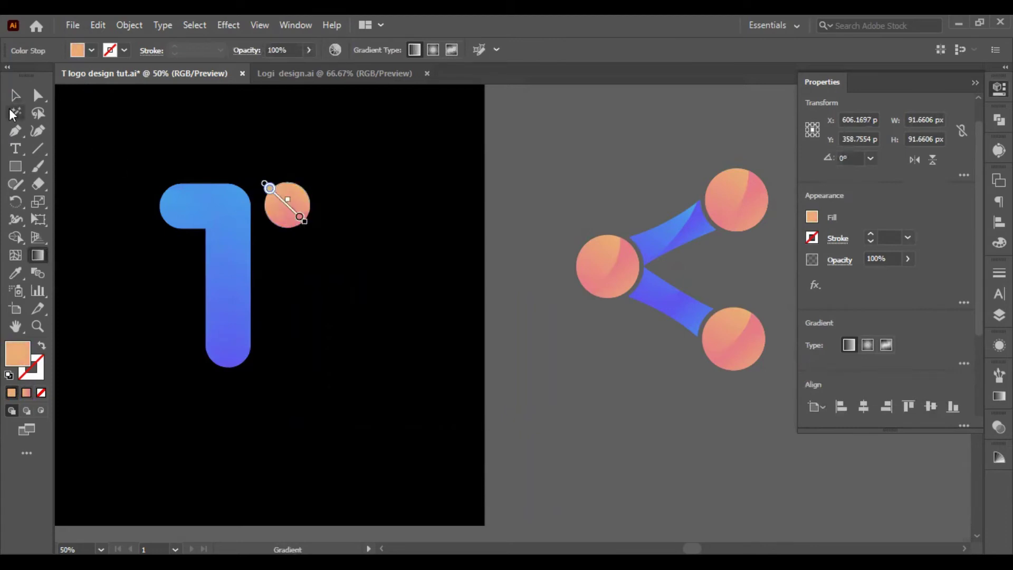
{"action": "left_click", "coordinate": [15, 95]}
{"action": "left_click", "coordinate": [359, 179]}
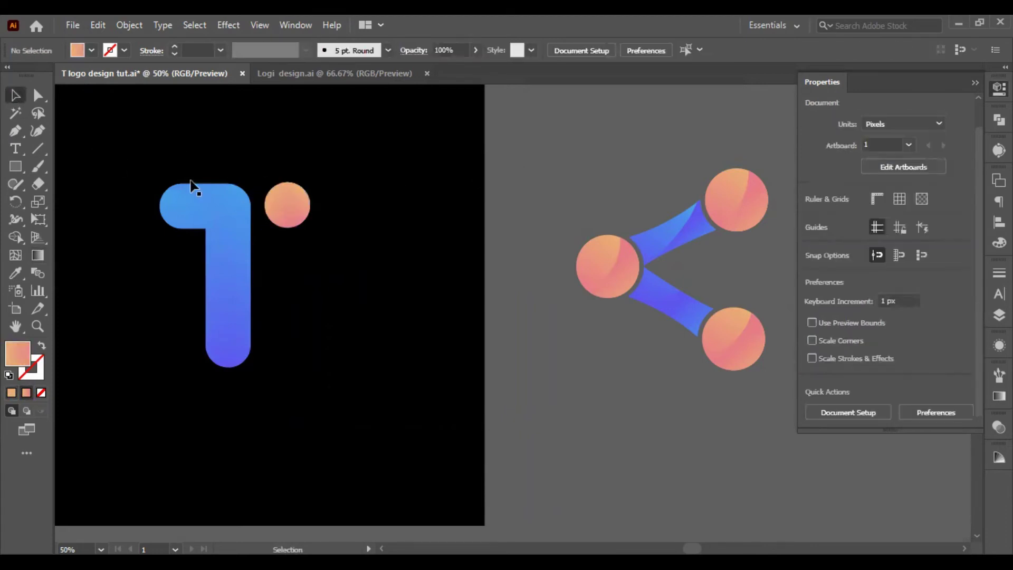
Recolor the trimmed T piece's first gradient stop with the purple sampled from the tip of the reference icon's upper arm.
{"action": "left_click", "coordinate": [217, 203]}
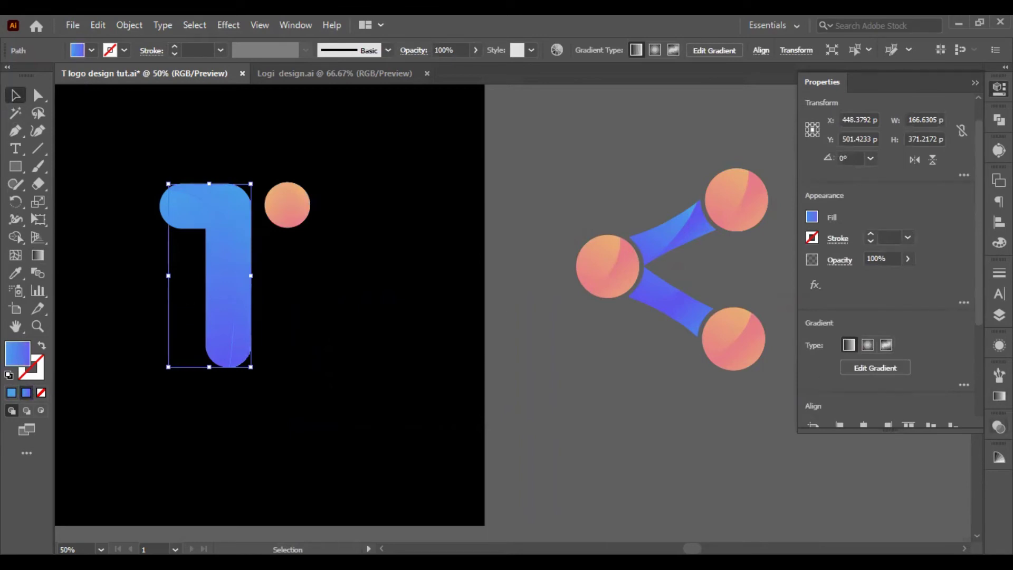
{"action": "left_click", "coordinate": [998, 396]}
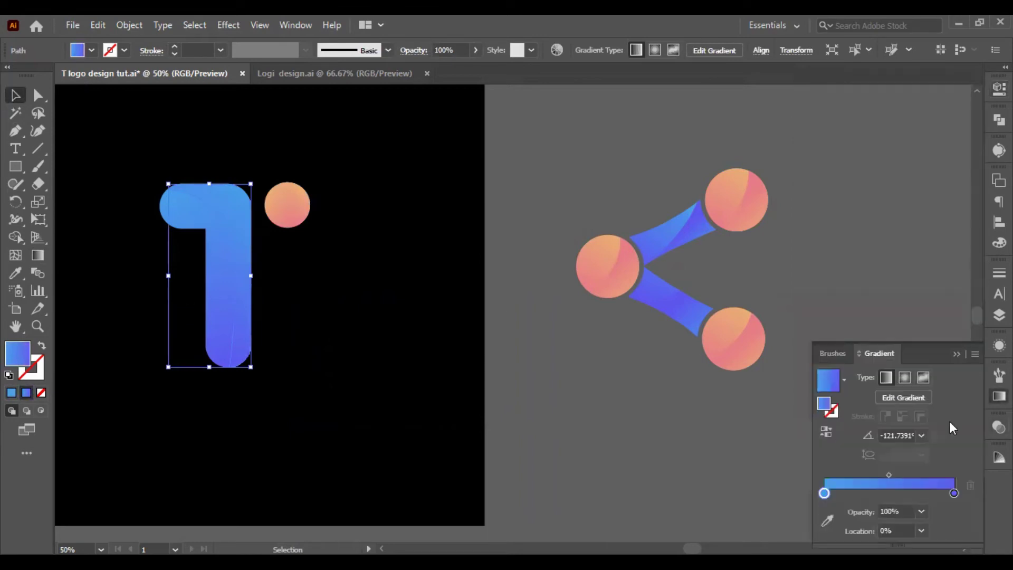
{"action": "left_click", "coordinate": [832, 515]}
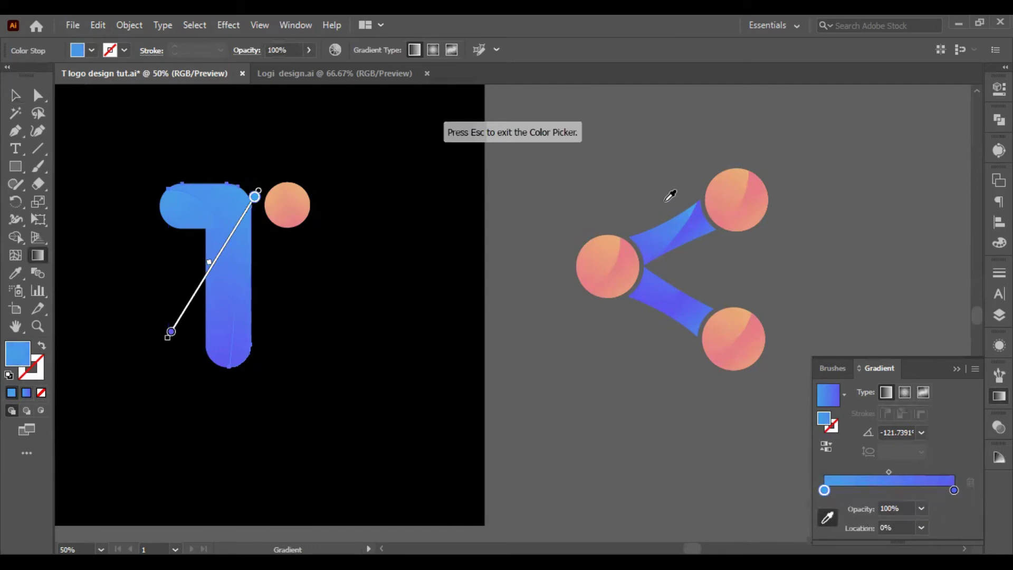
{"action": "scroll", "coordinate": [675, 198], "scroll_direction": "up", "scroll_amount": 5}
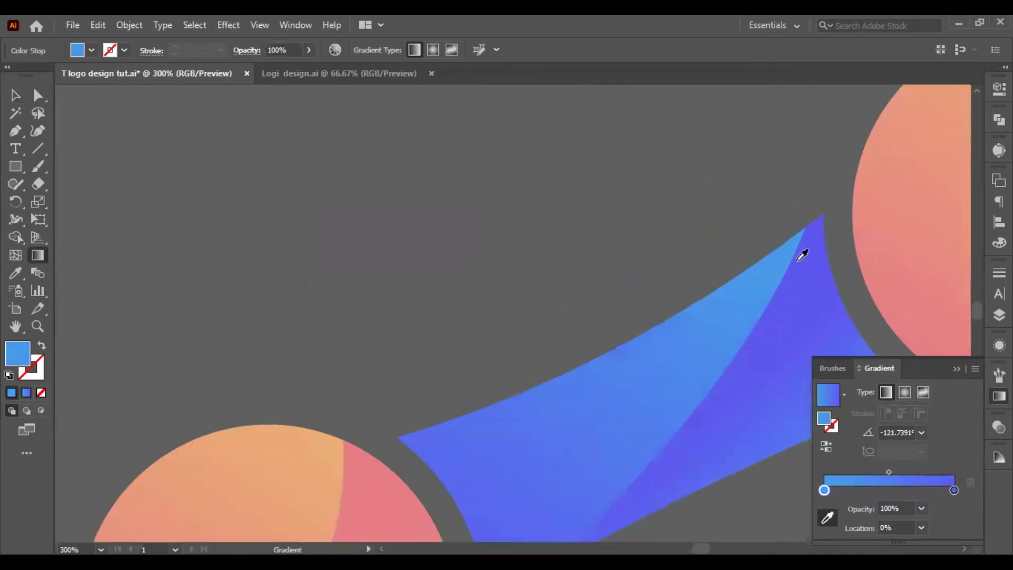
{"action": "left_click", "coordinate": [813, 232]}
{"action": "scroll", "coordinate": [815, 230], "scroll_direction": "down", "scroll_amount": 3}
Recolor the trimmed T piece's last gradient stop with the light blue sampled from the reference icon's upper arm, and deselect the piece.
{"action": "left_click", "coordinate": [954, 489]}
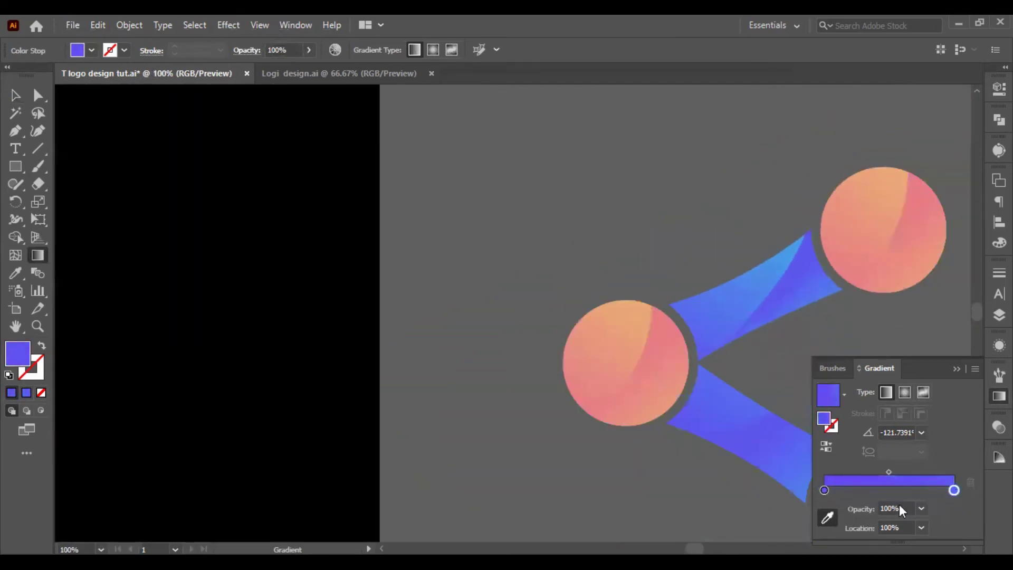
{"action": "scroll", "coordinate": [754, 286], "scroll_direction": "up", "scroll_amount": 2}
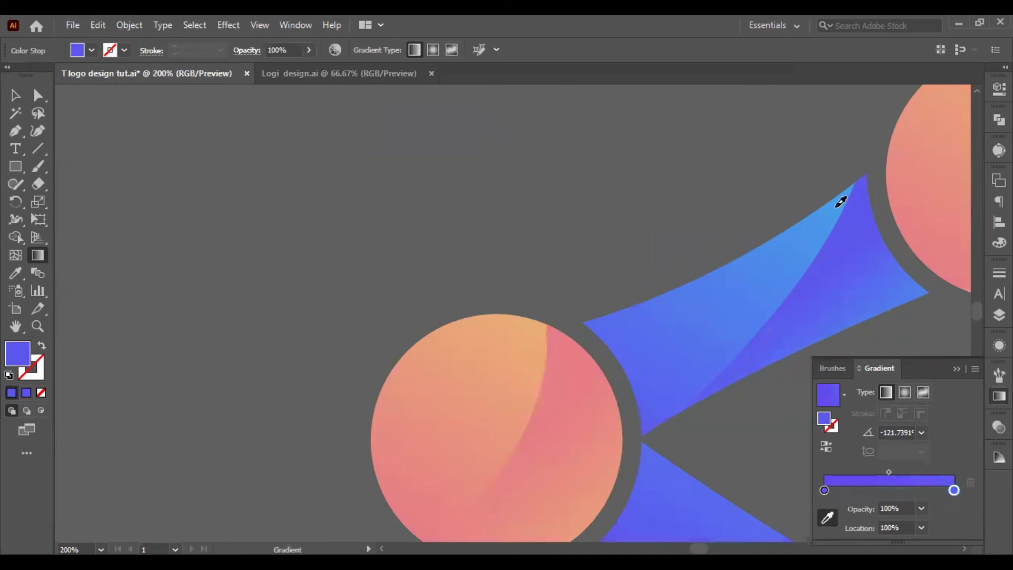
{"action": "left_click", "coordinate": [843, 204]}
{"action": "key", "text": "ctrl+0"}
{"action": "left_click", "coordinate": [15, 96]}
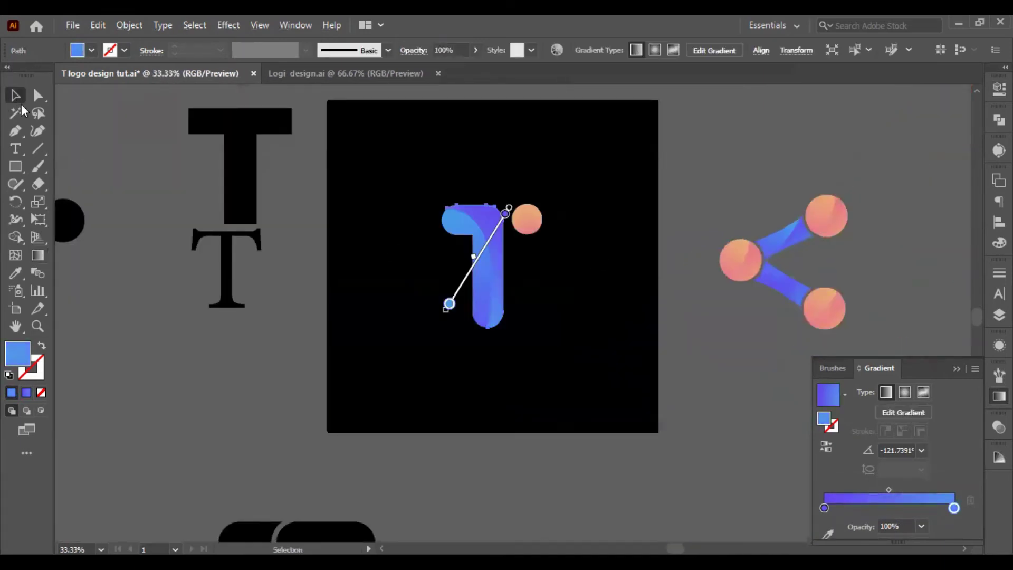
{"action": "scroll", "coordinate": [474, 374], "scroll_direction": "right", "scroll_amount": 3}
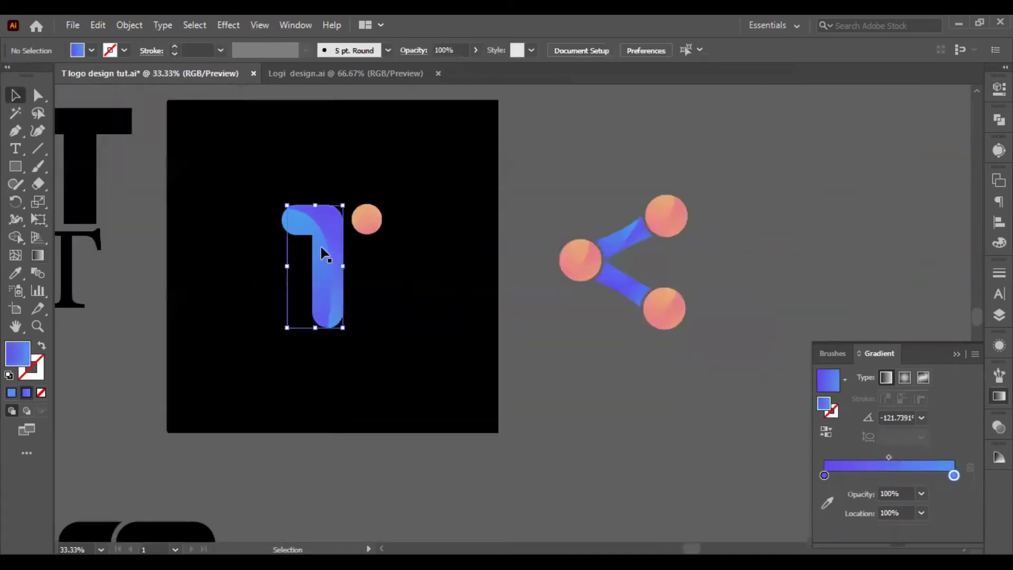
{"action": "scroll", "coordinate": [322, 254], "scroll_direction": "up", "scroll_amount": 2}
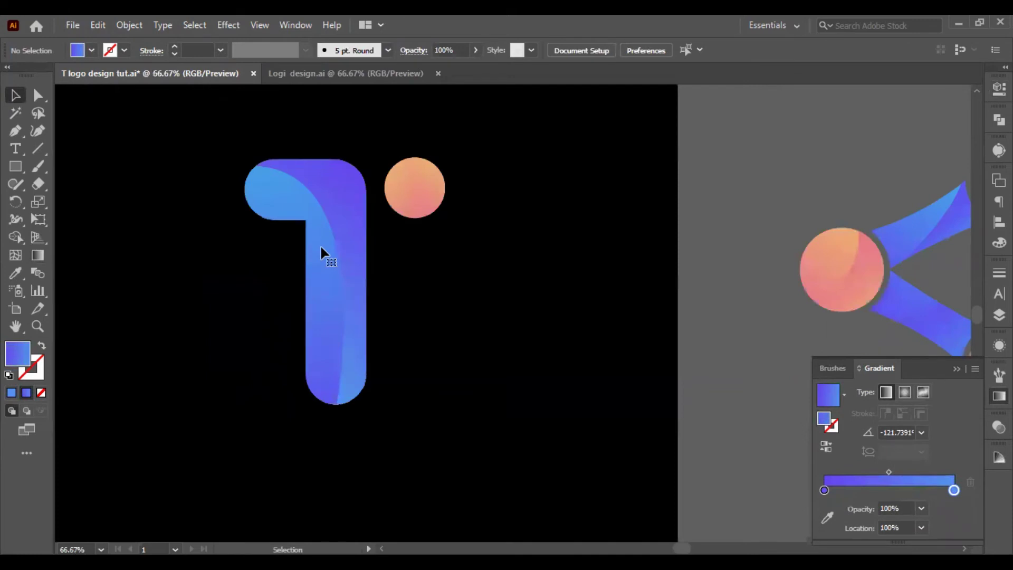
Set the linear gradient angle of the full T shape to -60°.
{"action": "left_click", "coordinate": [323, 253]}
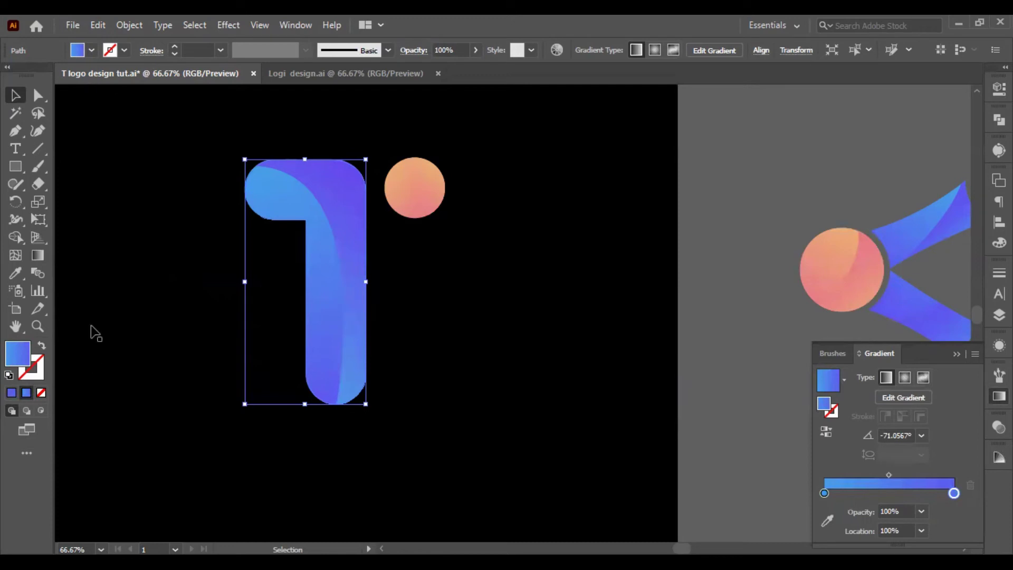
{"action": "left_click", "coordinate": [37, 255]}
{"action": "mouse_move", "coordinate": [247, 160]}
{"action": "left_mouse_down"}
{"action": "mouse_move", "coordinate": [335, 379]}
{"action": "mouse_move", "coordinate": [362, 396]}
{"action": "left_mouse_up"}
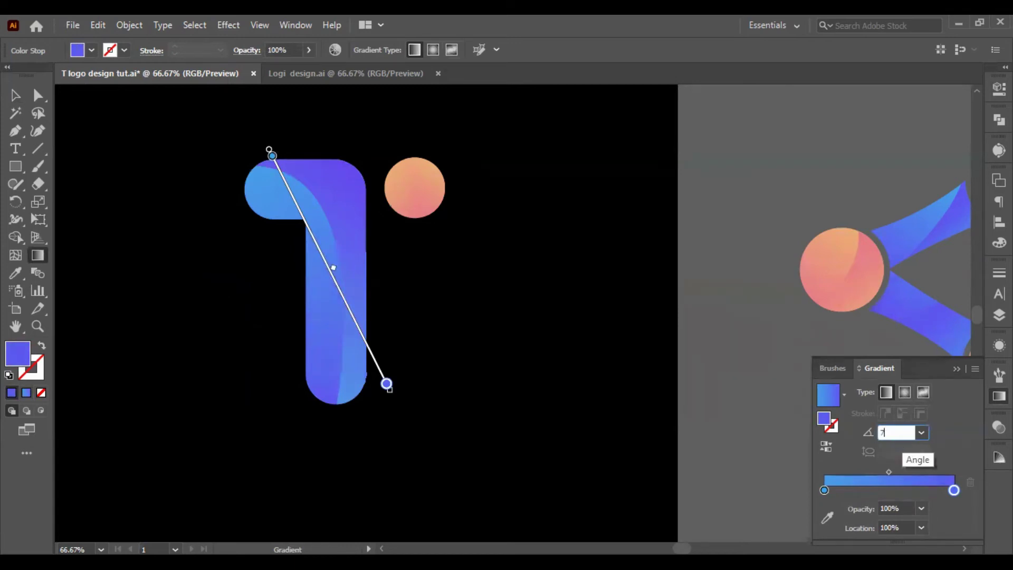
{"action": "key", "text": "Return"}
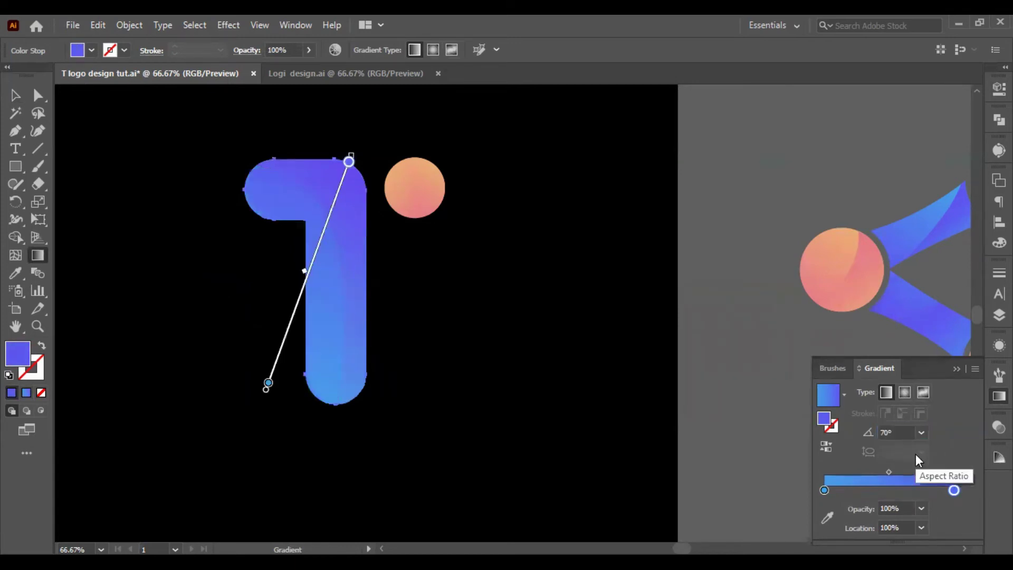
{"action": "scroll", "coordinate": [901, 432], "scroll_direction": "up", "scroll_amount": 11}
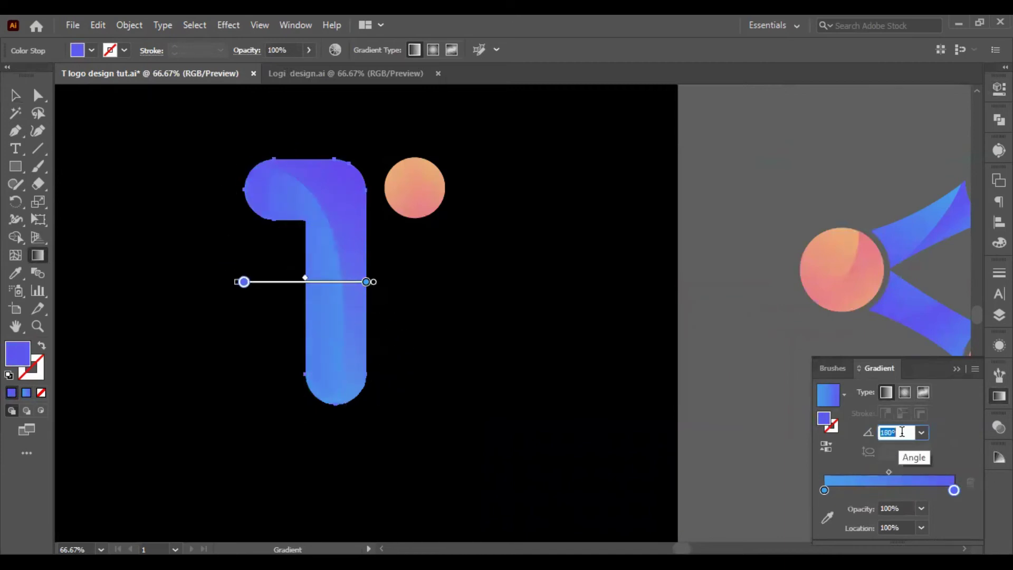
{"action": "scroll", "coordinate": [901, 432], "scroll_direction": "up", "scroll_amount": 1}
{"action": "scroll", "coordinate": [901, 432], "scroll_direction": "up", "scroll_amount": 11}
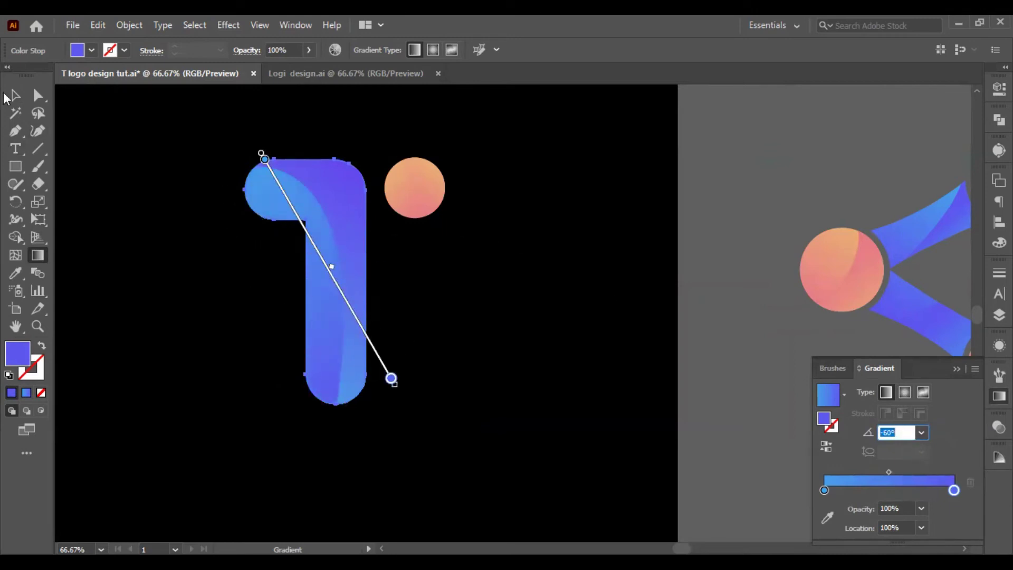
{"action": "key", "text": "v"}
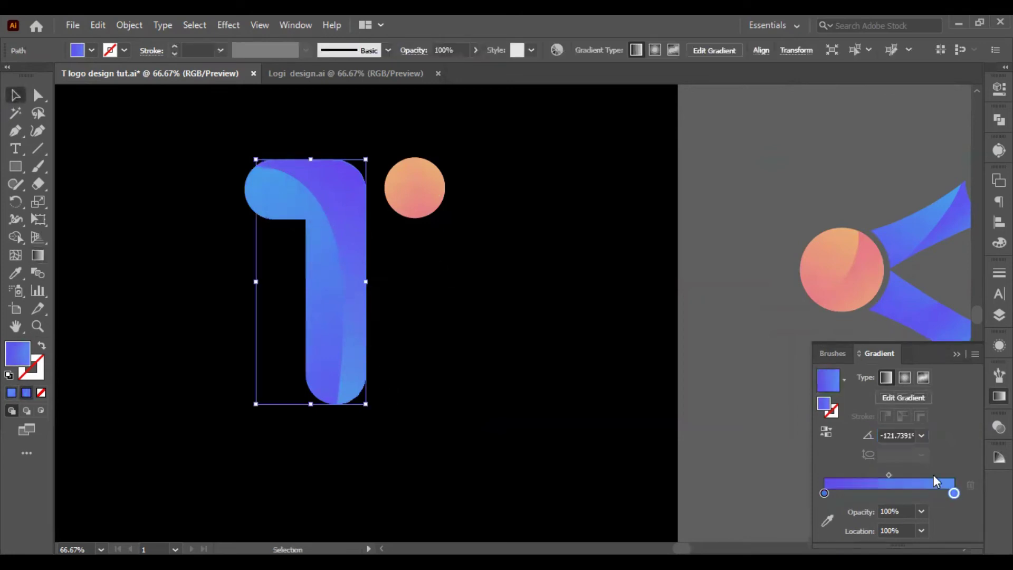
Set the trimmed T piece's linear gradient angle to -60° as well, and deselect the piece.
{"action": "left_click", "coordinate": [895, 434]}
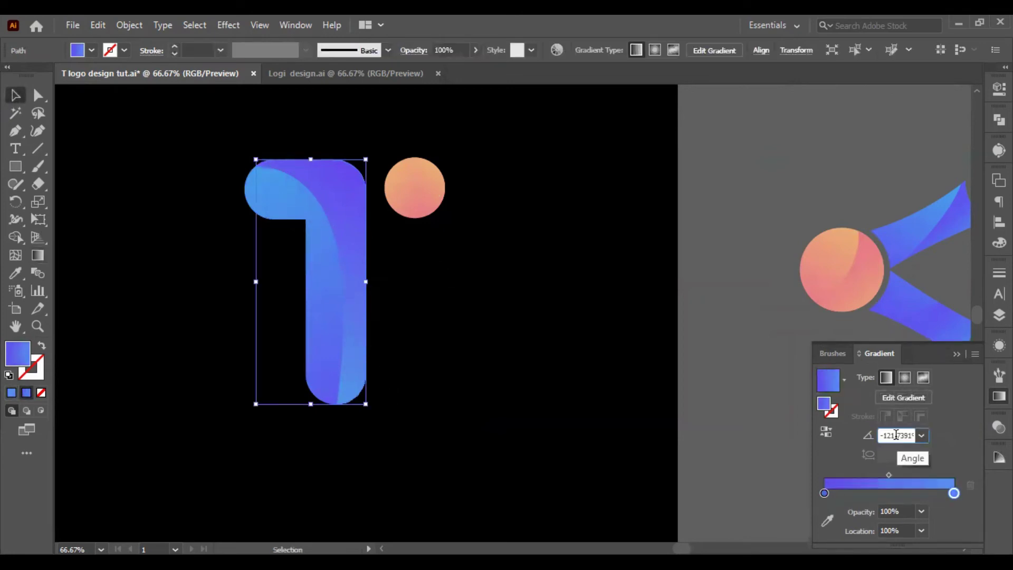
{"action": "key", "text": "ctrl+a"}
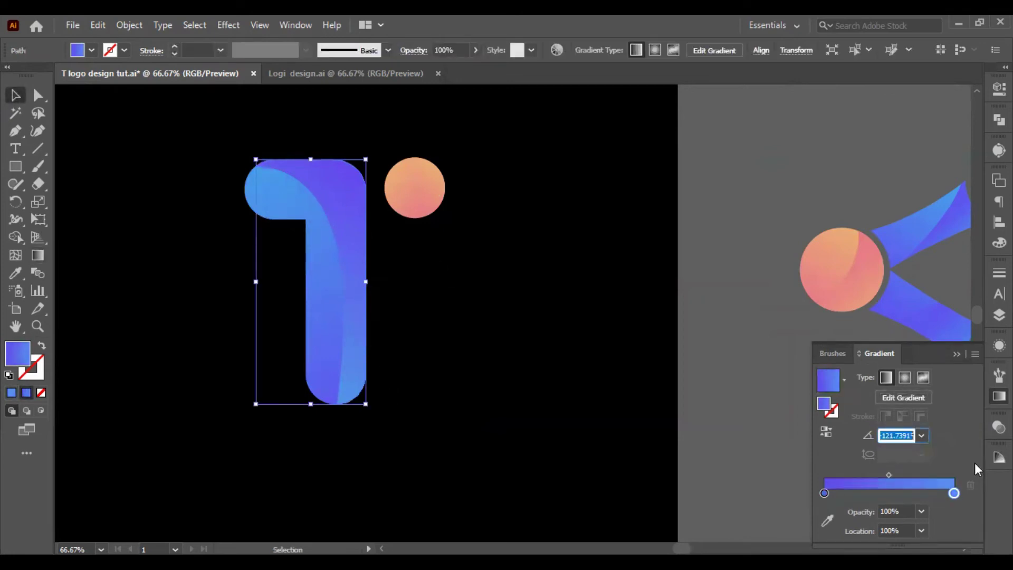
{"action": "type", "text": "60"}
{"action": "key", "text": "Return"}
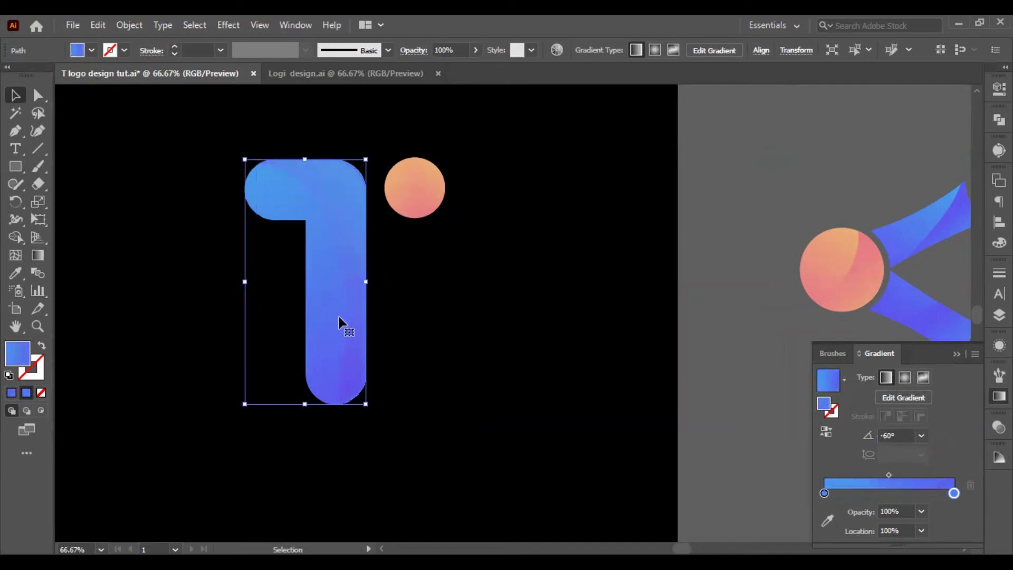
{"action": "left_click", "coordinate": [902, 433]}
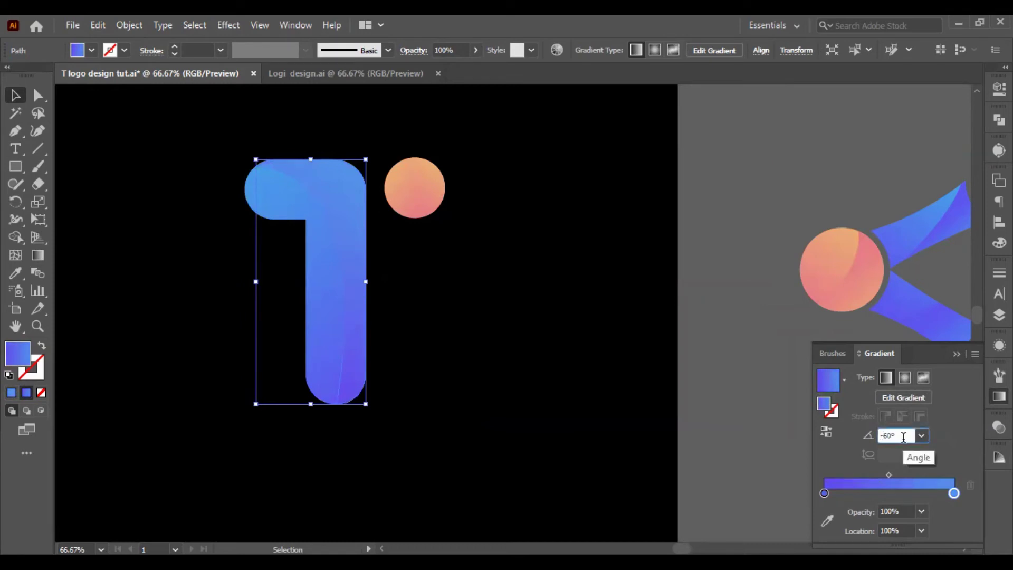
{"action": "type", "text": "-"}
{"action": "key", "text": "Return"}
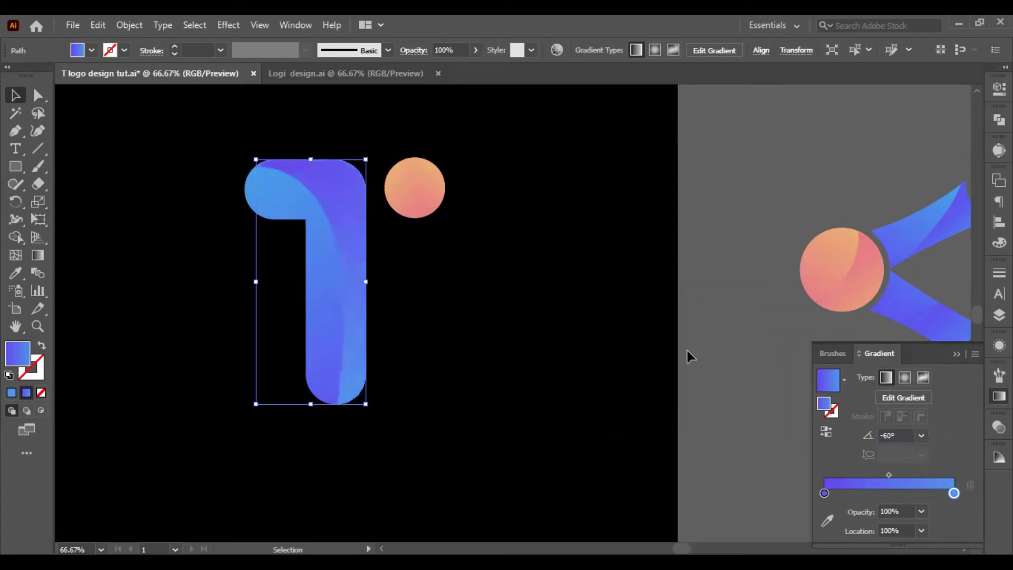
{"action": "left_click", "coordinate": [709, 368]}
Set the full orange circle's linear gradient angle to -60°.
{"action": "scroll", "coordinate": [477, 276], "scroll_direction": "down", "scroll_amount": 1}
{"action": "scroll", "coordinate": [477, 276], "scroll_direction": "right", "scroll_amount": 2}
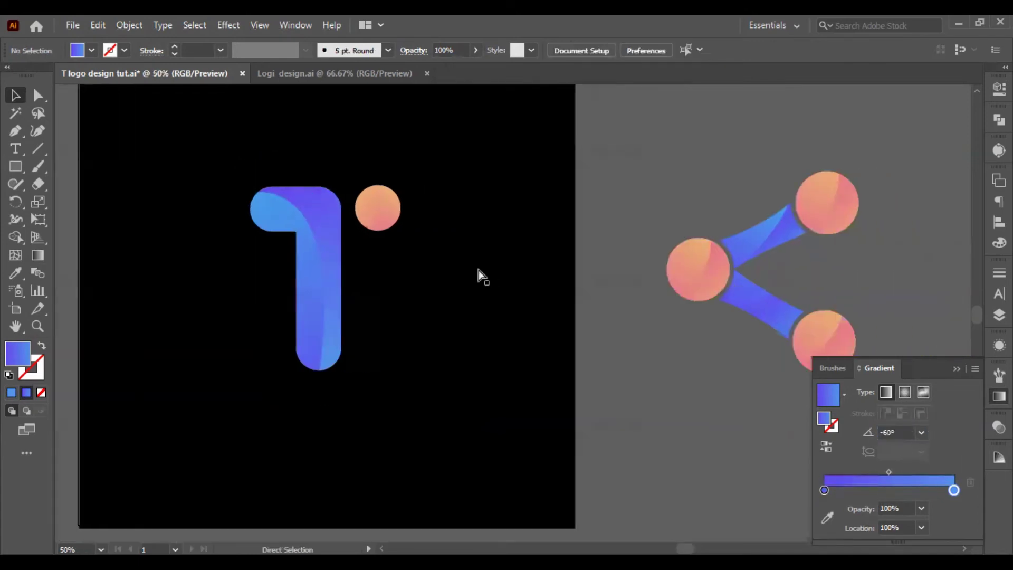
{"action": "scroll", "coordinate": [400, 200], "scroll_direction": "up", "scroll_amount": 2}
{"action": "left_click", "coordinate": [374, 194]}
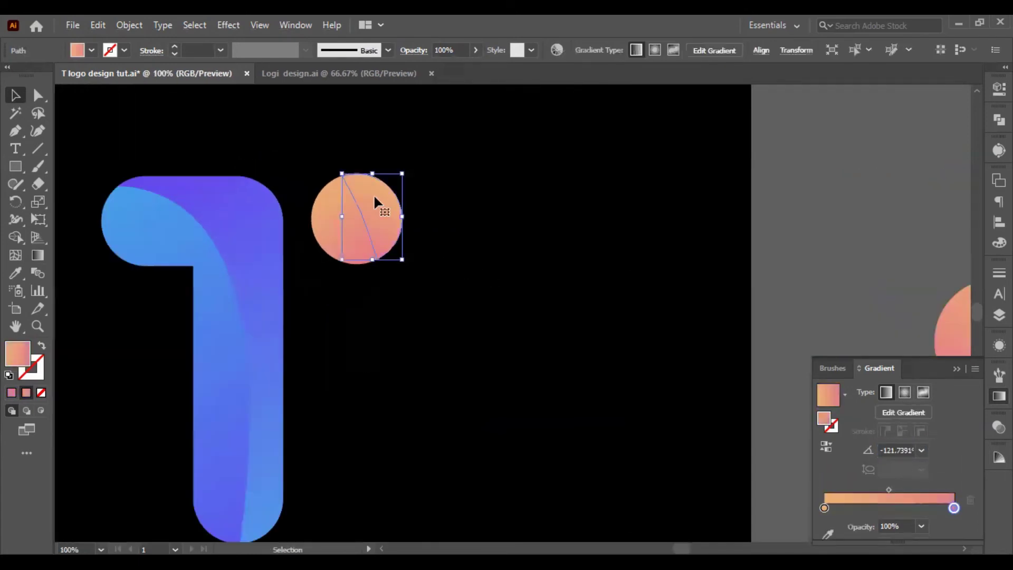
{"action": "scroll", "coordinate": [667, 308], "scroll_direction": "right", "scroll_amount": 1}
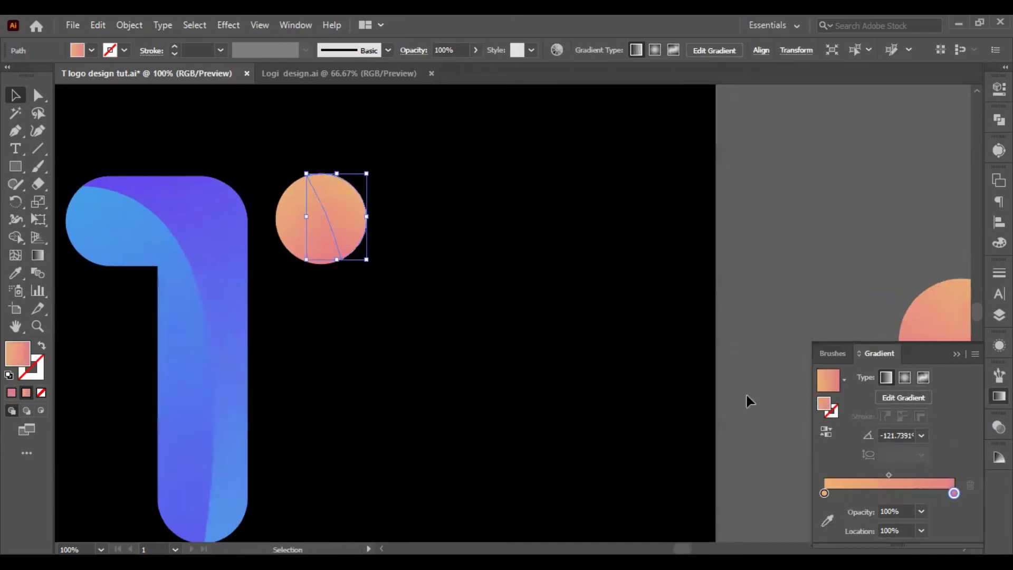
{"action": "left_click", "coordinate": [285, 222]}
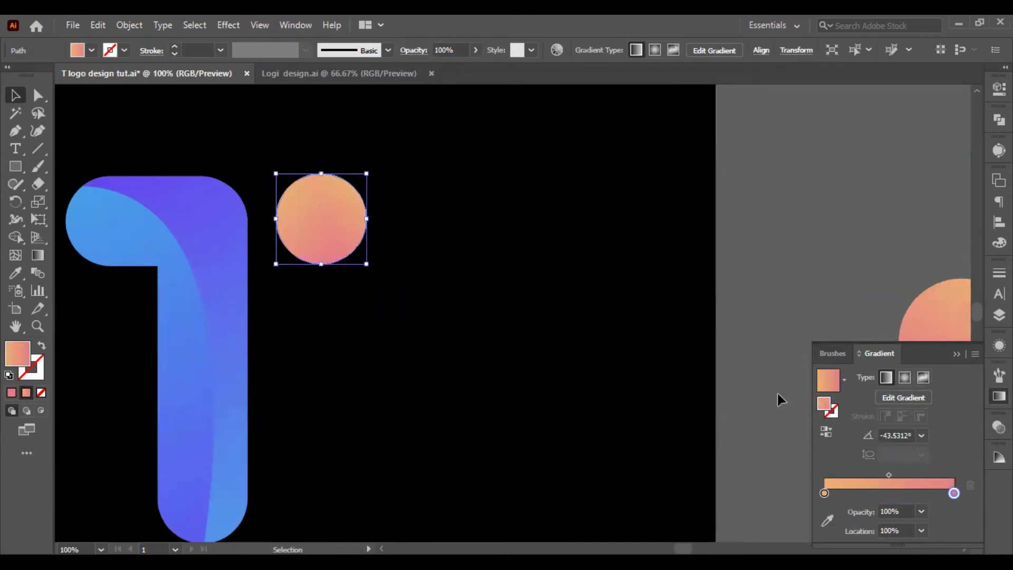
{"action": "left_click", "coordinate": [892, 435]}
{"action": "double_click", "coordinate": [891, 435]}
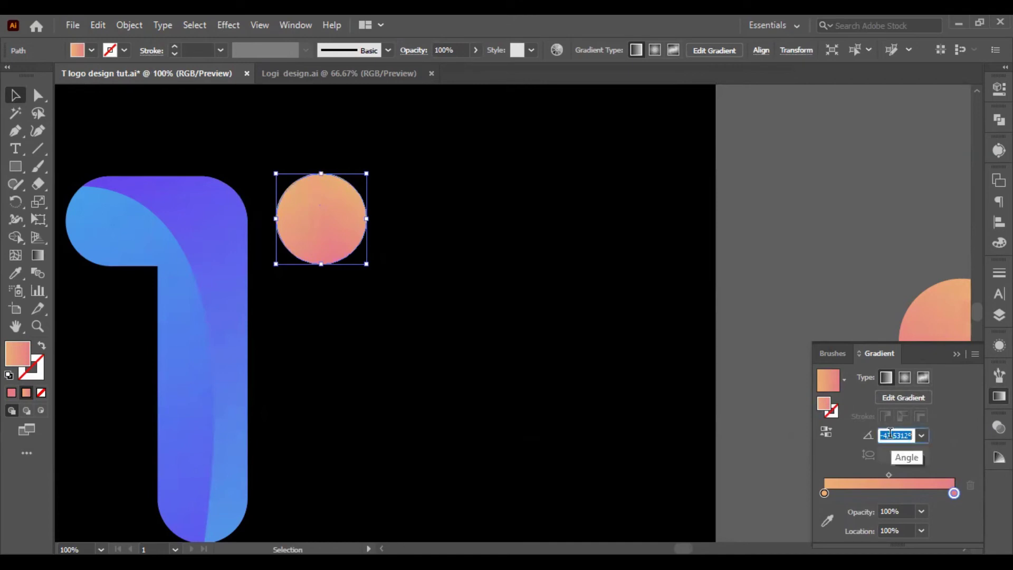
{"action": "type", "text": "-60"}
{"action": "key", "text": "Return"}
Recolor the trimmed circle piece's gradient from pink to orange, sampling both stops from the upper part of the reference icon's leftmost circle.
{"action": "left_click", "coordinate": [343, 195]}
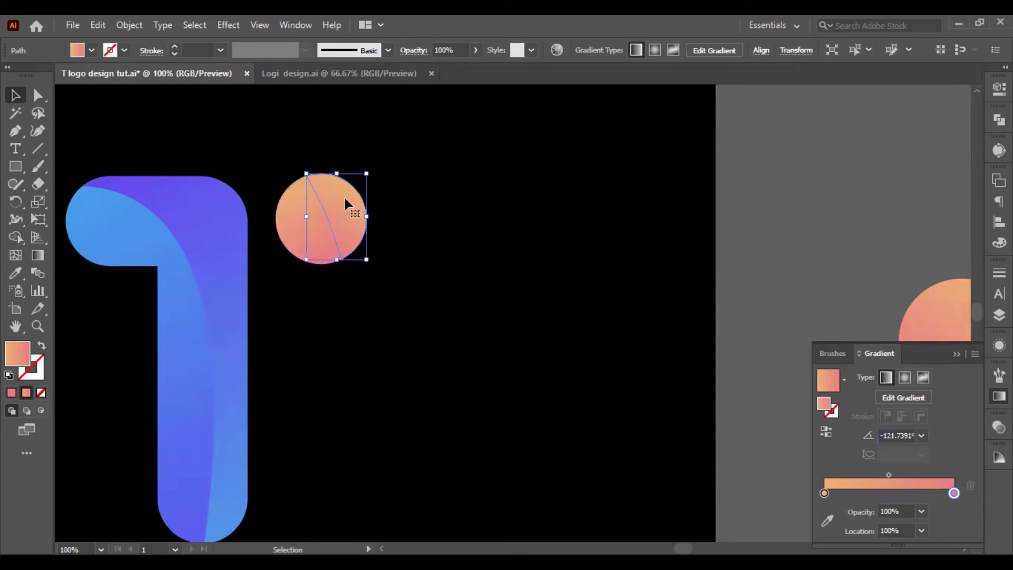
{"action": "scroll", "coordinate": [346, 204], "scroll_direction": "right", "scroll_amount": 5}
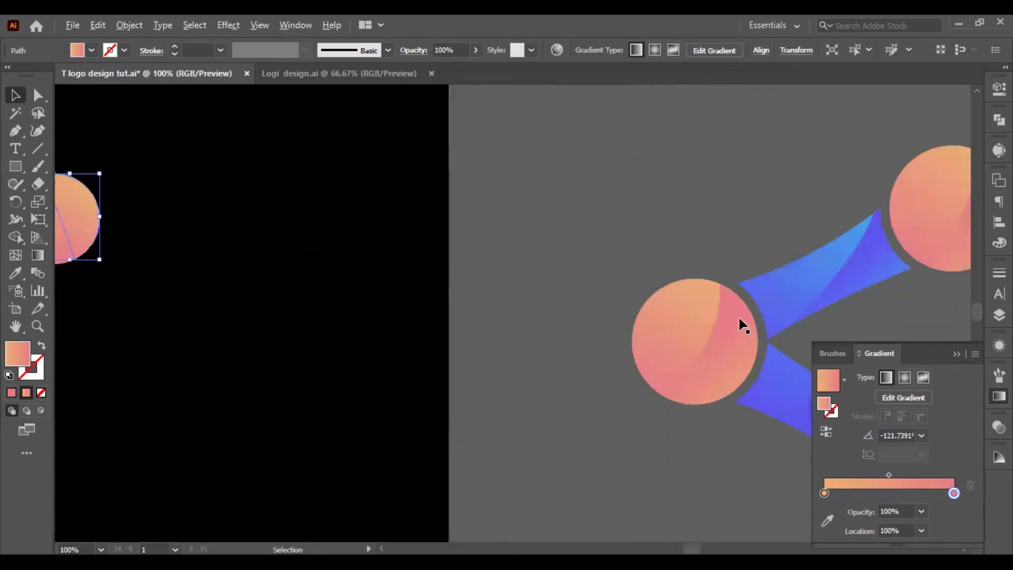
{"action": "scroll", "coordinate": [739, 316], "scroll_direction": "up", "scroll_amount": 3}
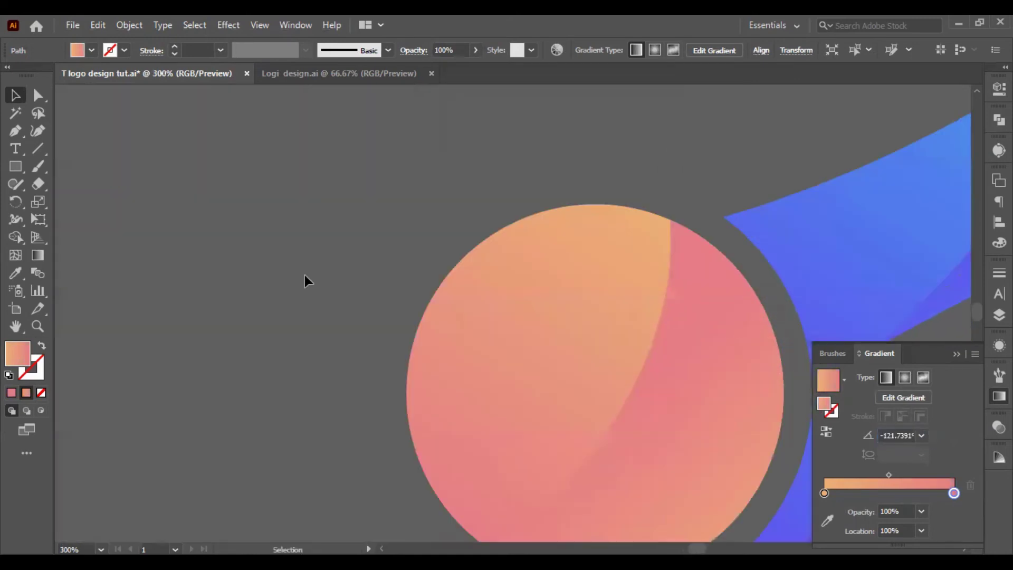
{"action": "left_click", "coordinate": [823, 493]}
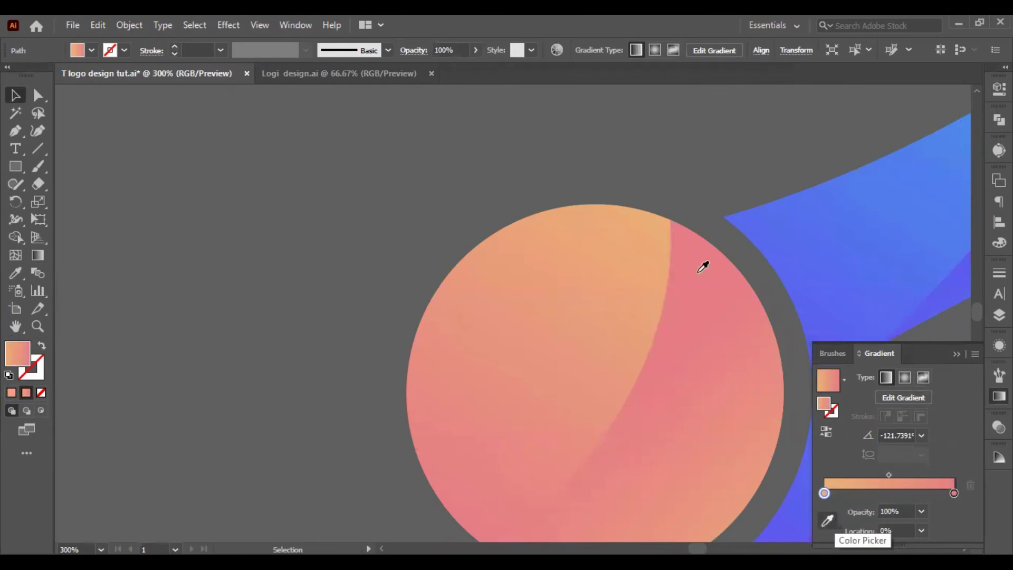
{"action": "left_click", "coordinate": [689, 246]}
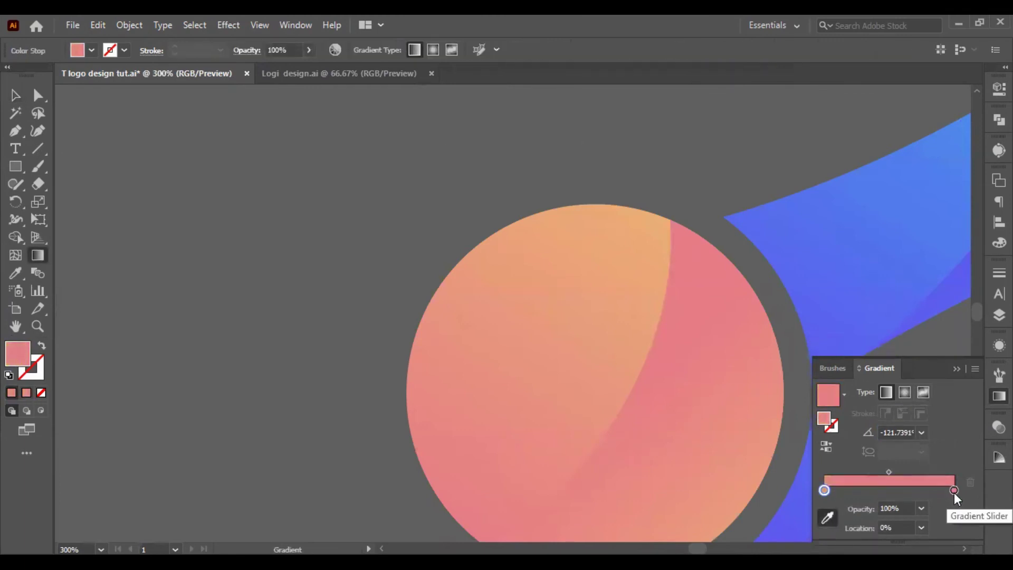
{"action": "left_click", "coordinate": [954, 490]}
{"action": "left_click", "coordinate": [655, 231]}
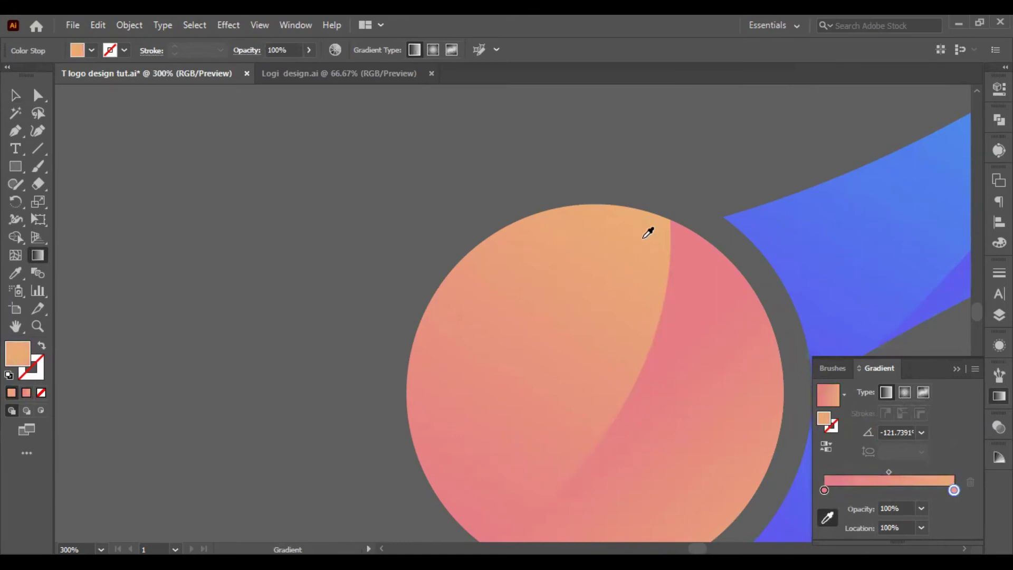
Set the trimmed circle piece's gradient angle to -60° and deselect the piece.
{"action": "left_click", "coordinate": [891, 432]}
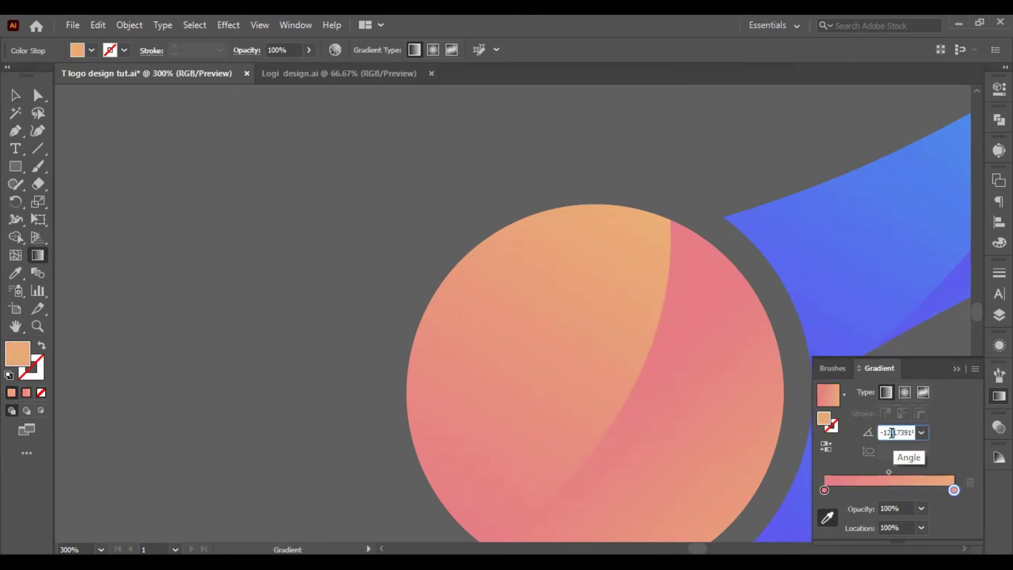
{"action": "type", "text": "-60"}
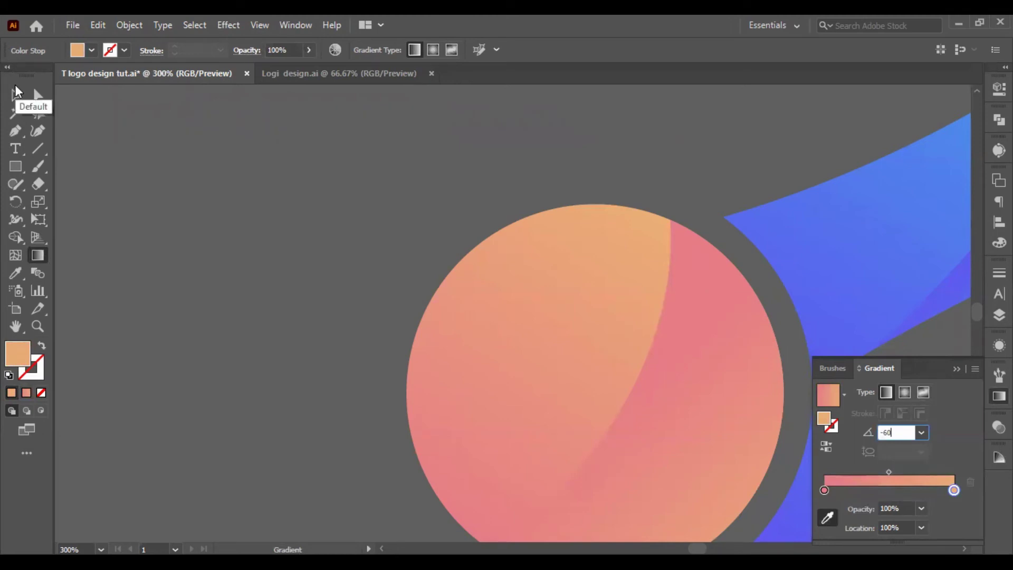
{"action": "left_click", "coordinate": [16, 93]}
{"action": "key", "text": "ctrl+minus"}
{"action": "key", "text": "ctrl+minus"}
{"action": "key", "text": "ctrl+minus"}
{"action": "key", "text": "ctrl+minus"}
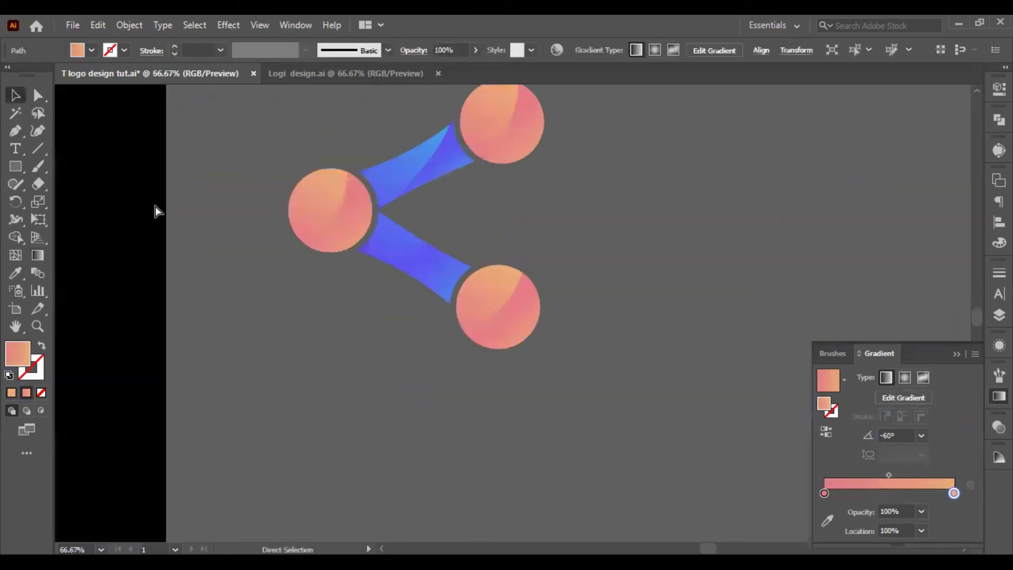
{"action": "scroll", "coordinate": [155, 206], "scroll_direction": "left", "scroll_amount": 5}
{"action": "left_click", "coordinate": [486, 306]}
{"action": "scroll", "coordinate": [398, 252], "scroll_direction": "left", "scroll_amount": 1}
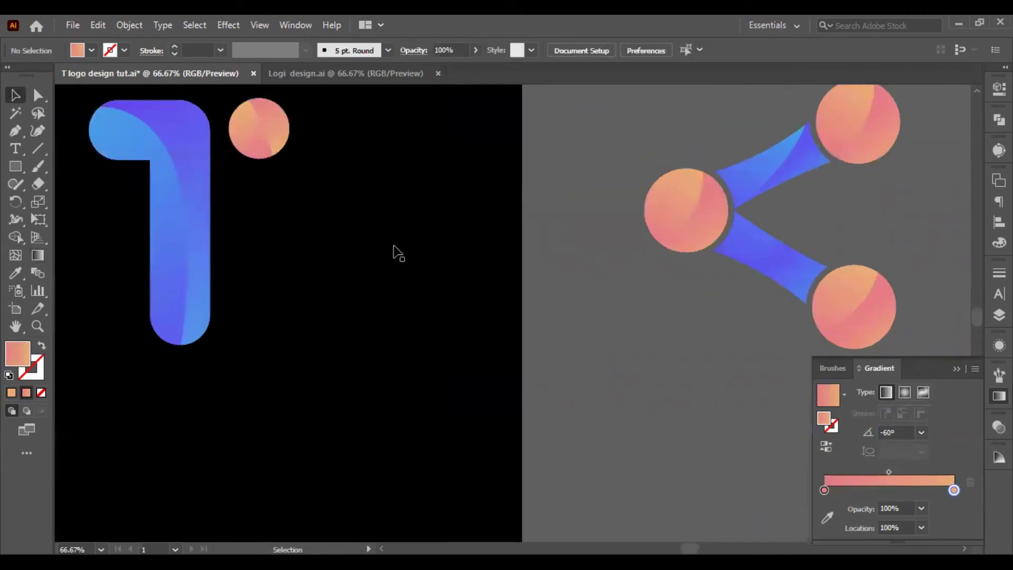
Examine the shading of the T and its circle up close and compare it with the reference icon's gradients.
{"action": "scroll", "coordinate": [277, 211], "scroll_direction": "up", "scroll_amount": 4}
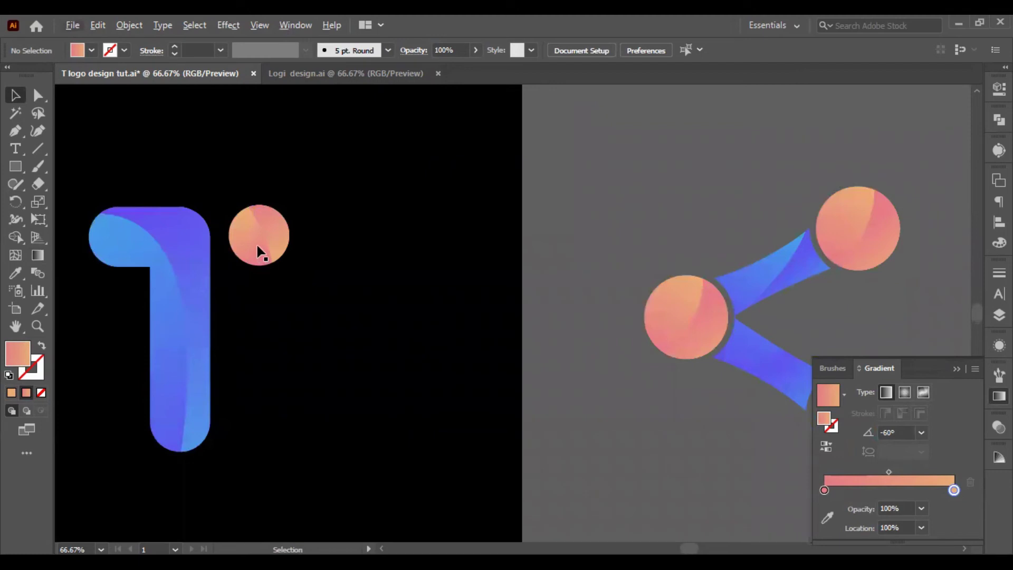
{"action": "scroll", "coordinate": [260, 232], "scroll_direction": "up", "scroll_amount": 2}
{"action": "left_click", "coordinate": [277, 221]}
{"action": "scroll", "coordinate": [285, 227], "scroll_direction": "down", "scroll_amount": 3}
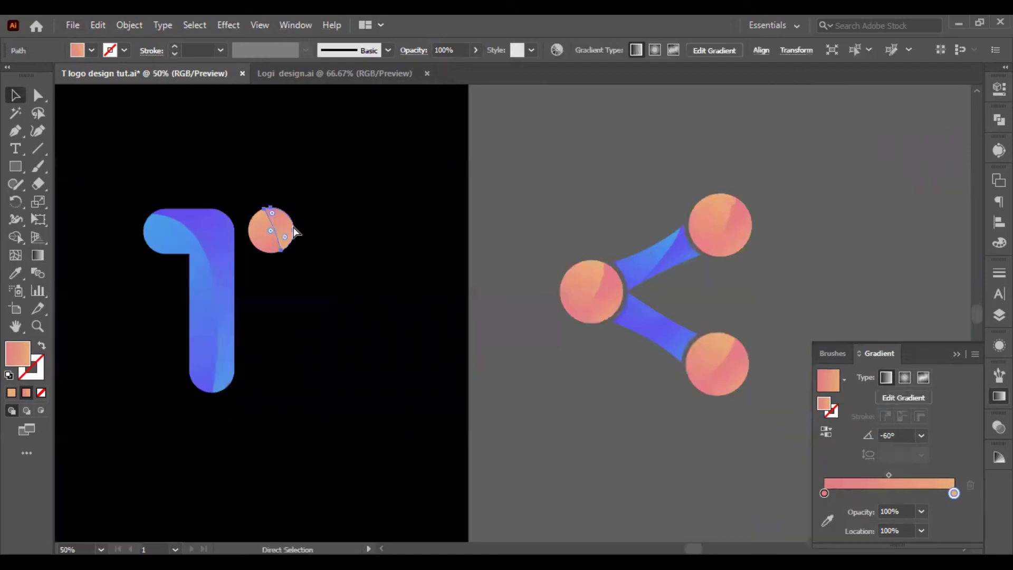
{"action": "scroll", "coordinate": [361, 238], "scroll_direction": "right", "scroll_amount": 2}
{"action": "left_click", "coordinate": [414, 206]}
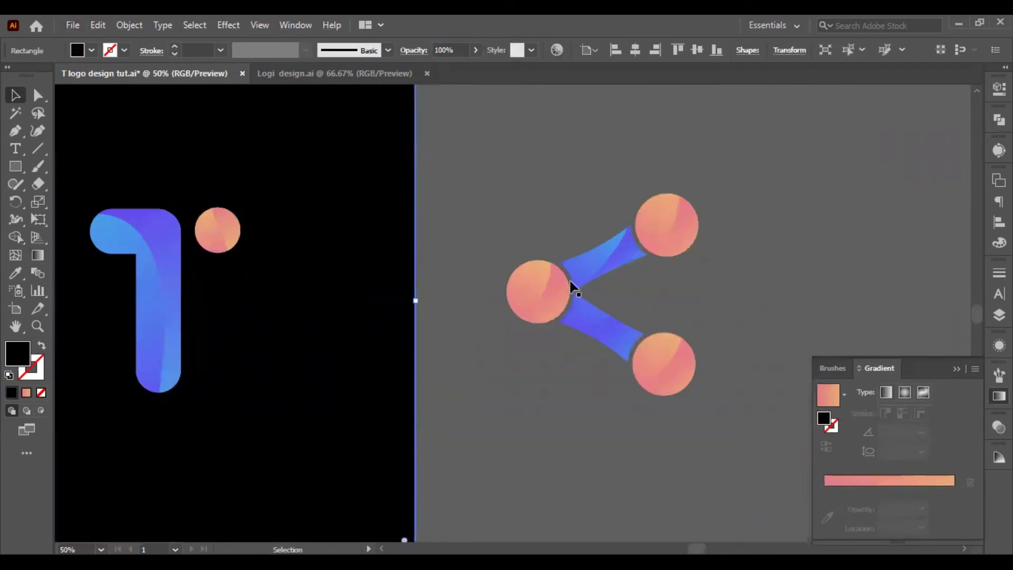
{"action": "left_click", "coordinate": [527, 386]}
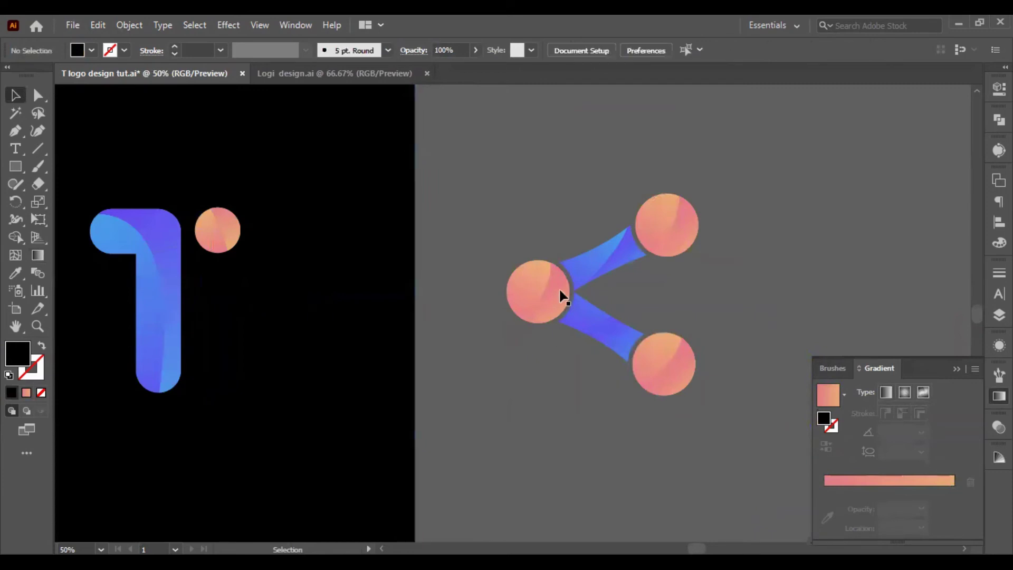
{"action": "scroll", "coordinate": [311, 343], "scroll_direction": "left", "scroll_amount": 5}
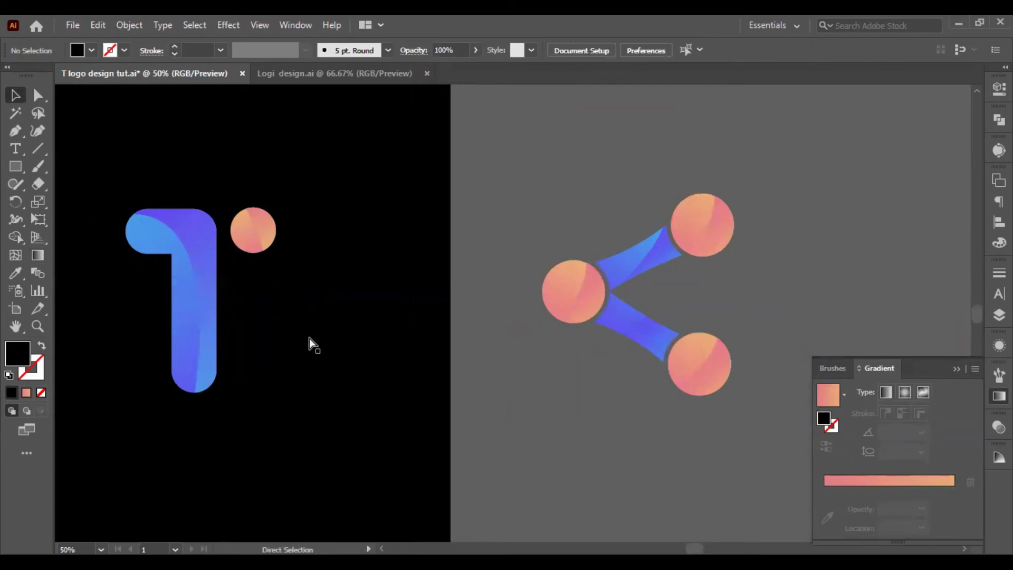
{"action": "scroll", "coordinate": [364, 217], "scroll_direction": "up", "scroll_amount": 4}
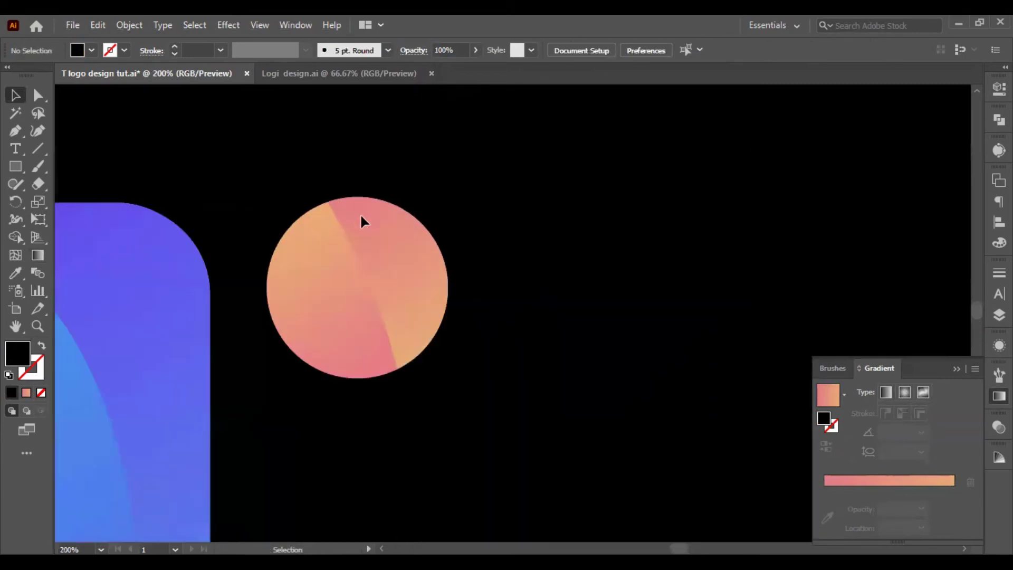
{"action": "left_click", "coordinate": [360, 213]}
{"action": "scroll", "coordinate": [360, 213], "scroll_direction": "down", "scroll_amount": 3}
{"action": "scroll", "coordinate": [473, 274], "scroll_direction": "down", "scroll_amount": 2}
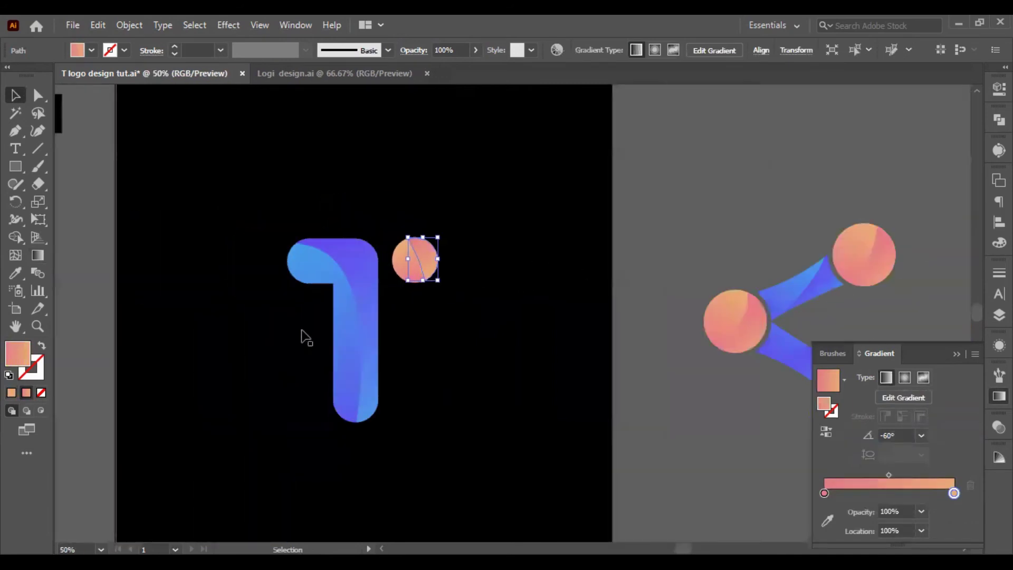
{"action": "left_click", "coordinate": [635, 396]}
{"action": "scroll", "coordinate": [635, 396], "scroll_direction": "right", "scroll_amount": 2}
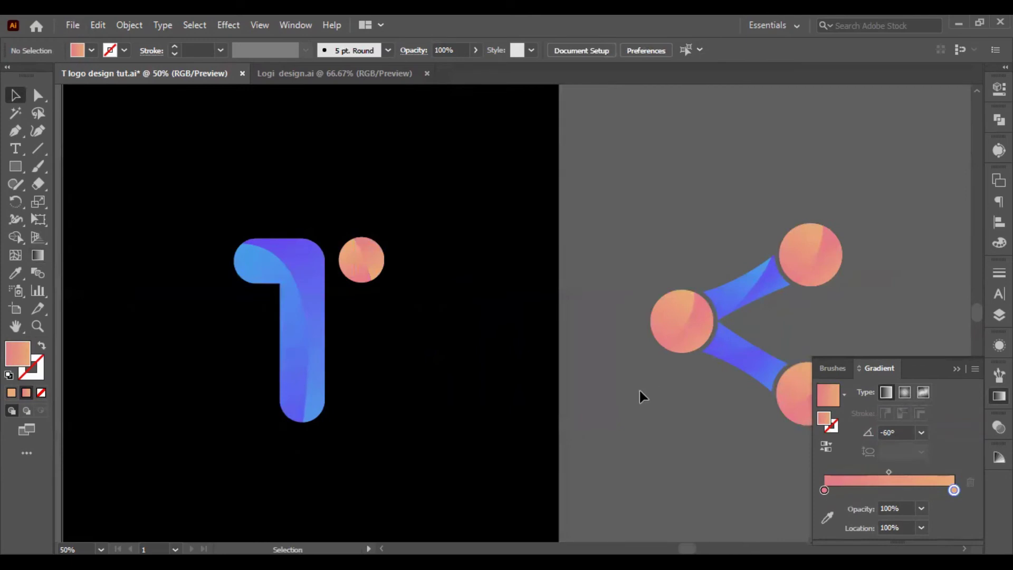
{"action": "scroll", "coordinate": [306, 406], "scroll_direction": "up", "scroll_amount": 1}
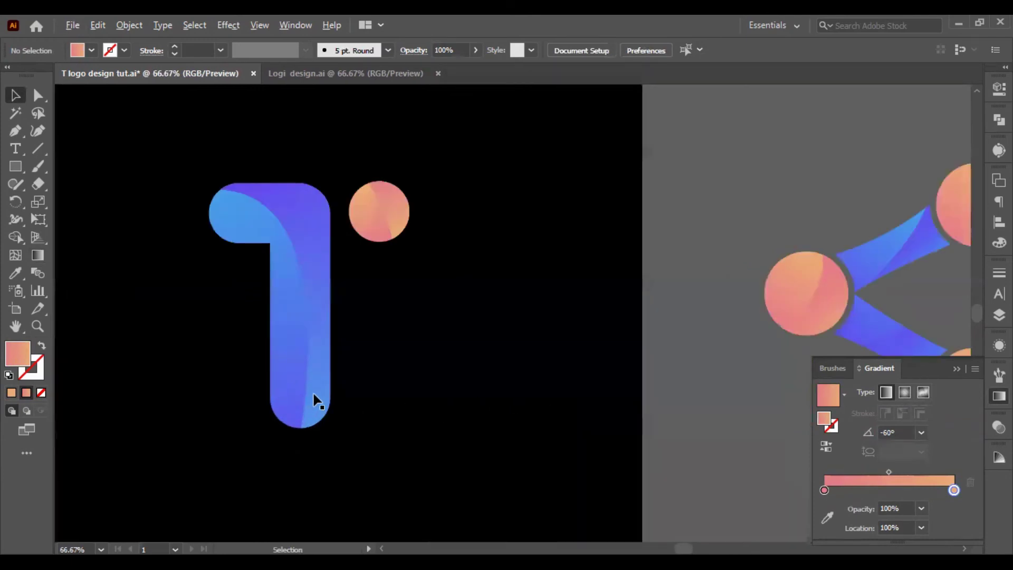
Examine the shading on the reference icon's upper arm and circles up close and compare it with the T and its circle.
{"action": "left_click", "coordinate": [309, 386]}
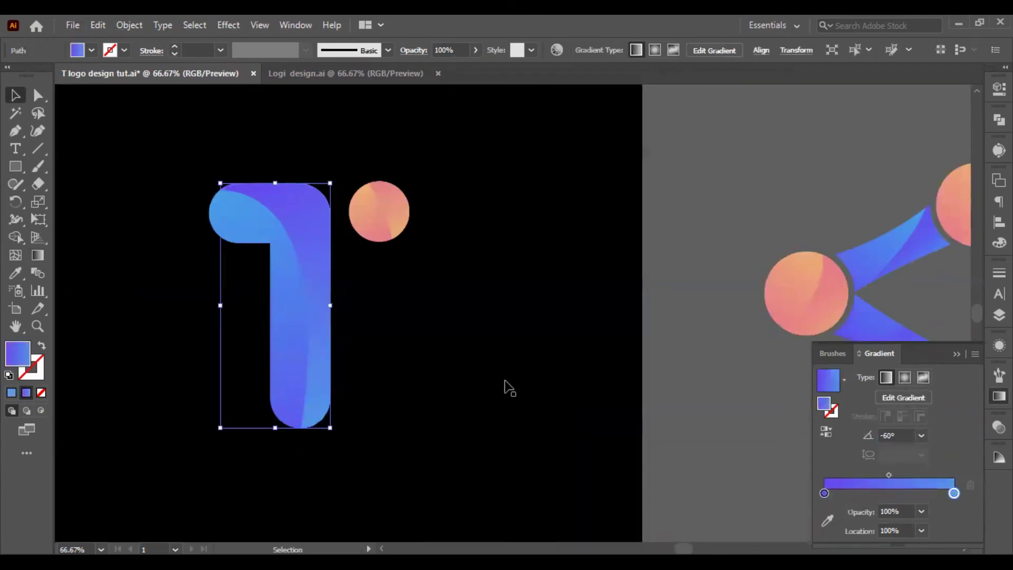
{"action": "scroll", "coordinate": [642, 369], "scroll_direction": "down", "scroll_amount": 1}
{"action": "scroll", "coordinate": [642, 369], "scroll_direction": "right", "scroll_amount": 2}
{"action": "key", "text": "a"}
{"action": "key", "text": "v"}
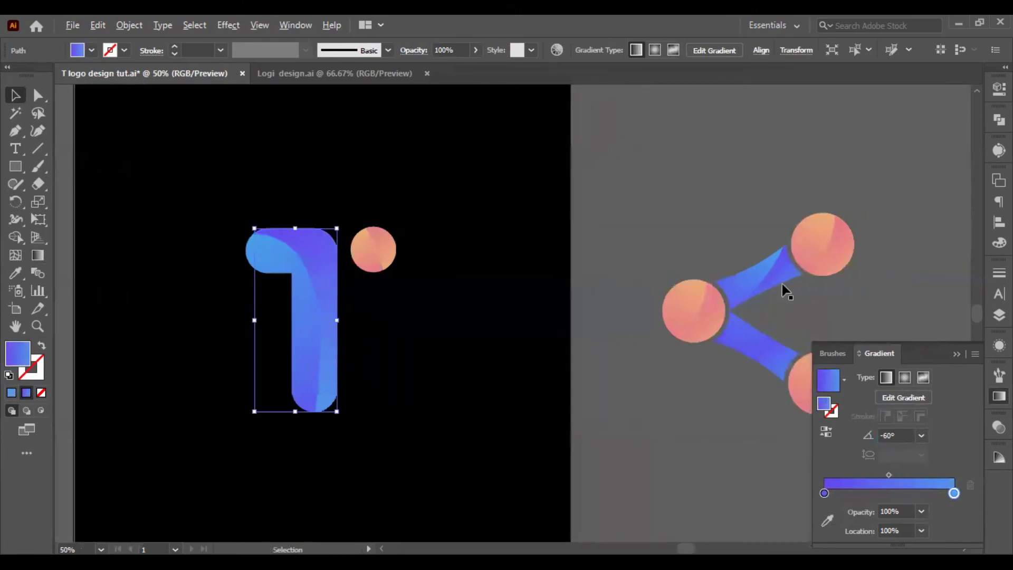
{"action": "scroll", "coordinate": [797, 238], "scroll_direction": "up", "scroll_amount": 4}
{"action": "scroll", "coordinate": [778, 249], "scroll_direction": "down", "scroll_amount": 1}
{"action": "scroll", "coordinate": [672, 377], "scroll_direction": "up", "scroll_amount": 1}
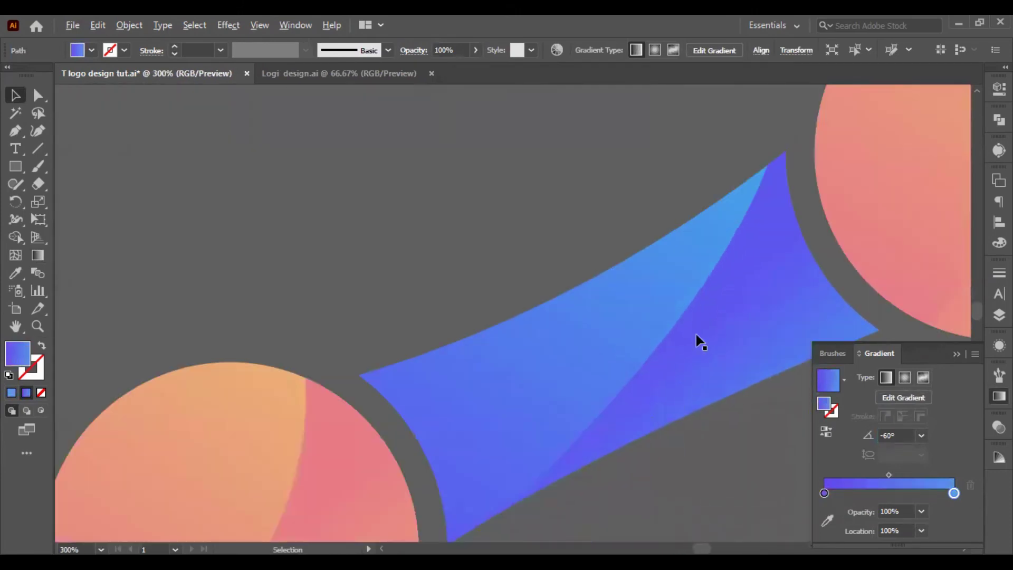
{"action": "scroll", "coordinate": [527, 436], "scroll_direction": "down", "scroll_amount": 1}
{"action": "scroll", "coordinate": [391, 368], "scroll_direction": "down", "scroll_amount": 2}
{"action": "scroll", "coordinate": [391, 367], "scroll_direction": "down", "scroll_amount": 2}
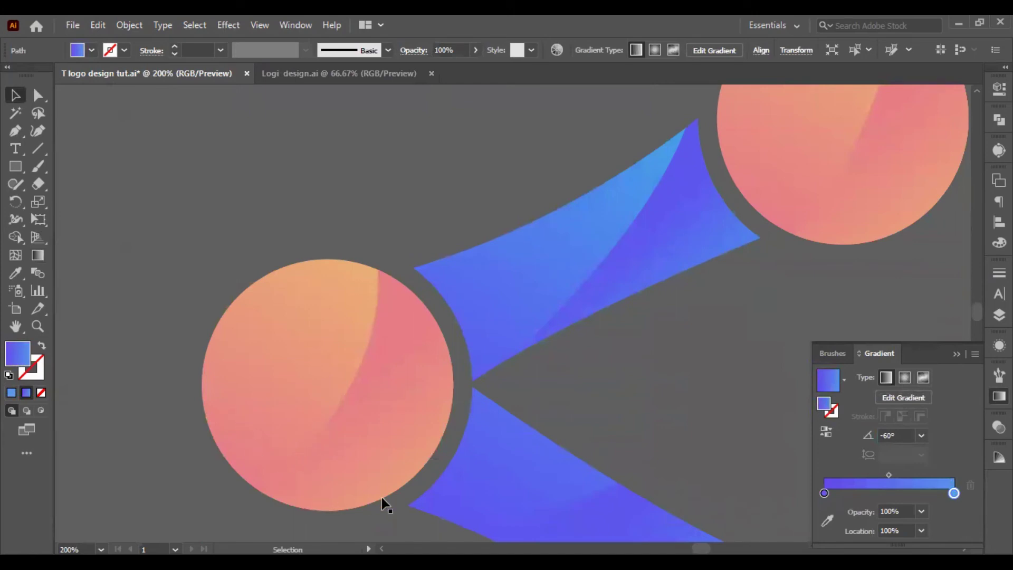
{"action": "scroll", "coordinate": [274, 422], "scroll_direction": "down", "scroll_amount": 2}
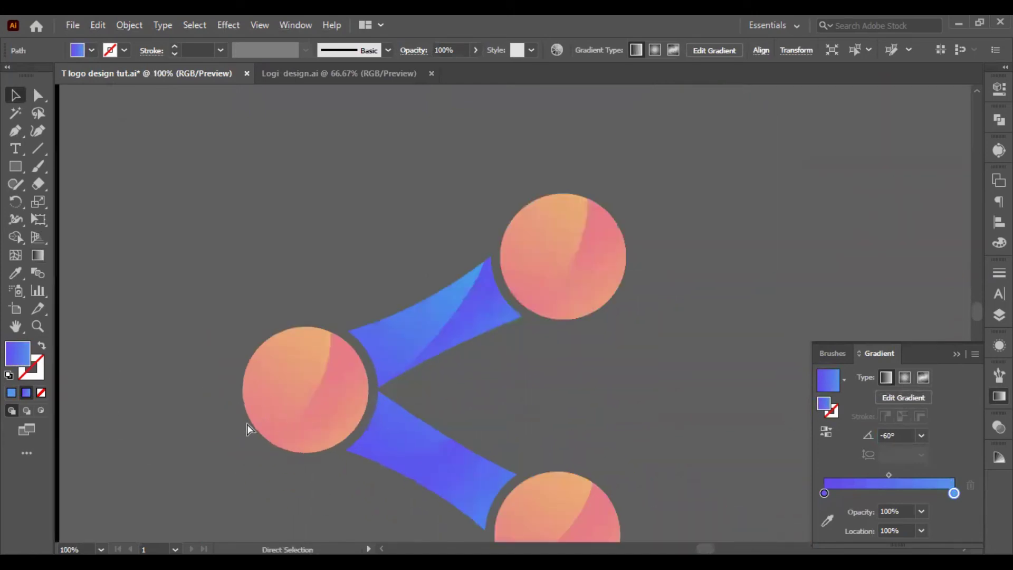
{"action": "scroll", "coordinate": [206, 412], "scroll_direction": "left", "scroll_amount": 3}
{"action": "scroll", "coordinate": [207, 416], "scroll_direction": "down", "scroll_amount": 1}
{"action": "scroll", "coordinate": [209, 420], "scroll_direction": "left", "scroll_amount": 3}
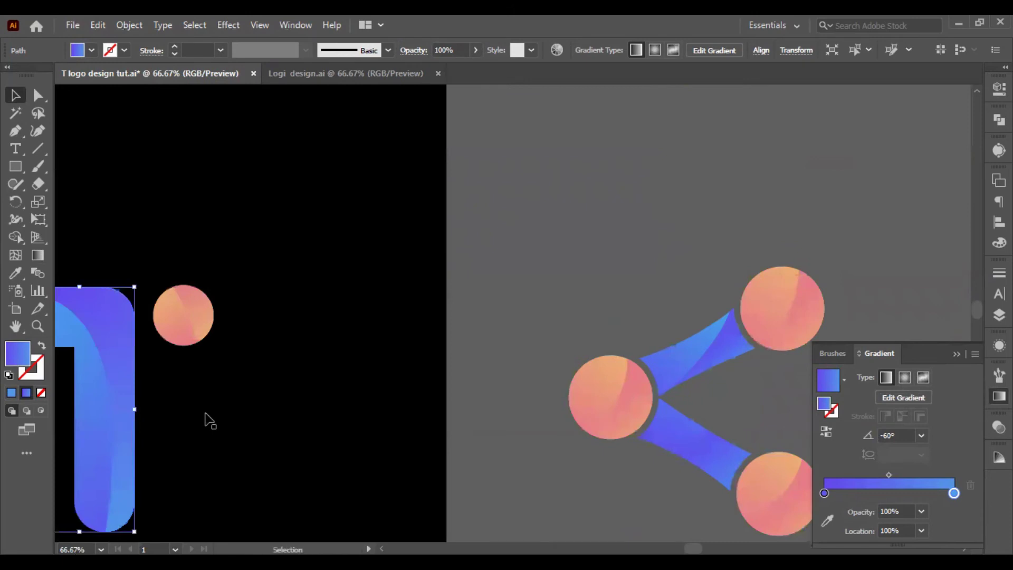
{"action": "scroll", "coordinate": [209, 417], "scroll_direction": "down", "scroll_amount": 1}
{"action": "scroll", "coordinate": [248, 299], "scroll_direction": "up", "scroll_amount": 4}
{"action": "scroll", "coordinate": [235, 393], "scroll_direction": "up", "scroll_amount": 1}
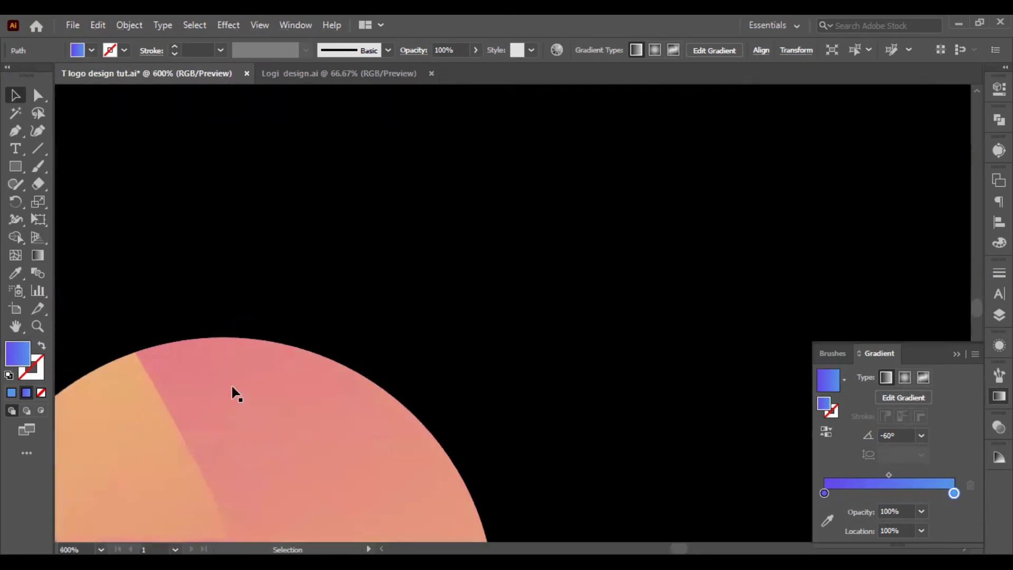
{"action": "scroll", "coordinate": [206, 395], "scroll_direction": "down", "scroll_amount": 1}
{"action": "scroll", "coordinate": [222, 385], "scroll_direction": "down", "scroll_amount": 3}
Set the trimmed circle piece's gradient angle to 60° and inspect its shading.
{"action": "left_click", "coordinate": [221, 385]}
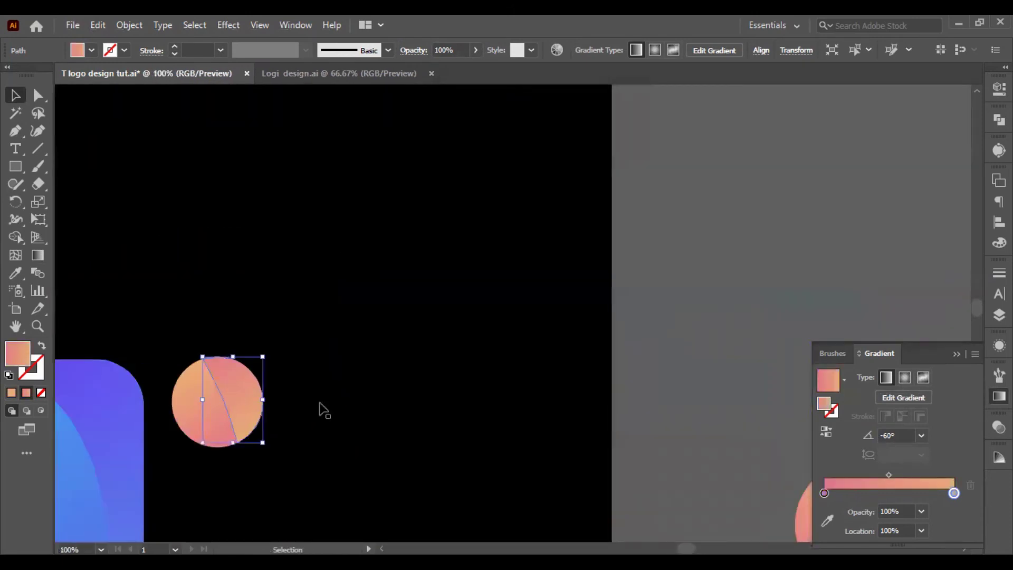
{"action": "double_click", "coordinate": [885, 436]}
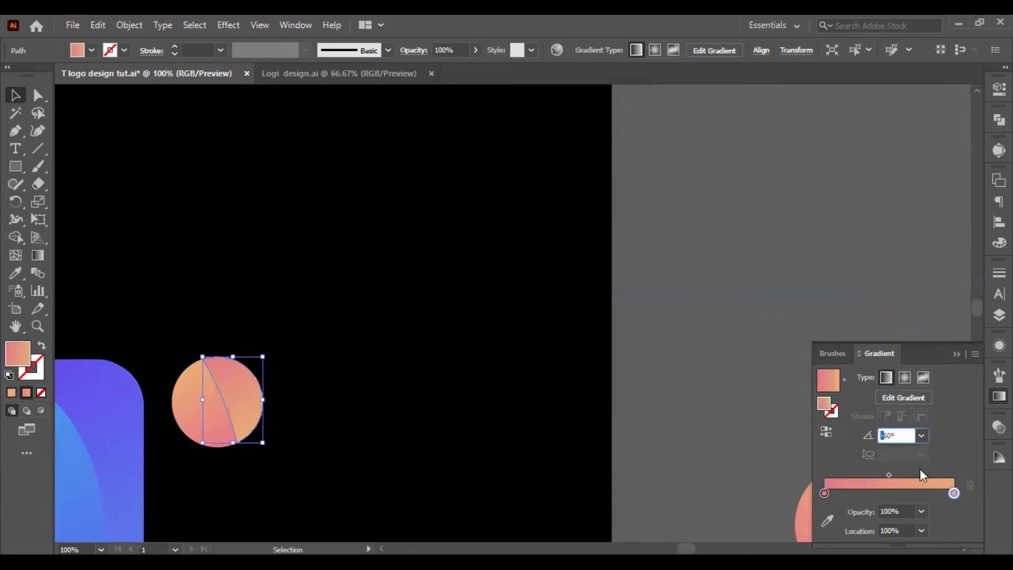
{"action": "type", "text": "60"}
{"action": "key", "text": "Return"}
{"action": "left_click", "coordinate": [748, 367]}
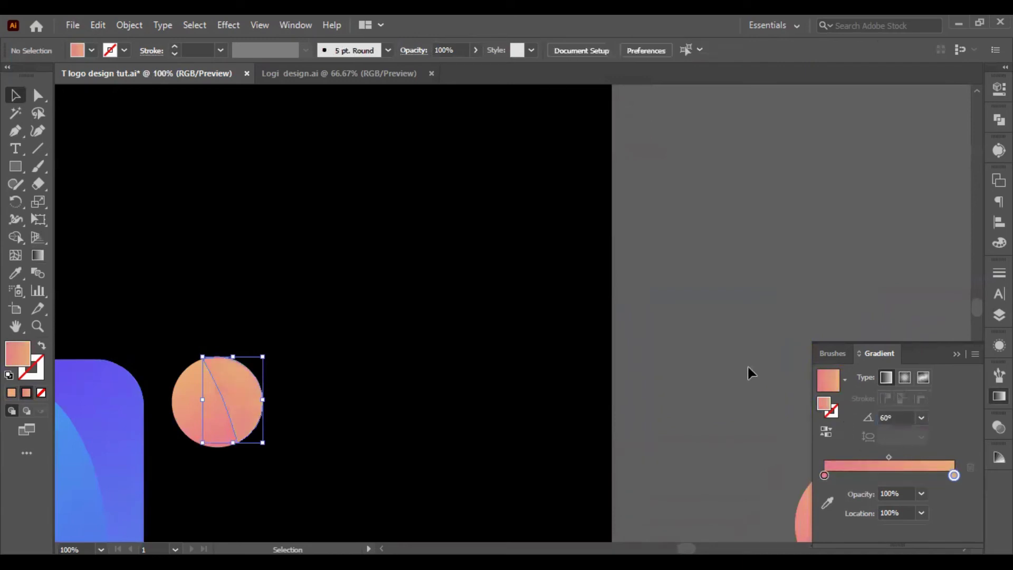
{"action": "scroll", "coordinate": [236, 404], "scroll_direction": "up", "scroll_amount": 2}
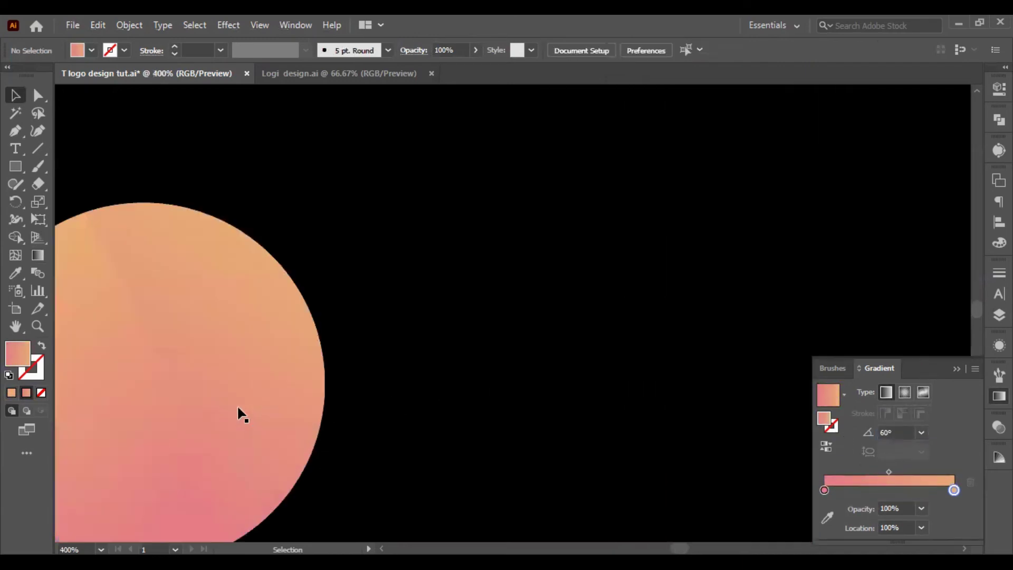
Restore the trimmed circle piece's gradient angle to -60° and deselect the piece.
{"action": "left_click", "coordinate": [235, 403]}
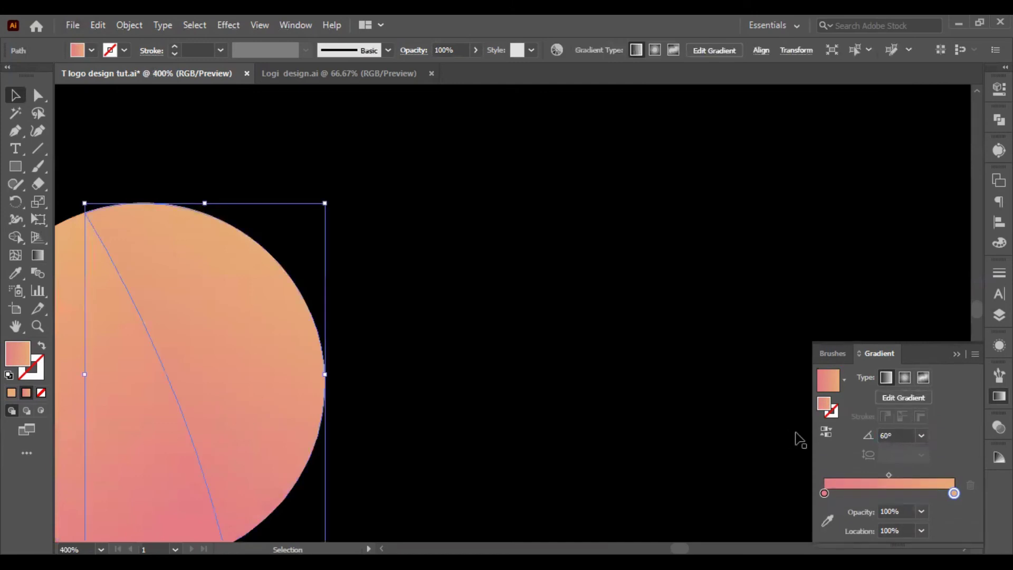
{"action": "left_click", "coordinate": [900, 434]}
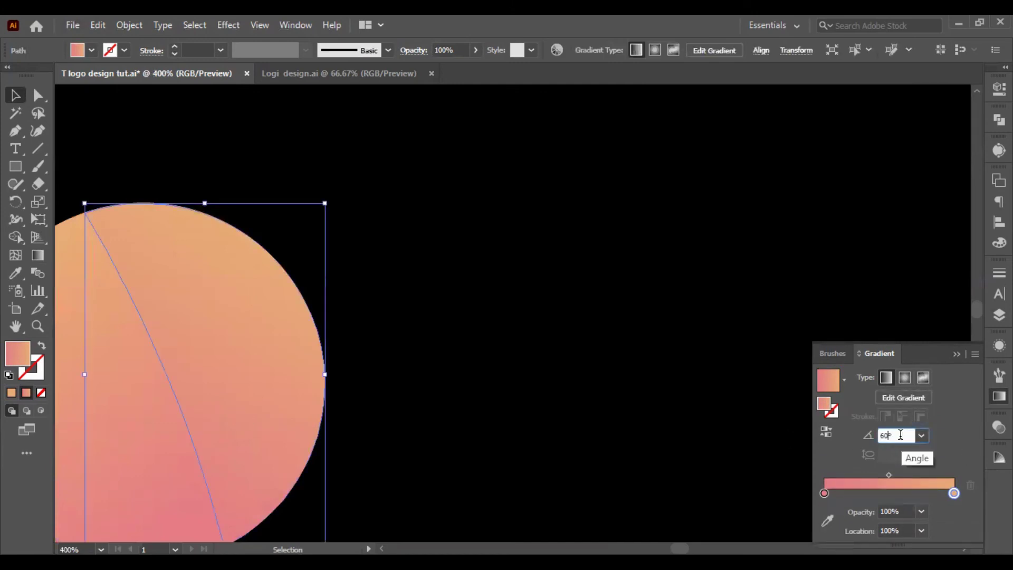
{"action": "type", "text": "-"}
{"action": "key", "text": "Return"}
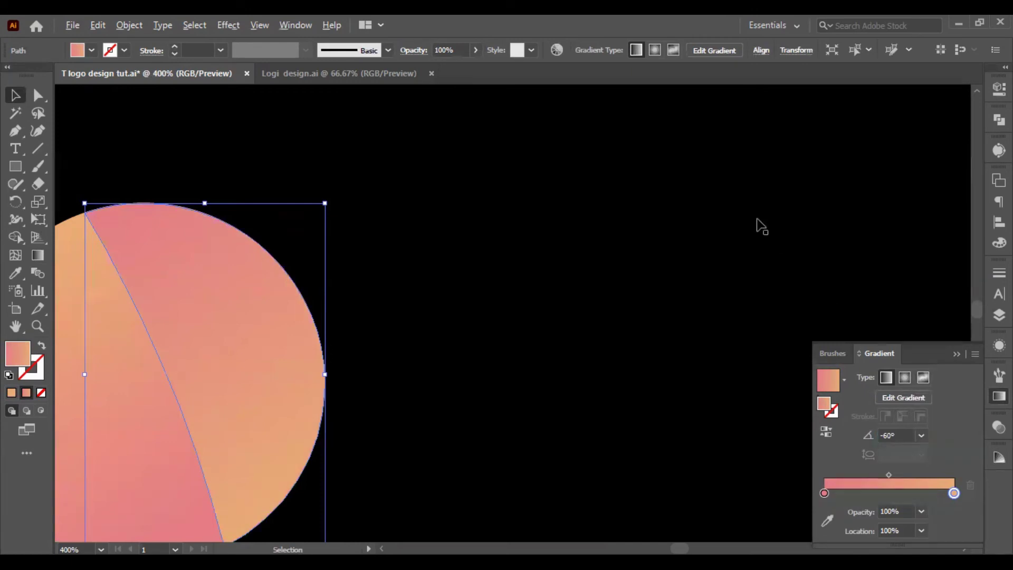
{"action": "scroll", "coordinate": [756, 226], "scroll_direction": "down", "scroll_amount": 4}
{"action": "scroll", "coordinate": [852, 248], "scroll_direction": "down", "scroll_amount": 2}
{"action": "left_click", "coordinate": [375, 393]}
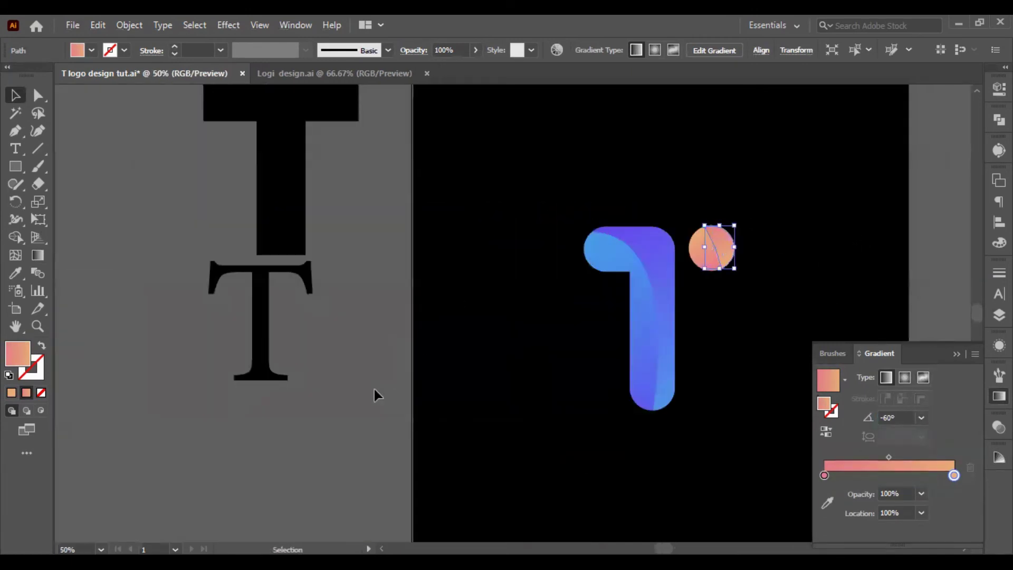
Duplicate the T and its circle, without the black background, to the empty area above the reference icon.
{"action": "scroll", "coordinate": [568, 317], "scroll_direction": "right", "scroll_amount": 3}
{"action": "scroll", "coordinate": [570, 315], "scroll_direction": "down", "scroll_amount": 1}
{"action": "scroll", "coordinate": [569, 313], "scroll_direction": "right", "scroll_amount": 2}
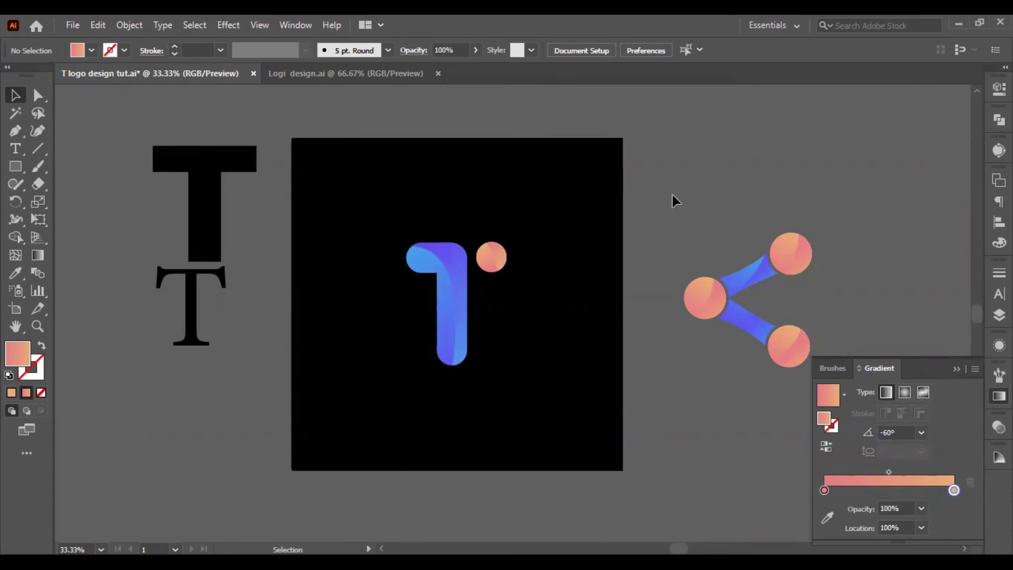
{"action": "left_click_drag", "start_coordinate": [674, 194], "coordinate": [434, 359]}
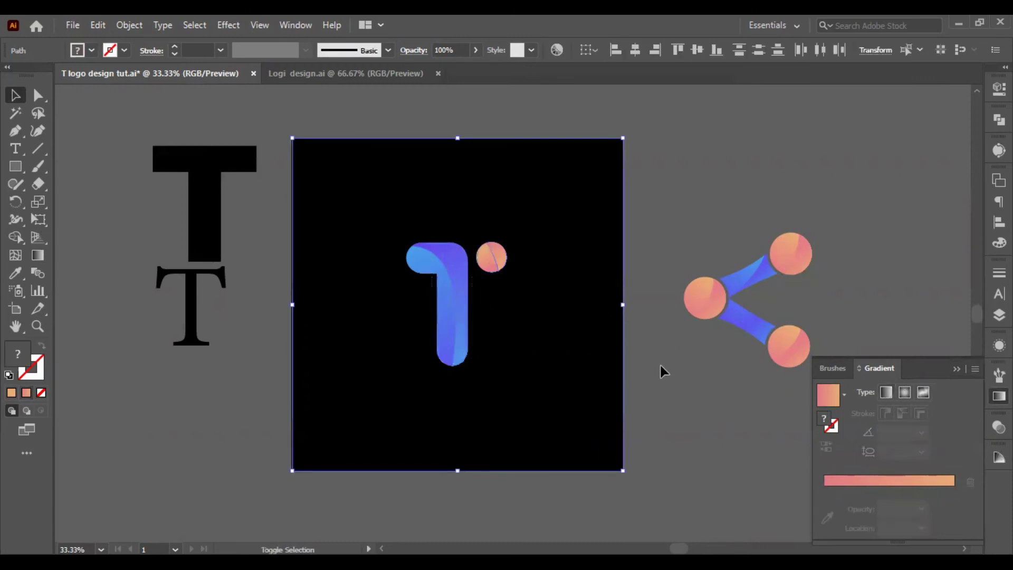
{"action": "left_click", "coordinate": [459, 323]}
{"action": "left_click_drag", "start_coordinate": [459, 323], "coordinate": [728, 149]}
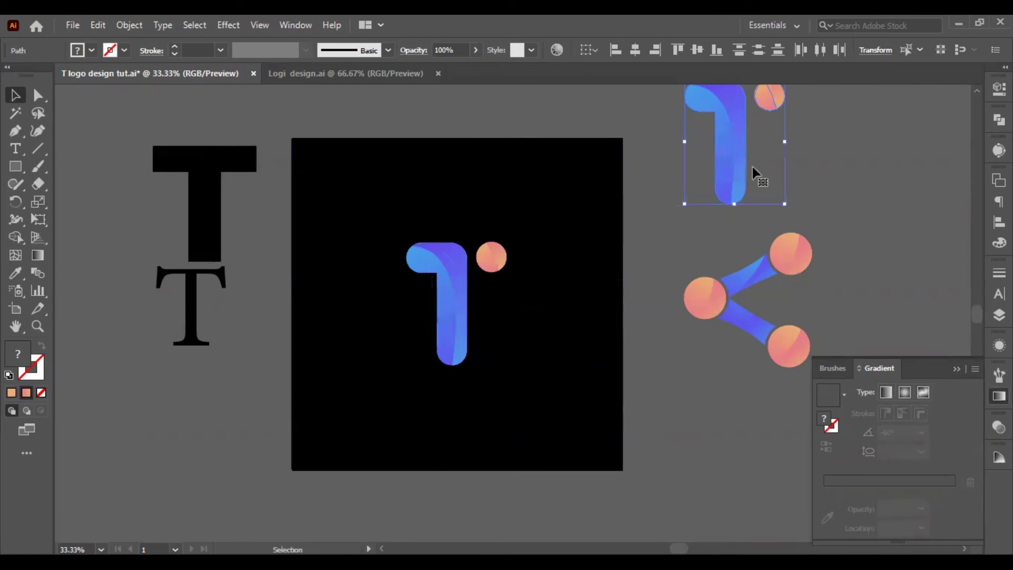
{"action": "left_click", "coordinate": [843, 227]}
Delete the curved overlay pieces from the original T and its circle on the black background.
{"action": "left_click", "coordinate": [465, 269]}
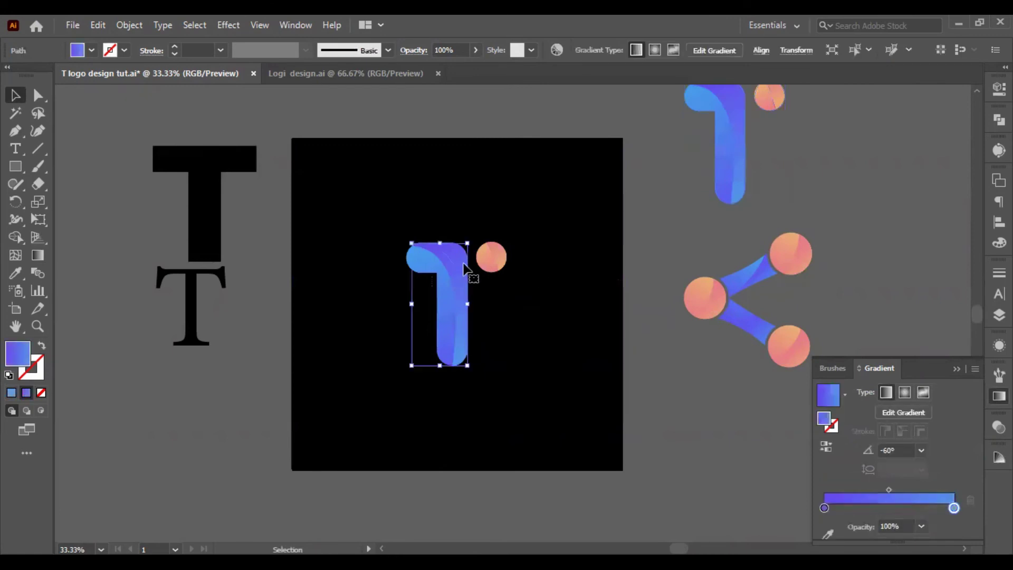
{"action": "left_click", "coordinate": [496, 261]}
{"action": "left_click", "coordinate": [371, 305]}
Start a Pen path just above the outer end of the T's short bar.
{"action": "left_click", "coordinate": [14, 130]}
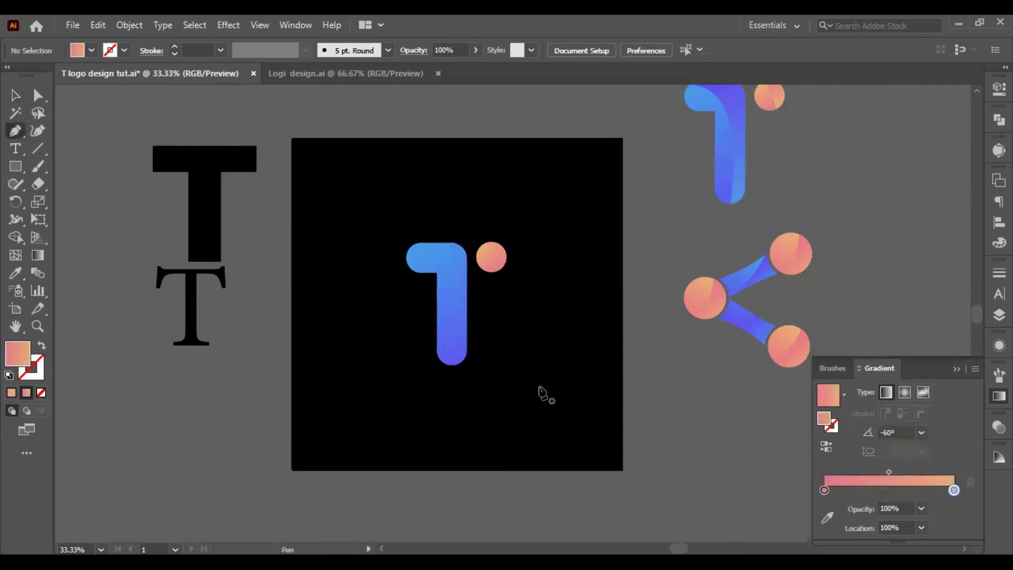
{"action": "left_click", "coordinate": [396, 234]}
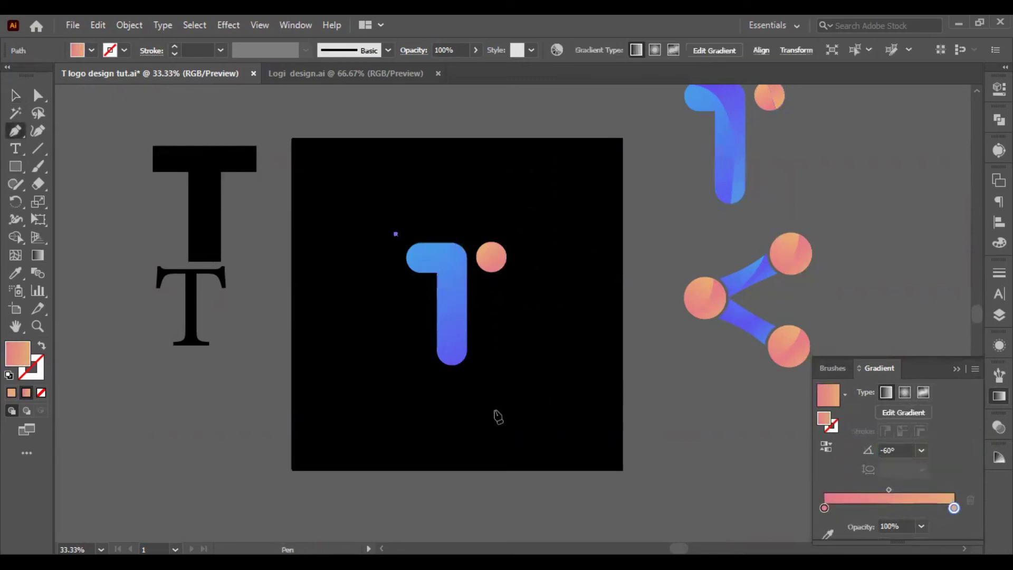
Try several curves from the starting anchor down past the lower end of the T's stem.
{"action": "mouse_move", "coordinate": [498, 411]}
{"action": "left_mouse_down"}
{"action": "mouse_move", "coordinate": [527, 461]}
{"action": "mouse_move", "coordinate": [542, 536]}
{"action": "mouse_move", "coordinate": [520, 538]}
{"action": "mouse_move", "coordinate": [511, 404]}
{"action": "mouse_move", "coordinate": [496, 429]}
{"action": "left_mouse_up"}
{"action": "key", "text": "ctrl+z"}
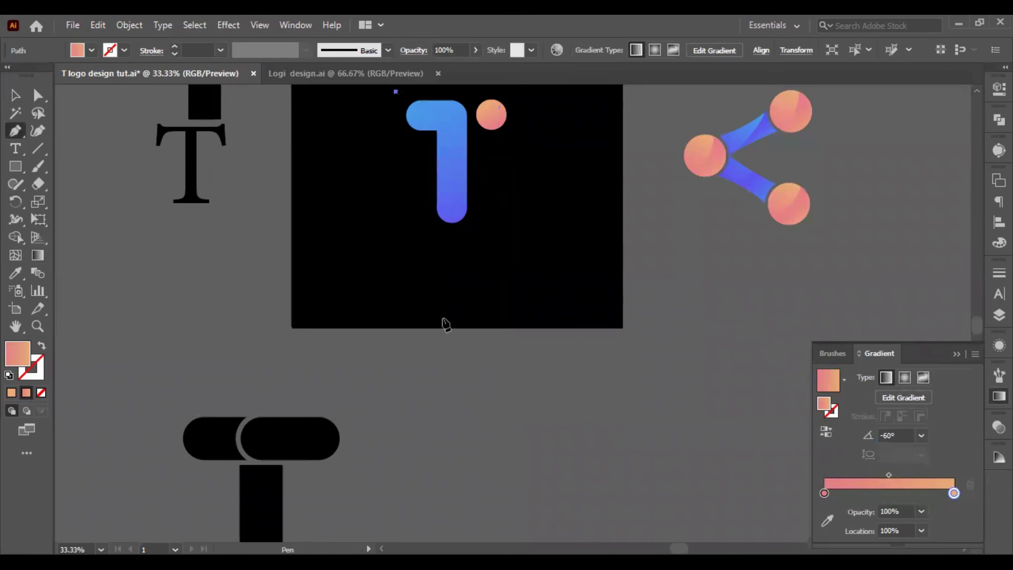
{"action": "left_click_drag", "start_coordinate": [454, 315], "coordinate": [429, 537]}
{"action": "scroll", "coordinate": [429, 510], "scroll_direction": "up", "scroll_amount": 2}
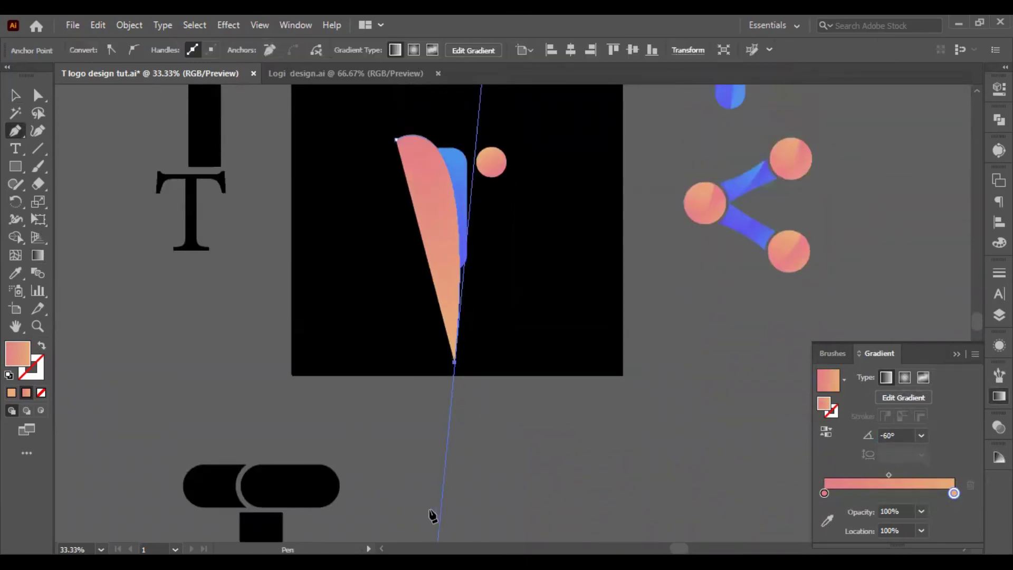
{"action": "key", "text": "ctrl+z"}
{"action": "left_click_drag", "start_coordinate": [450, 498], "coordinate": [441, 541]}
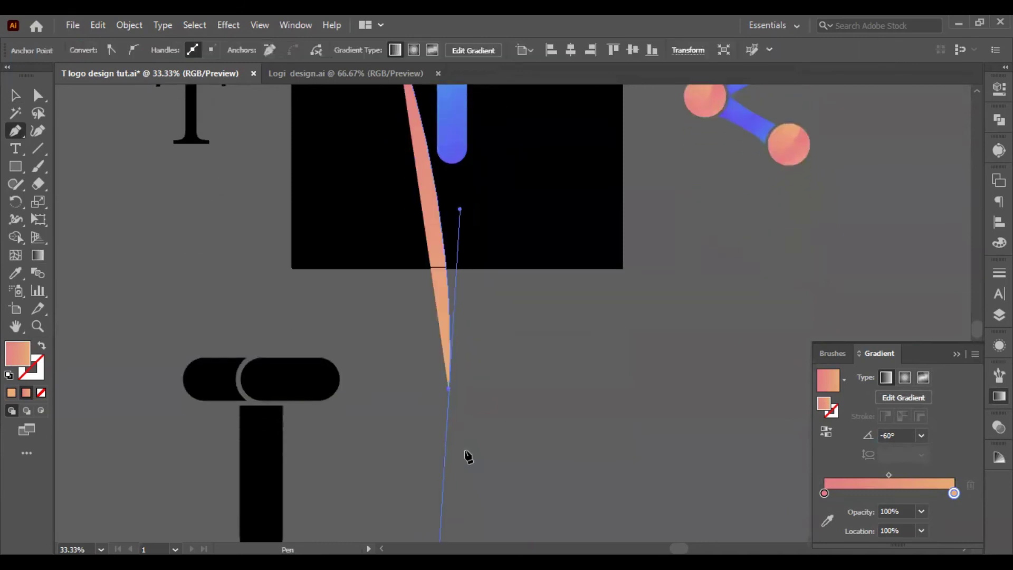
{"action": "key", "text": "ctrl+z"}
{"action": "scroll", "coordinate": [466, 454], "scroll_direction": "up", "scroll_amount": 5}
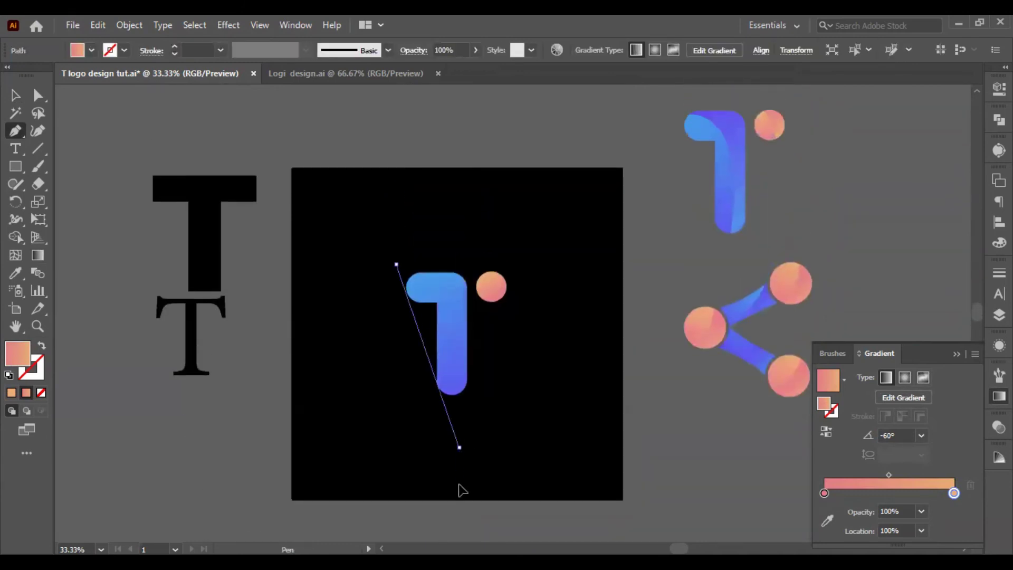
{"action": "scroll", "coordinate": [461, 490], "scroll_direction": "down", "scroll_amount": 4}
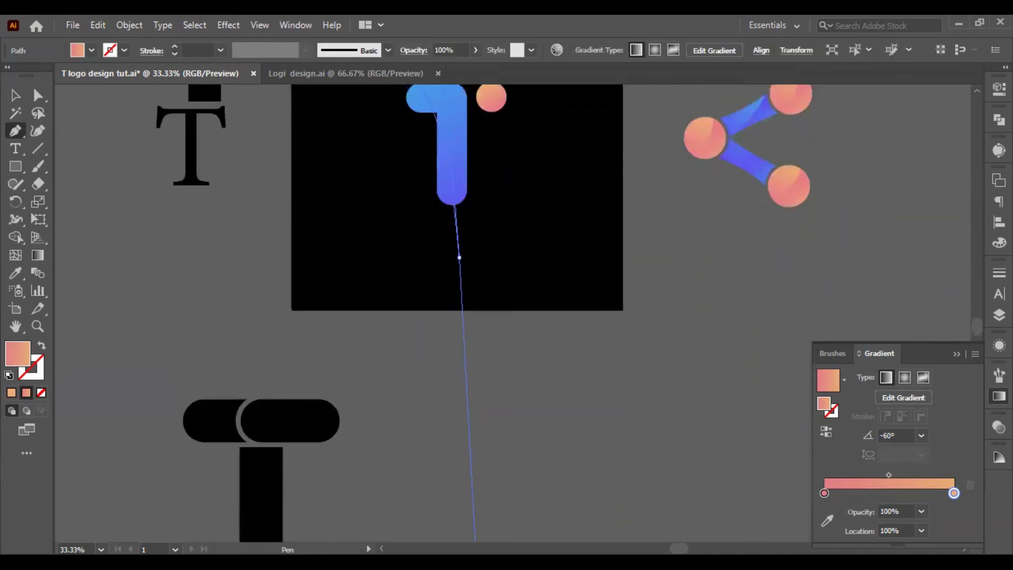
{"action": "scroll", "coordinate": [485, 475], "scroll_direction": "down", "scroll_amount": 4}
{"action": "scroll", "coordinate": [474, 354], "scroll_direction": "down", "scroll_amount": 1}
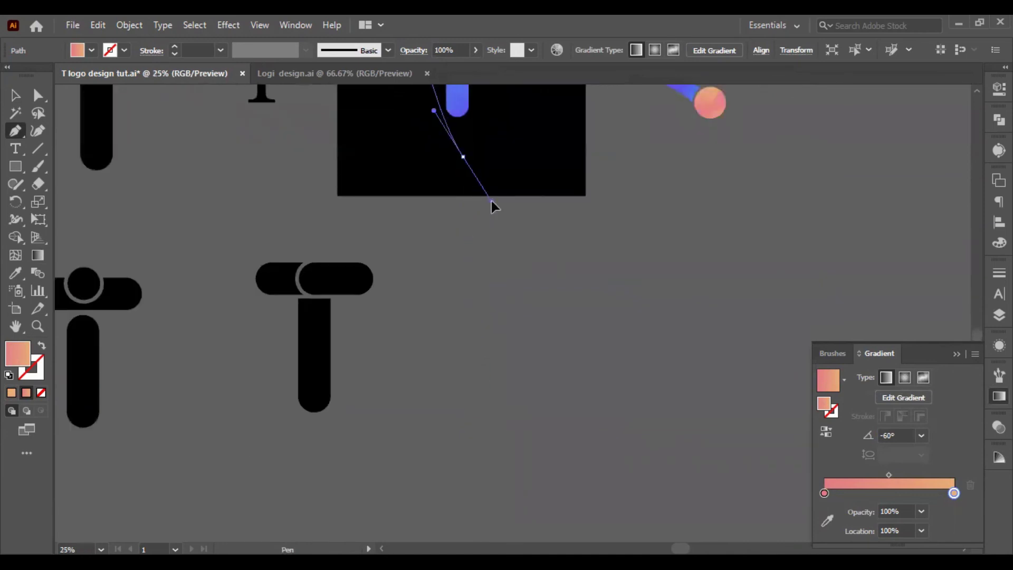
{"action": "scroll", "coordinate": [488, 198], "scroll_direction": "up", "scroll_amount": 5}
{"action": "left_click_drag", "start_coordinate": [491, 200], "coordinate": [454, 486]}
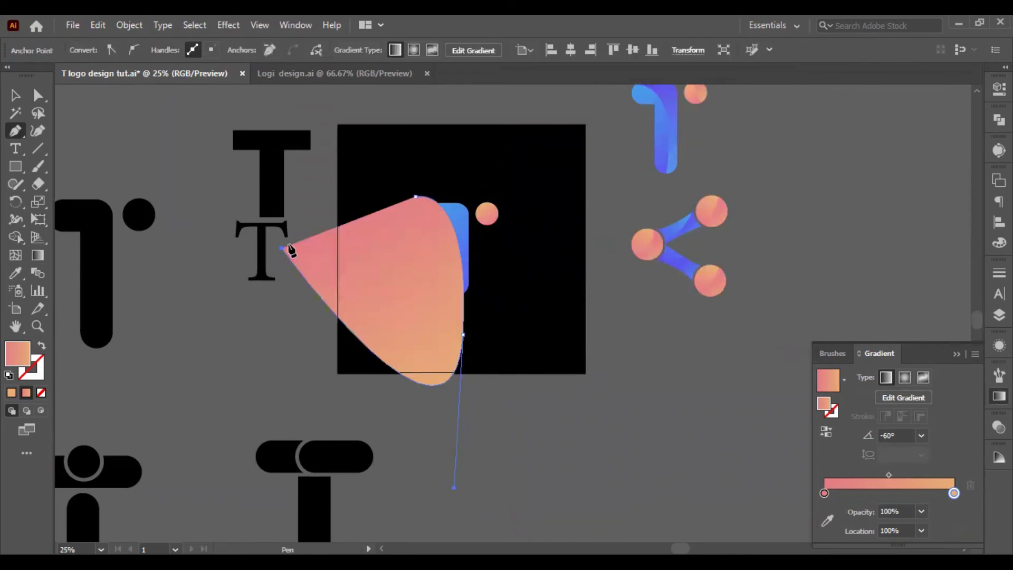
{"action": "key", "text": "ctrl+z"}
{"action": "key", "text": "ctrl+z"}
Curve the Pen path across the T to below its stem and close it into a shape covering the T's outer side.
{"action": "left_click_drag", "start_coordinate": [476, 355], "coordinate": [488, 529]}
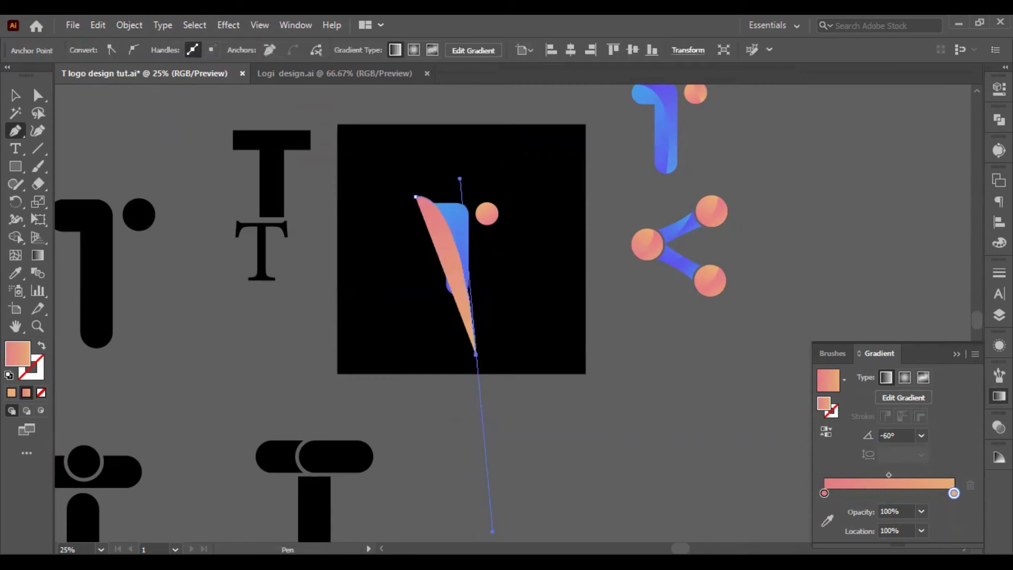
{"action": "left_click", "coordinate": [386, 333]}
{"action": "left_click", "coordinate": [375, 193]}
{"action": "left_click", "coordinate": [416, 196]}
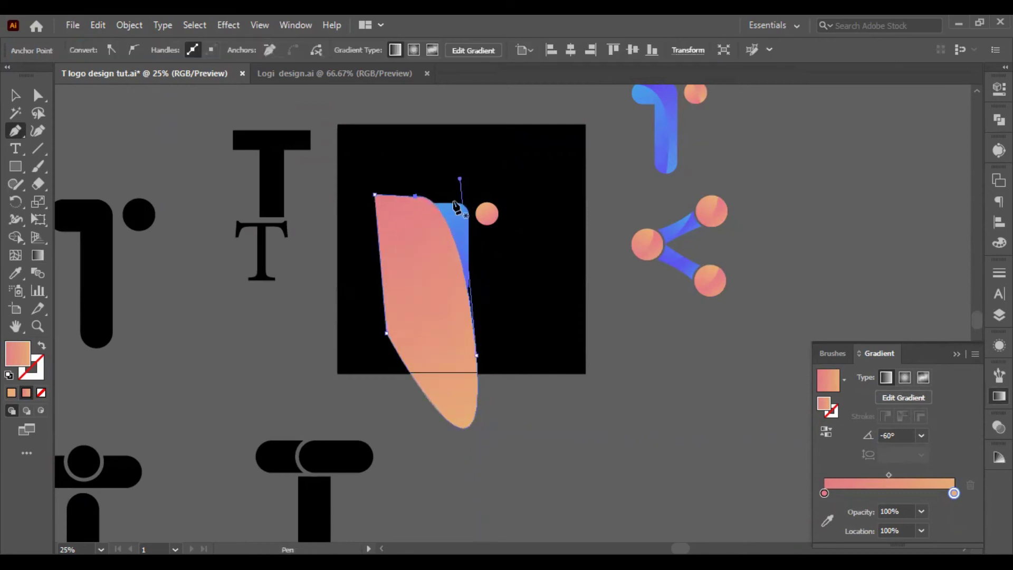
Draw a second closed Pen shape arcing from above the T's corner across the circle to a point below it.
{"action": "left_click", "coordinate": [457, 186]}
{"action": "left_click_drag", "start_coordinate": [517, 257], "coordinate": [552, 328]}
{"action": "left_click_drag", "start_coordinate": [543, 319], "coordinate": [515, 324]}
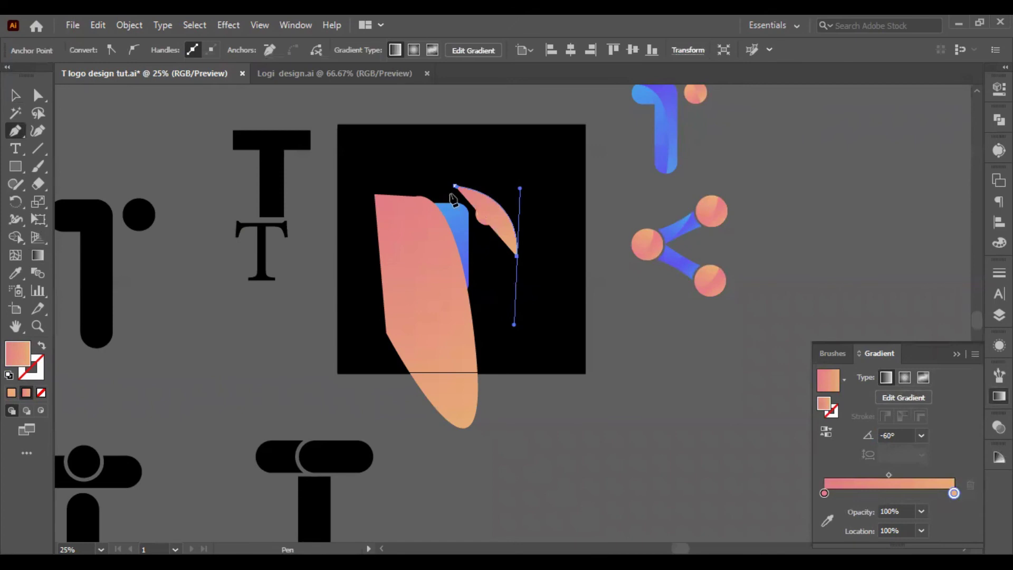
{"action": "left_click_drag", "start_coordinate": [455, 186], "coordinate": [478, 217]}
Select the curved shape covering the circle and nudge it slightly toward the T.
{"action": "left_click", "coordinate": [11, 94]}
{"action": "left_click", "coordinate": [474, 249]}
{"action": "scroll", "coordinate": [483, 217], "scroll_direction": "up", "scroll_amount": 4}
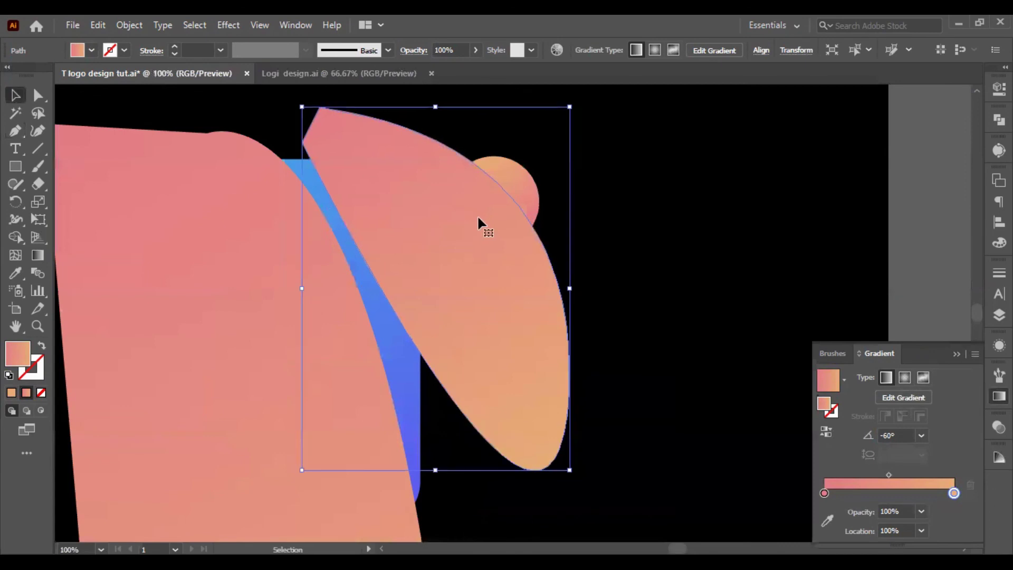
{"action": "scroll", "coordinate": [478, 219], "scroll_direction": "down", "scroll_amount": 2}
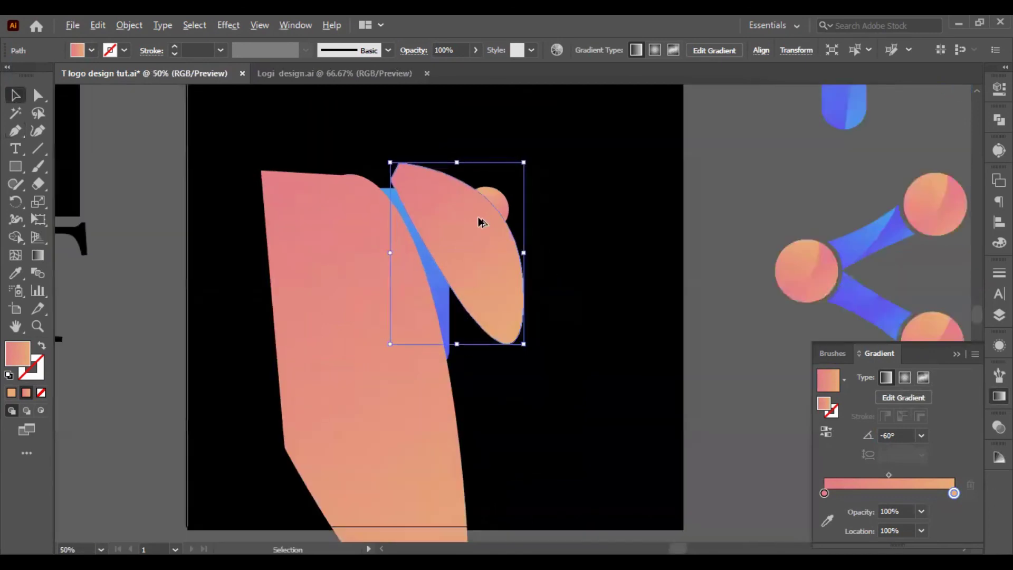
{"action": "left_click", "coordinate": [757, 204]}
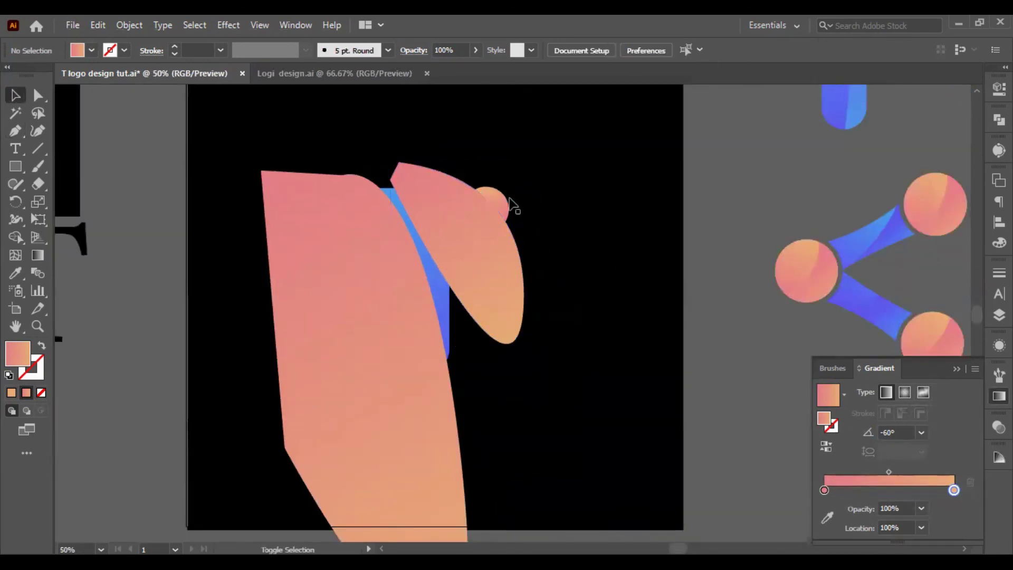
{"action": "left_click", "coordinate": [507, 205]}
{"action": "left_click", "coordinate": [497, 285], "text": "shift"}
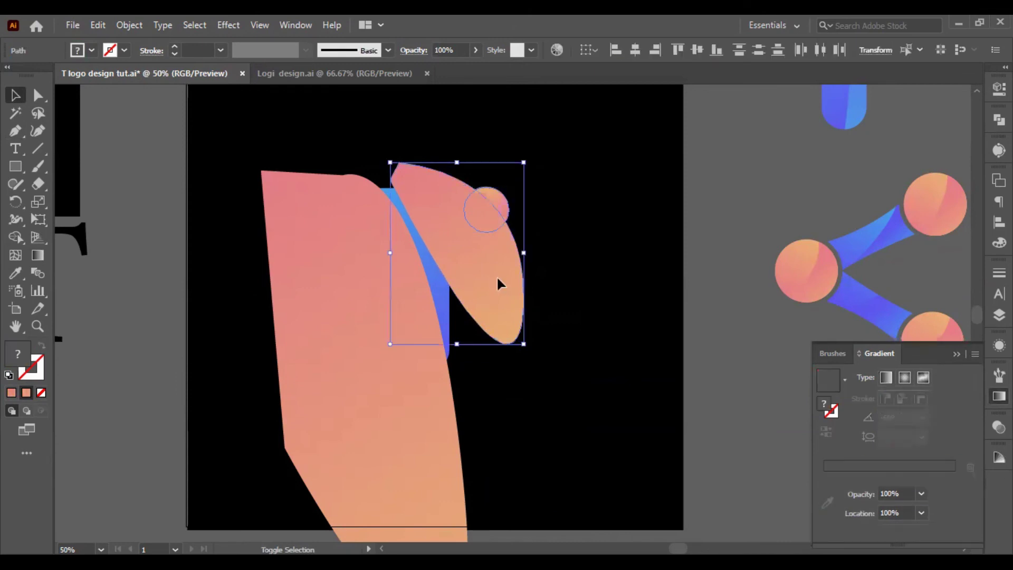
{"action": "left_click", "coordinate": [785, 201]}
{"action": "left_click", "coordinate": [502, 256]}
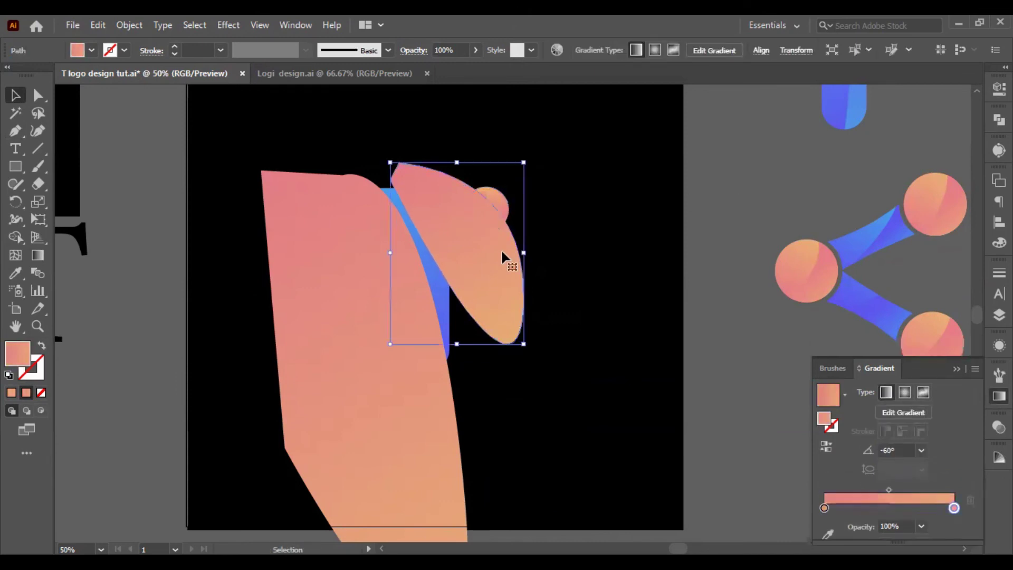
{"action": "left_click", "coordinate": [877, 196]}
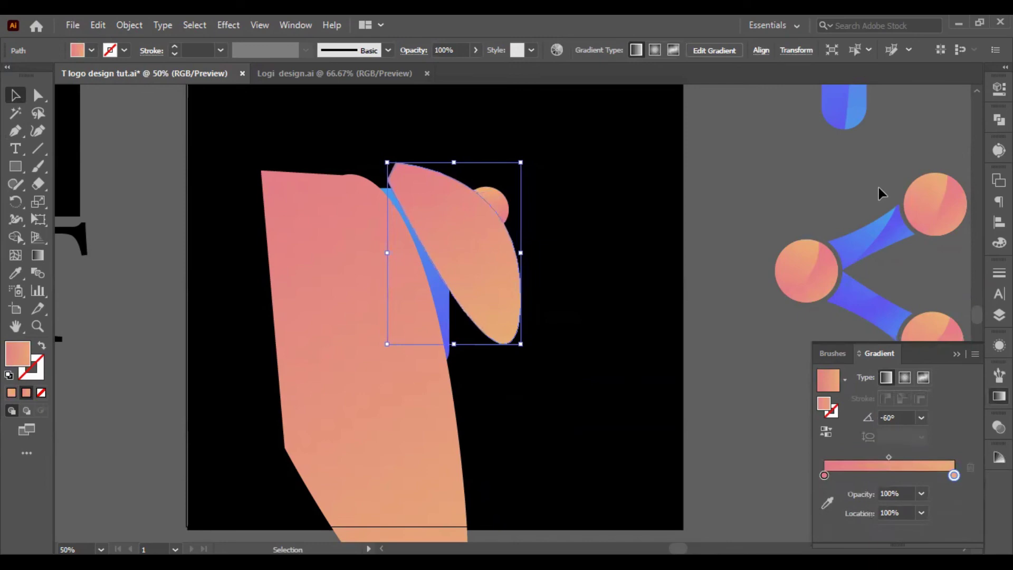
Subtract the curved shape from the orange circle with Minus Front.
{"action": "left_click", "coordinate": [498, 206]}
{"action": "left_click", "coordinate": [443, 294], "text": "shift"}
{"action": "key", "text": "a"}
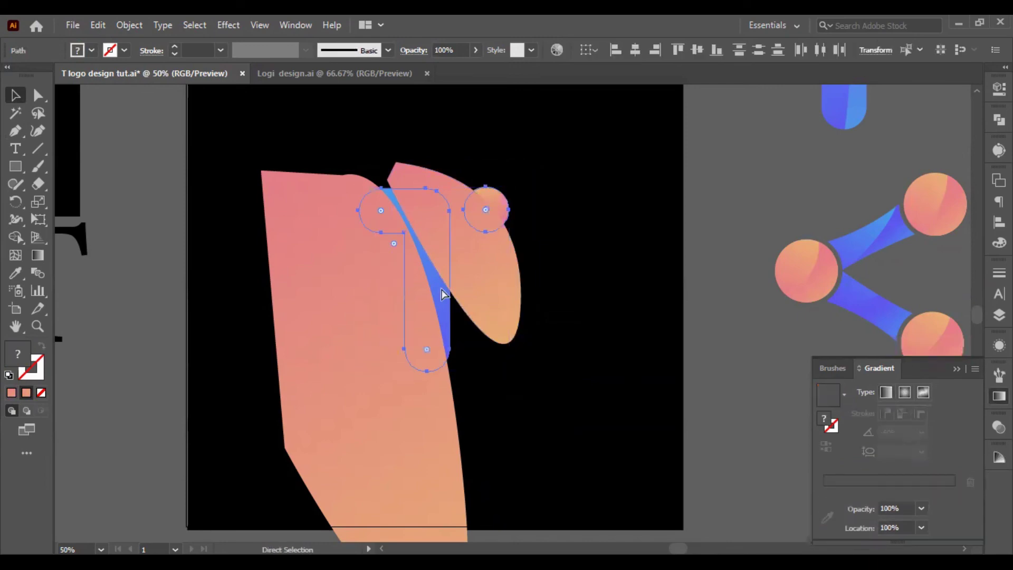
{"action": "left_click", "coordinate": [766, 215]}
{"action": "left_click", "coordinate": [492, 243]}
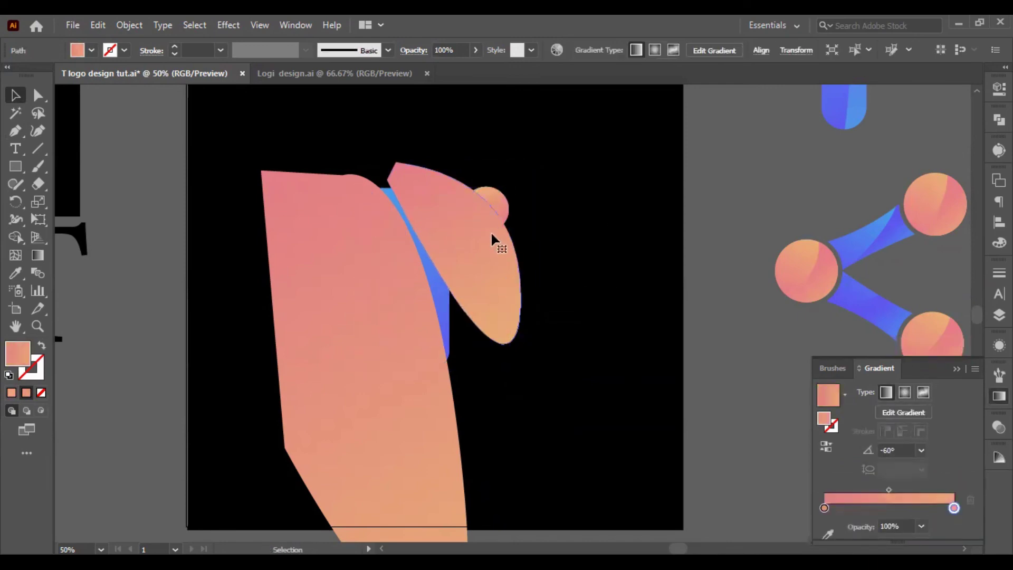
{"action": "left_click", "coordinate": [502, 208], "text": "shift"}
{"action": "left_click", "coordinate": [998, 88]}
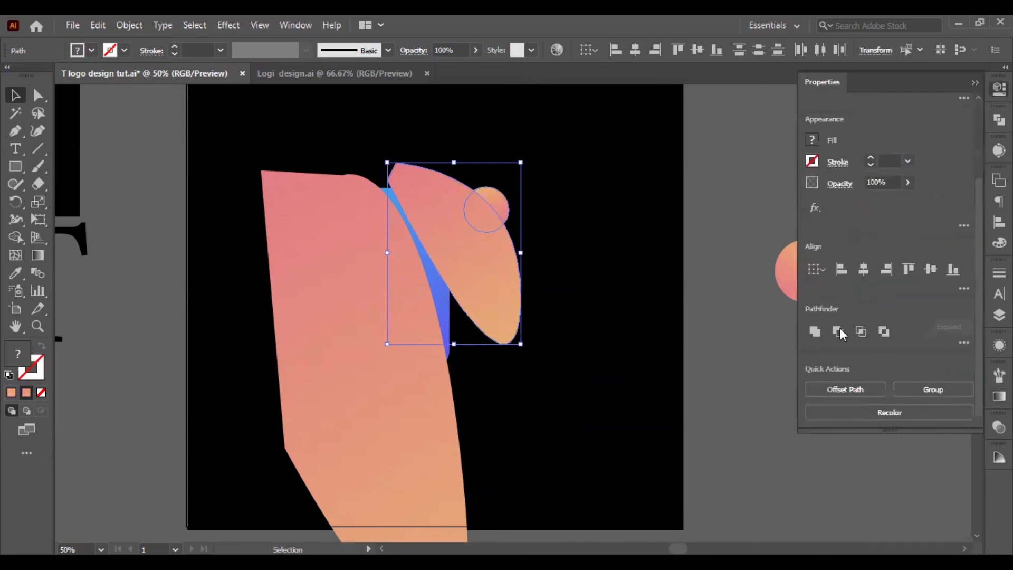
{"action": "left_click", "coordinate": [839, 332]}
Subtract the large curved shape from the blue T with Minus Front and deselect the result.
{"action": "left_click", "coordinate": [389, 260]}
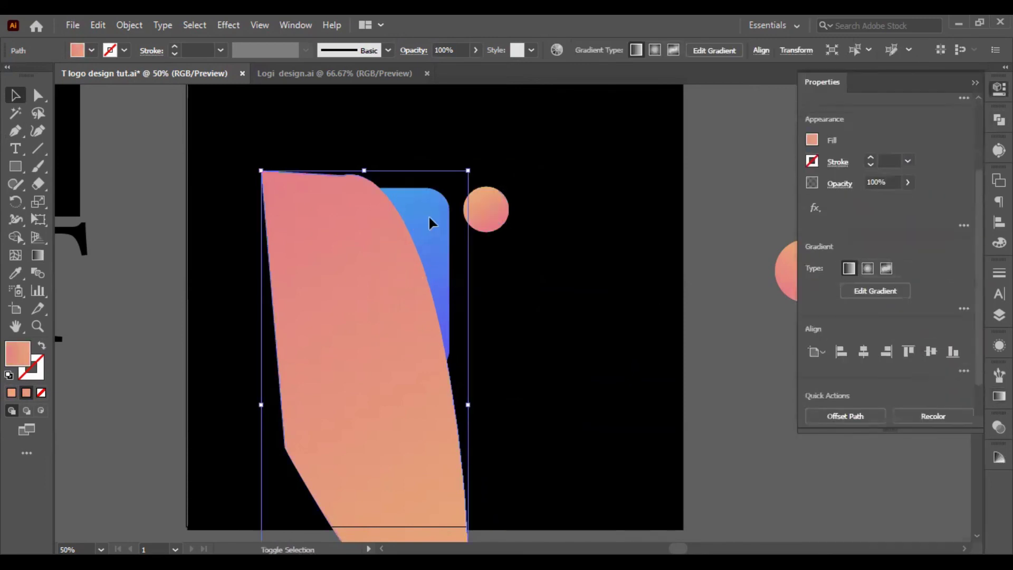
{"action": "left_click", "coordinate": [835, 335]}
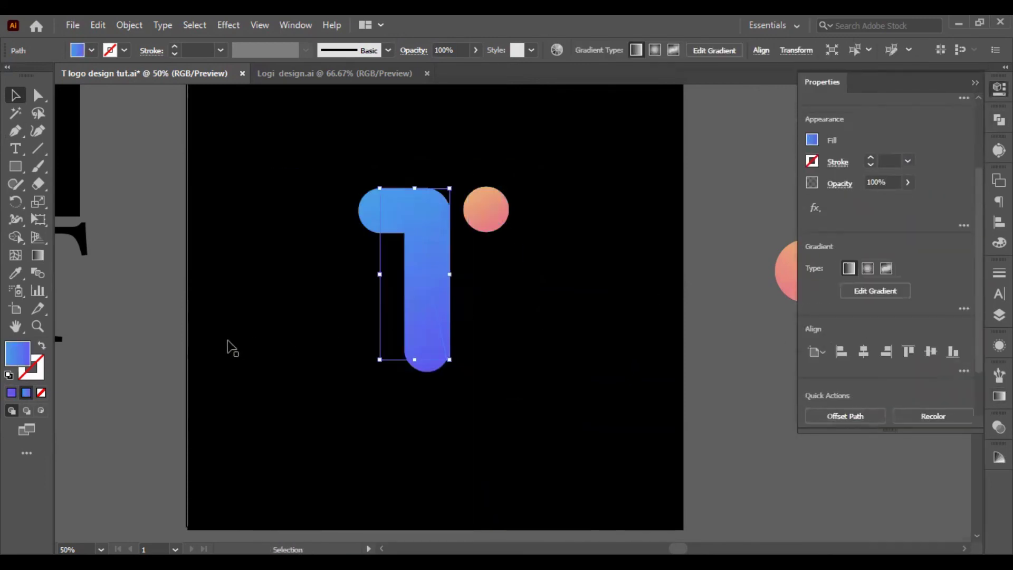
{"action": "left_click", "coordinate": [207, 349]}
{"action": "scroll", "coordinate": [207, 348], "scroll_direction": "right", "scroll_amount": 2}
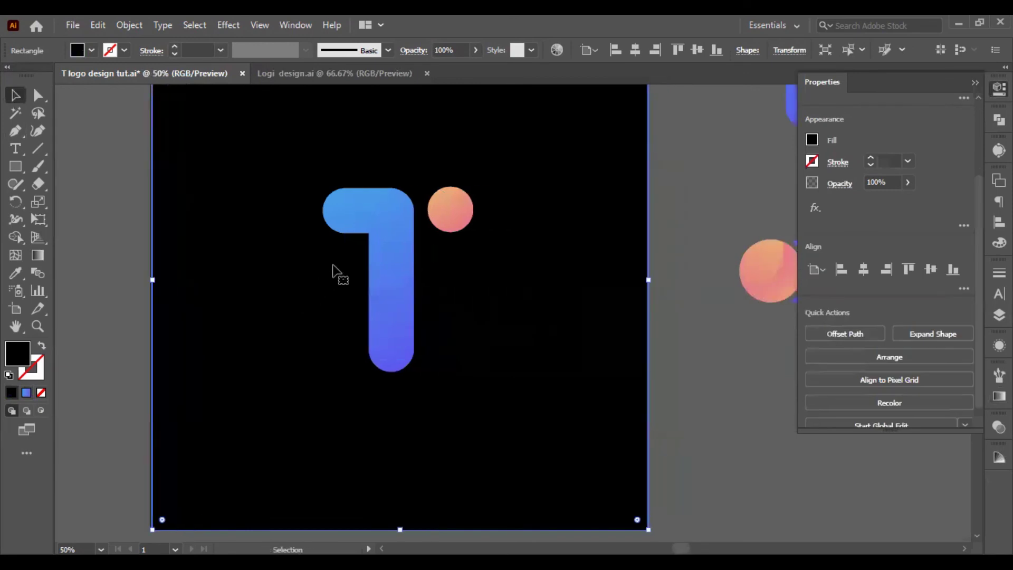
Set the gradient angle of the T's trimmed overlay piece to 60°.
{"action": "left_click", "coordinate": [387, 222]}
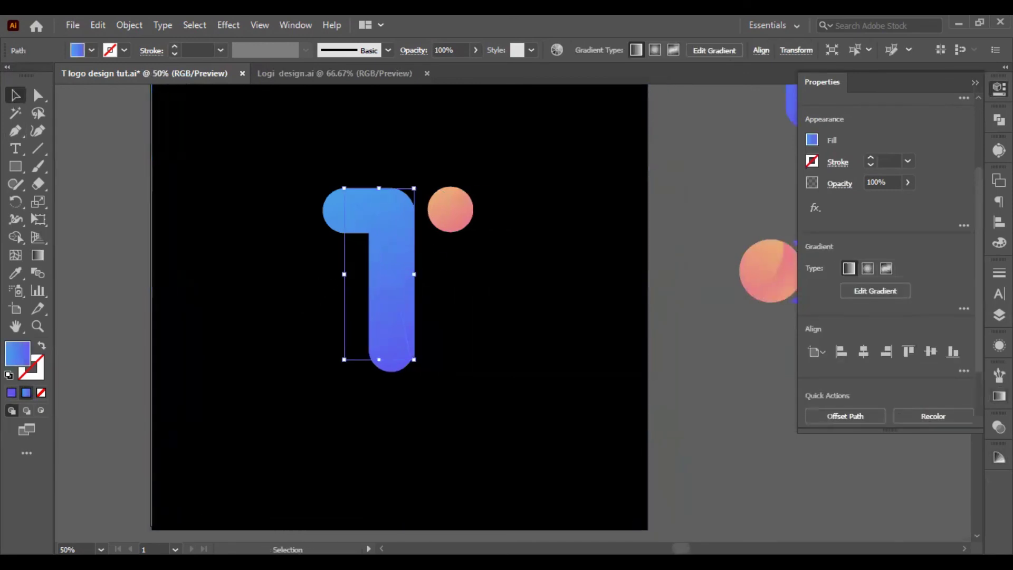
{"action": "left_click", "coordinate": [999, 396]}
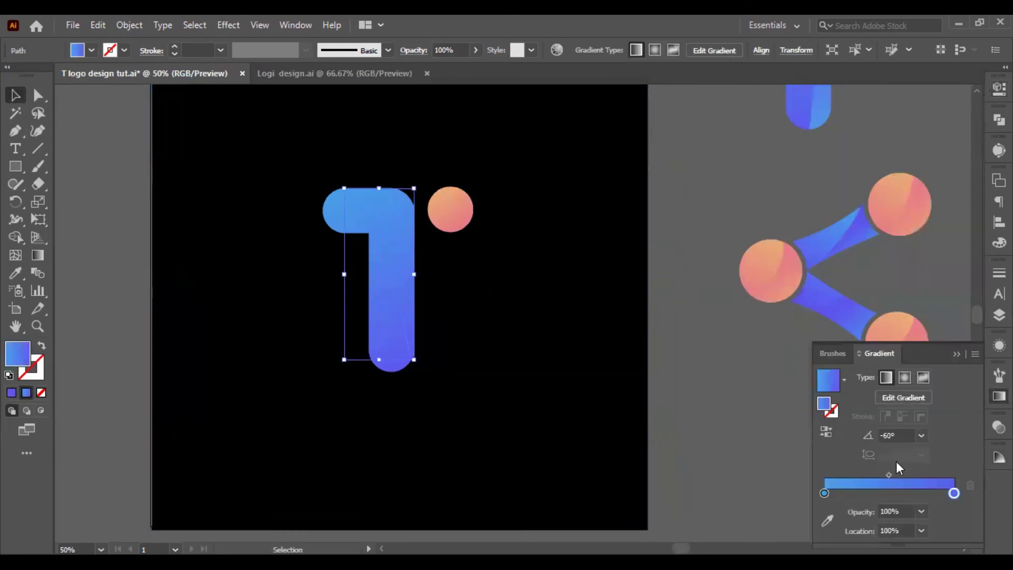
{"action": "left_click", "coordinate": [885, 435]}
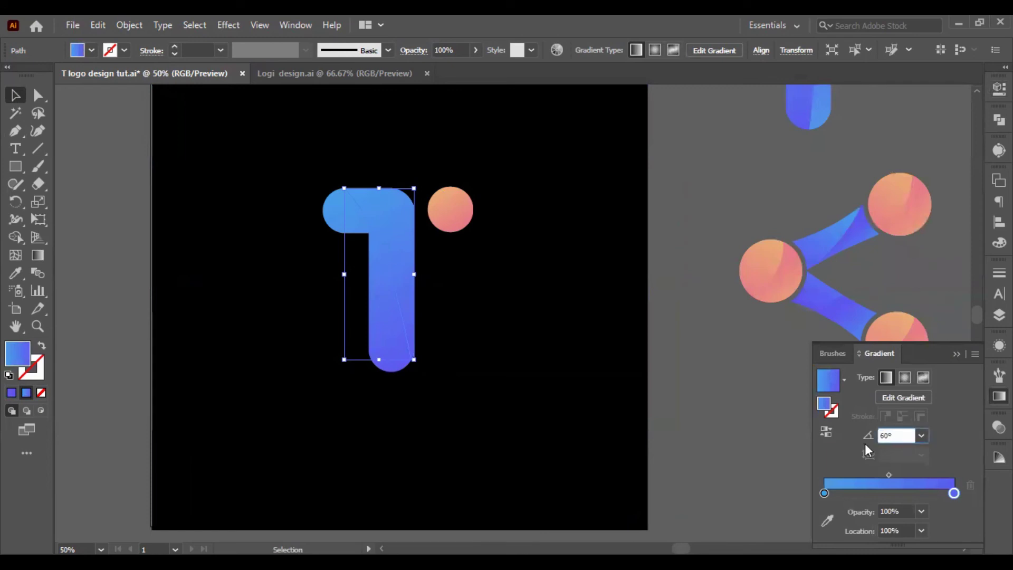
{"action": "type", "text": "60"}
{"action": "key", "text": "Return"}
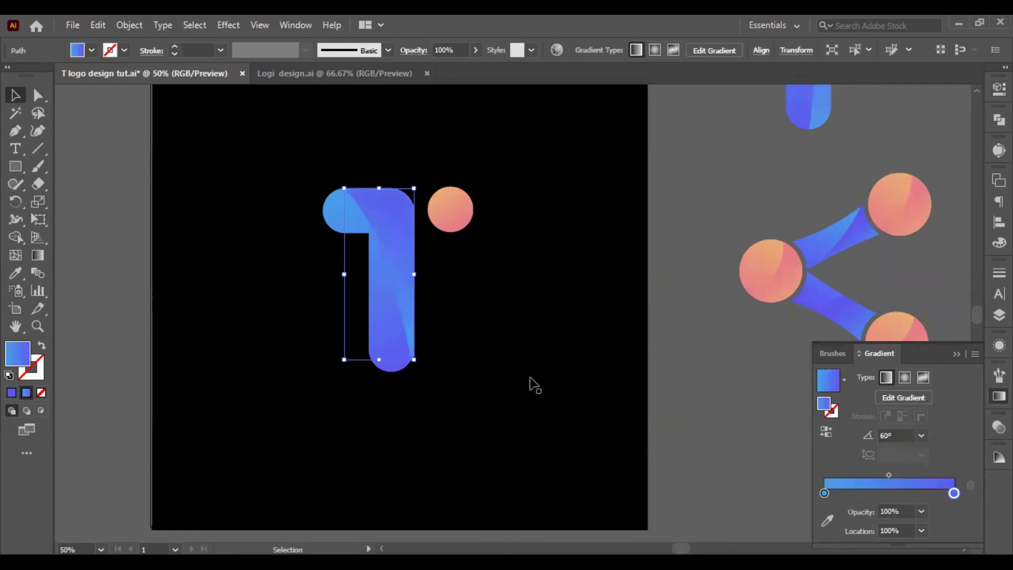
Set the gradient angle of the circle's overlay piece to 60° and deselect it.
{"action": "left_click", "coordinate": [454, 198]}
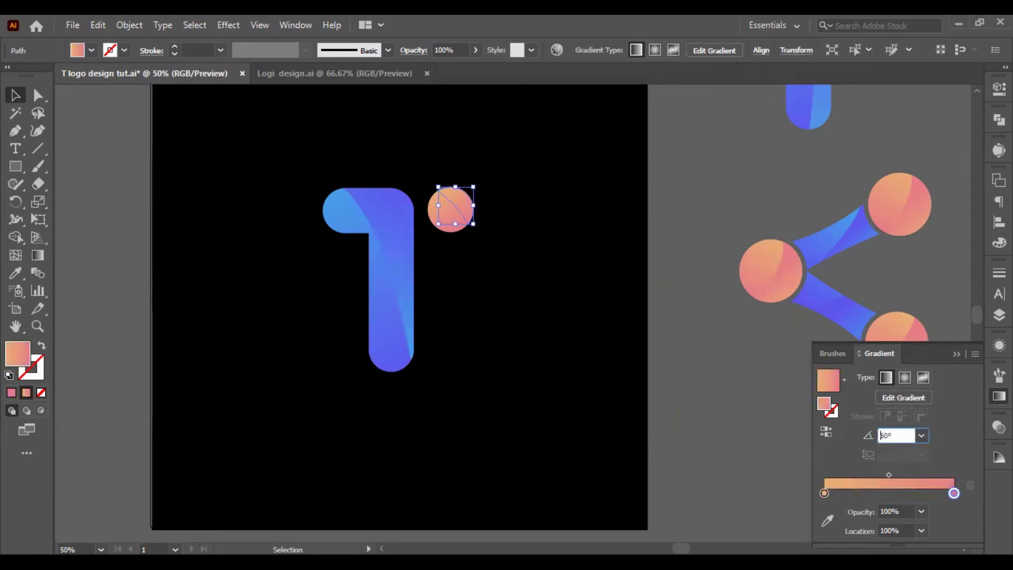
{"action": "key", "text": "Return"}
{"action": "left_click", "coordinate": [691, 393]}
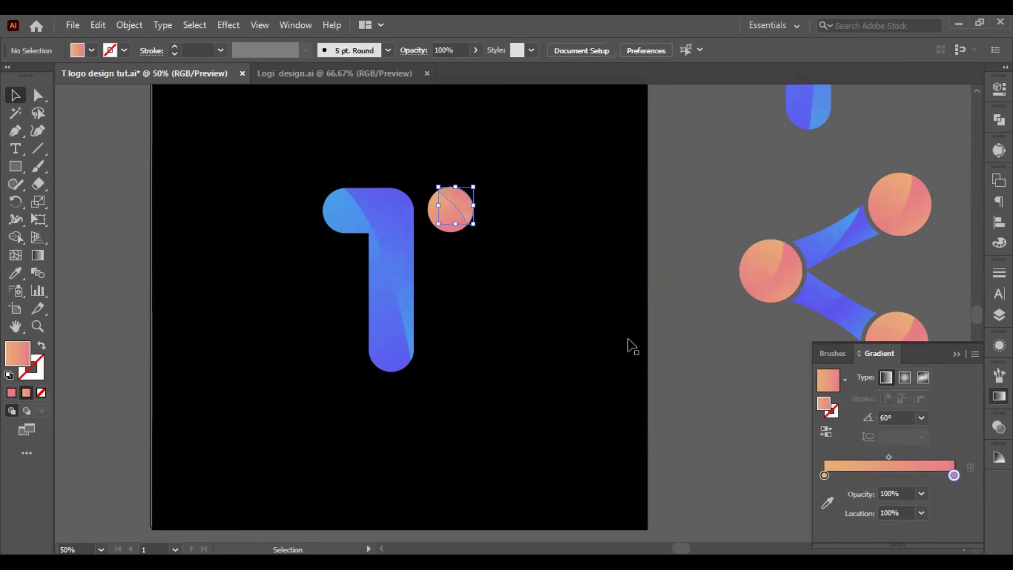
Check the overlay shading on the T and circle, and delete the curved overlay piece on the circle.
{"action": "scroll", "coordinate": [444, 174], "scroll_direction": "up", "scroll_amount": 4}
{"action": "scroll", "coordinate": [446, 190], "scroll_direction": "down", "scroll_amount": 4}
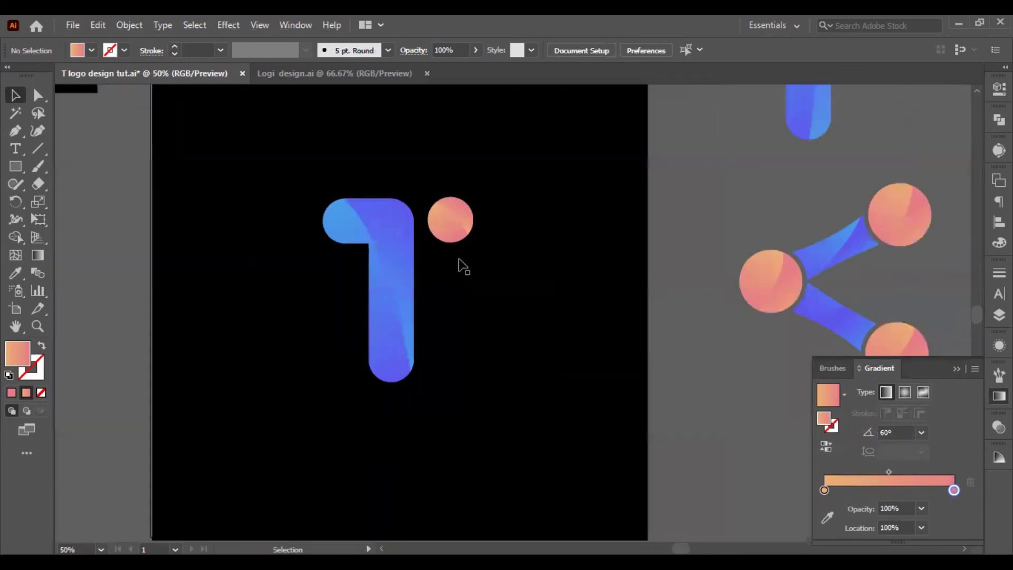
{"action": "scroll", "coordinate": [468, 220], "scroll_direction": "up", "scroll_amount": 3}
{"action": "left_click", "coordinate": [465, 214]}
{"action": "scroll", "coordinate": [462, 211], "scroll_direction": "down", "scroll_amount": 3}
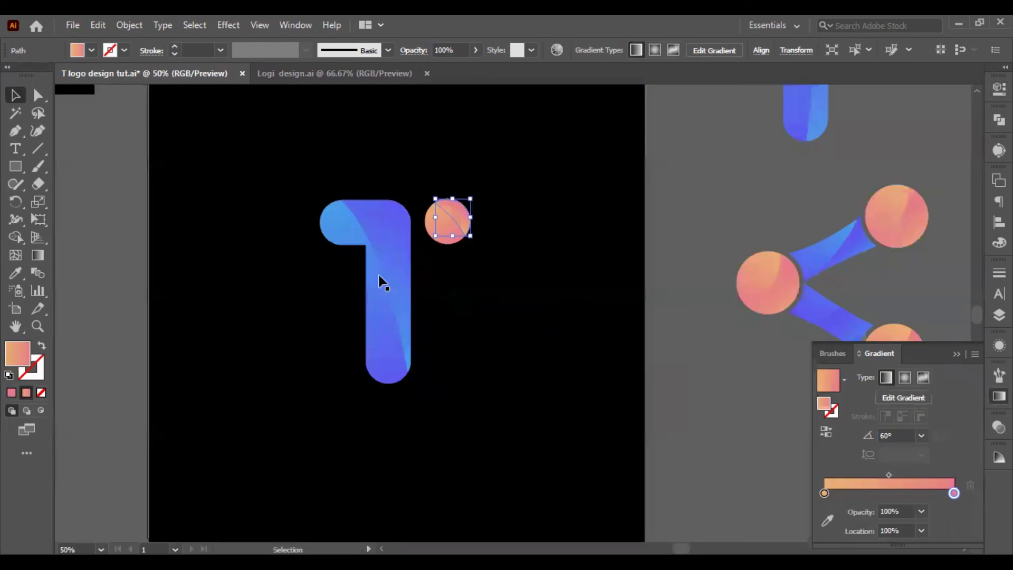
{"action": "scroll", "coordinate": [380, 264], "scroll_direction": "down", "scroll_amount": 1}
{"action": "scroll", "coordinate": [376, 240], "scroll_direction": "up", "scroll_amount": 3}
{"action": "left_click", "coordinate": [333, 227]}
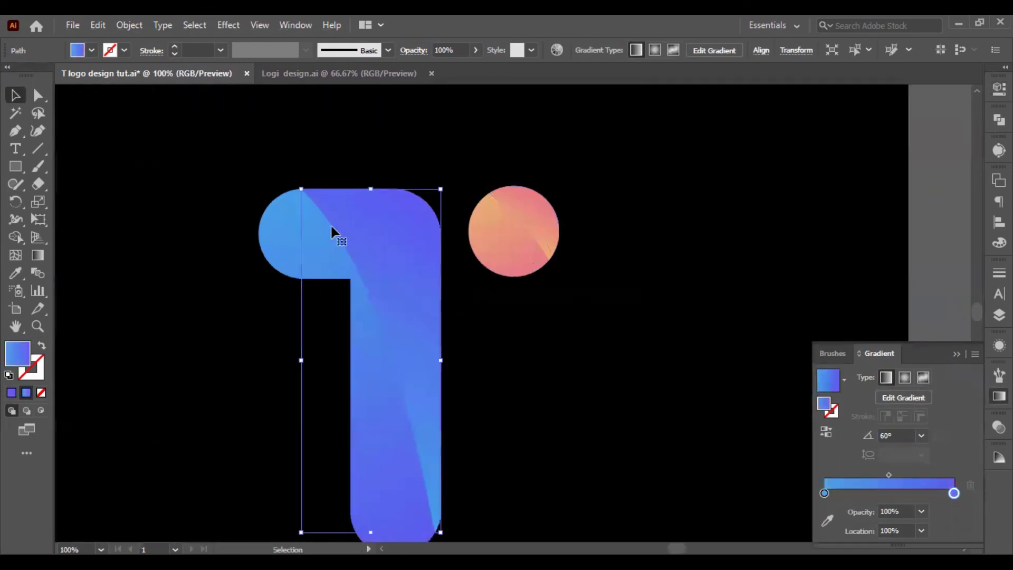
{"action": "scroll", "coordinate": [292, 253], "scroll_direction": "down", "scroll_amount": 1}
{"action": "scroll", "coordinate": [414, 208], "scroll_direction": "up", "scroll_amount": 3}
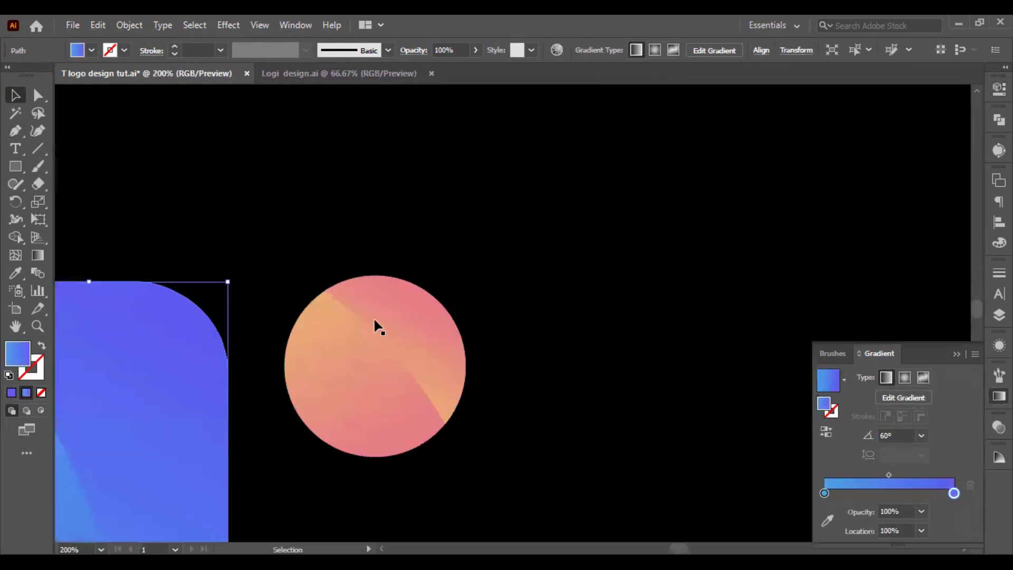
{"action": "left_click", "coordinate": [377, 325]}
{"action": "key", "text": "Delete"}
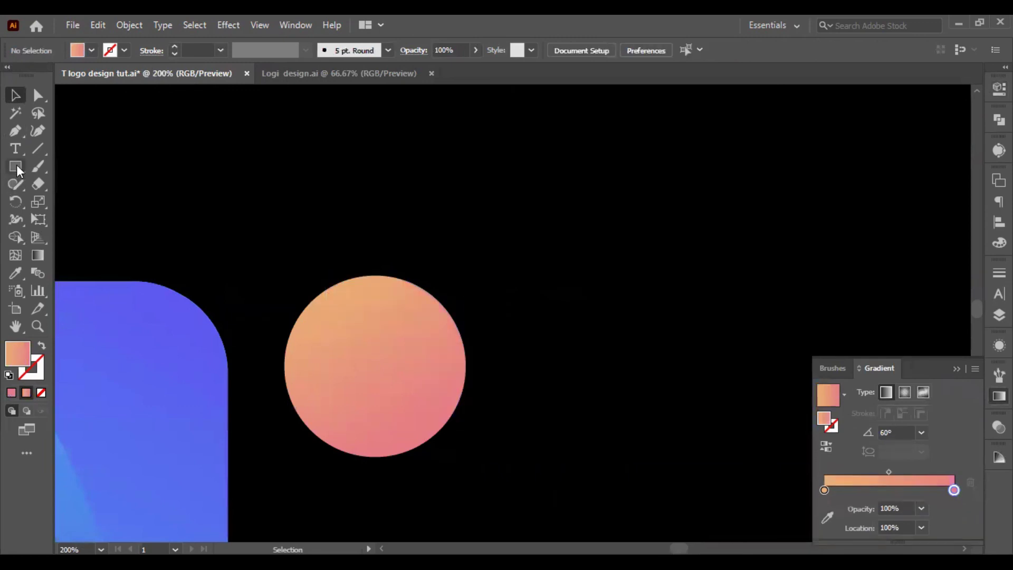
Try Pen curves from the gap between the T and circle to a point below the circle.
{"action": "key", "text": "p"}
{"action": "left_click", "coordinate": [235, 242]}
{"action": "scroll", "coordinate": [393, 346], "scroll_direction": "down", "scroll_amount": 4}
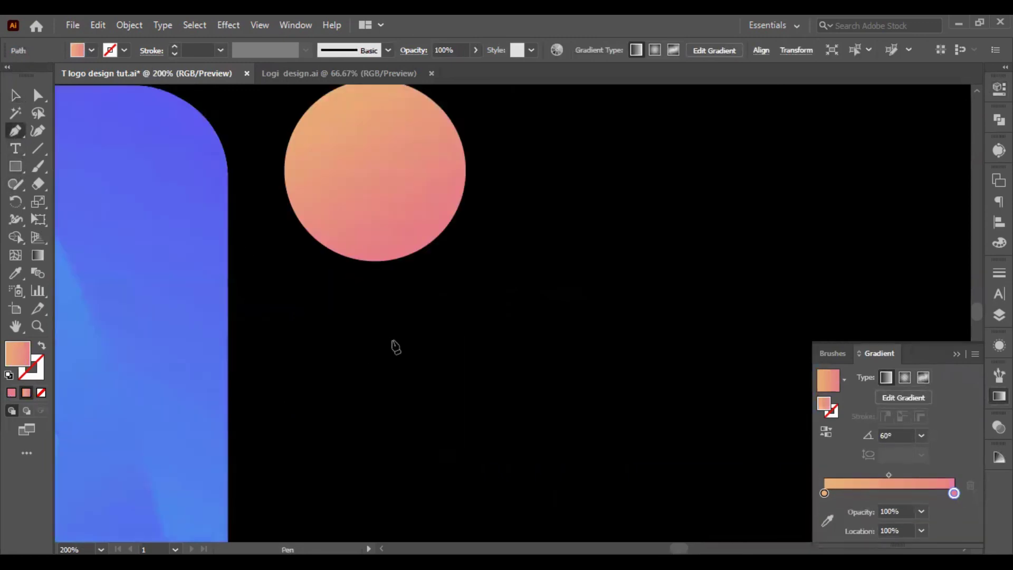
{"action": "left_click_drag", "start_coordinate": [396, 339], "coordinate": [348, 489]}
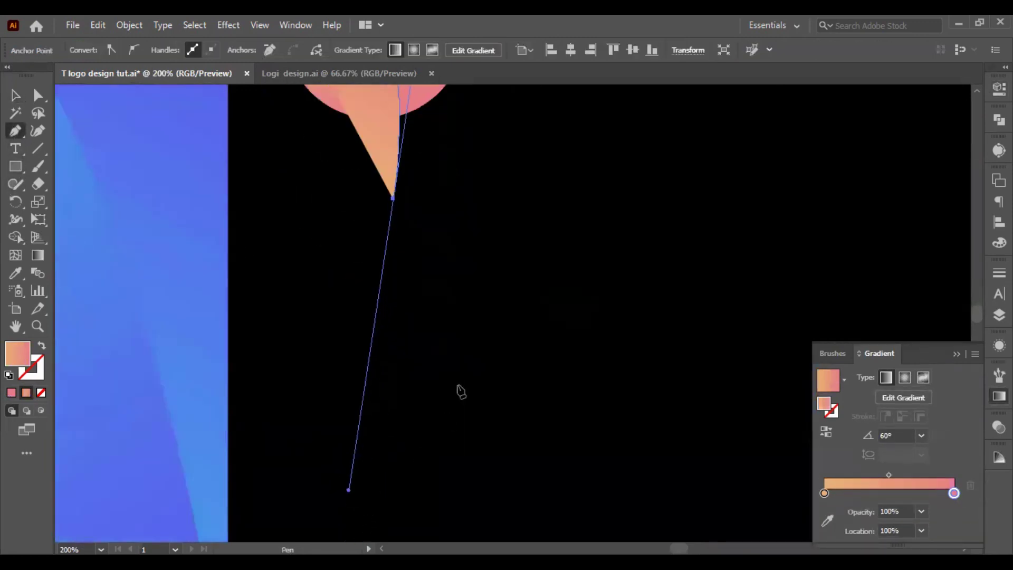
{"action": "scroll", "coordinate": [453, 391], "scroll_direction": "up", "scroll_amount": 5}
{"action": "key", "text": "ctrl+z"}
{"action": "key", "text": "ctrl+z"}
{"action": "left_click_drag", "start_coordinate": [373, 412], "coordinate": [314, 539]}
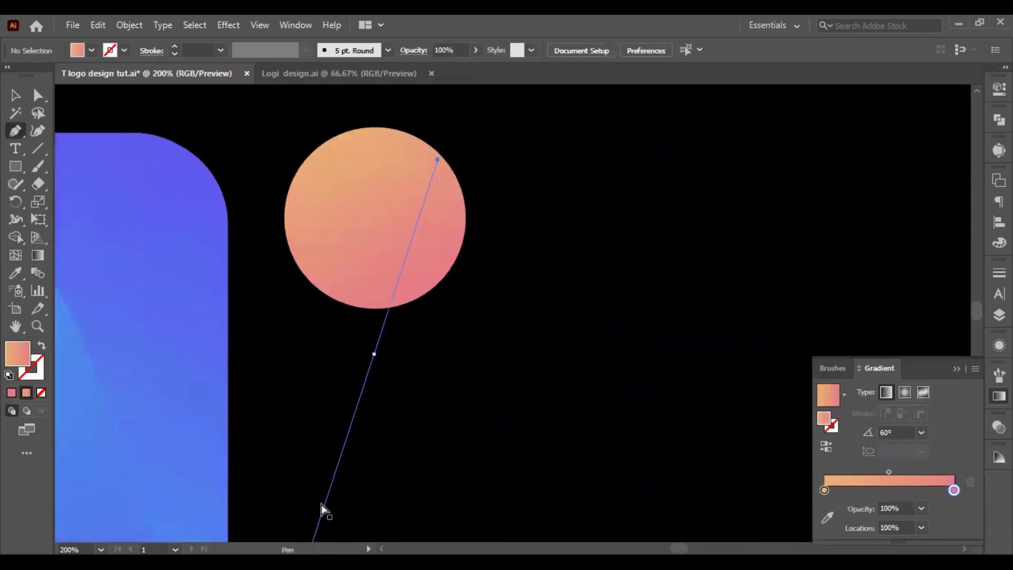
{"action": "key", "text": "ctrl+z"}
{"action": "key", "text": "ctrl+z"}
{"action": "scroll", "coordinate": [342, 389], "scroll_direction": "up", "scroll_amount": 3}
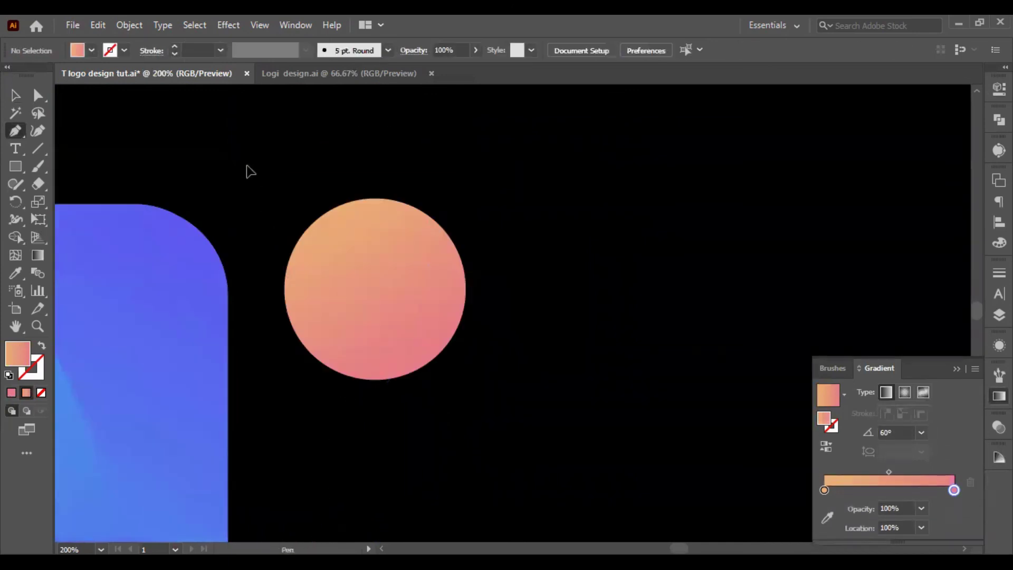
Draw a closed Pen shape arcing from above the T-circle gap across the circle to below it, then back over the T's corner.
{"action": "left_click", "coordinate": [247, 165]}
{"action": "scroll", "coordinate": [391, 443], "scroll_direction": "down", "scroll_amount": 1}
{"action": "left_click_drag", "start_coordinate": [380, 456], "coordinate": [368, 302]}
{"action": "scroll", "coordinate": [413, 319], "scroll_direction": "down", "scroll_amount": 2}
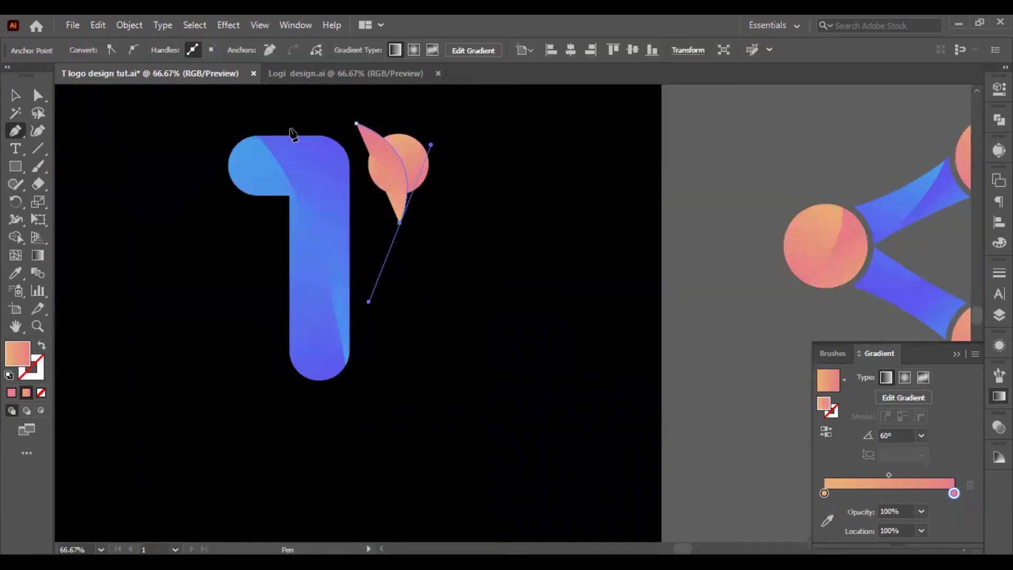
{"action": "left_click", "coordinate": [291, 129]}
{"action": "left_click", "coordinate": [356, 122]}
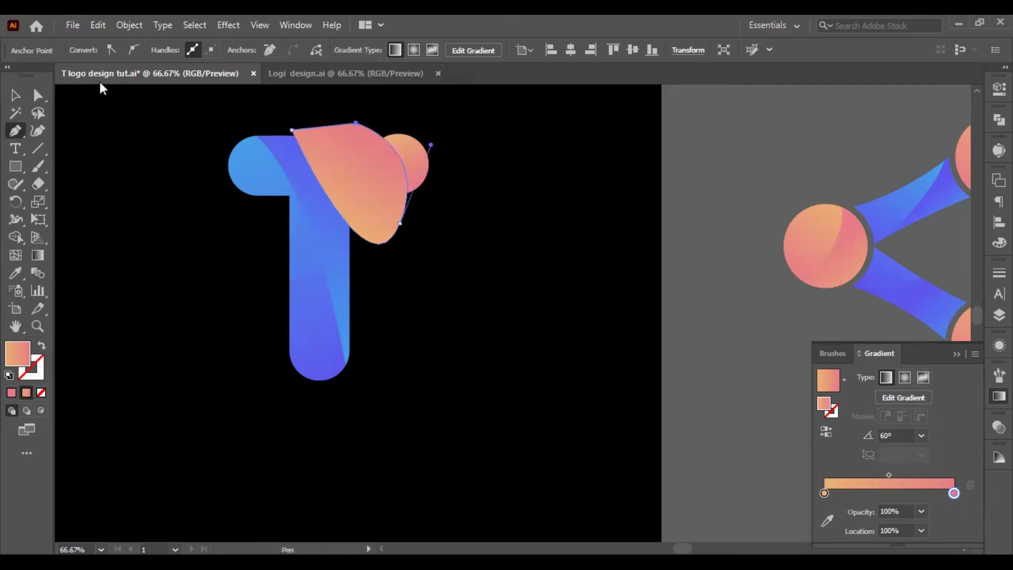
{"action": "key", "text": "v"}
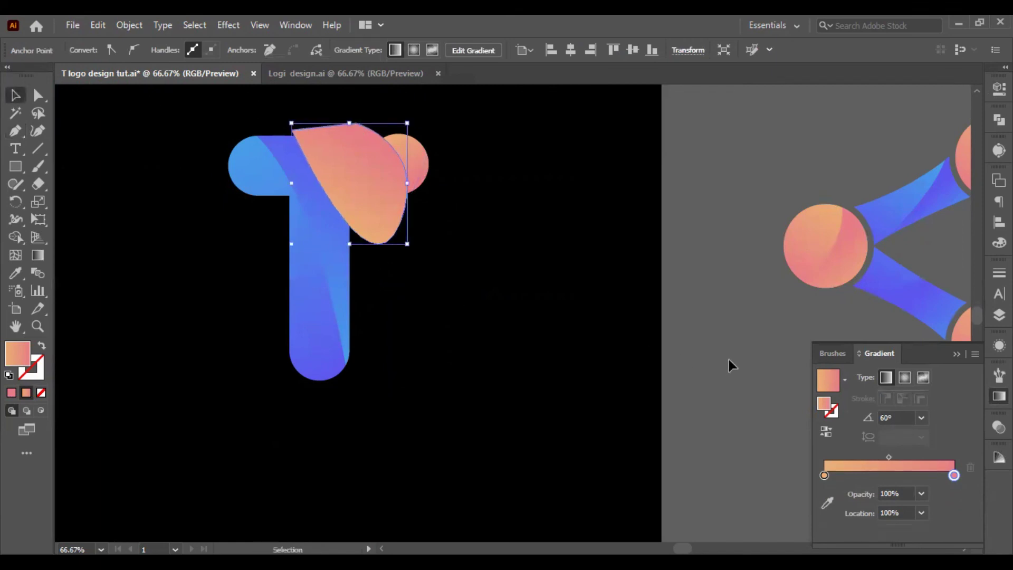
{"action": "left_click", "coordinate": [729, 361]}
Subtract the new curved Pen shape from the orange circle with Minus Front and deselect the result.
{"action": "scroll", "coordinate": [507, 187], "scroll_direction": "up", "scroll_amount": 3}
{"action": "left_click", "coordinate": [192, 167]}
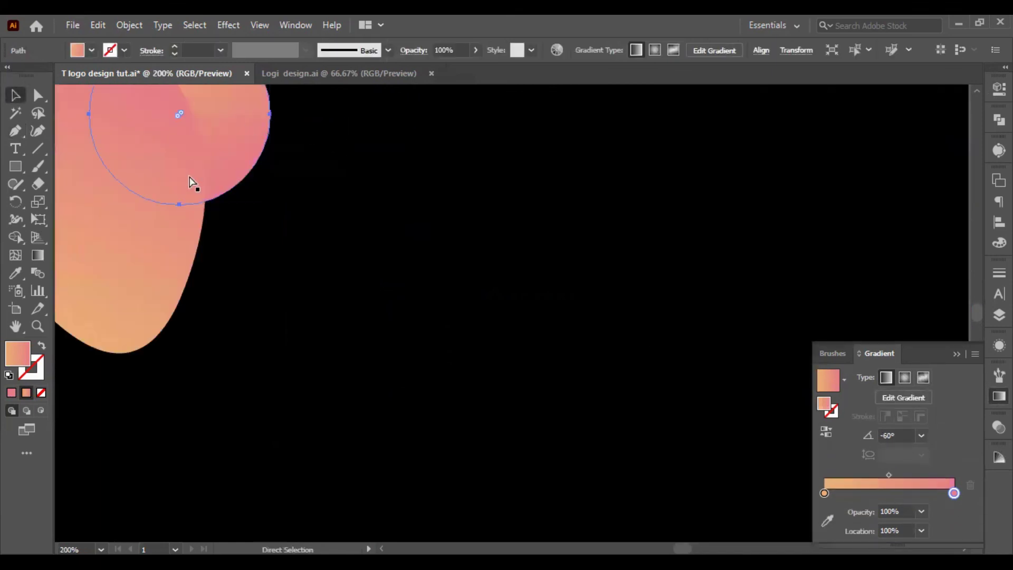
{"action": "left_click", "coordinate": [194, 232], "text": "shift"}
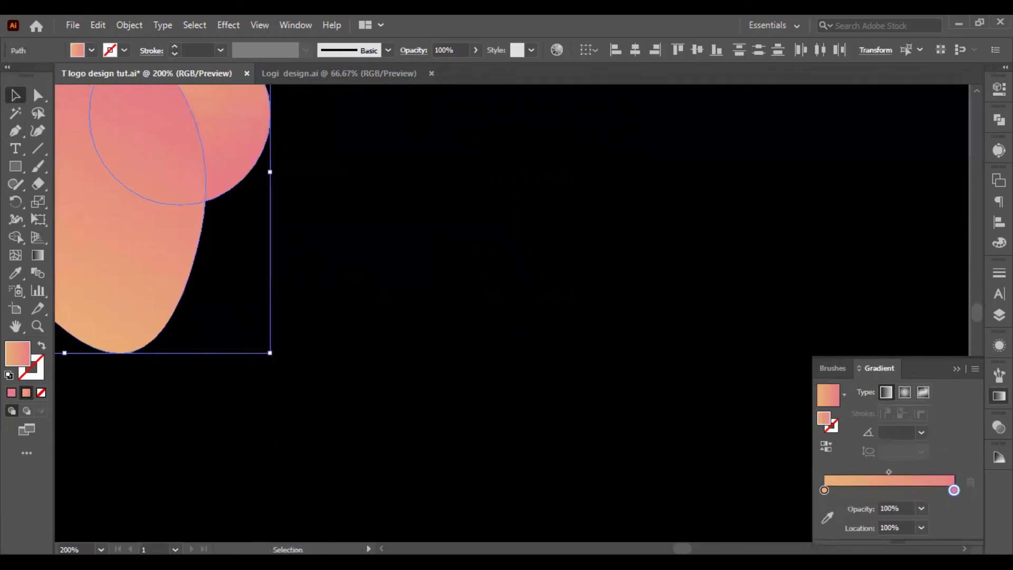
{"action": "left_click", "coordinate": [998, 88]}
{"action": "scroll", "coordinate": [925, 222], "scroll_direction": "down", "scroll_amount": 3}
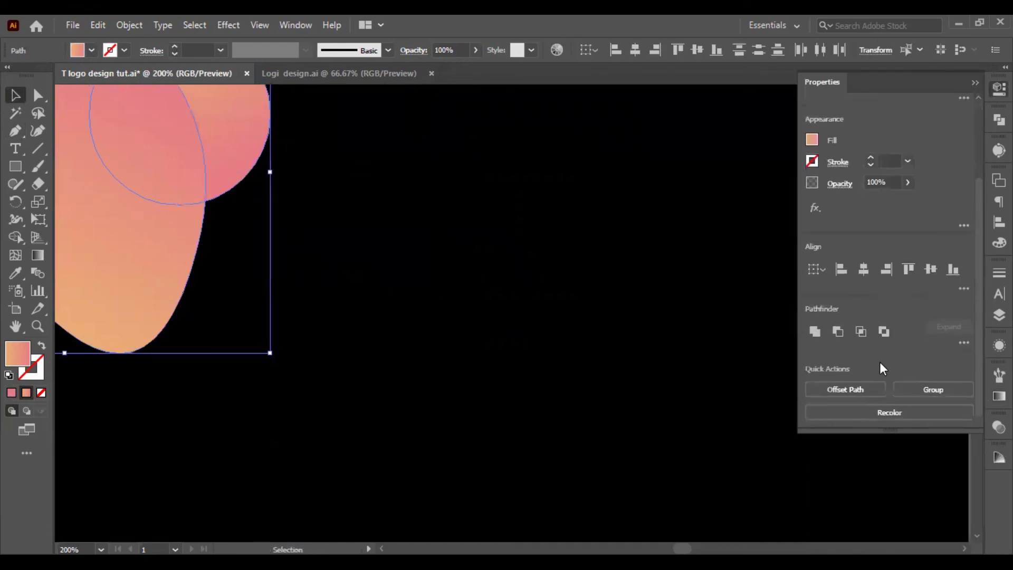
{"action": "left_click", "coordinate": [843, 331]}
{"action": "left_click", "coordinate": [391, 264]}
Set the gradient angle of the circle's curved overlay piece to 60° and deselect everything.
{"action": "left_click", "coordinate": [249, 125]}
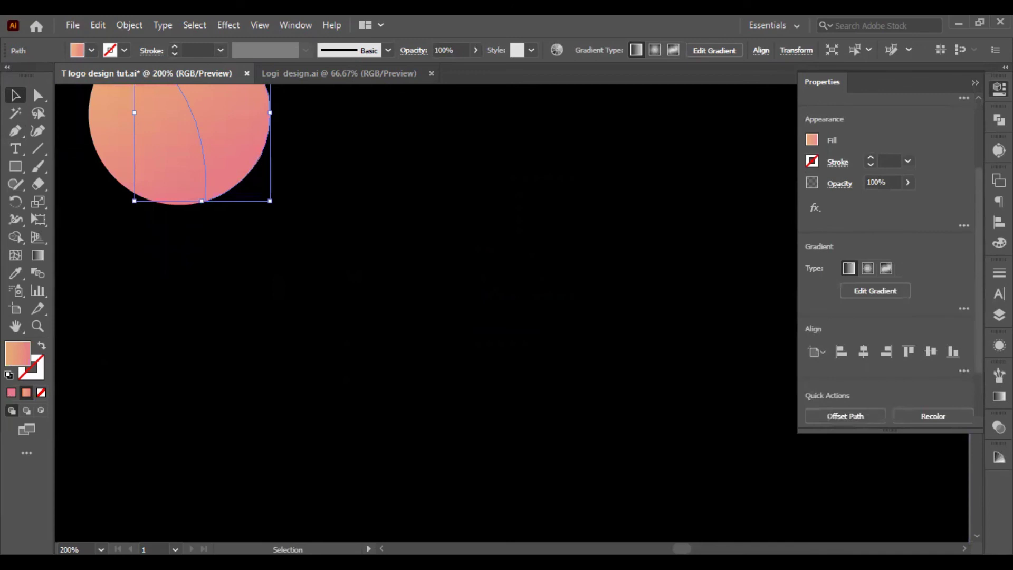
{"action": "left_click", "coordinate": [999, 426]}
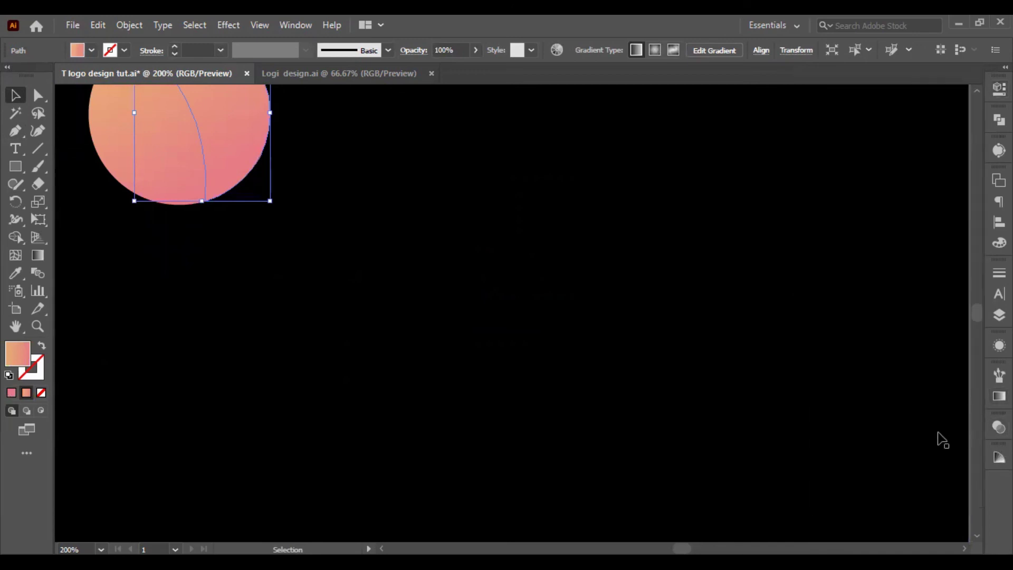
{"action": "left_click", "coordinate": [999, 396]}
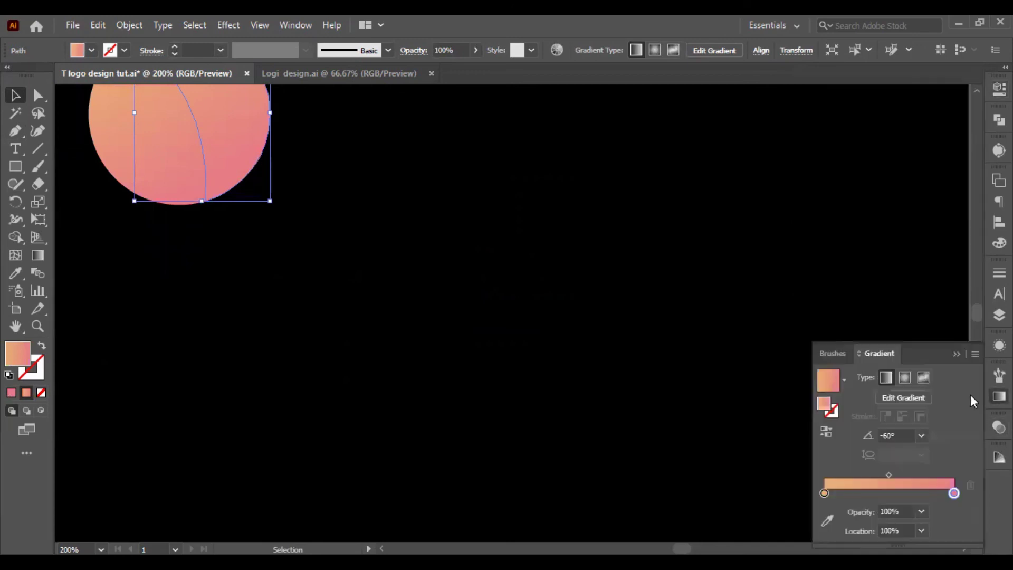
{"action": "left_click", "coordinate": [880, 435]}
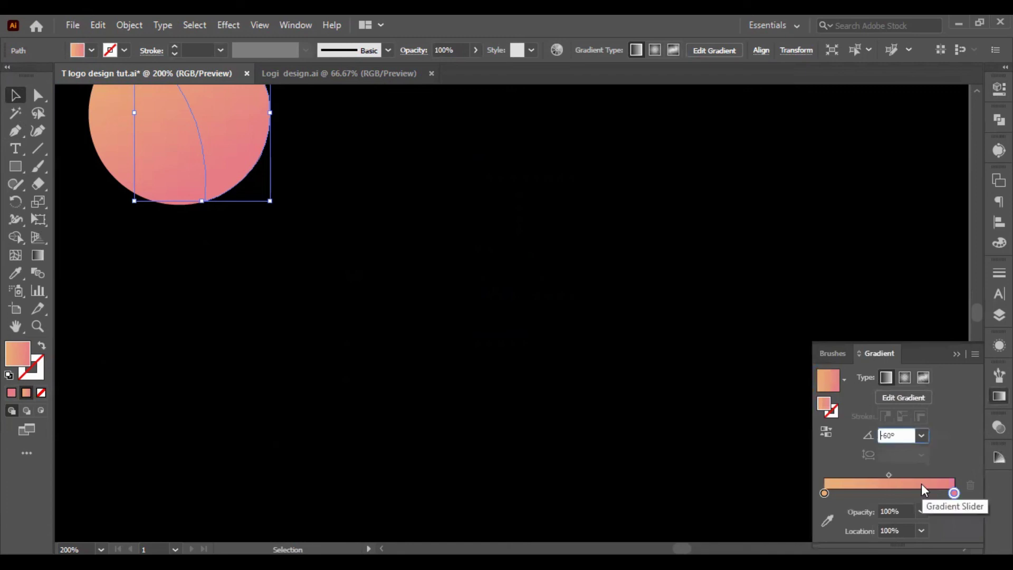
{"action": "key", "text": "Return"}
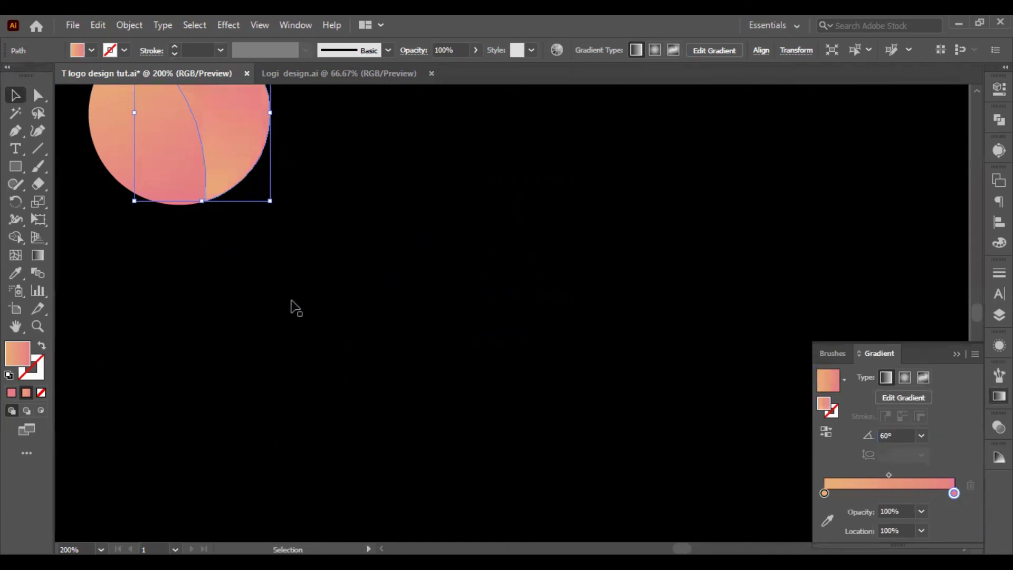
{"action": "left_click", "coordinate": [293, 305]}
{"action": "scroll", "coordinate": [294, 309], "scroll_direction": "up", "scroll_amount": 2}
{"action": "scroll", "coordinate": [294, 309], "scroll_direction": "down", "scroll_amount": 5}
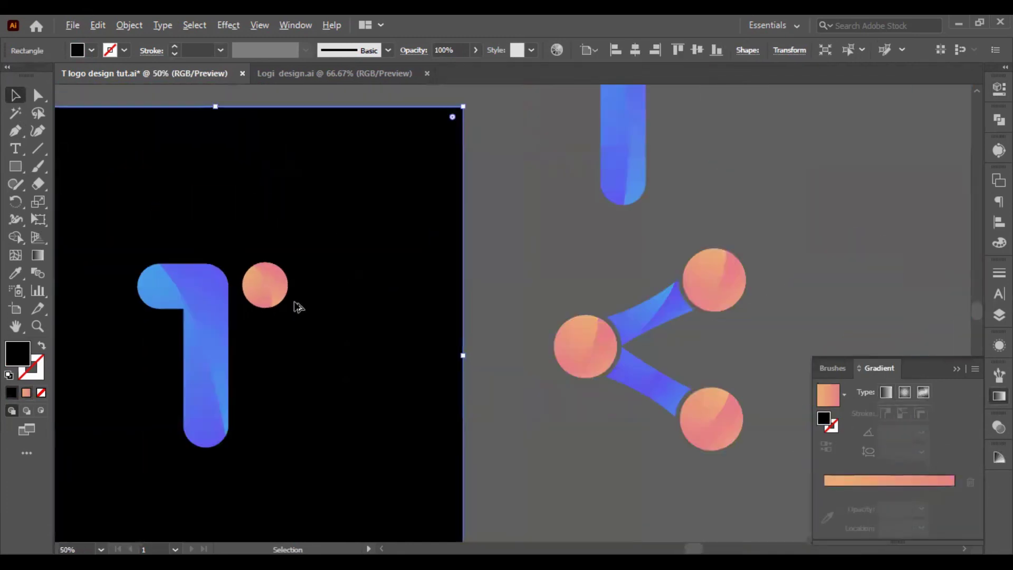
{"action": "scroll", "coordinate": [294, 308], "scroll_direction": "left", "scroll_amount": 3}
{"action": "left_click", "coordinate": [569, 470]}
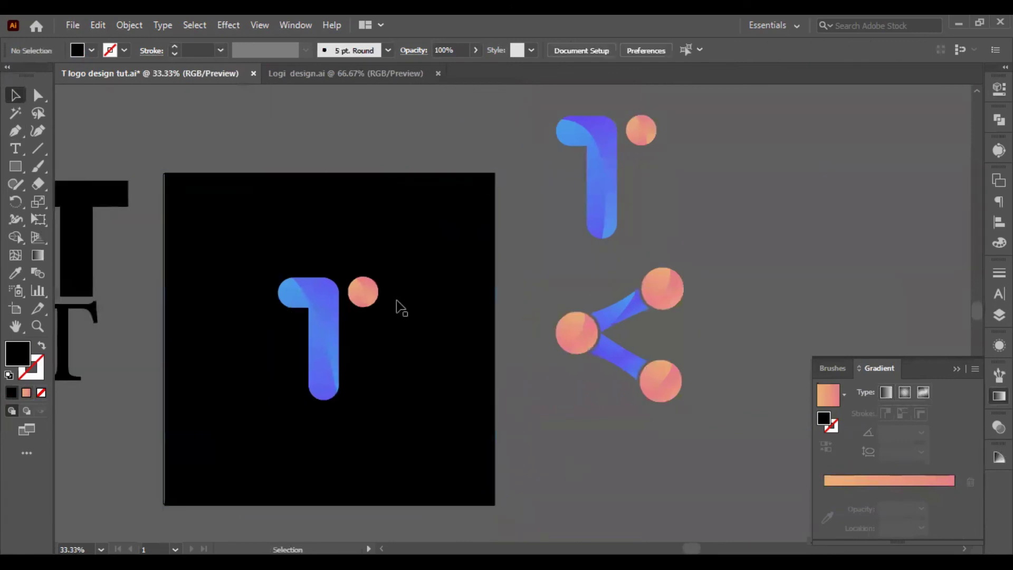
{"action": "left_click_drag", "start_coordinate": [263, 146], "coordinate": [452, 425]}
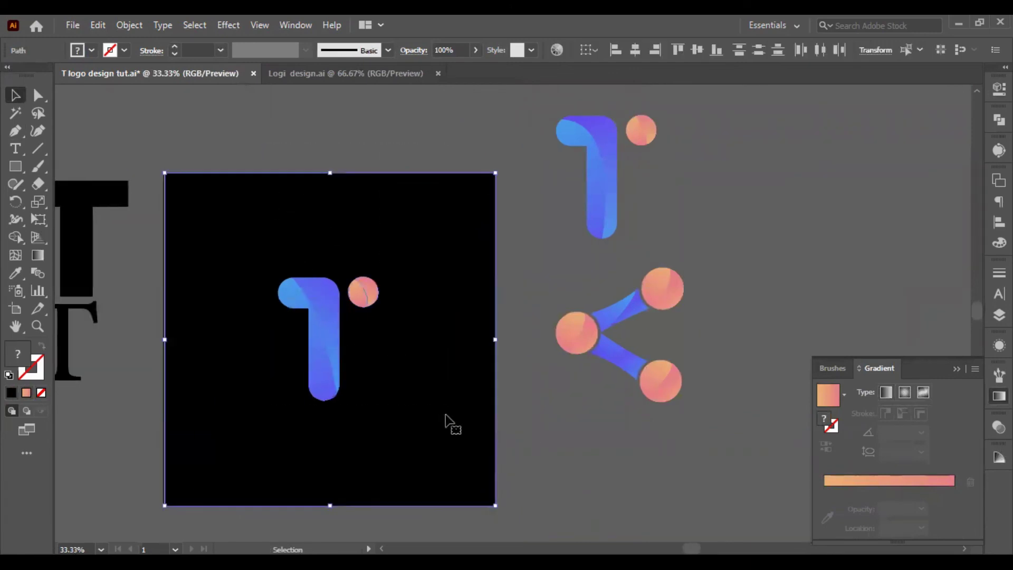
{"action": "left_click", "coordinate": [561, 215]}
{"action": "left_click_drag", "start_coordinate": [558, 174], "coordinate": [638, 230]}
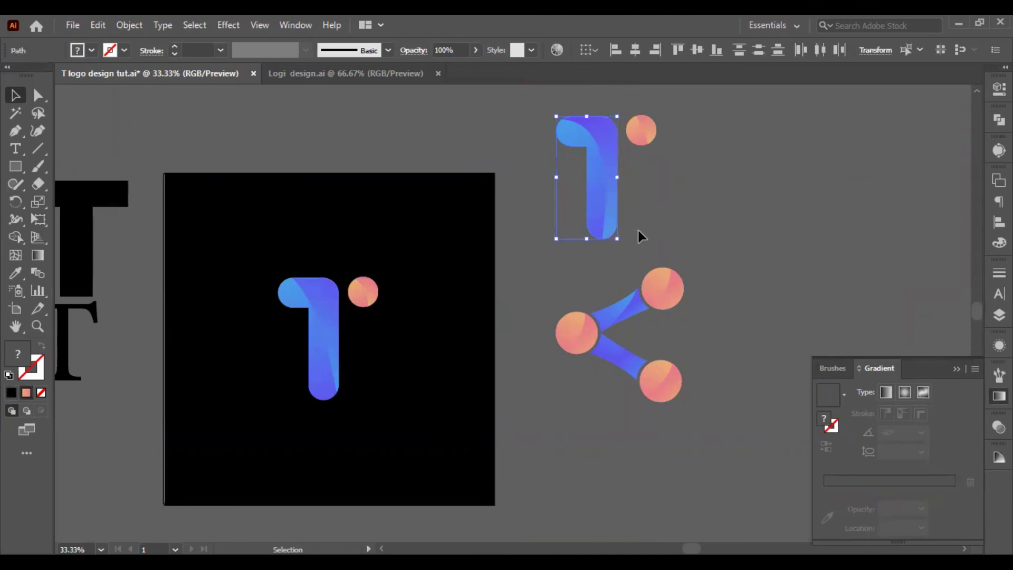
{"action": "left_click_drag", "start_coordinate": [604, 166], "coordinate": [416, 360]}
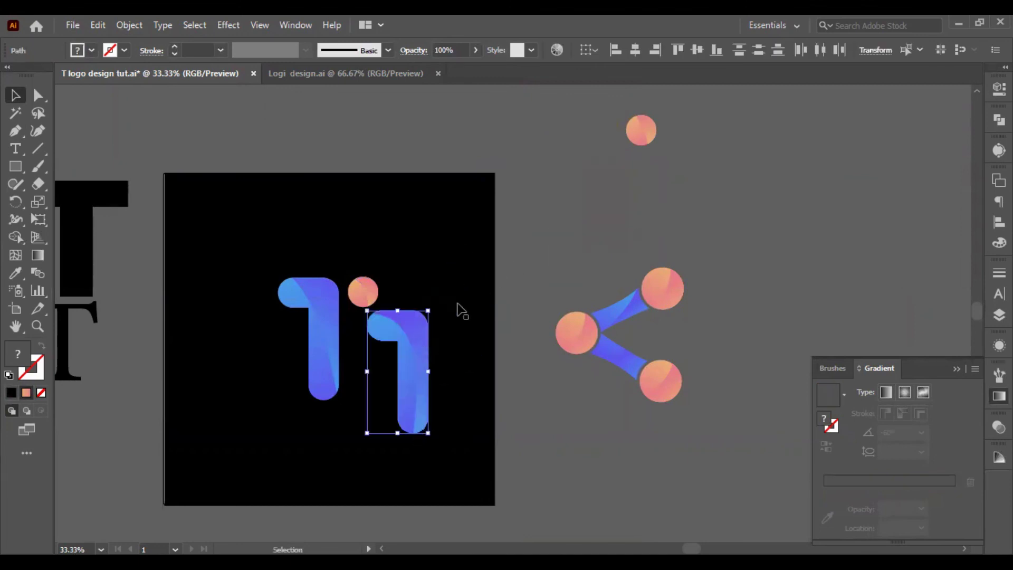
{"action": "key", "text": "ctrl+shift+a"}
{"action": "key", "text": "ctrl+z"}
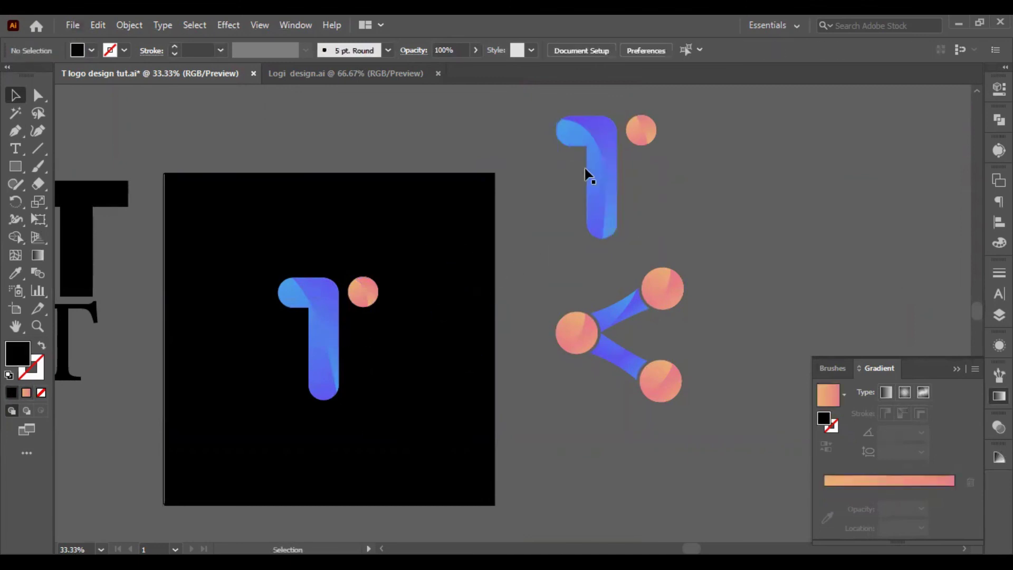
Duplicate the T-and-circle logo from beside the artboard onto the black background and delete the old logo there.
{"action": "left_click_drag", "start_coordinate": [543, 113], "coordinate": [460, 359]}
{"action": "left_click_drag", "start_coordinate": [263, 150], "coordinate": [400, 388]}
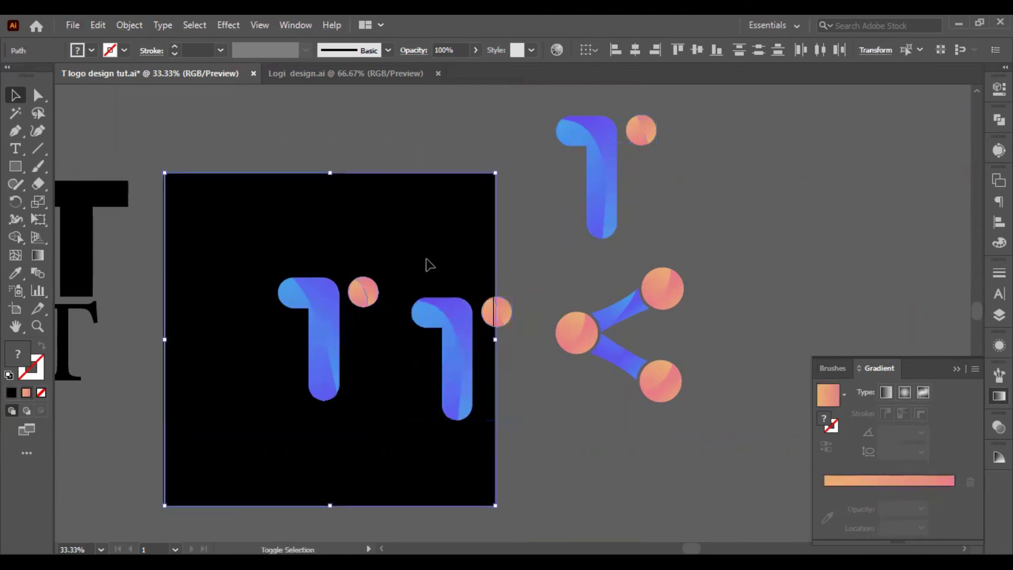
{"action": "left_click", "coordinate": [427, 264], "text": "shift"}
{"action": "key", "text": "Delete"}
Group the duplicated T and circle, and centre the group horizontally and vertically on the artboard.
{"action": "left_click_drag", "start_coordinate": [534, 291], "coordinate": [416, 402]}
{"action": "left_click", "coordinate": [474, 243], "text": "shift"}
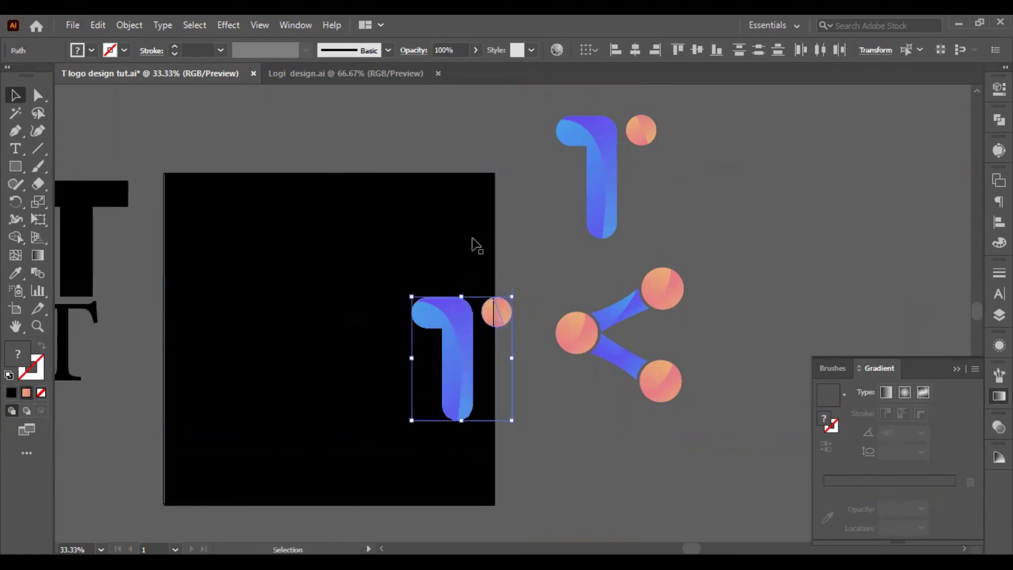
{"action": "left_click_drag", "start_coordinate": [458, 303], "coordinate": [373, 327]}
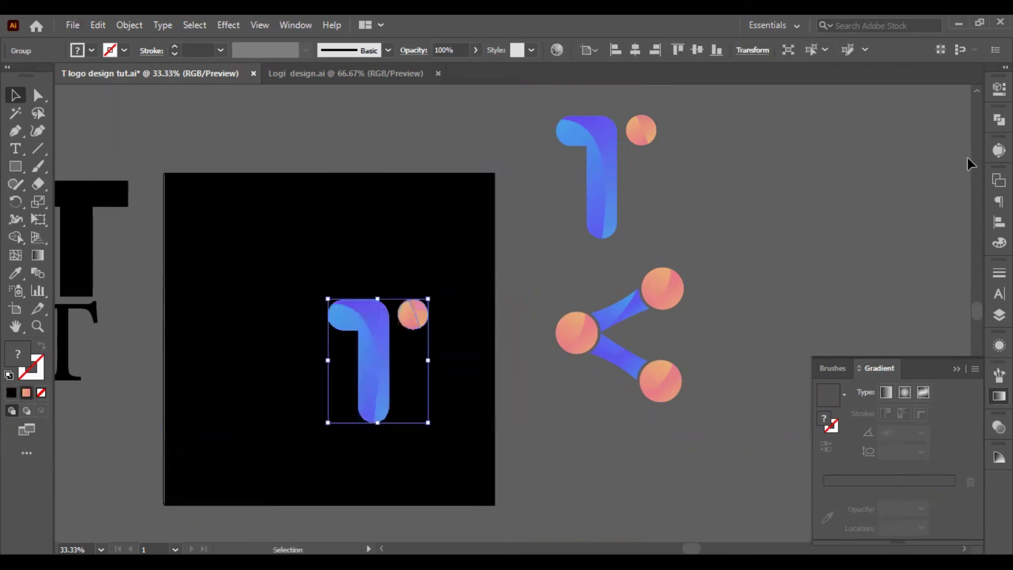
{"action": "left_click", "coordinate": [999, 221]}
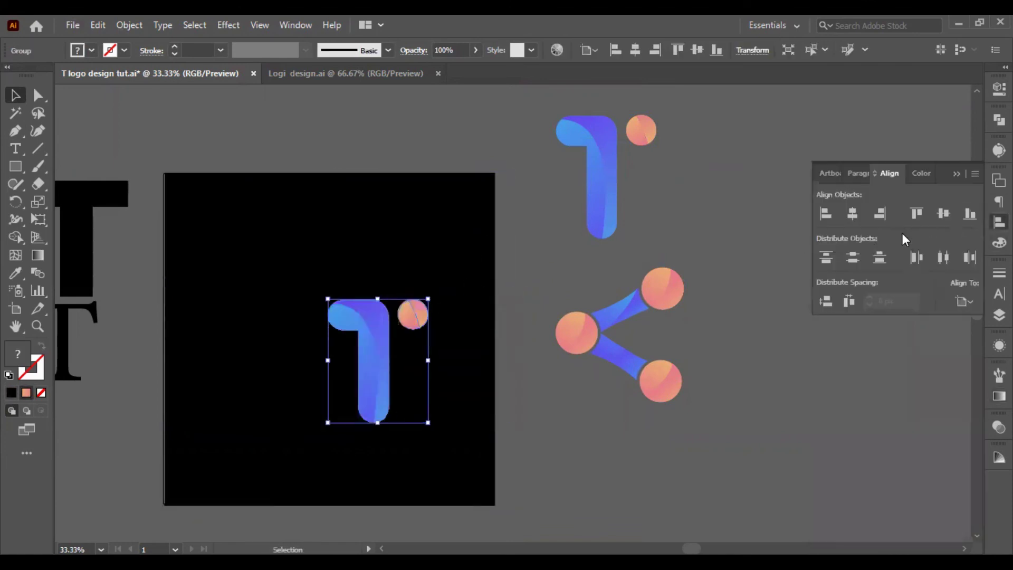
{"action": "left_click", "coordinate": [852, 214]}
{"action": "left_click", "coordinate": [943, 213]}
{"action": "left_click", "coordinate": [767, 445]}
Scale the grouped T logo up slightly from its centre and deselect it.
{"action": "left_click", "coordinate": [335, 334]}
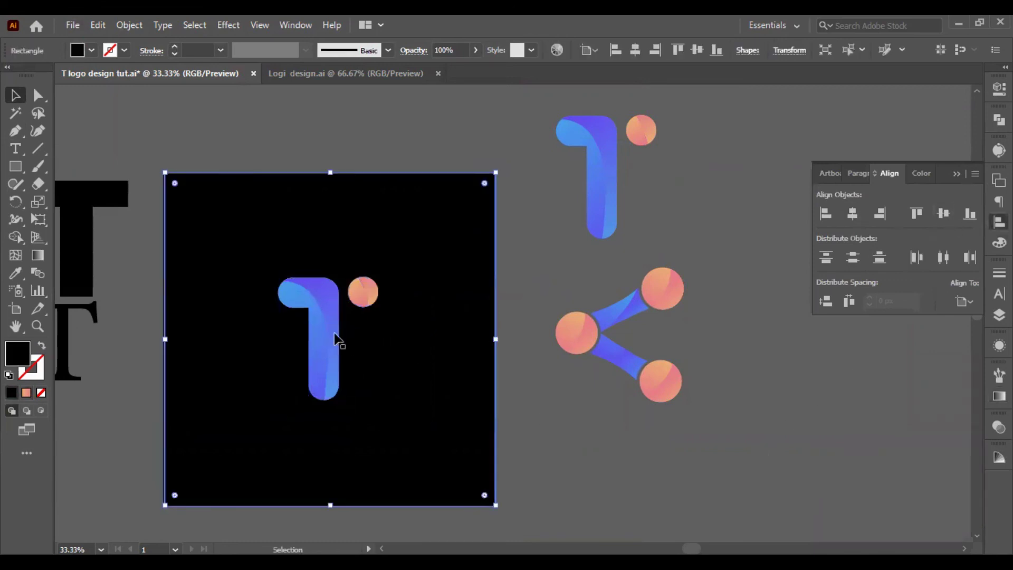
{"action": "left_click", "coordinate": [335, 341]}
{"action": "left_click_drag", "start_coordinate": [379, 402], "coordinate": [398, 420]}
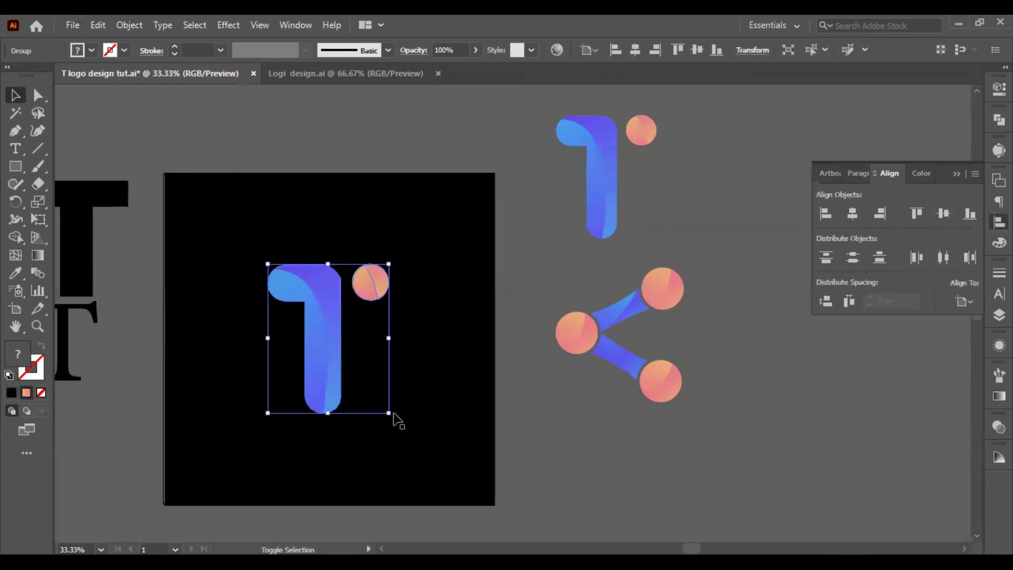
{"action": "left_click", "coordinate": [536, 473]}
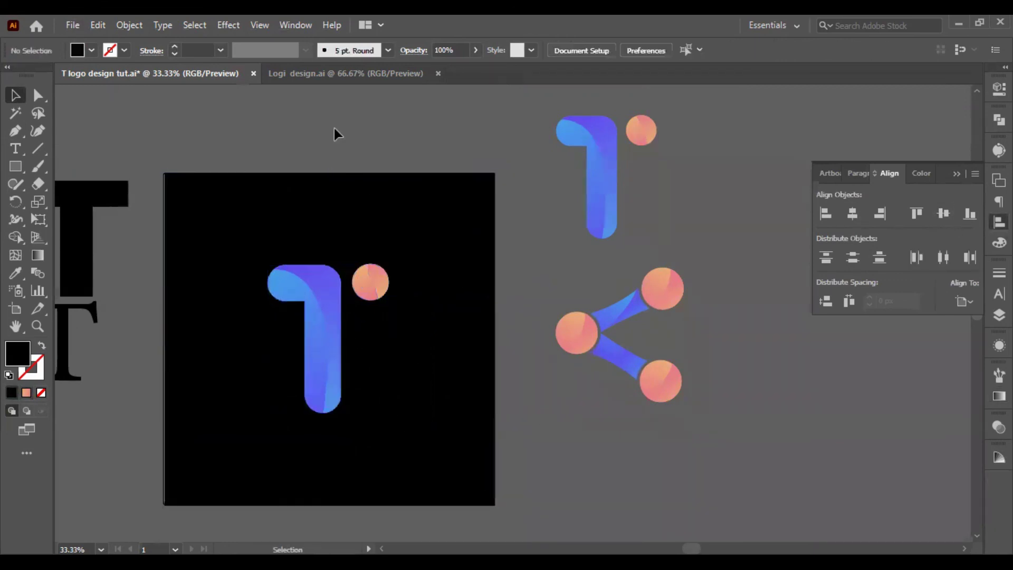
Copy the dark blue background rectangle from Logi design.ai into the T logo document and place it beside the logo.
{"action": "left_click", "coordinate": [332, 80]}
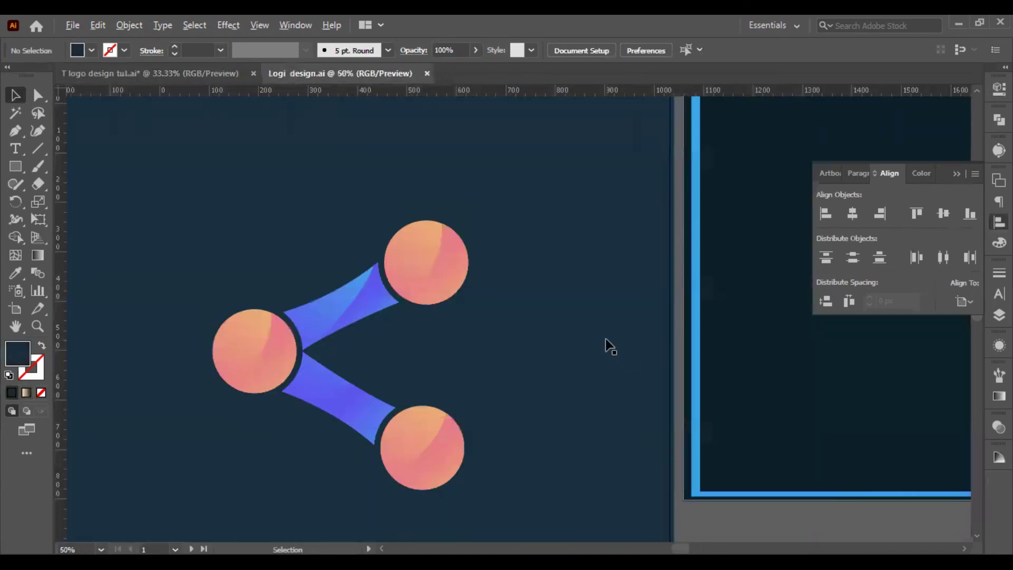
{"action": "key", "text": "ctrl+minus"}
{"action": "key", "text": "ctrl+minus"}
{"action": "left_click", "coordinate": [620, 337]}
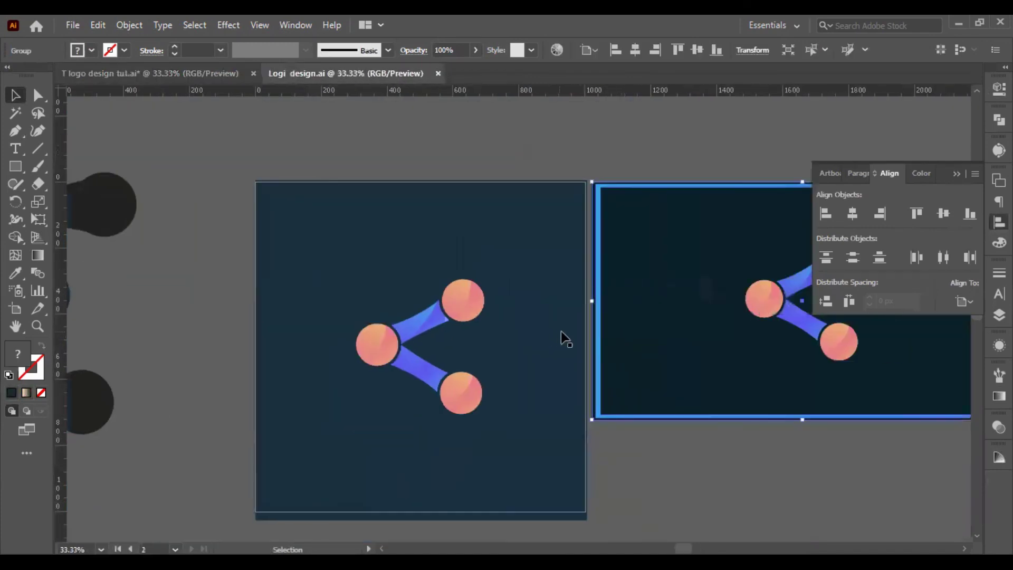
{"action": "left_click", "coordinate": [535, 299]}
{"action": "key", "text": "ctrl+a"}
{"action": "left_click", "coordinate": [168, 78]}
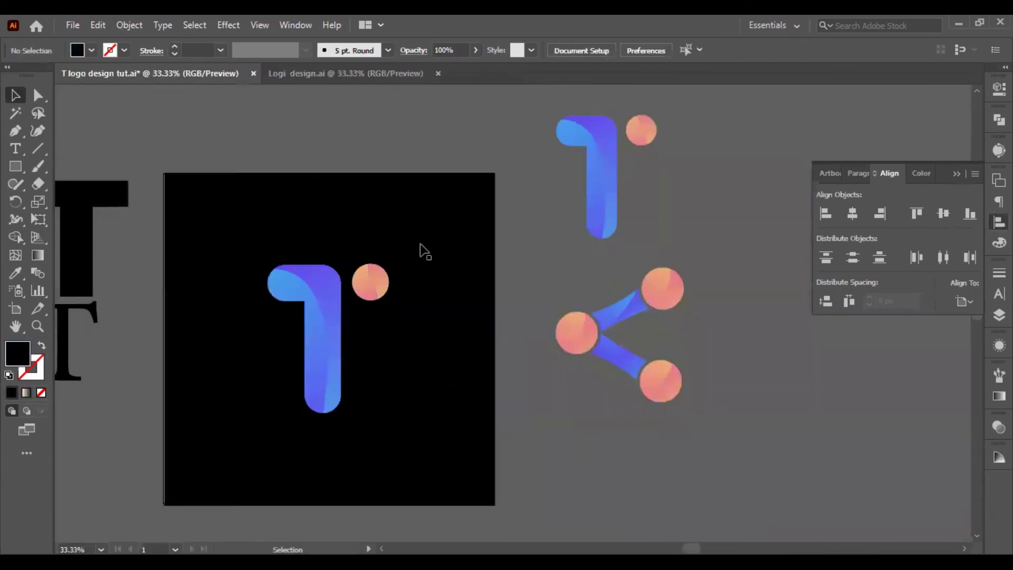
{"action": "key", "text": "ctrl+v"}
{"action": "left_click_drag", "start_coordinate": [520, 398], "coordinate": [580, 416]}
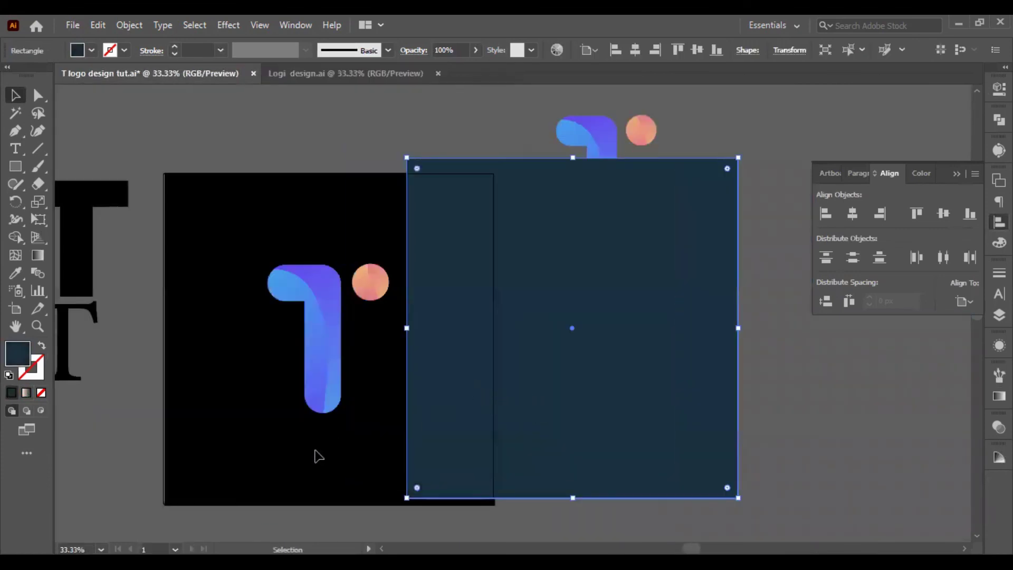
Recolor the black background behind the T logo with the pasted rectangle's dark blue using the Eyedropper.
{"action": "left_click", "coordinate": [316, 457]}
{"action": "left_click", "coordinate": [15, 273]}
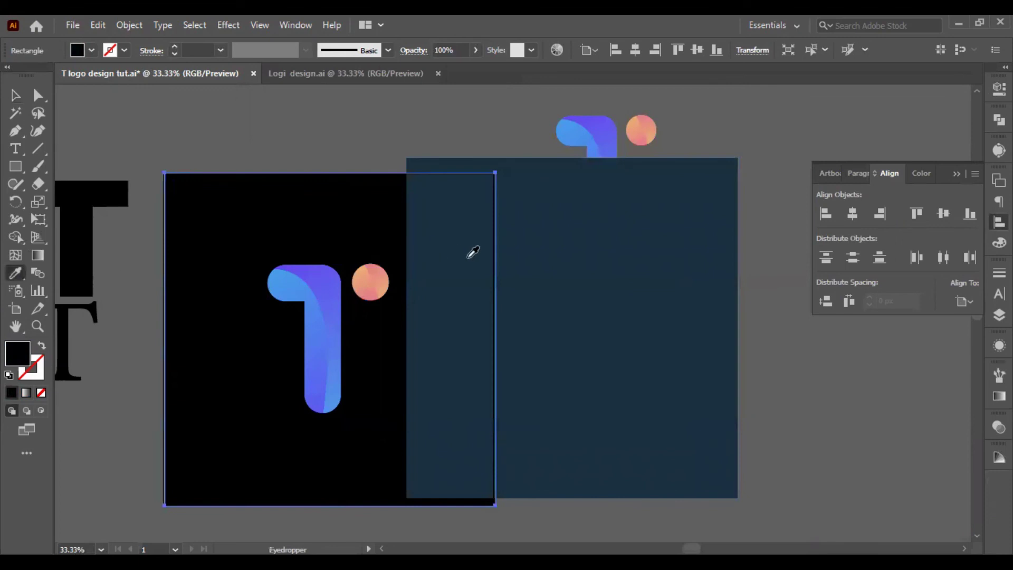
{"action": "left_click", "coordinate": [473, 252]}
{"action": "left_click", "coordinate": [14, 94]}
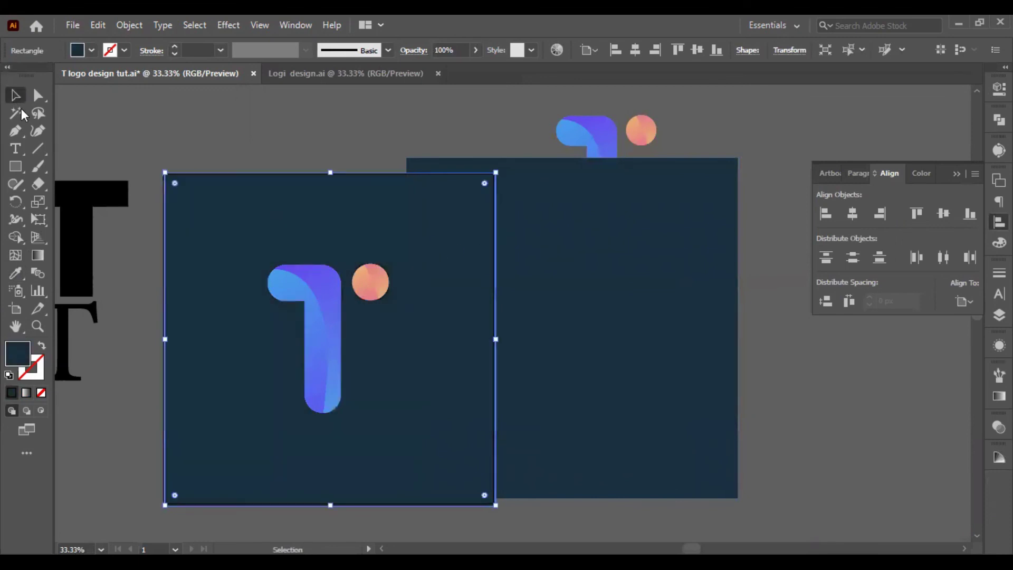
Darken the background's blue fill in the Color Picker and delete the pasted reference rectangle.
{"action": "double_click", "coordinate": [29, 354]}
{"action": "left_click_drag", "start_coordinate": [708, 346], "coordinate": [709, 361]}
{"action": "left_click", "coordinate": [908, 216]}
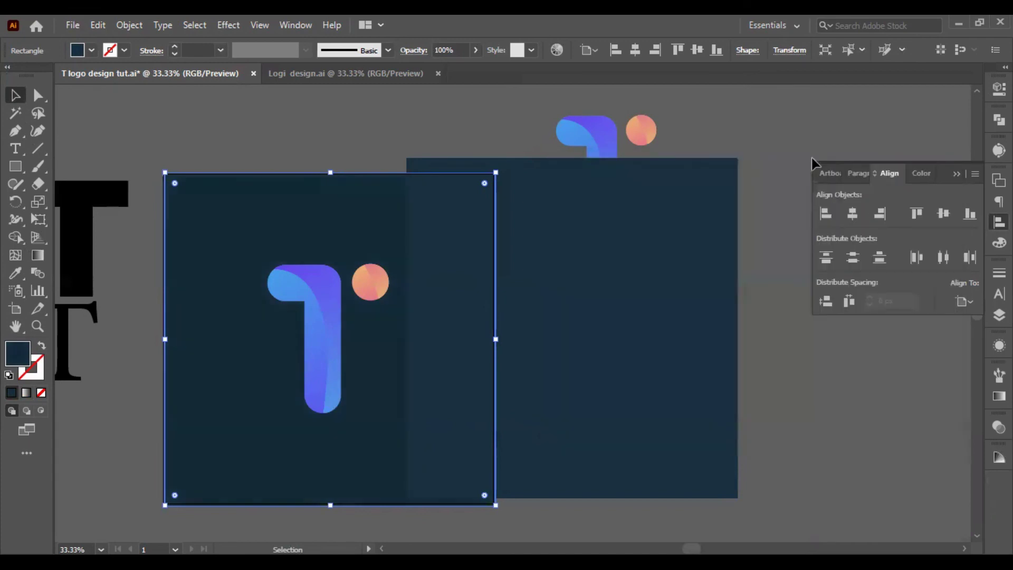
{"action": "left_click", "coordinate": [811, 157]}
{"action": "left_click", "coordinate": [684, 282]}
{"action": "key", "text": "Delete"}
Create an inner copy of the background rectangle with Offset Path at -15 px.
{"action": "left_click", "coordinate": [471, 364]}
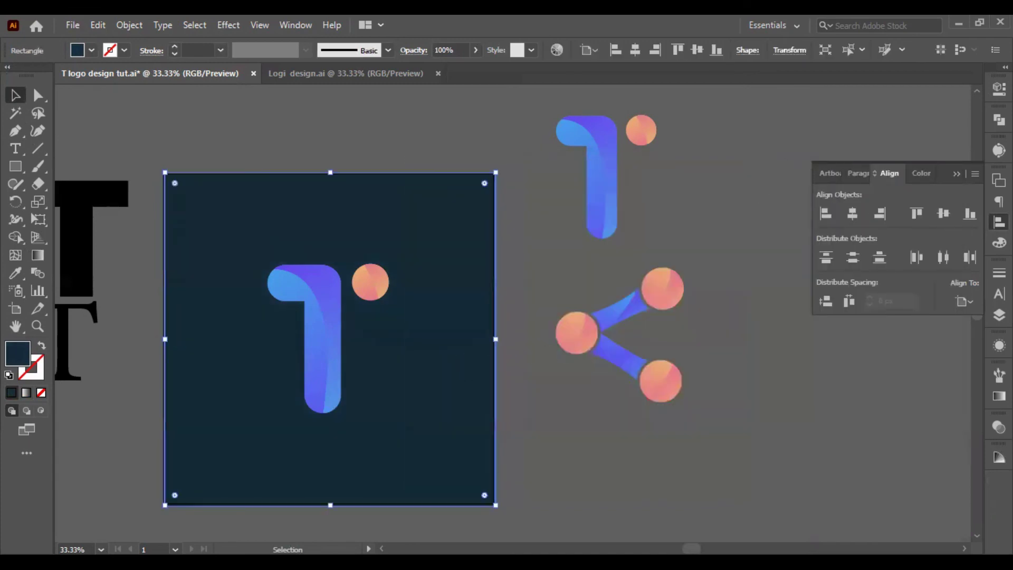
{"action": "left_click", "coordinate": [1000, 88]}
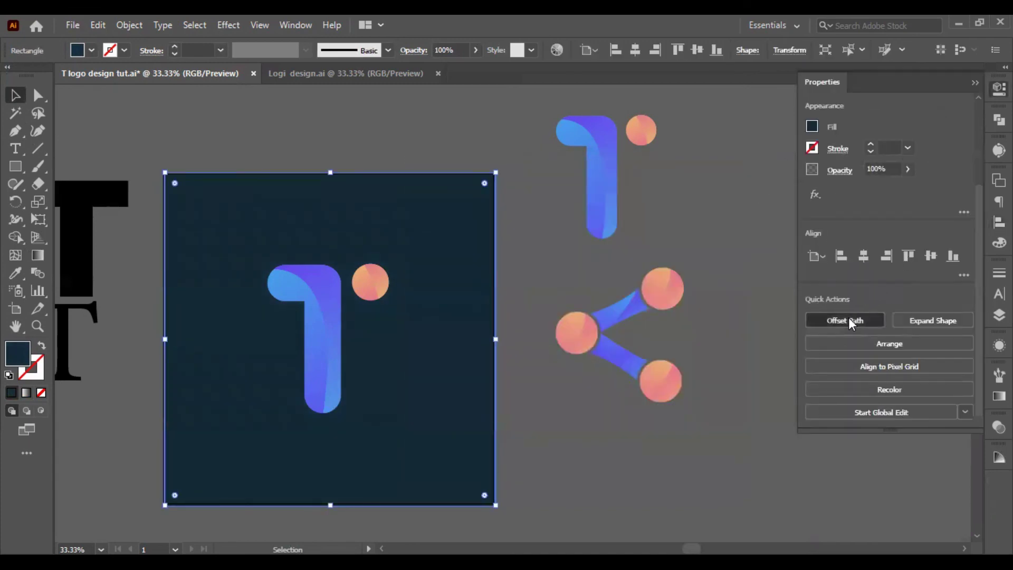
{"action": "left_click", "coordinate": [849, 320]}
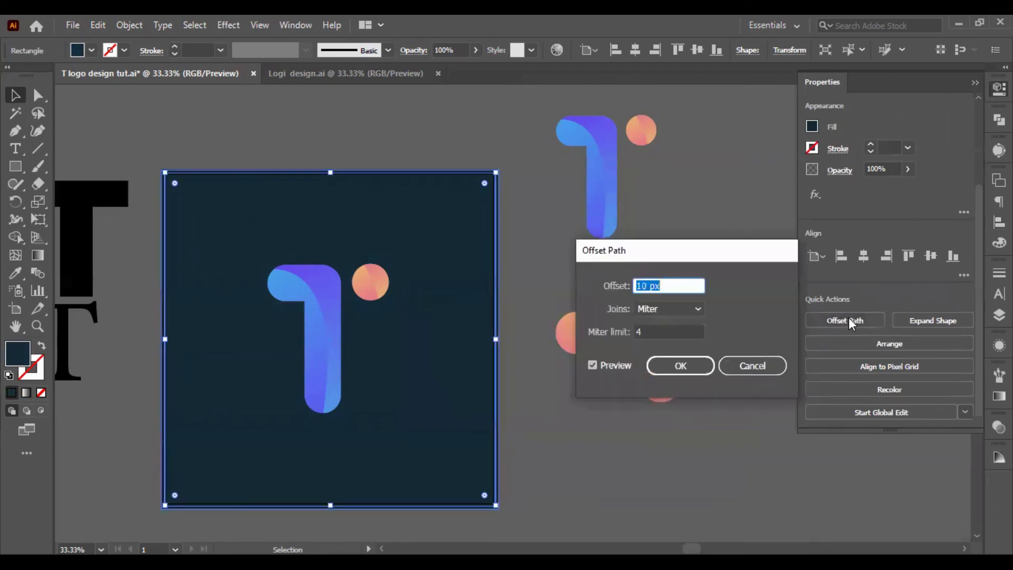
{"action": "type", "text": "-19"}
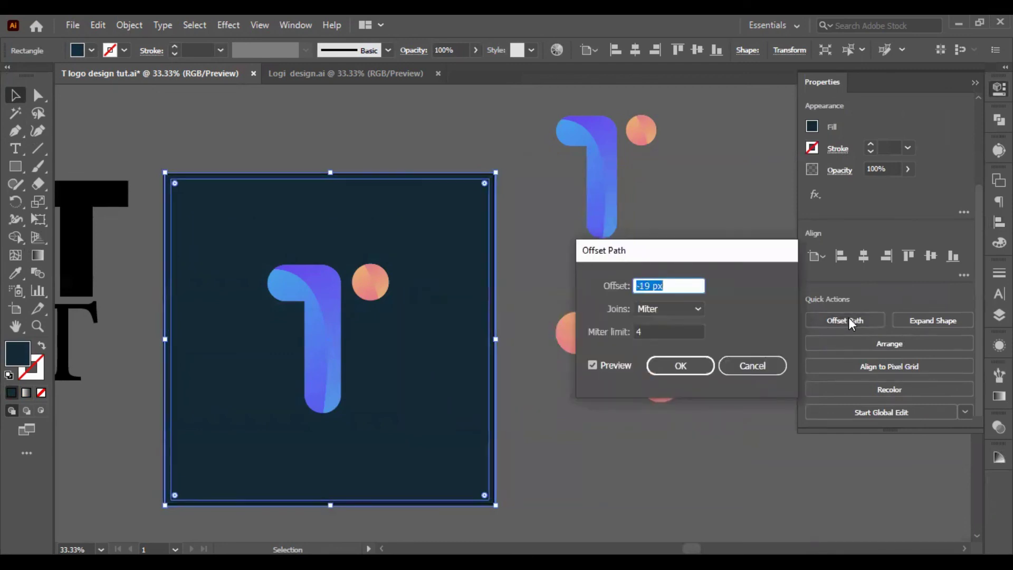
{"action": "key", "text": "Up"}
{"action": "key", "text": "Up"}
{"action": "key", "text": "Up"}
{"action": "key", "text": "Up"}
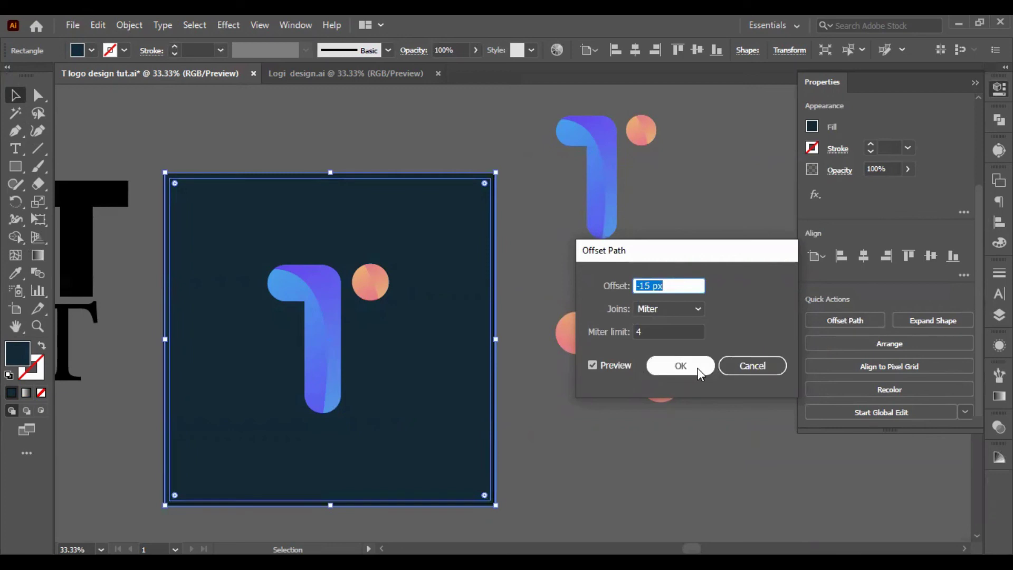
{"action": "left_click", "coordinate": [687, 365]}
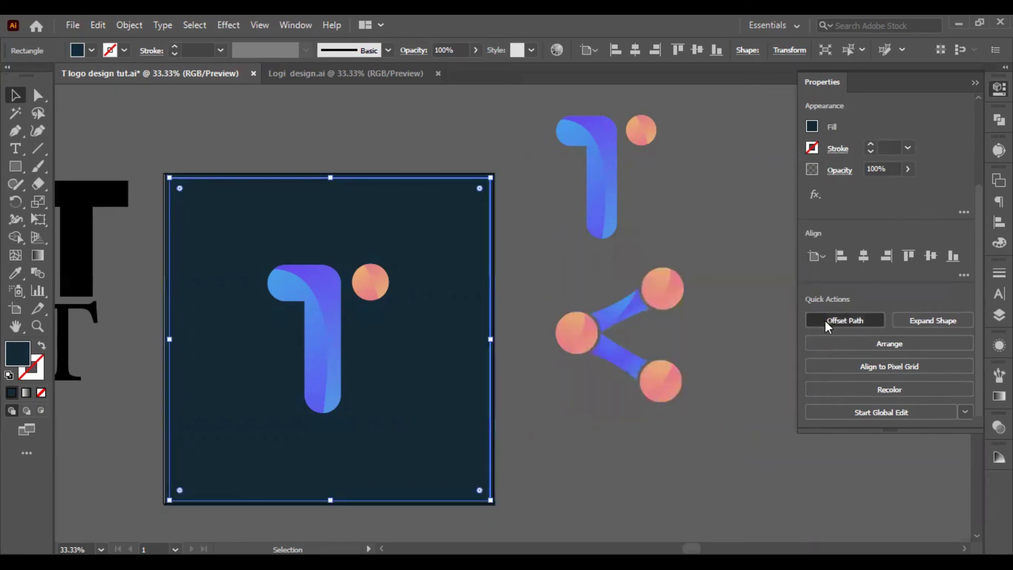
Create a smaller inner copy of the offset rectangle with Offset Path at -20 px, keeping Miter joins.
{"action": "left_click", "coordinate": [825, 321]}
{"action": "key", "text": "Down"}
{"action": "key", "text": "Down"}
{"action": "key", "text": "Down"}
{"action": "key", "text": "Down"}
{"action": "key", "text": "Down"}
{"action": "key", "text": "Down"}
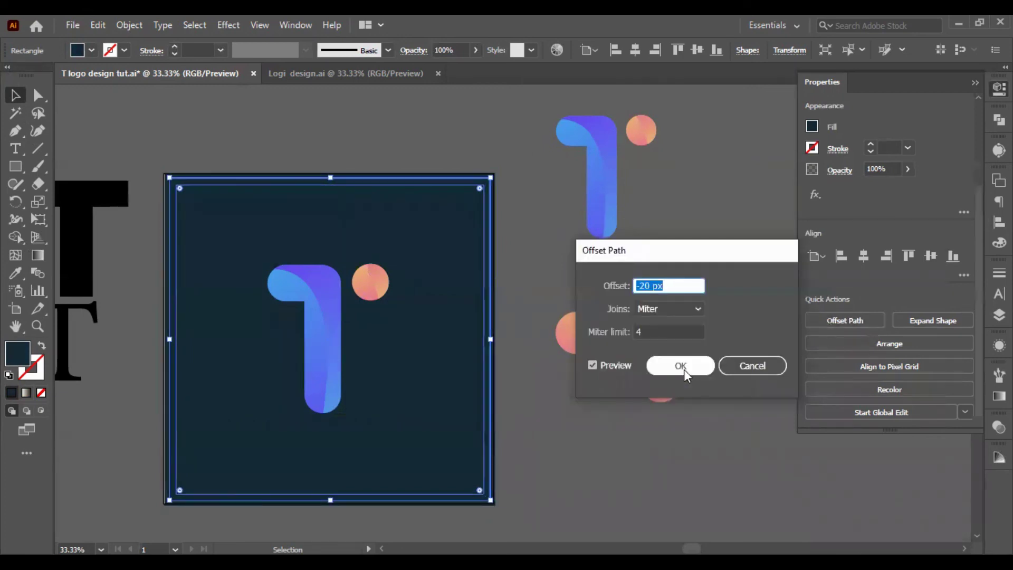
{"action": "key", "text": "Down"}
{"action": "key", "text": "Down"}
{"action": "key", "text": "Down"}
{"action": "key", "text": "Down"}
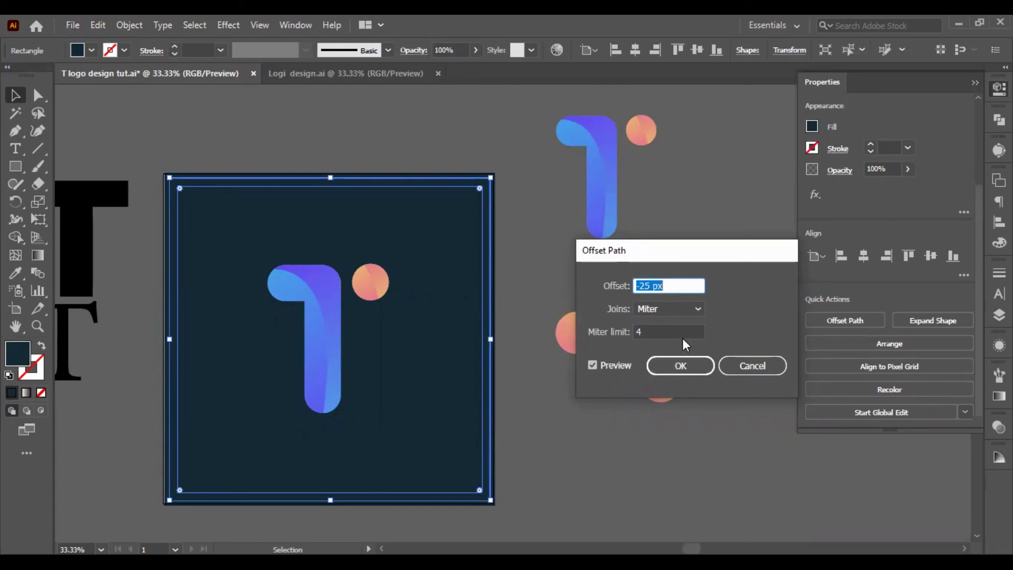
{"action": "key", "text": "Down"}
{"action": "key", "text": "Down"}
{"action": "key", "text": "Down"}
{"action": "key", "text": "Down"}
{"action": "key", "text": "Down"}
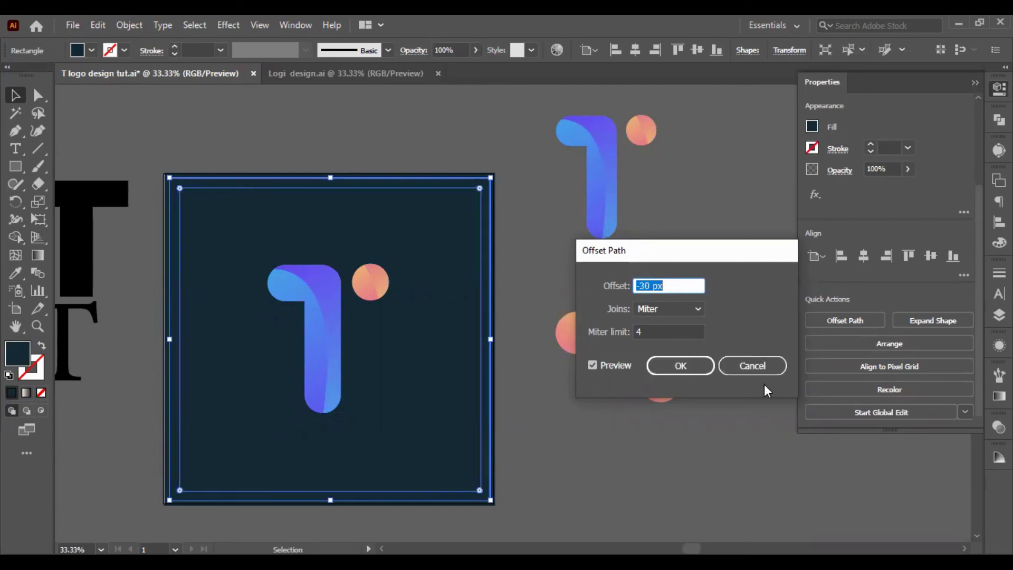
{"action": "key", "text": "Up"}
{"action": "key", "text": "Up"}
{"action": "key", "text": "Up"}
{"action": "key", "text": "Up"}
{"action": "key", "text": "Up"}
{"action": "key", "text": "Up"}
{"action": "key", "text": "Up"}
{"action": "key", "text": "Up"}
{"action": "key", "text": "Up"}
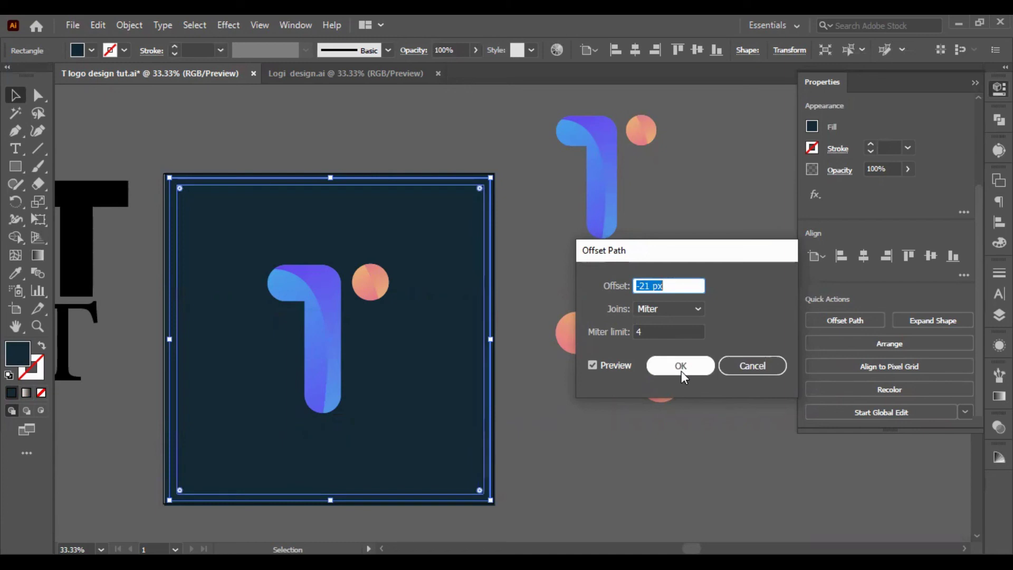
{"action": "key", "text": "Up"}
{"action": "left_click", "coordinate": [680, 366]}
Cut the innermost rectangle out of the first offset rectangle with Minus Front to form a thin border frame.
{"action": "key", "text": "ctrl+1"}
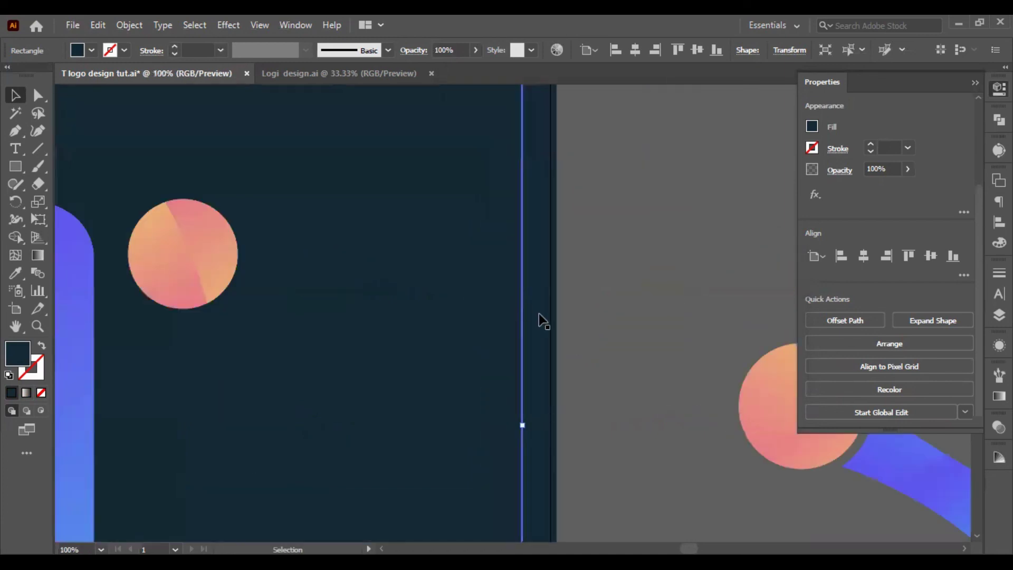
{"action": "left_click", "coordinate": [530, 315], "text": "shift"}
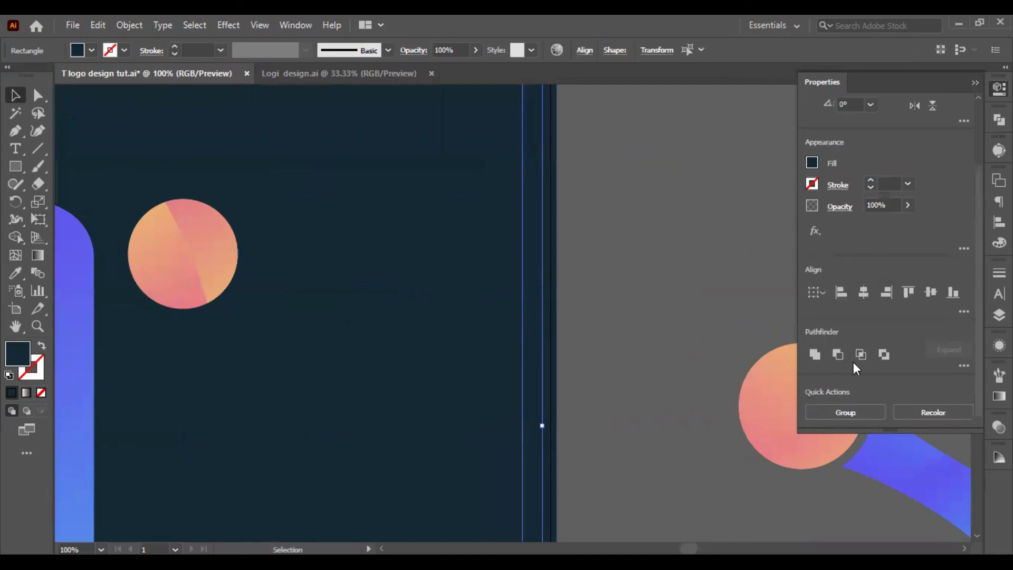
{"action": "left_click", "coordinate": [837, 359]}
Fill the border frame with the blue-purple gradient sampled from the T's stem using the Eyedropper, then deselect it.
{"action": "scroll", "coordinate": [543, 301], "scroll_direction": "down", "scroll_amount": 2}
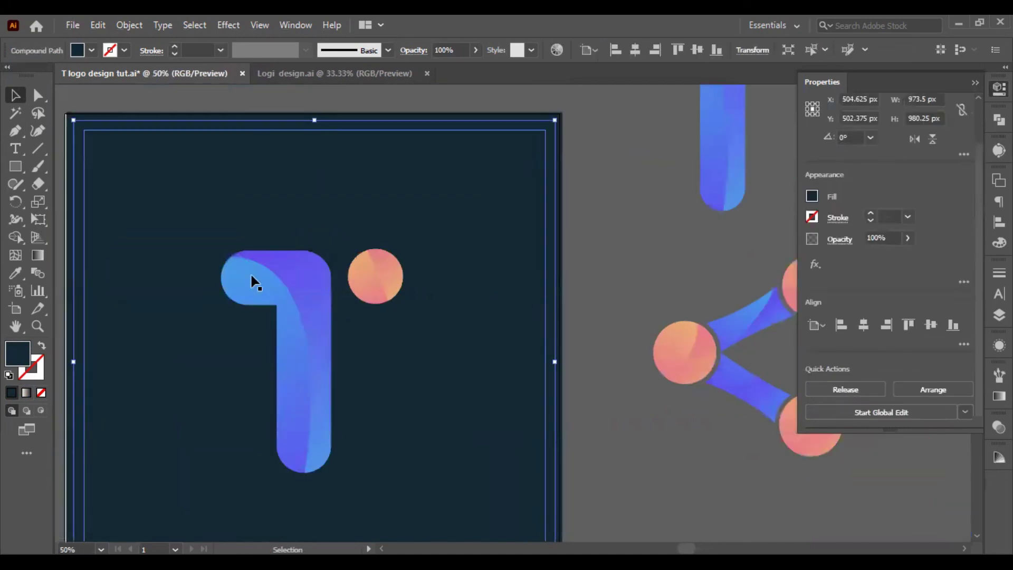
{"action": "left_click", "coordinate": [16, 273]}
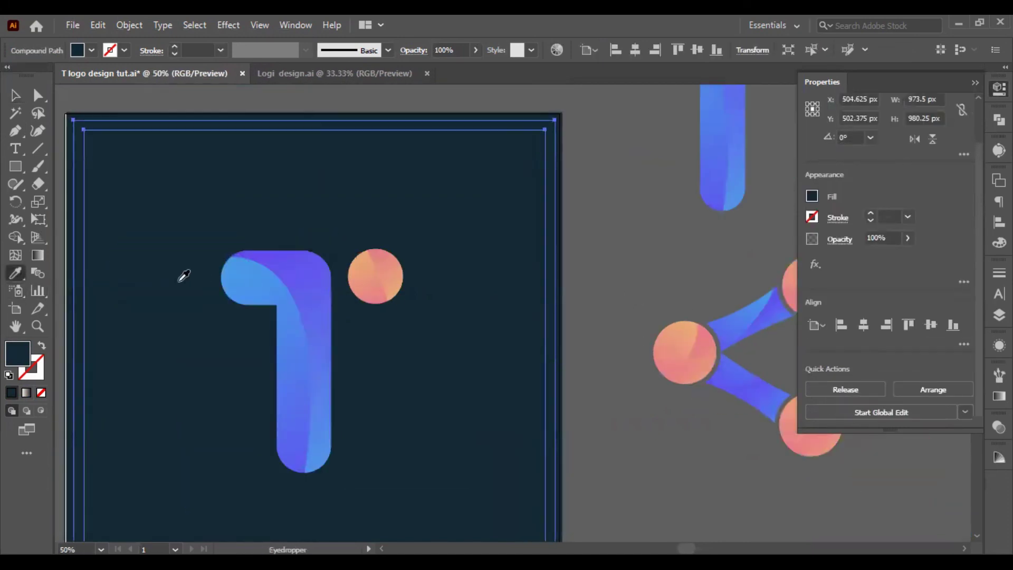
{"action": "left_click", "coordinate": [294, 342]}
{"action": "key", "text": "v"}
{"action": "left_click", "coordinate": [87, 91]}
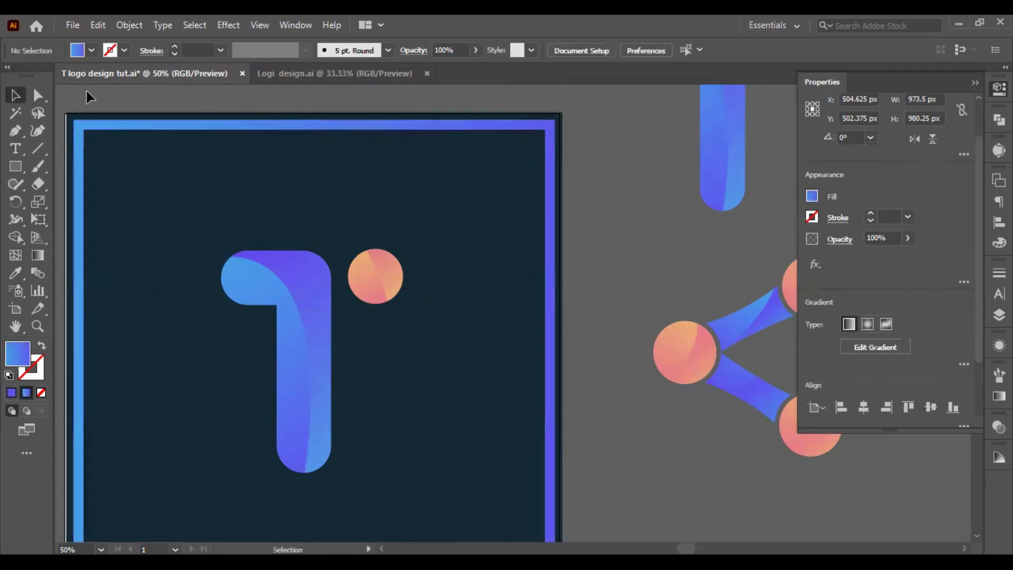
{"action": "scroll", "coordinate": [144, 157], "scroll_direction": "down", "scroll_amount": 3}
{"action": "scroll", "coordinate": [150, 166], "scroll_direction": "up", "scroll_amount": 3}
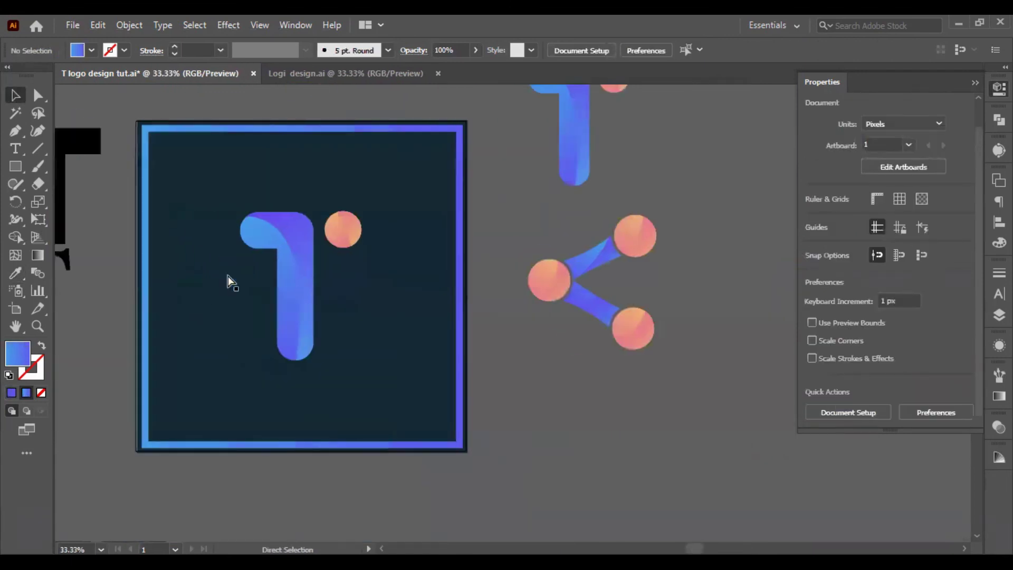
{"action": "scroll", "coordinate": [228, 276], "scroll_direction": "left", "scroll_amount": 2}
{"action": "scroll", "coordinate": [278, 276], "scroll_direction": "up", "scroll_amount": 3}
{"action": "scroll", "coordinate": [374, 327], "scroll_direction": "down", "scroll_amount": 2}
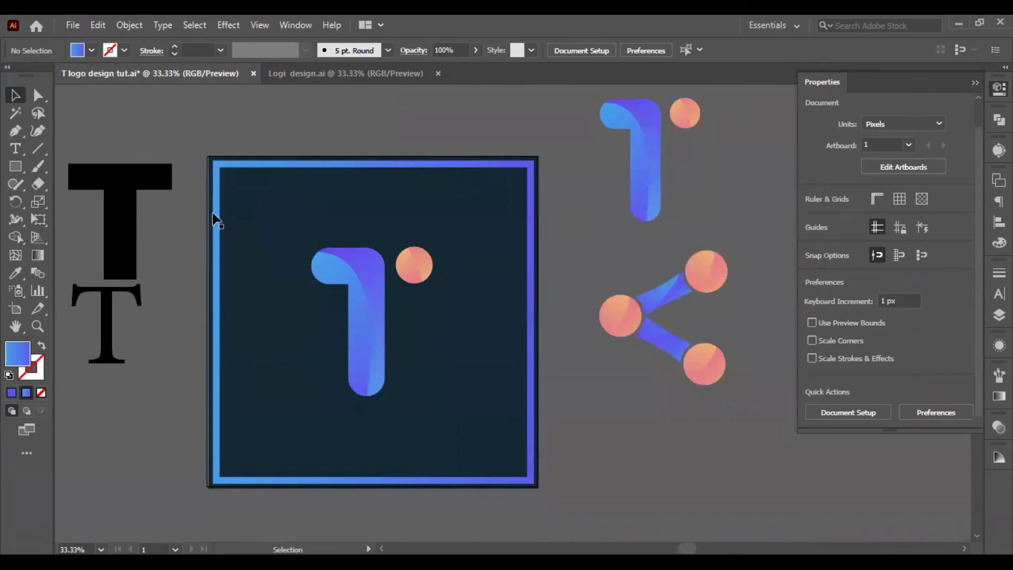